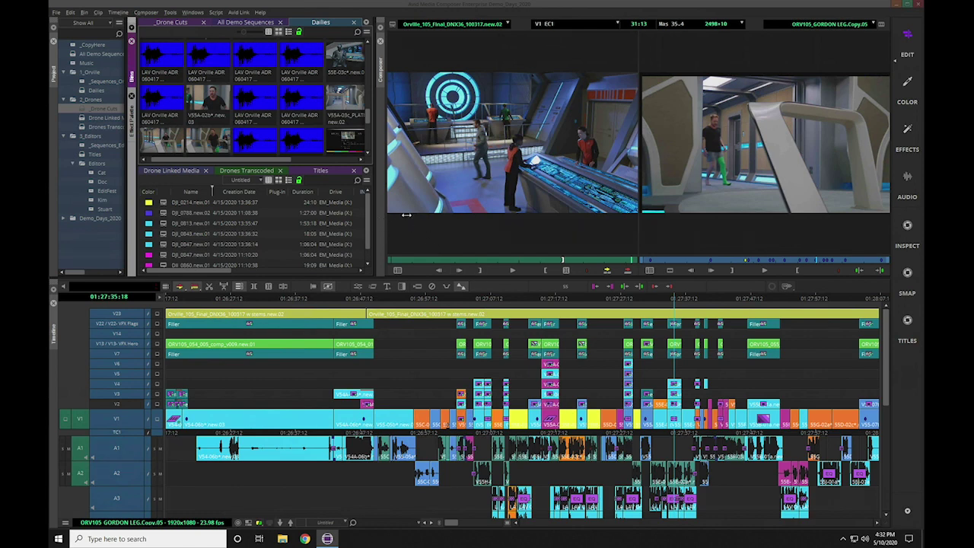
# Step: Detach the Titles bin from the lower bin container into a floating window and close it
pyautogui.moveTo(371, 219)
pyautogui.mouseDown()
pyautogui.moveTo(402, 219)
pyautogui.moveTo(358, 221)
pyautogui.moveTo(369, 220)
pyautogui.mouseUp()
pyautogui.moveTo(338, 170); pyautogui.dragTo(286, 217)
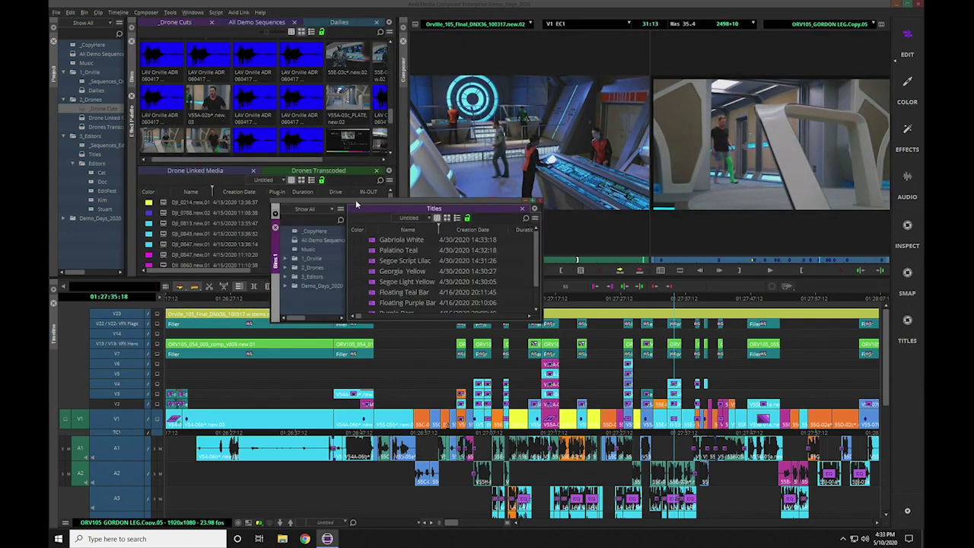
pyautogui.moveTo(355, 204); pyautogui.dragTo(310, 198)
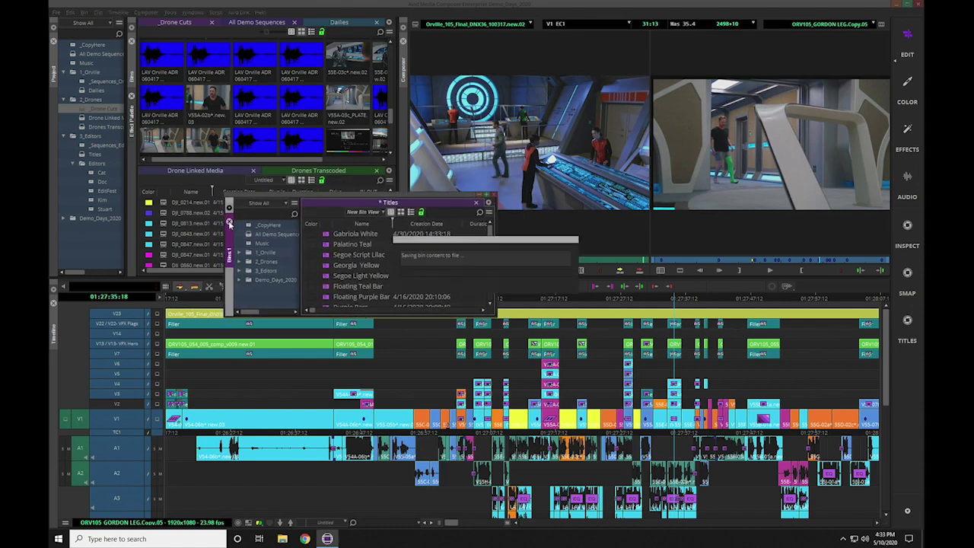
pyautogui.click(476, 203)
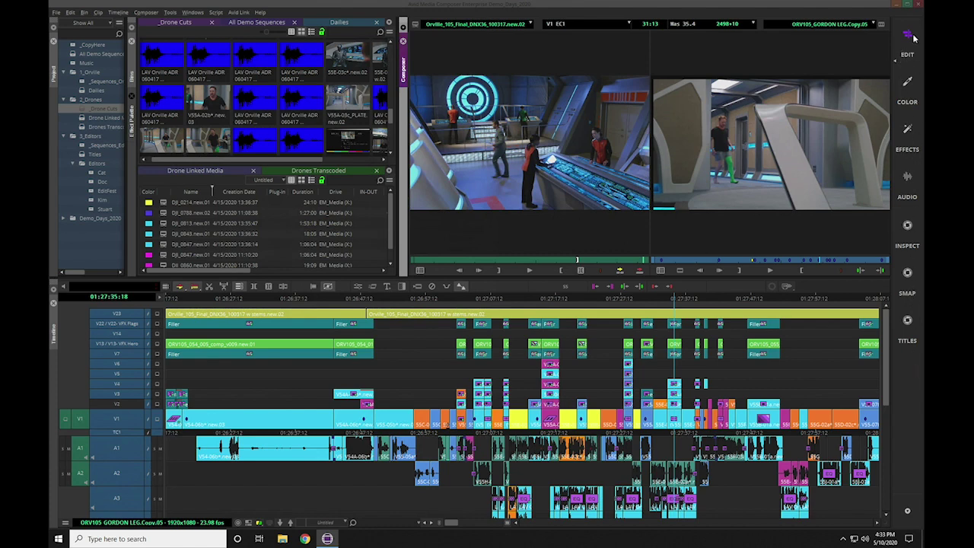
# Step: Switch through the Effects and Audio workspaces back to Edit, and show the workspace bar
pyautogui.click(905, 132)
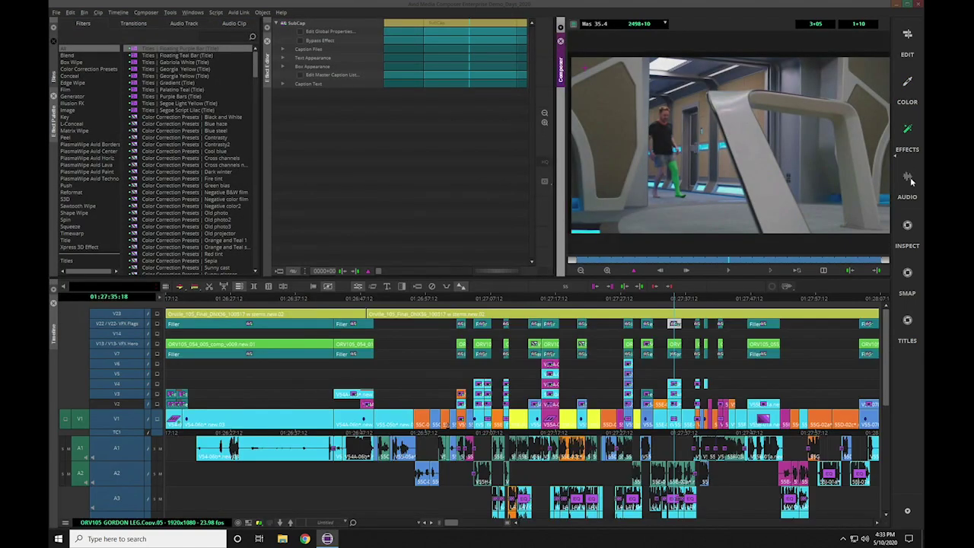
pyautogui.click(910, 180)
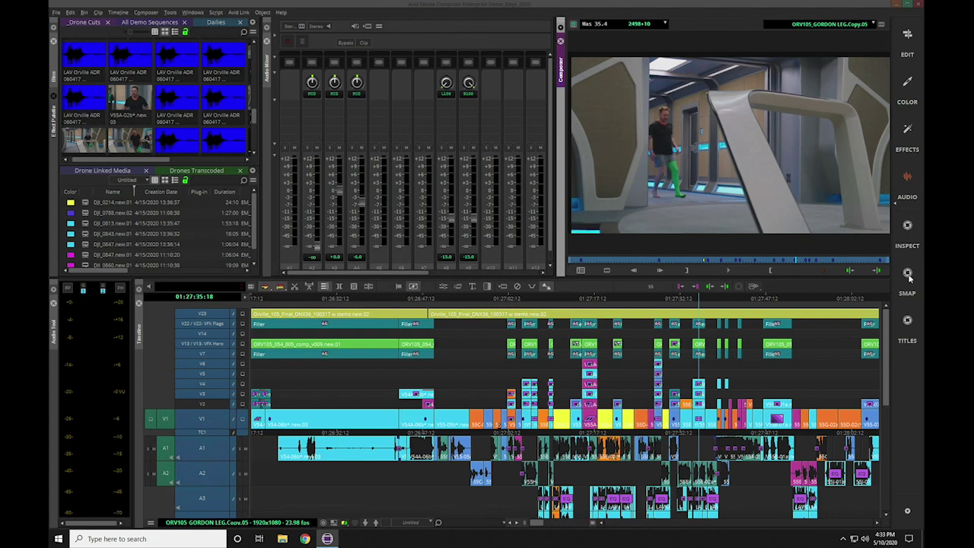
pyautogui.click(907, 35)
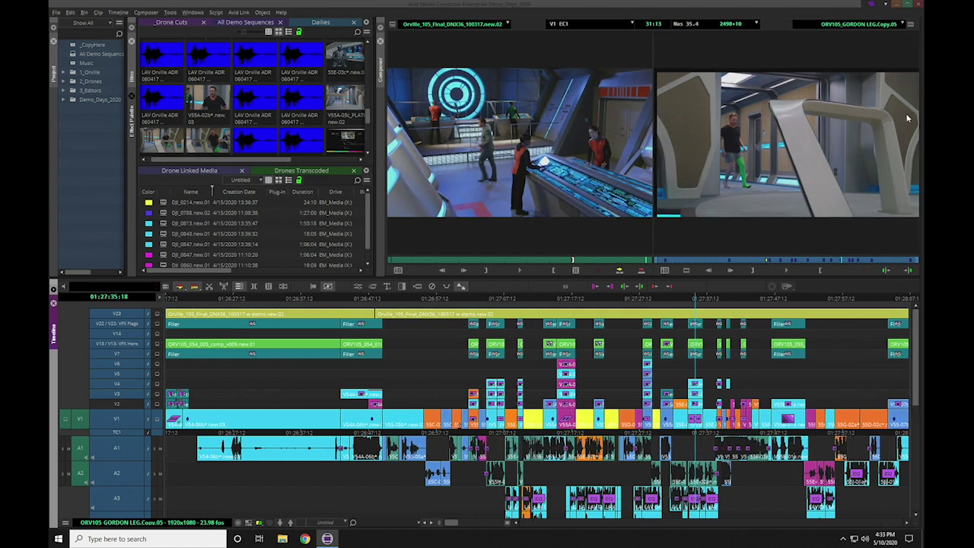
pyautogui.click(884, 7)
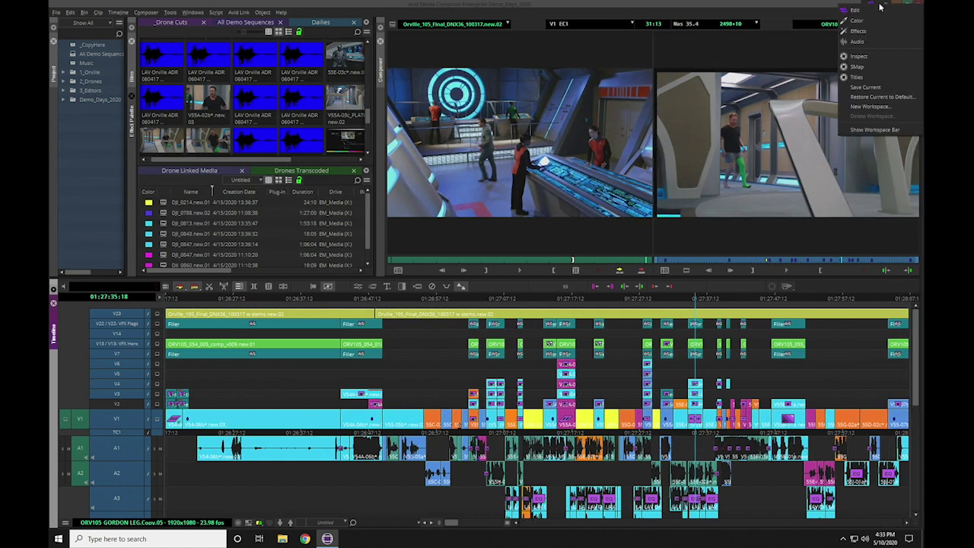
pyautogui.click(863, 130)
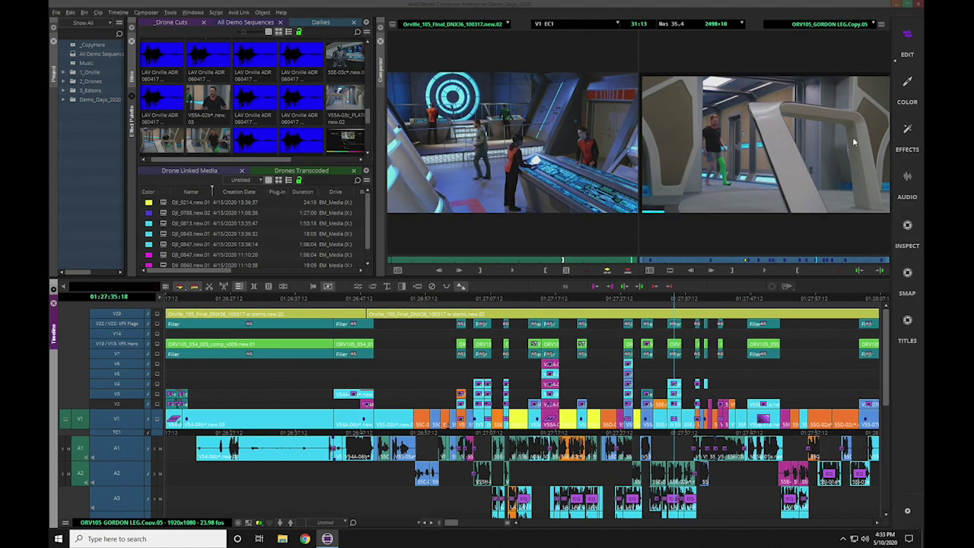
# Step: Open the Drone Linked Media bin from the 2_Drones folder and bring up the Source Browser from it
pyautogui.click(64, 81)
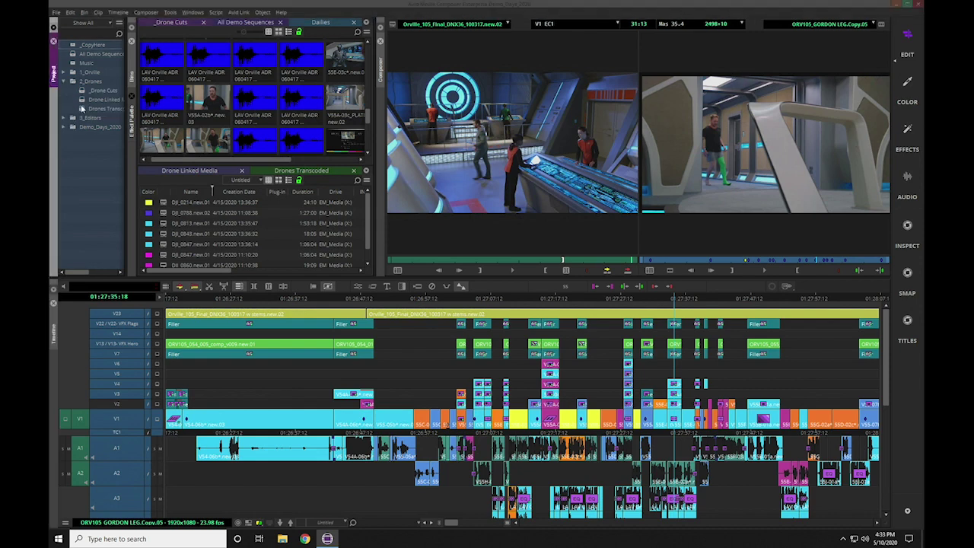
pyautogui.click(88, 100)
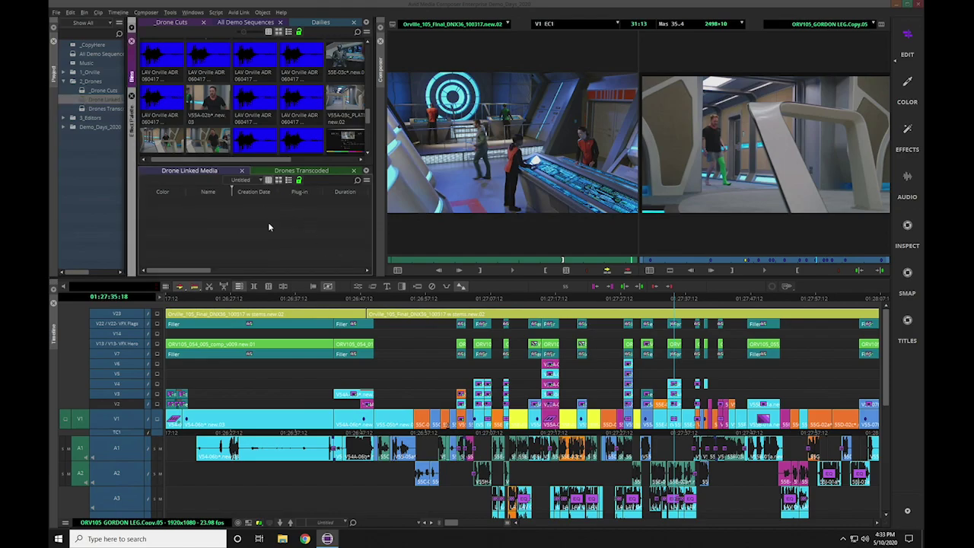
pyautogui.rightClick(275, 214)
pyautogui.moveTo(292, 229)
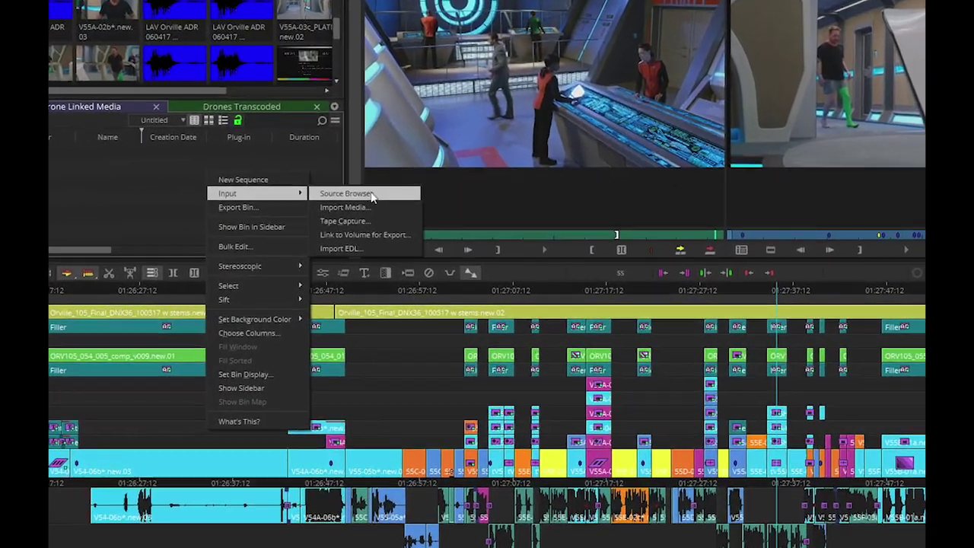
pyautogui.click(373, 209)
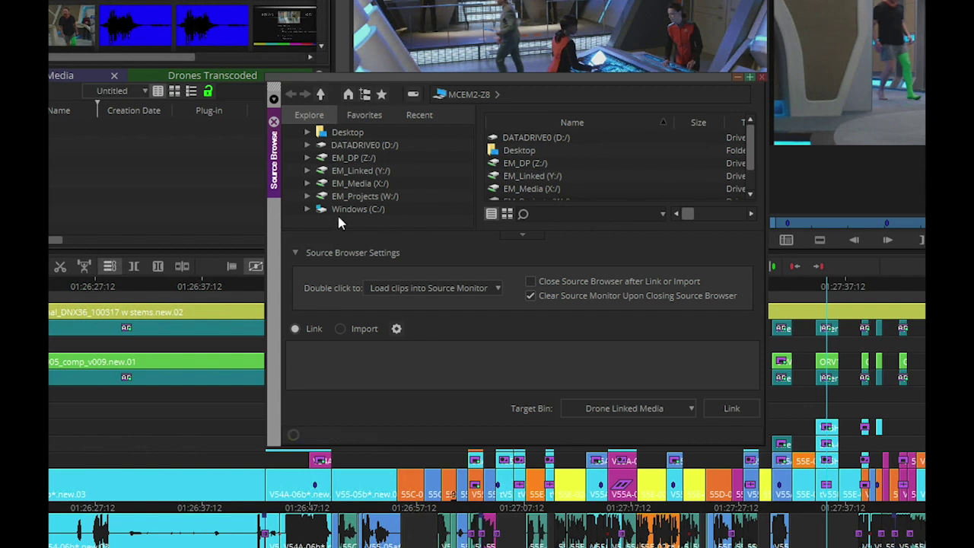
# Step: Browse to the Demo Drones folder on EM_Linked (Y:) and enlarge the Source Browser to list more of its clips
pyautogui.click(328, 172)
pyautogui.doubleClick(496, 188)
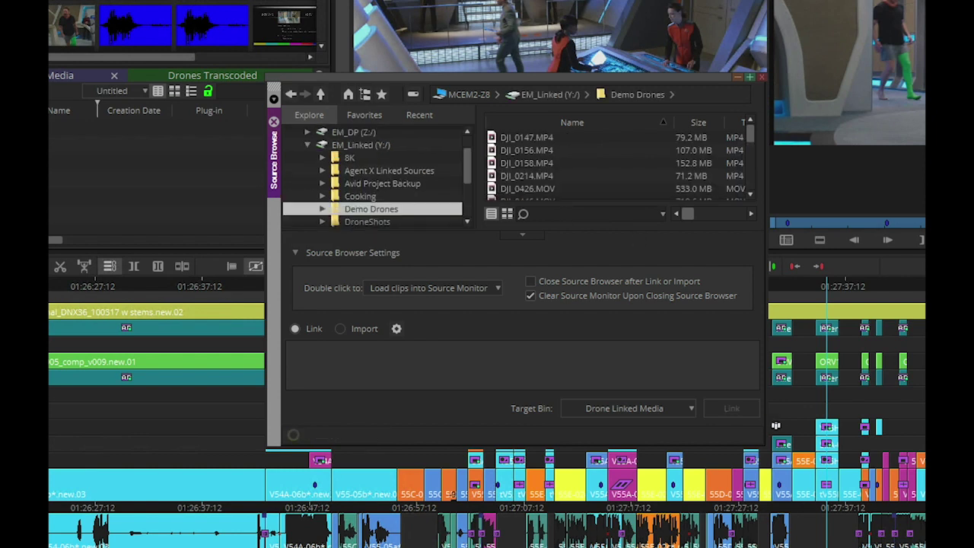
pyautogui.moveTo(763, 427); pyautogui.dragTo(922, 426)
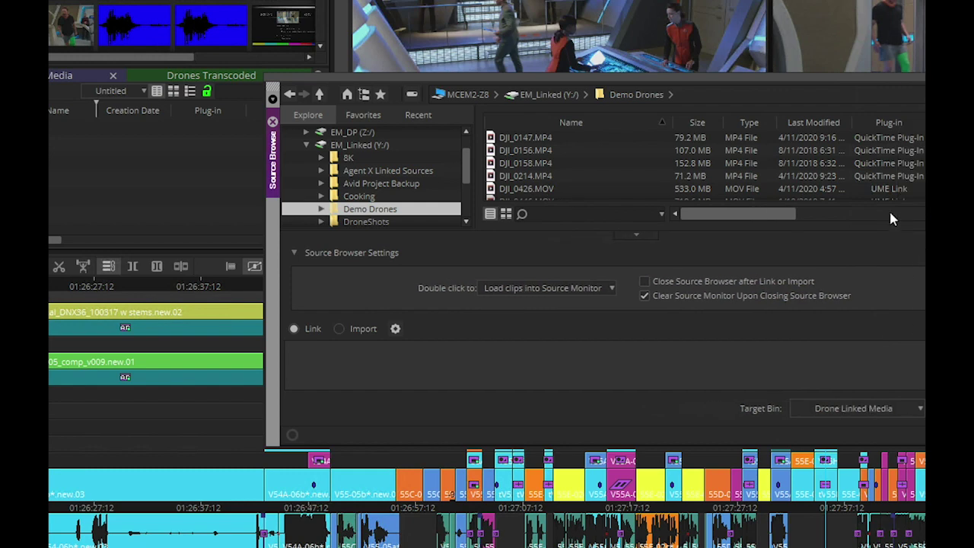
pyautogui.moveTo(825, 76); pyautogui.dragTo(669, 51)
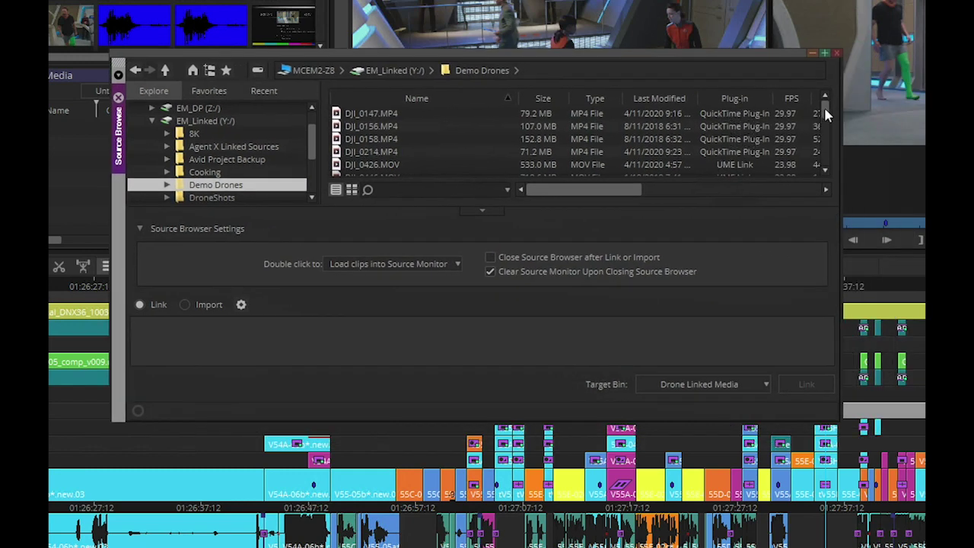
pyautogui.moveTo(824, 109); pyautogui.dragTo(827, 122)
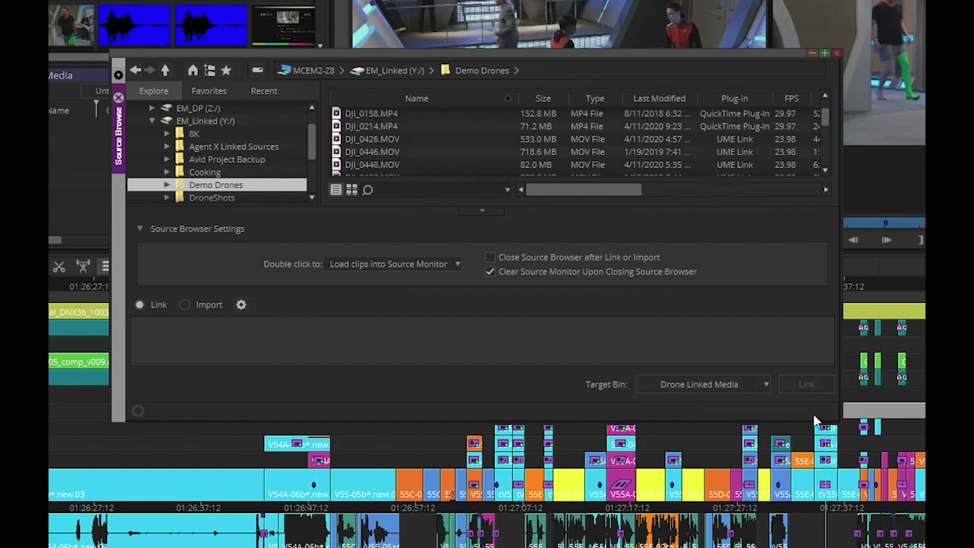
pyautogui.moveTo(813, 421); pyautogui.dragTo(800, 532)
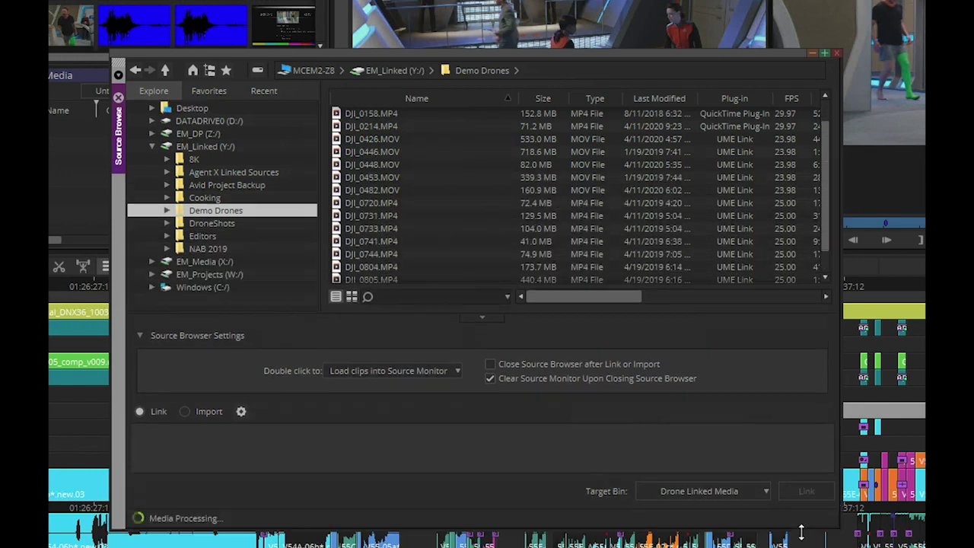
pyautogui.moveTo(823, 163); pyautogui.dragTo(822, 150)
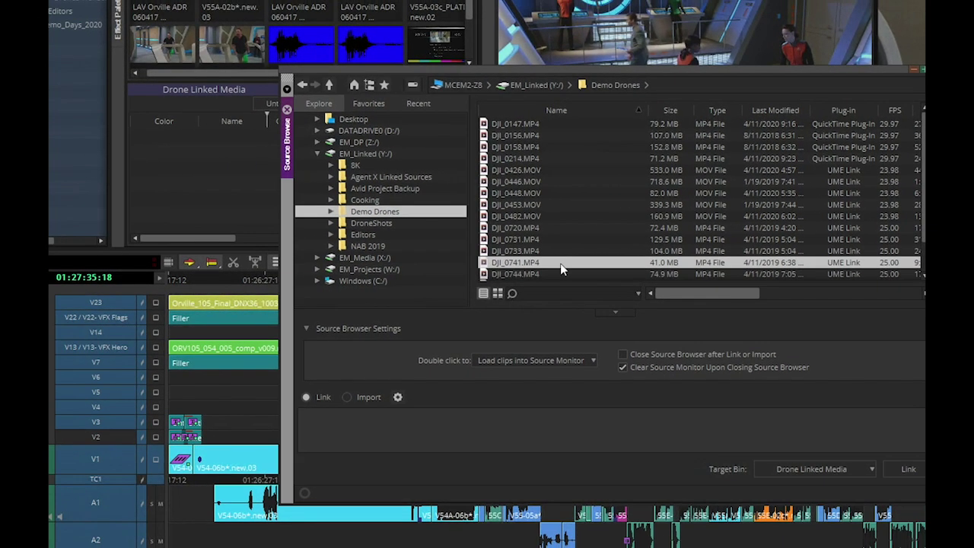
# Step: Link all clips of the Demo Drones folder into the Drone Linked Media bin and close the Source Browser
pyautogui.hotkey('ctrl', 'a')
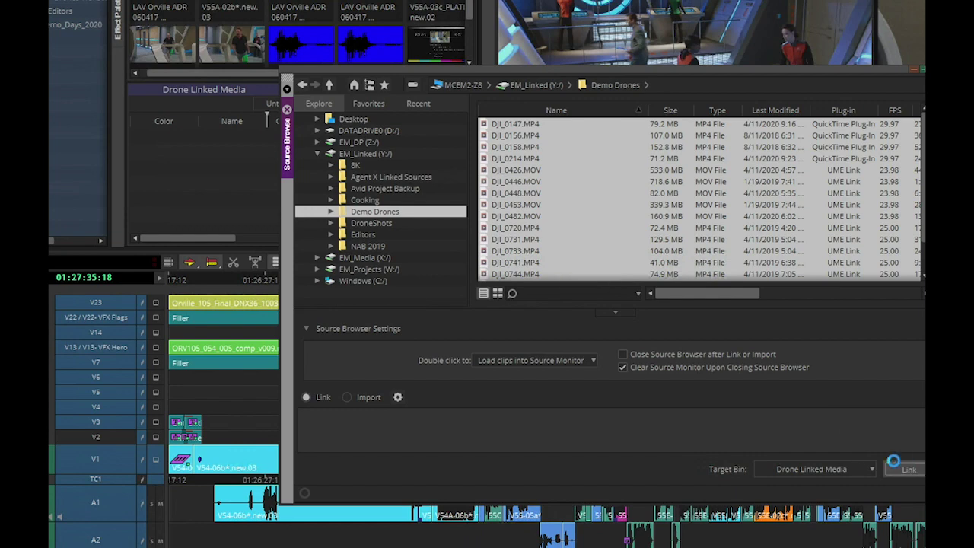
pyautogui.click(907, 469)
pyautogui.click(287, 109)
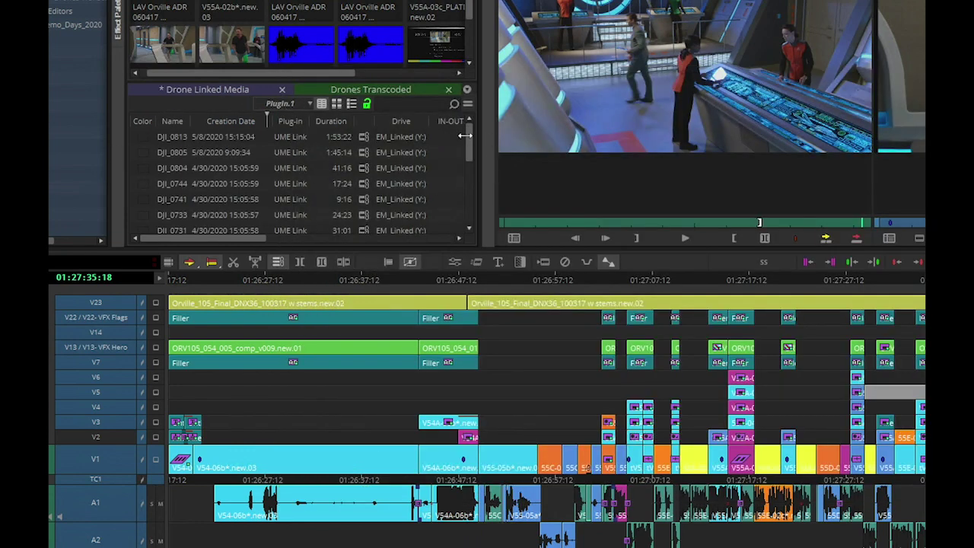
# Step: Look through the linked clips in the Drone Linked Media bin and switch the bin to Frame view
pyautogui.moveTo(466, 135)
pyautogui.mouseDown()
pyautogui.moveTo(473, 201)
pyautogui.moveTo(473, 152)
pyautogui.mouseUp()
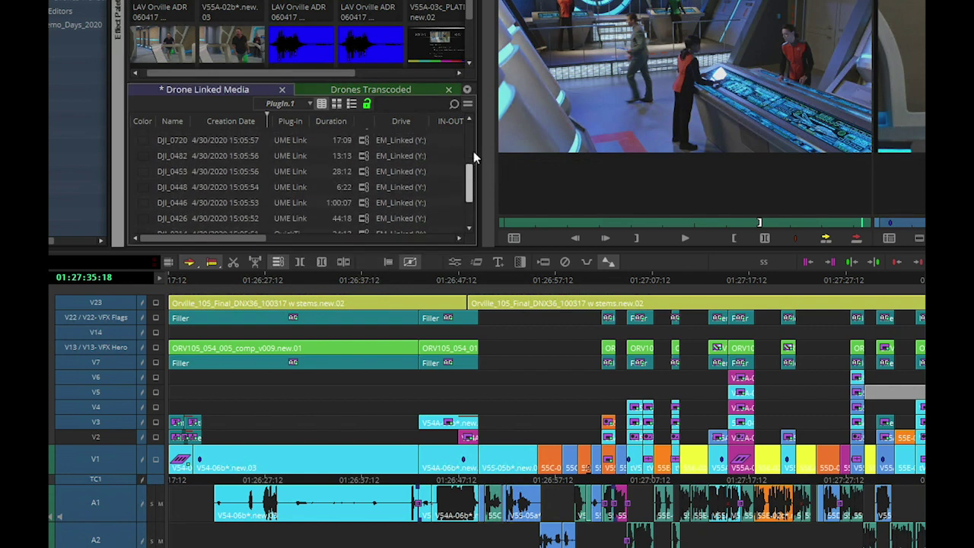
pyautogui.scroll(3, 225, 177)
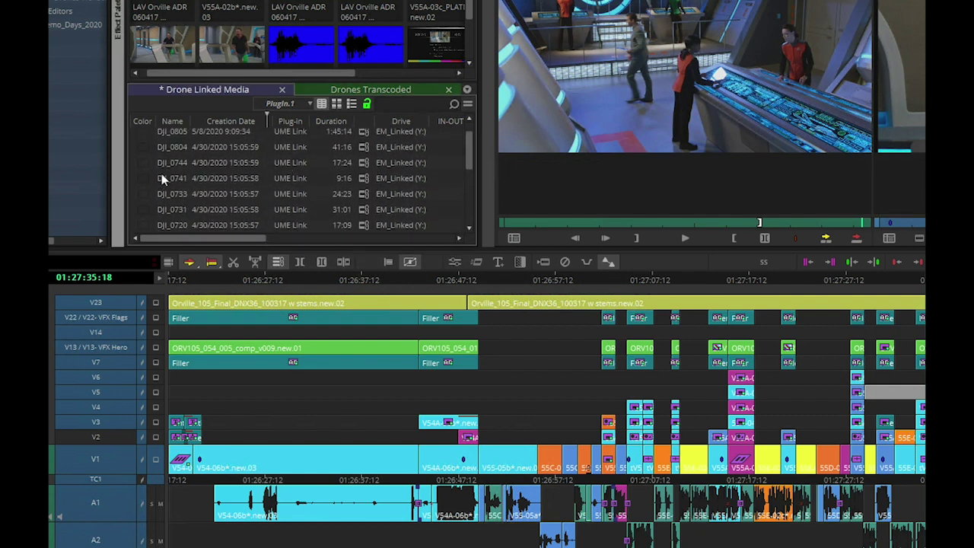
pyautogui.click(336, 104)
# Step: Load the DJI_0805 clip into the source monitor, play it and park the position near its start
pyautogui.doubleClick(390, 184)
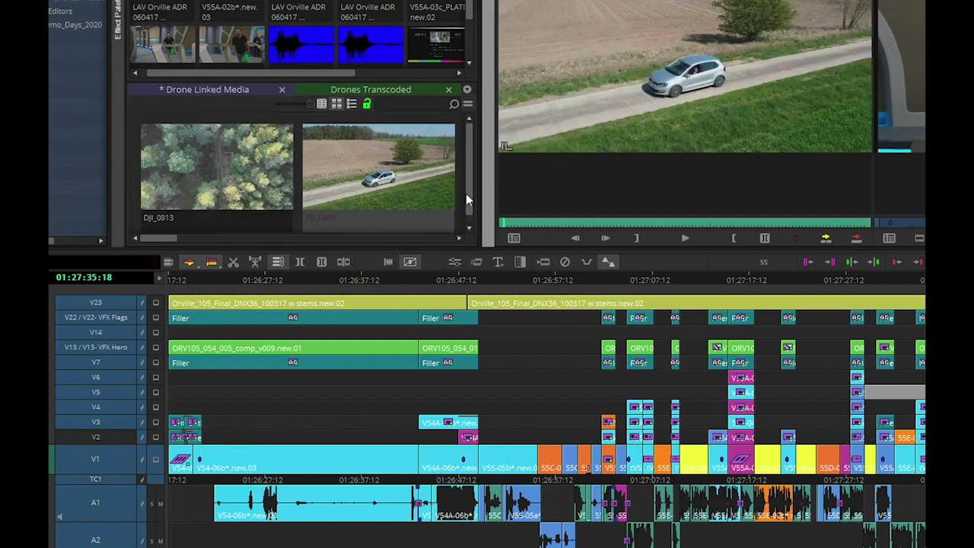
pyautogui.scroll(-1, 467, 196)
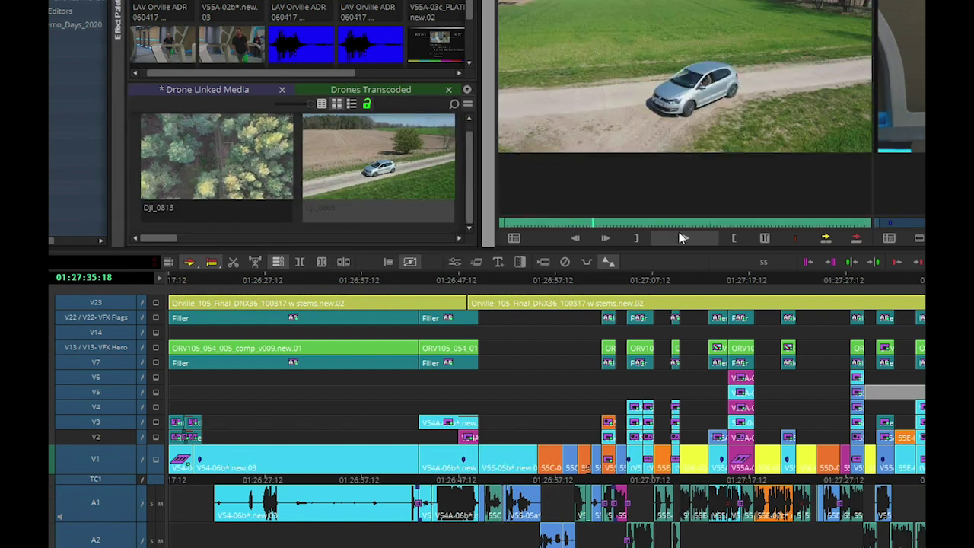
pyautogui.click(685, 238)
pyautogui.click(534, 223)
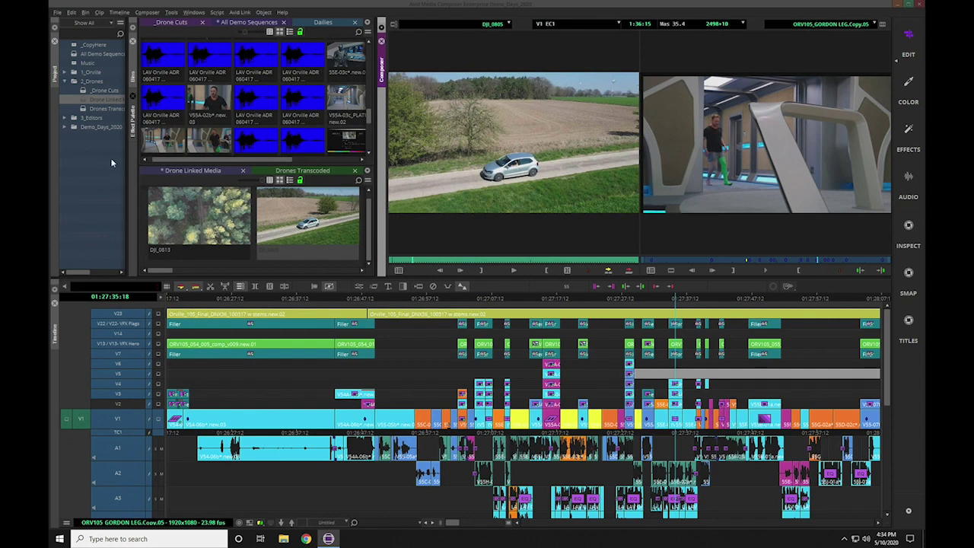
# Step: Close the current project to return to the project selection window
pyautogui.click(116, 138)
pyautogui.click(57, 13)
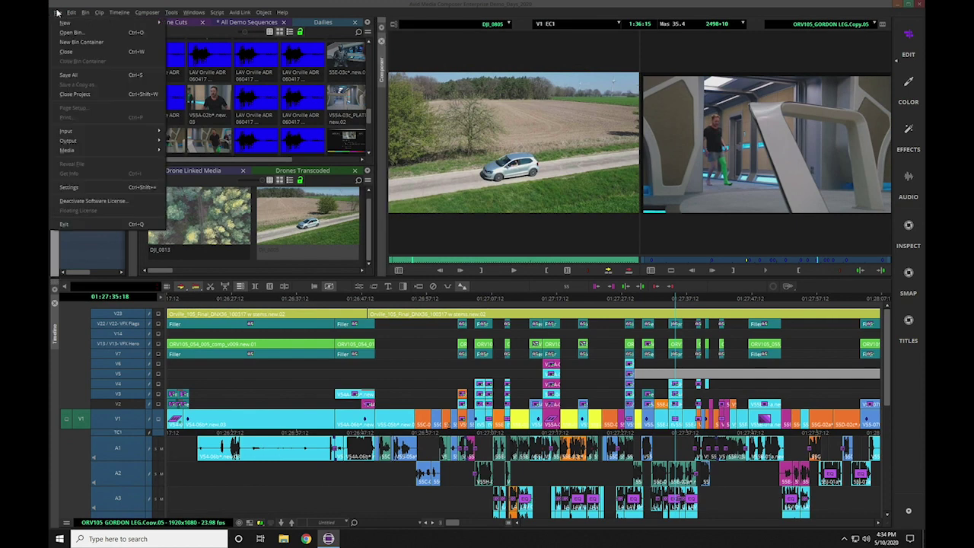
pyautogui.click(94, 93)
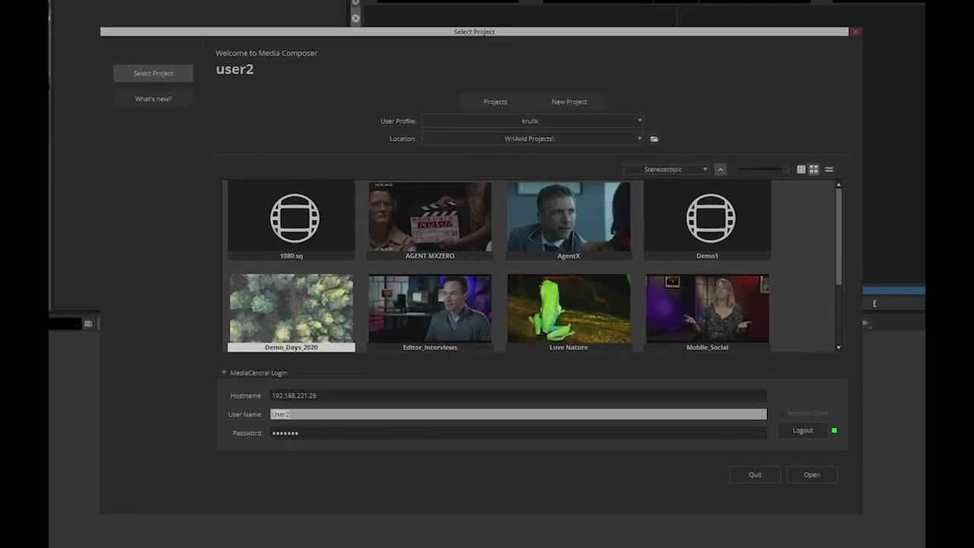
# Step: Show the projects in Text view and move the Color Space column directly after Raster Dimension
pyautogui.click(801, 169)
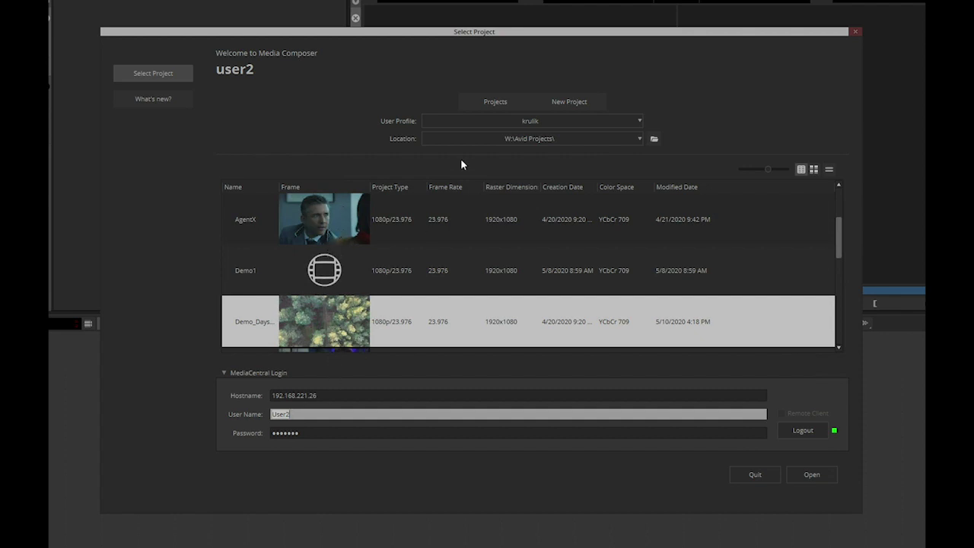
pyautogui.moveTo(620, 189); pyautogui.dragTo(512, 188)
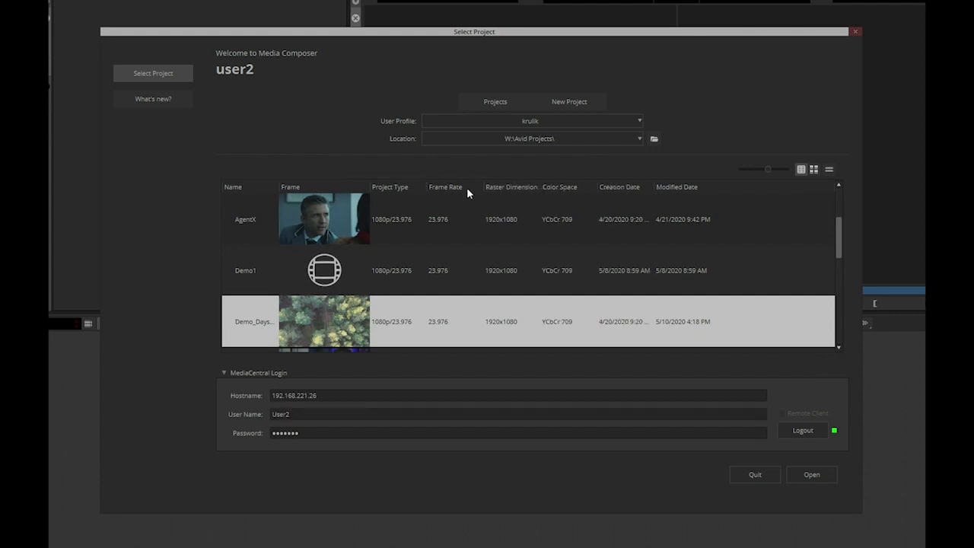
# Step: Try sorting the project list by Project Type, and sort it by Name
pyautogui.click(507, 187)
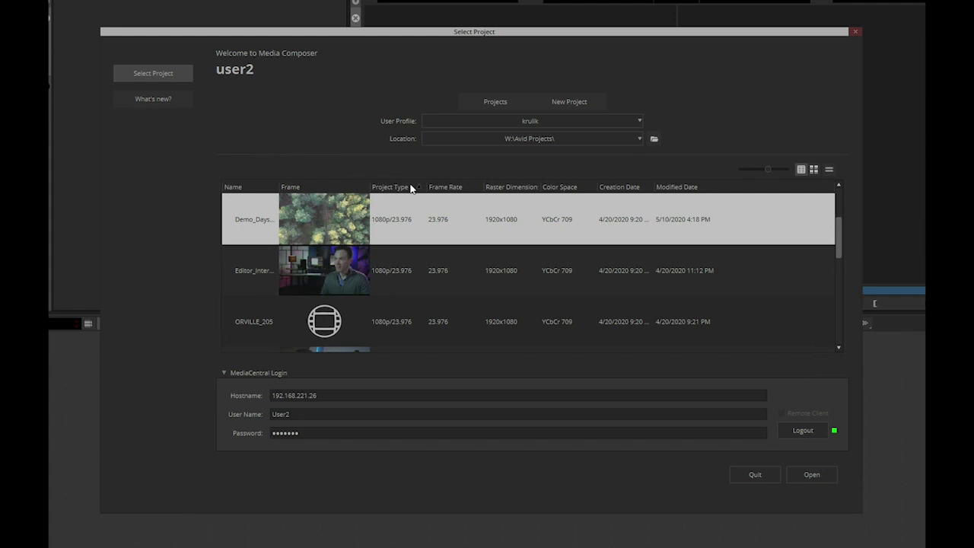
pyautogui.click(507, 187)
pyautogui.click(233, 189)
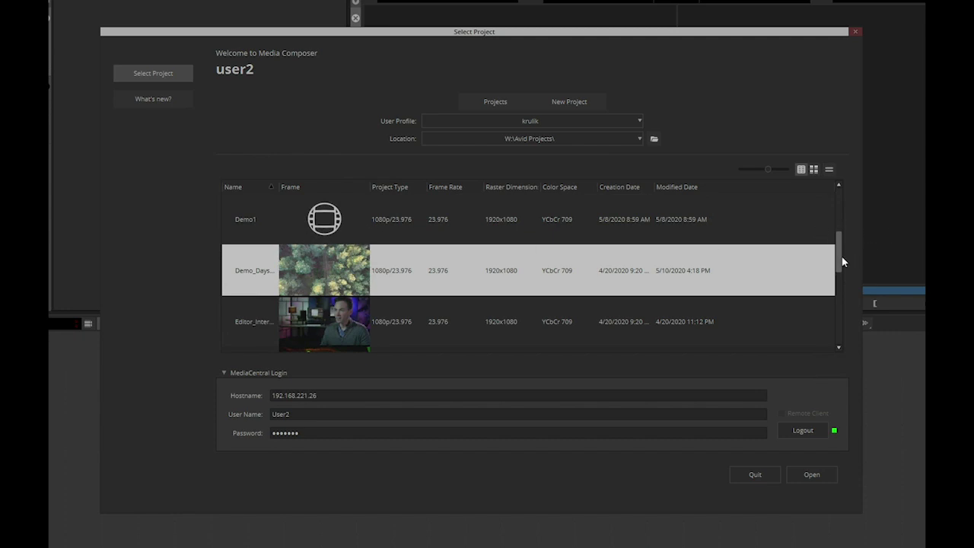
# Step: Look through the sorted project list and slightly enlarge its frame thumbnails
pyautogui.moveTo(838, 255); pyautogui.dragTo(838, 206)
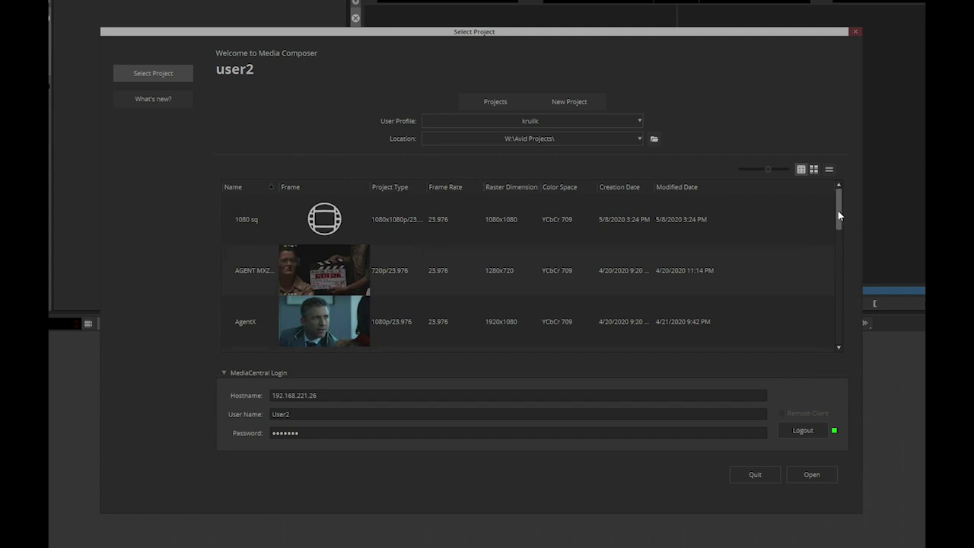
pyautogui.moveTo(840, 216); pyautogui.dragTo(842, 246)
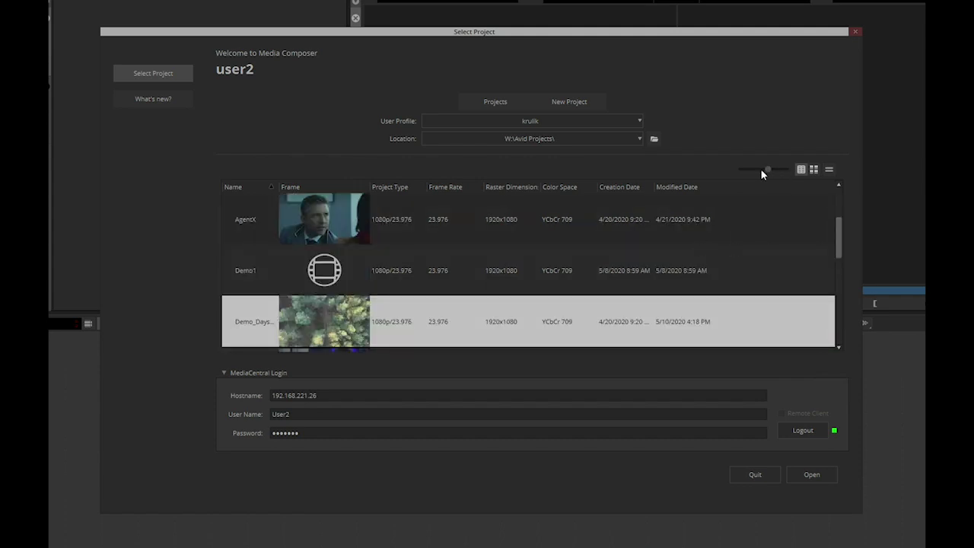
pyautogui.moveTo(760, 168); pyautogui.dragTo(775, 167)
# Step: Set the project selection window's font size to 16
pyautogui.click(765, 200)
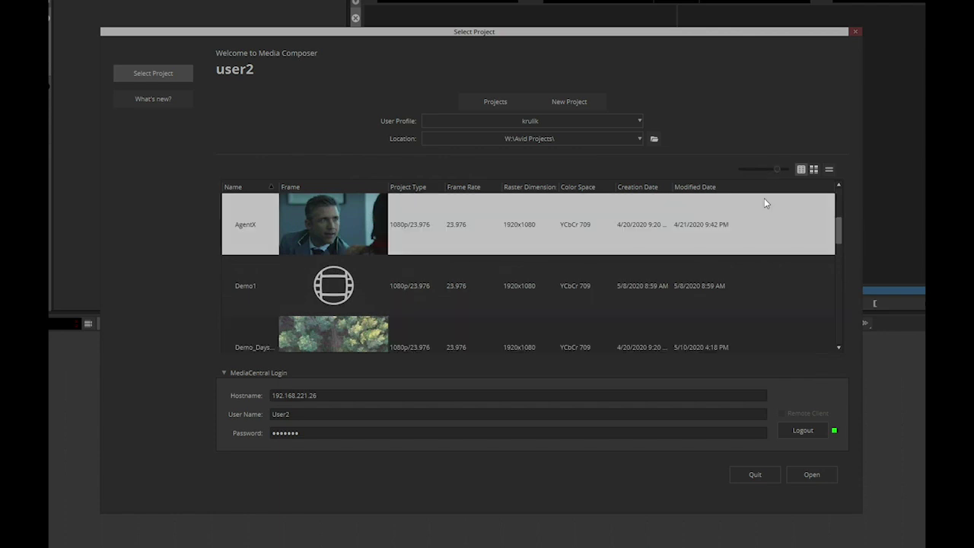
pyautogui.rightClick(765, 200)
pyautogui.click(777, 208)
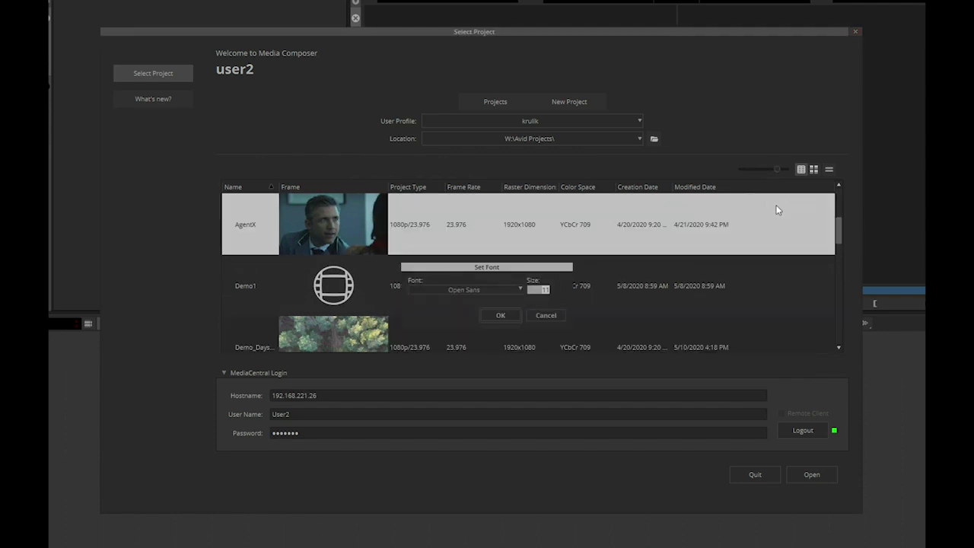
pyautogui.write('16')
pyautogui.press('Return')
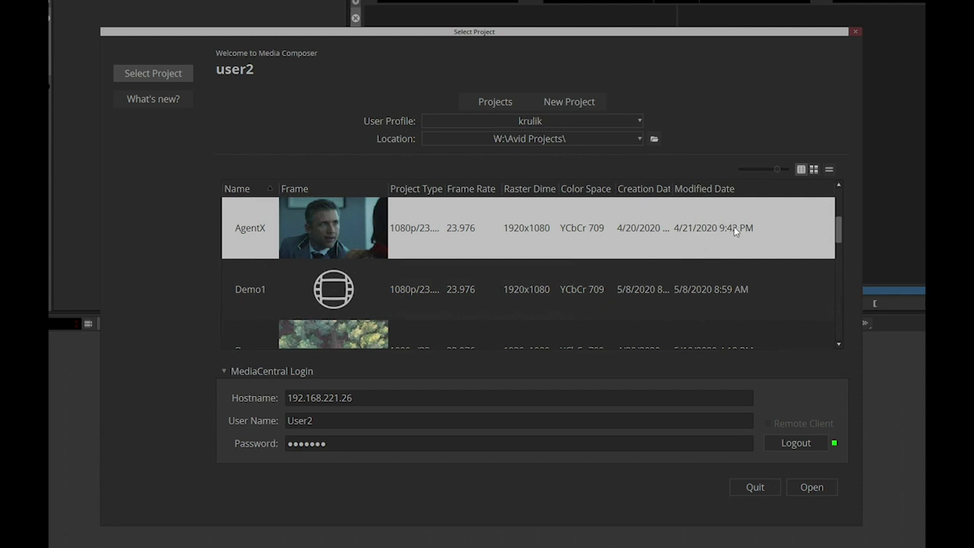
# Step: Return the project selection window's text to its smaller font size
pyautogui.rightClick(784, 232)
pyautogui.click(795, 228)
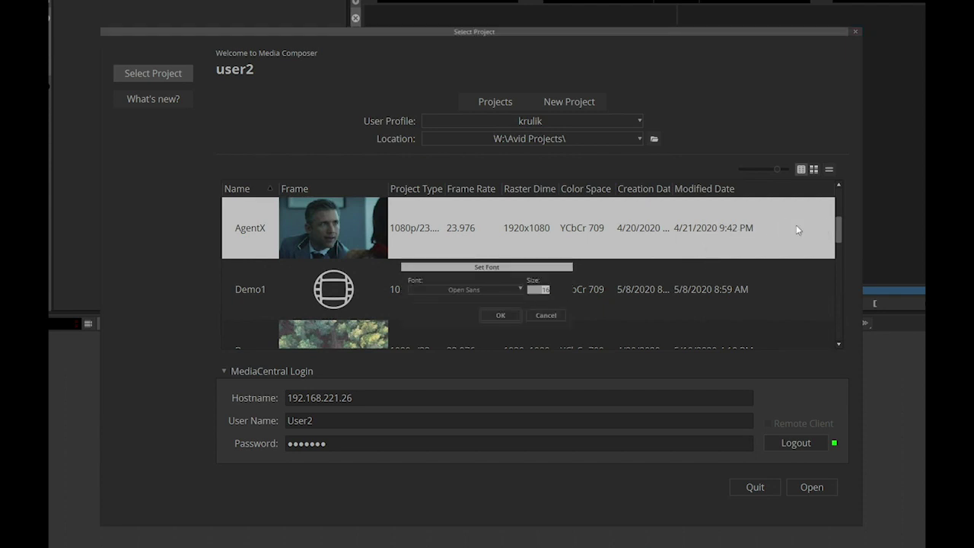
pyautogui.write('9')
pyautogui.press('Return')
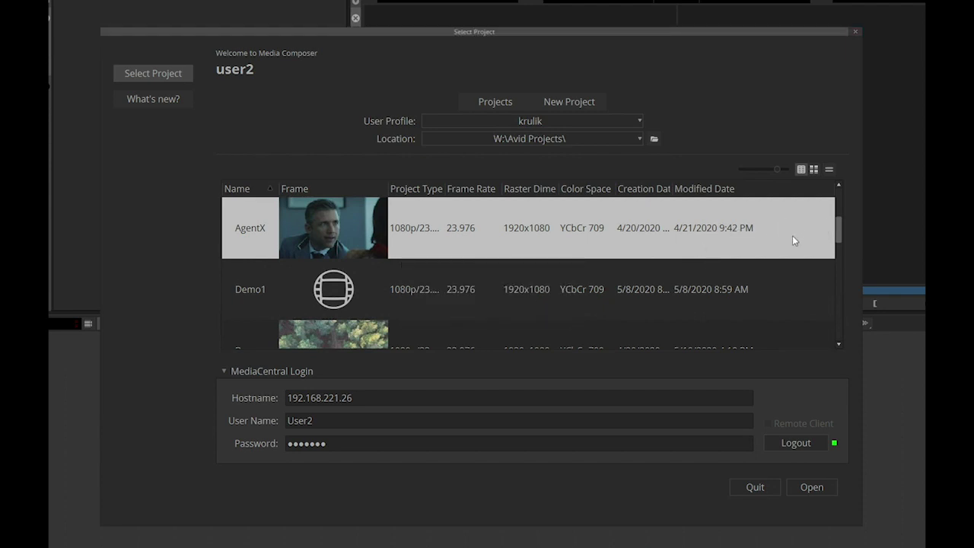
# Step: Show the projects in Frame view and make their thumbnails slightly smaller
pyautogui.click(813, 169)
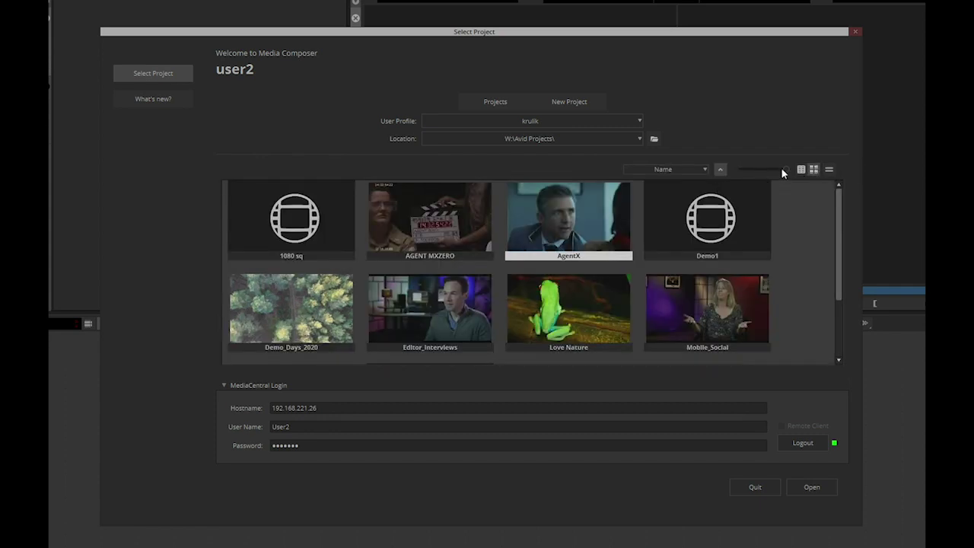
pyautogui.moveTo(782, 168)
pyautogui.mouseDown()
pyautogui.moveTo(757, 170)
pyautogui.moveTo(770, 165)
pyautogui.mouseUp()
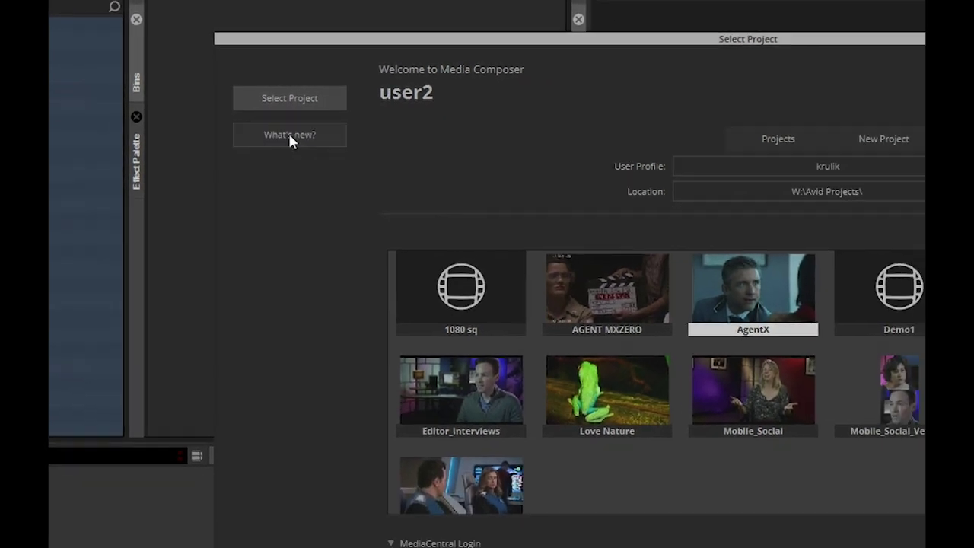
# Step: Examine the What's new overview, collapsing and expanding the Media Composer 2019.12 and 2019.6 release sections
pyautogui.click(321, 147)
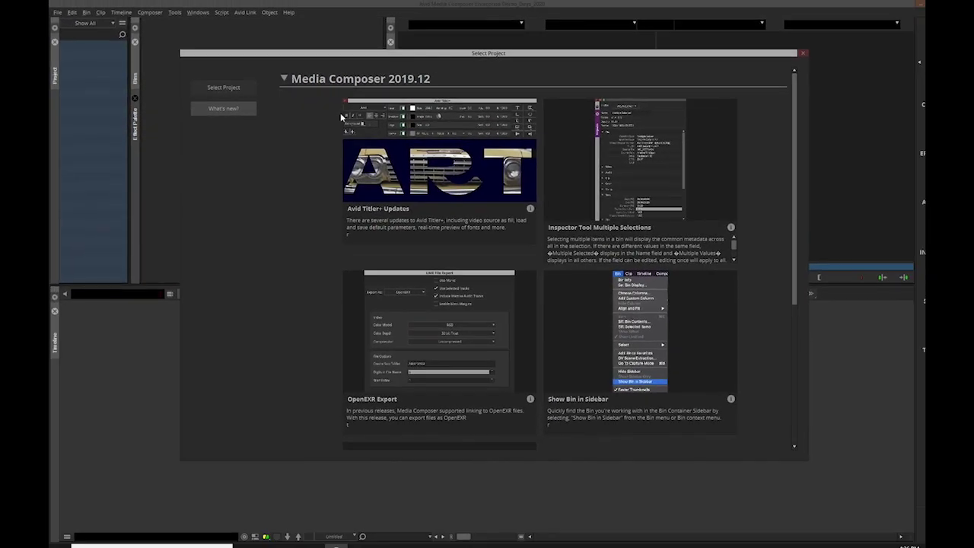
pyautogui.click(283, 79)
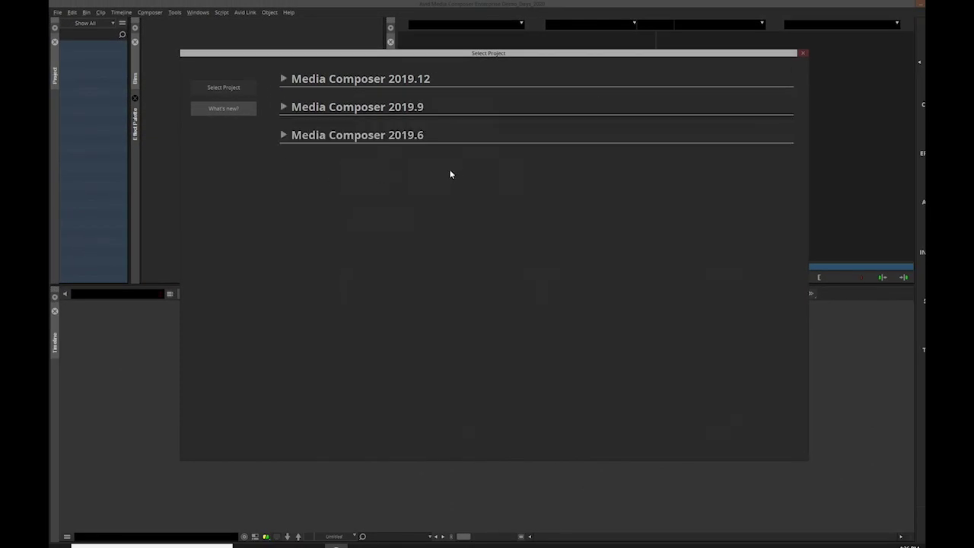
pyautogui.click(282, 136)
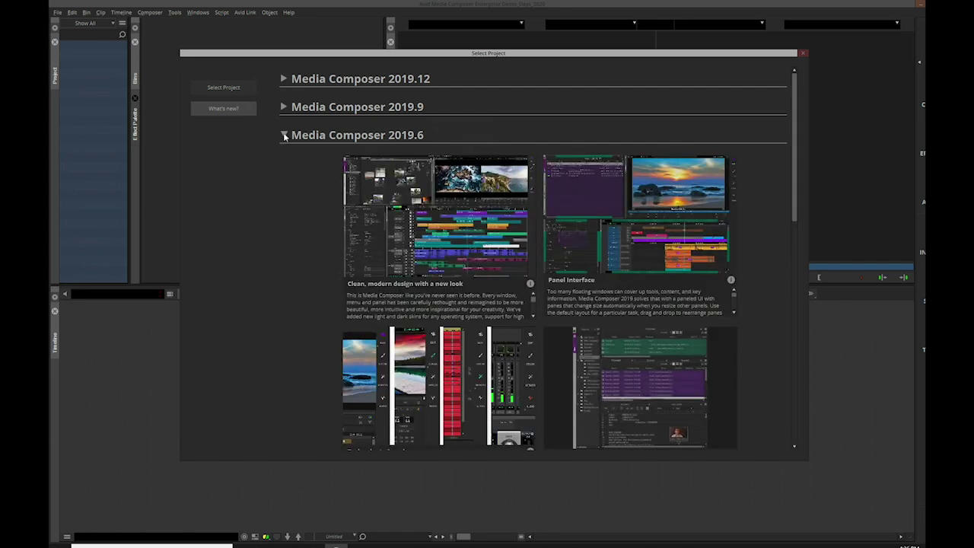
pyautogui.click(282, 136)
pyautogui.click(283, 78)
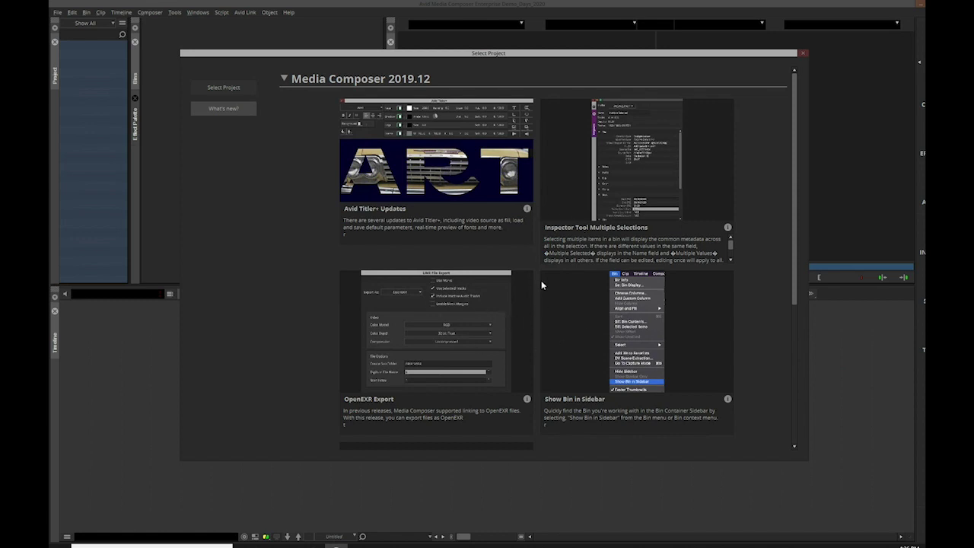
# Step: Look at the help article for Inspector Tool Multiple Selections, close it and return to the project list
pyautogui.moveTo(796, 260)
pyautogui.mouseDown()
pyautogui.moveTo(795, 380)
pyautogui.moveTo(796, 254)
pyautogui.mouseUp()
pyautogui.click(727, 229)
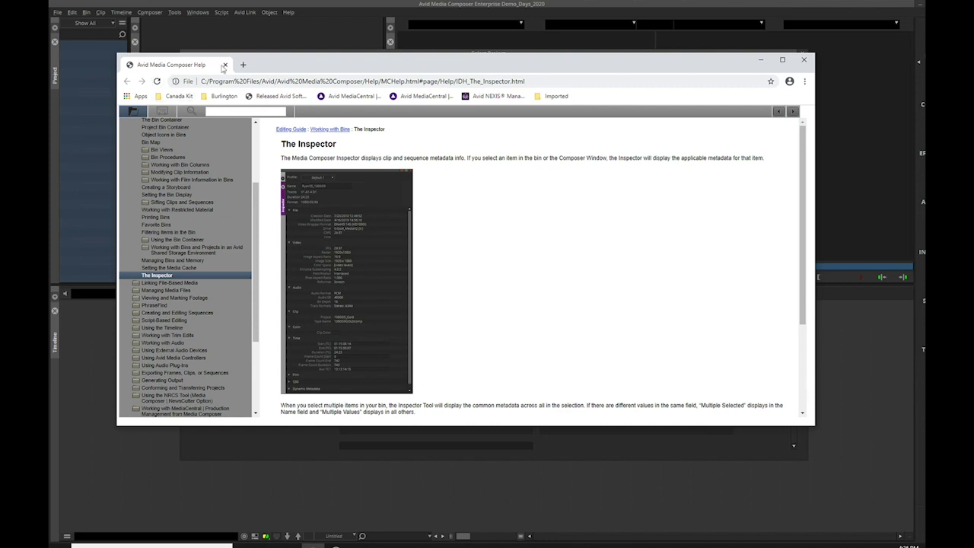
pyautogui.click(224, 64)
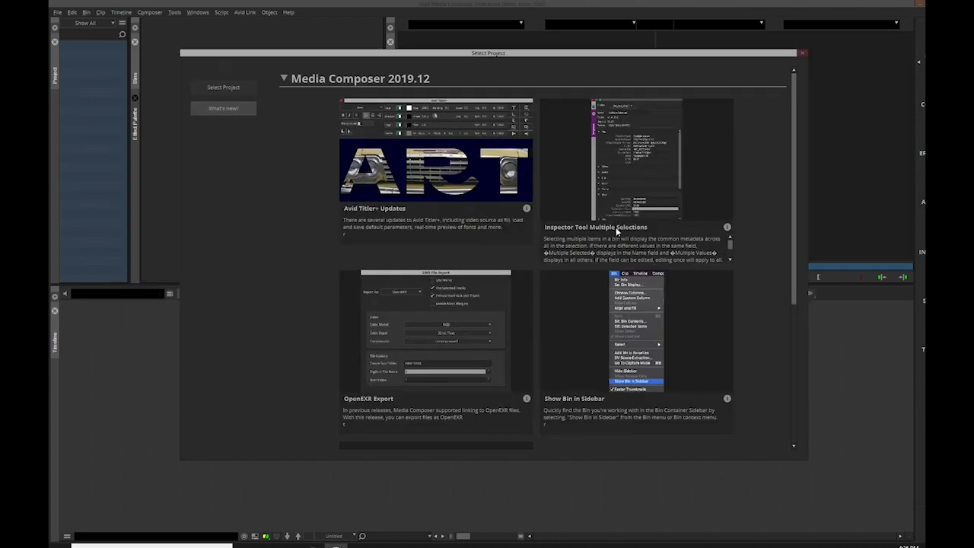
pyautogui.click(233, 89)
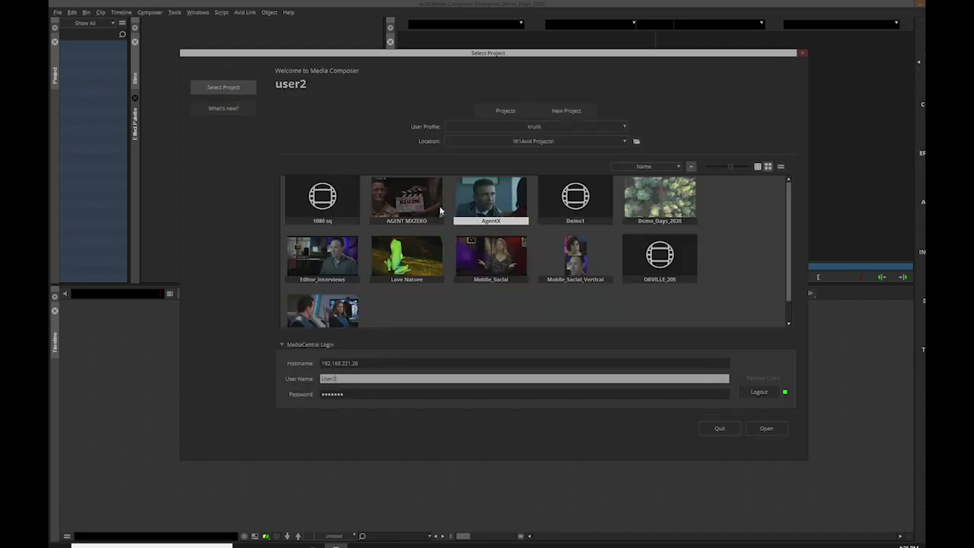
# Step: Examine the new project settings, including the available locations and the format options such as 8K, leaving them as they are
pyautogui.click(561, 111)
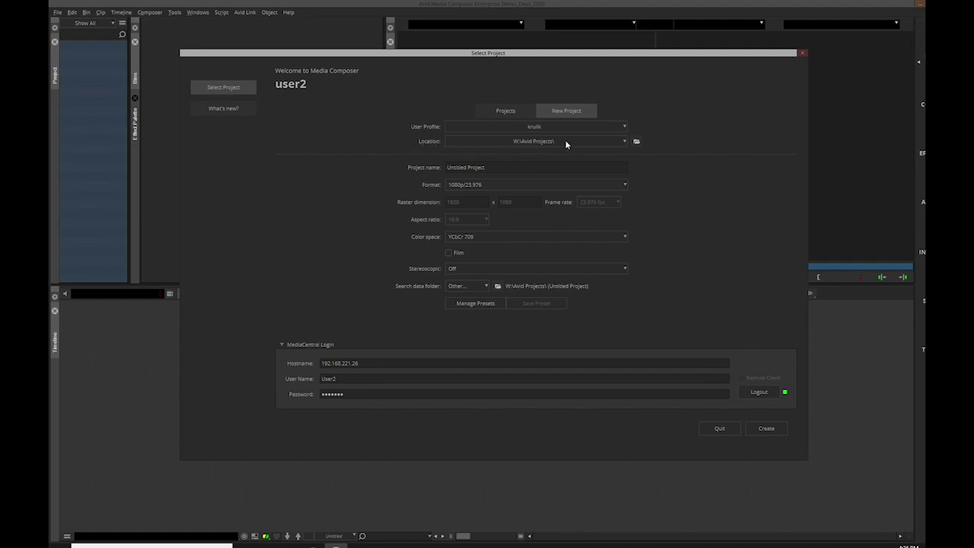
pyautogui.click(601, 143)
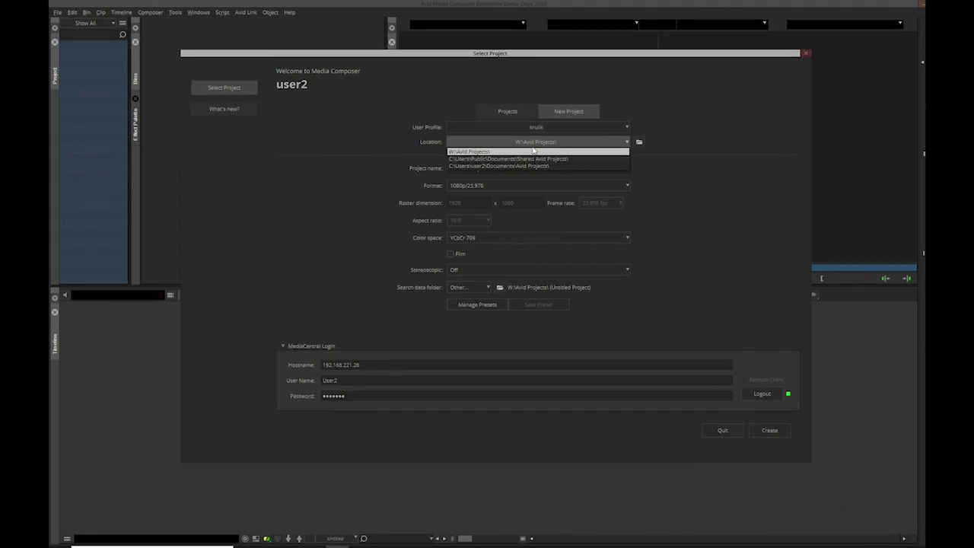
pyautogui.click(688, 183)
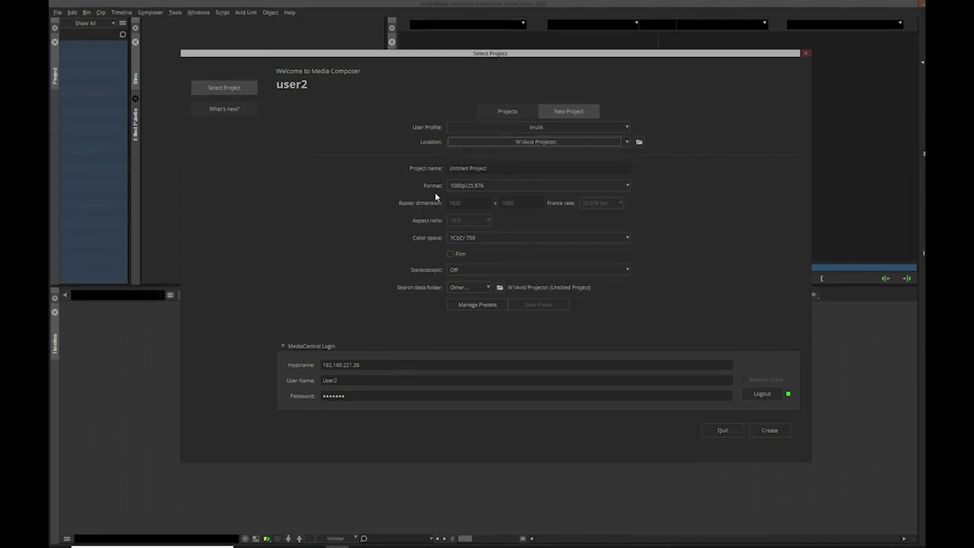
pyautogui.click(483, 183)
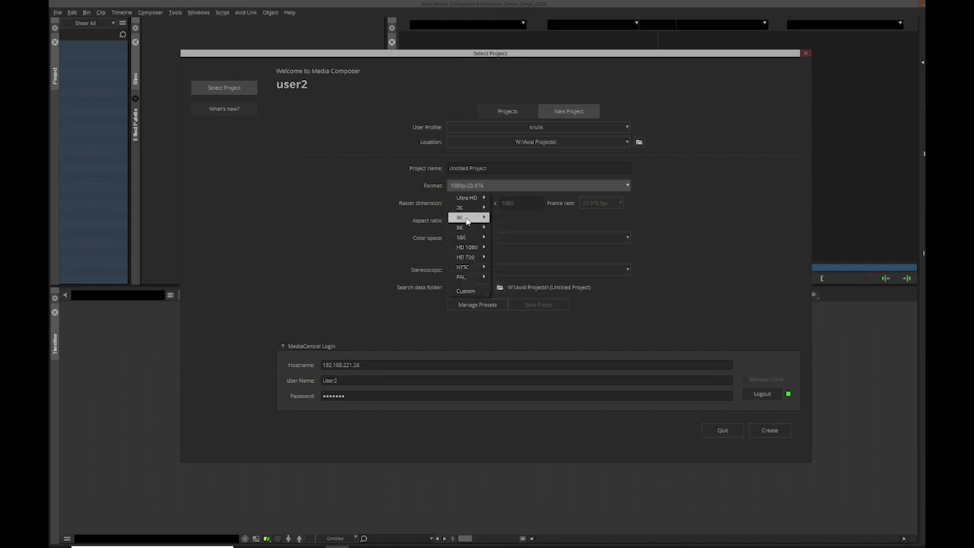
pyautogui.moveTo(467, 227)
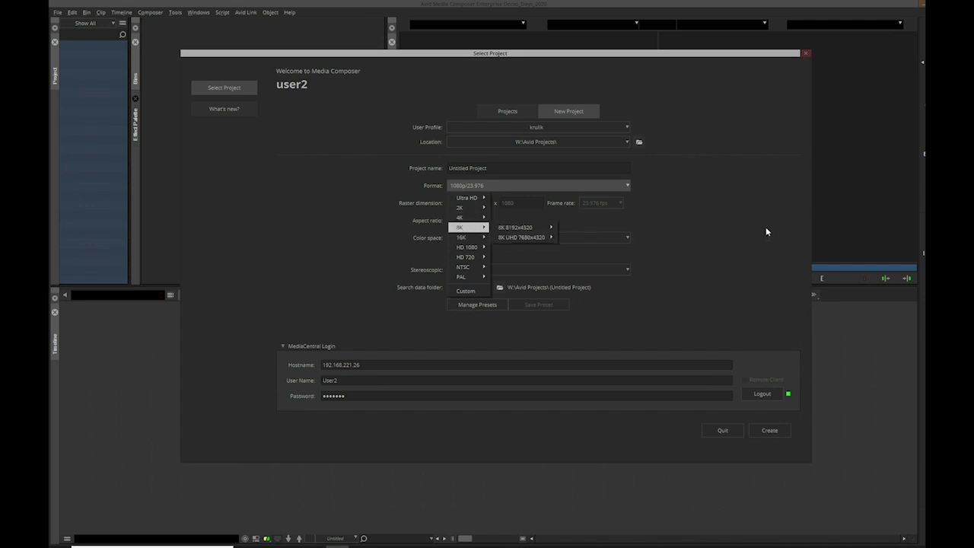
pyautogui.click(699, 230)
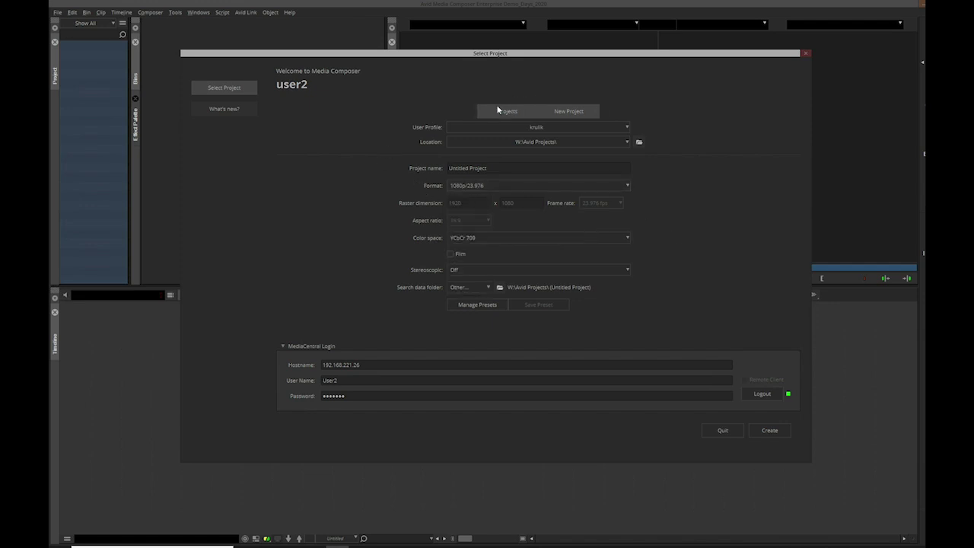
# Step: Return to the existing projects and open the Demo_Days_2020 project
pyautogui.click(530, 111)
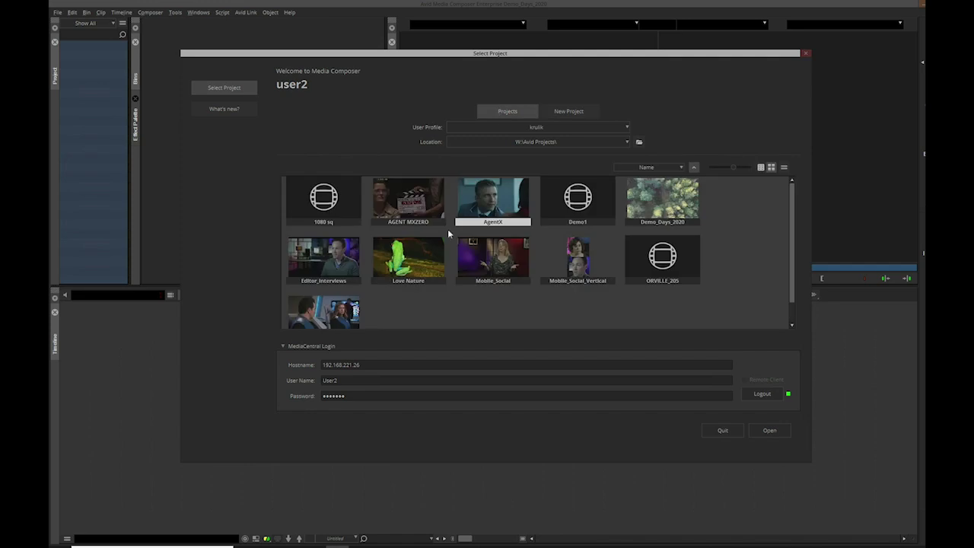
pyautogui.doubleClick(658, 196)
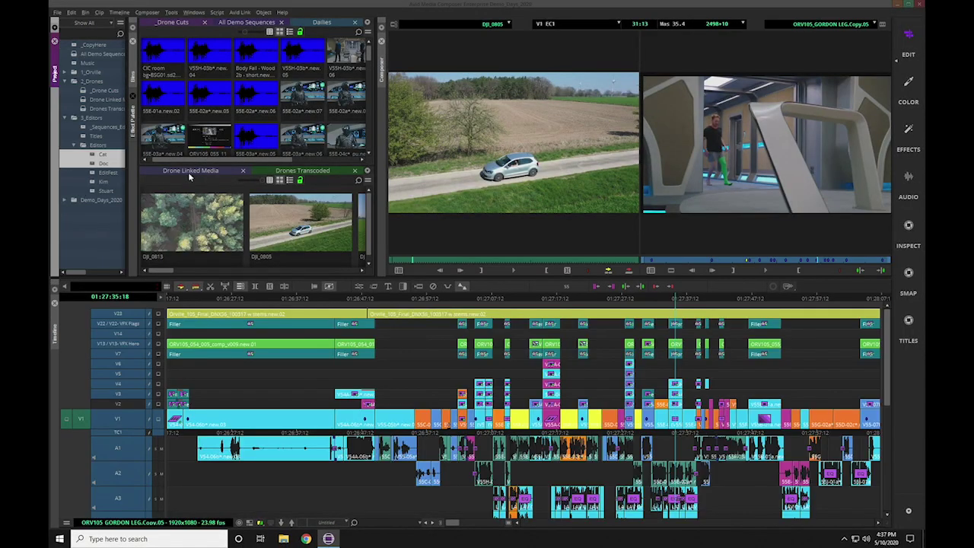
# Step: Show the Drones Transcoded and _Drone Cuts bins, giving the lower bin pane more height
pyautogui.click(302, 170)
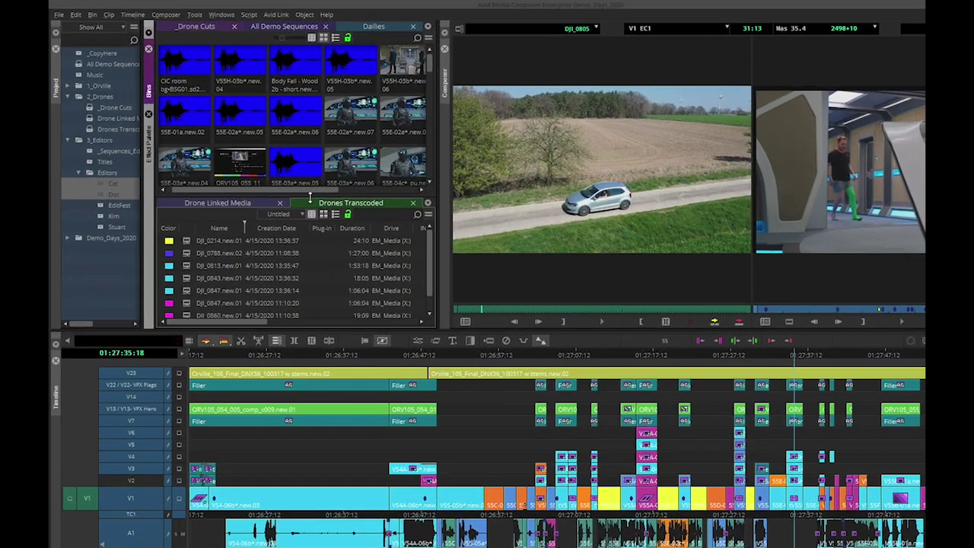
pyautogui.moveTo(268, 166); pyautogui.dragTo(267, 138)
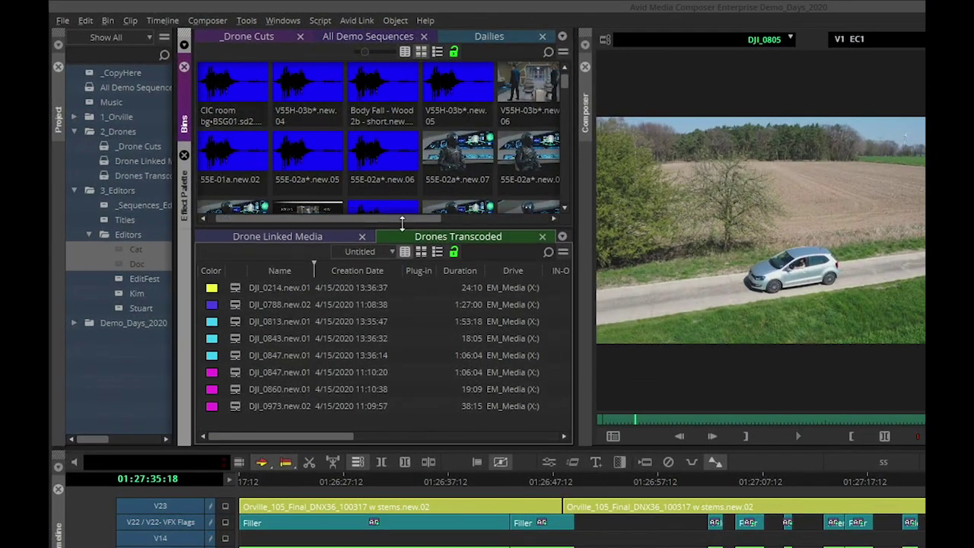
pyautogui.moveTo(402, 223); pyautogui.dragTo(401, 213)
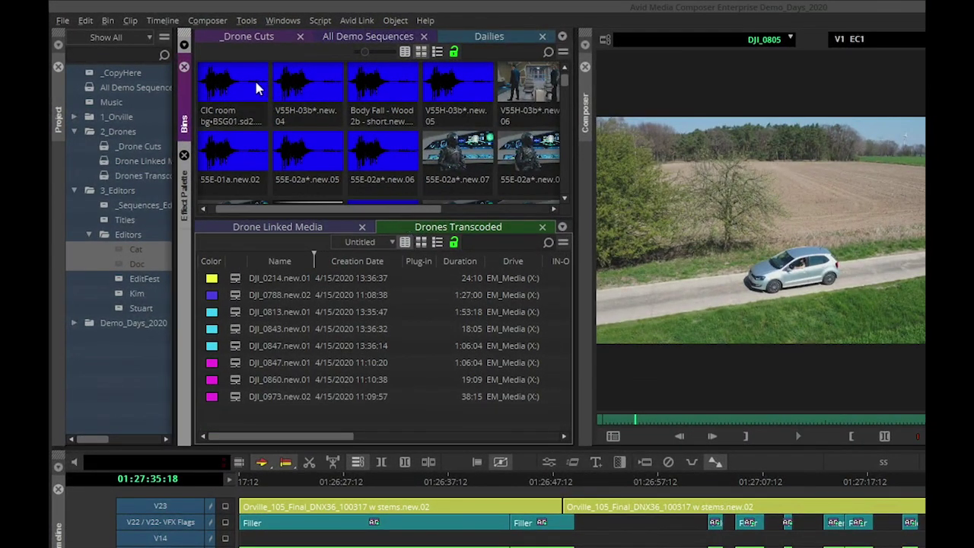
pyautogui.click(258, 38)
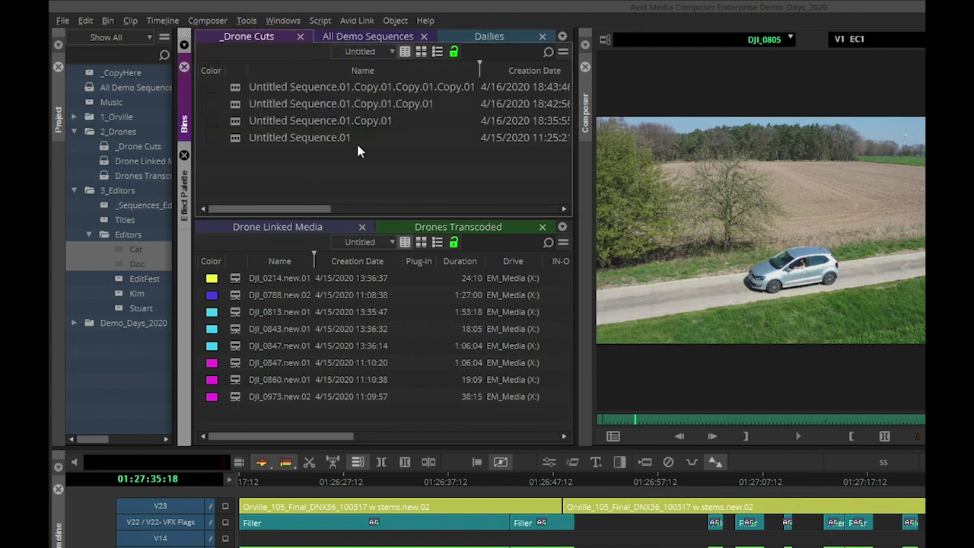
pyautogui.click(237, 347)
pyautogui.click(238, 330)
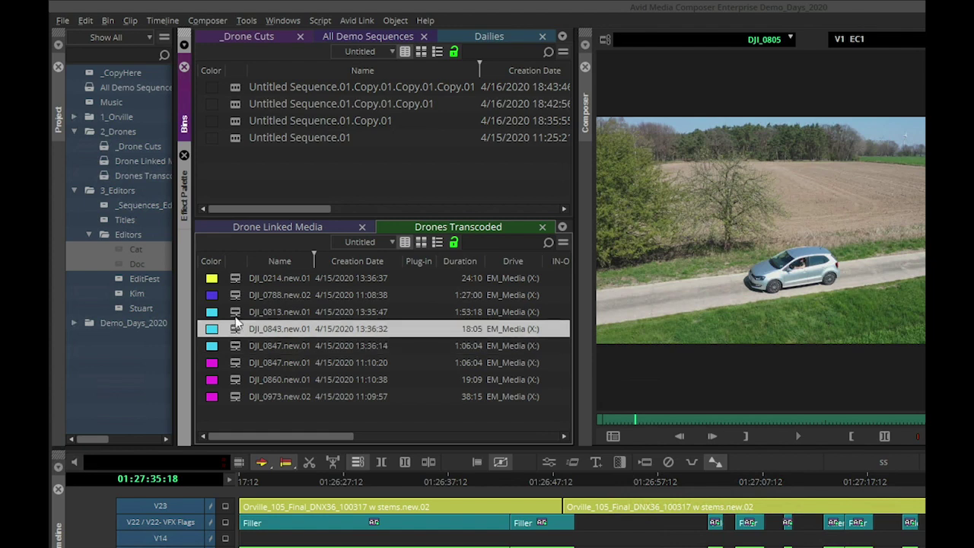
pyautogui.click(238, 314)
pyautogui.click(240, 297)
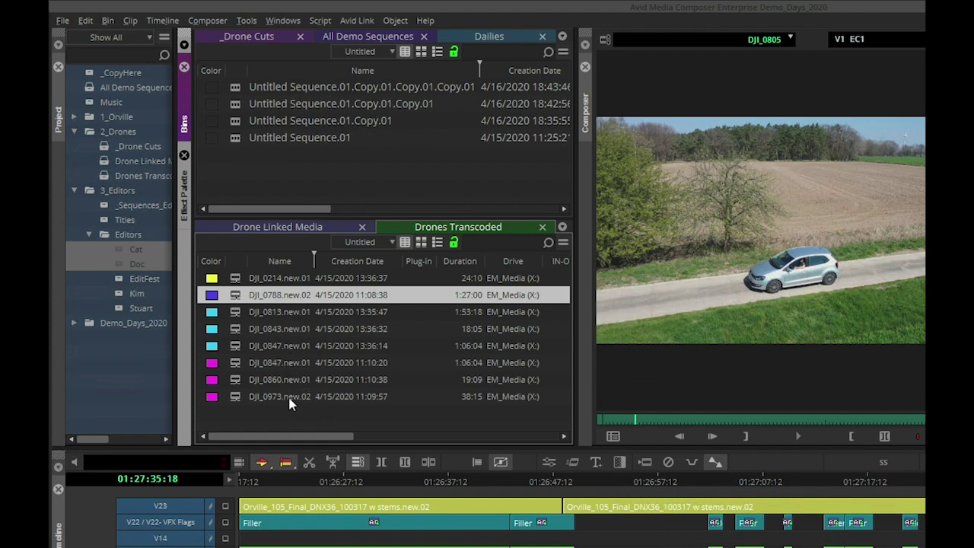
pyautogui.click(267, 413)
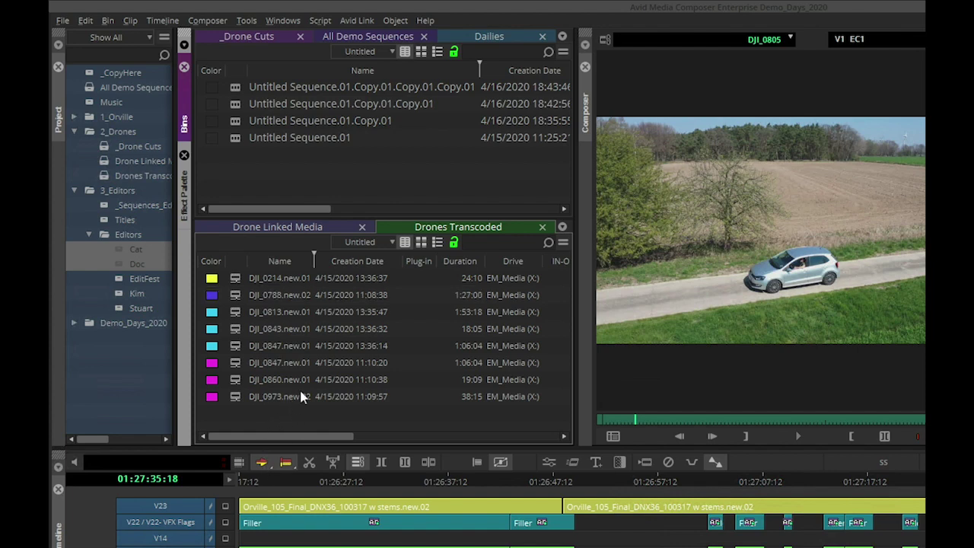
# Step: Select all clips in the Drones Transcoded bin and open Bulk Edit for them
pyautogui.moveTo(278, 419); pyautogui.dragTo(215, 268)
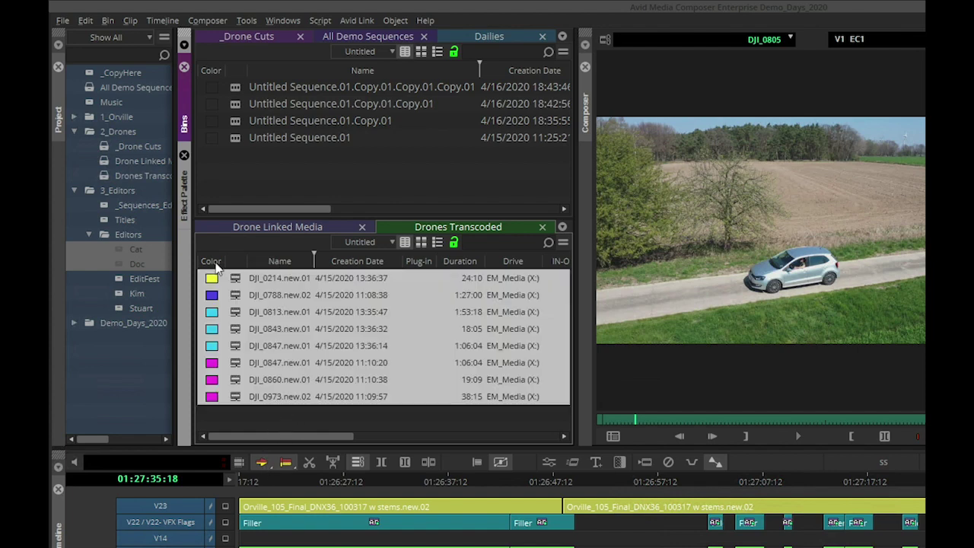
pyautogui.rightClick(557, 262)
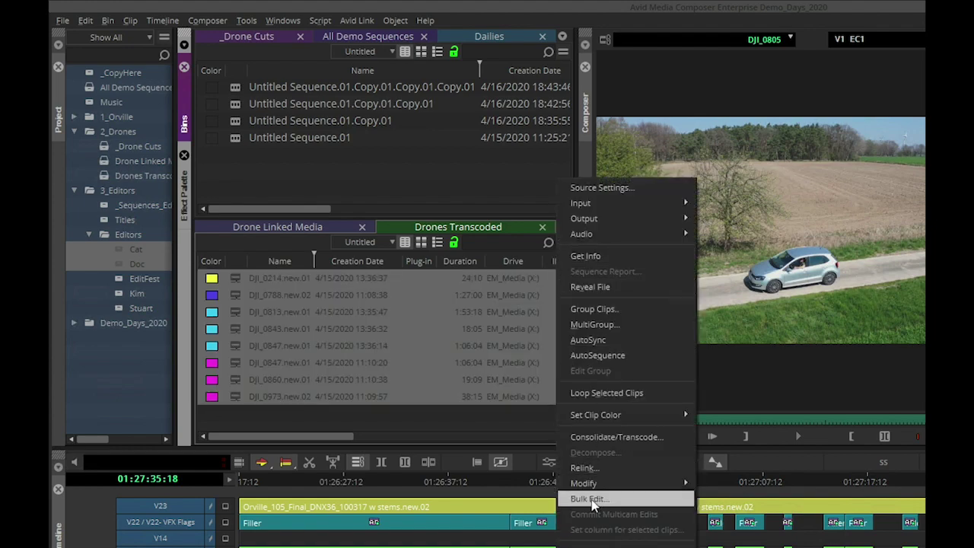
pyautogui.click(629, 500)
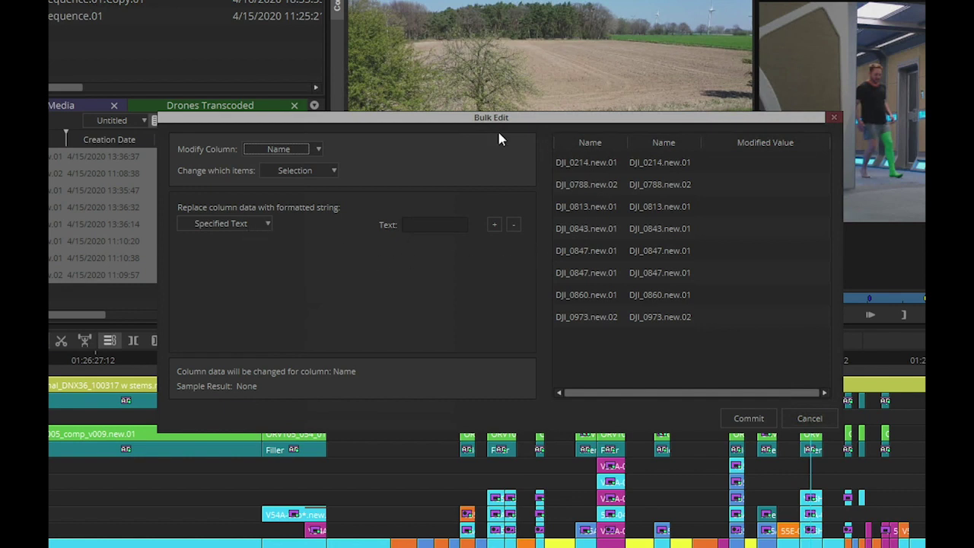
# Step: Look through the columns that can be modified and the item scopes offered for the bulk edit
pyautogui.click(302, 149)
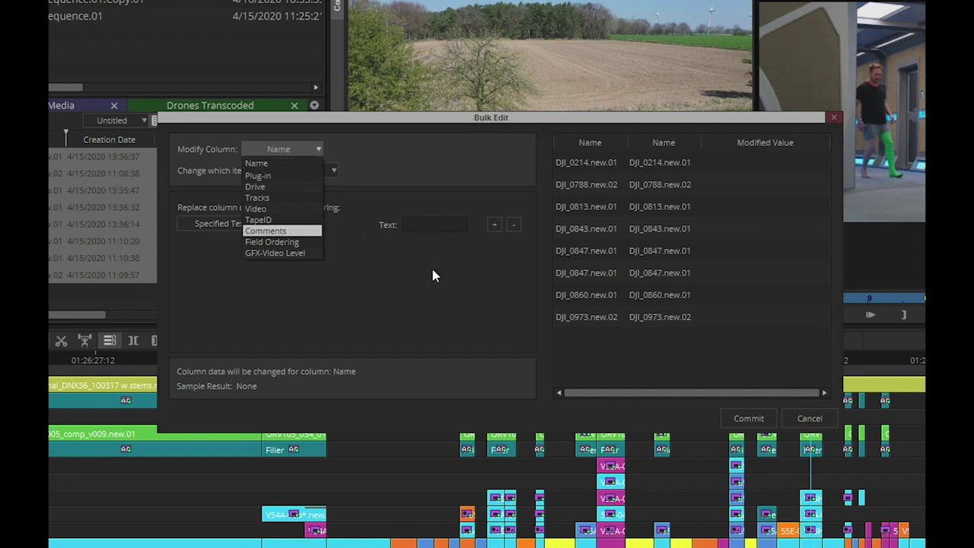
pyautogui.click(457, 279)
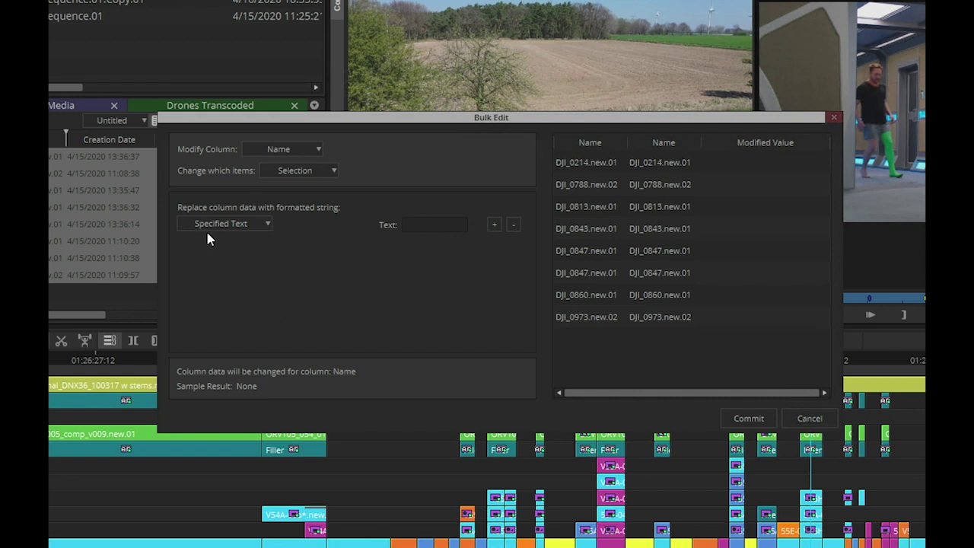
pyautogui.click(296, 172)
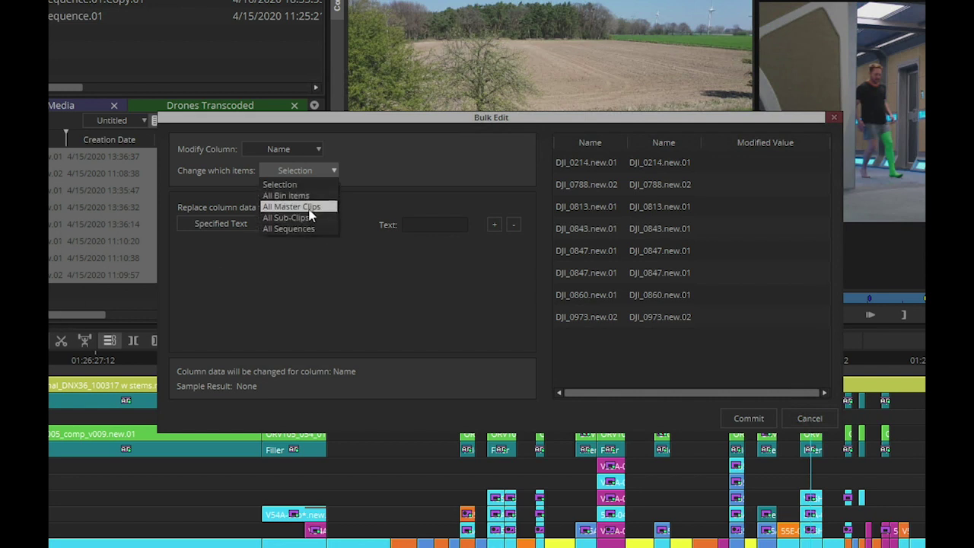
pyautogui.click(215, 264)
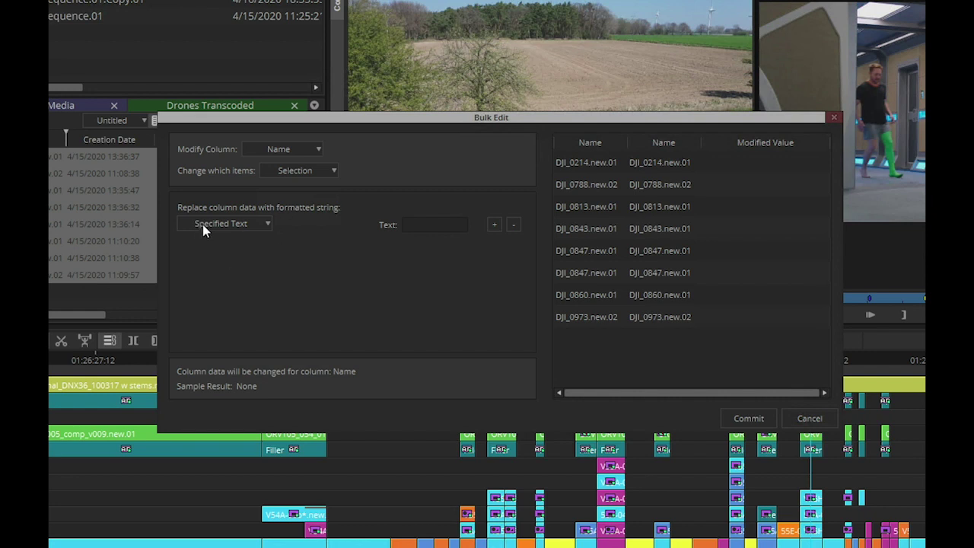
# Step: Build the new clip names from two specified text parts, "Drones_" followed by "Ep3_"
pyautogui.click(426, 224)
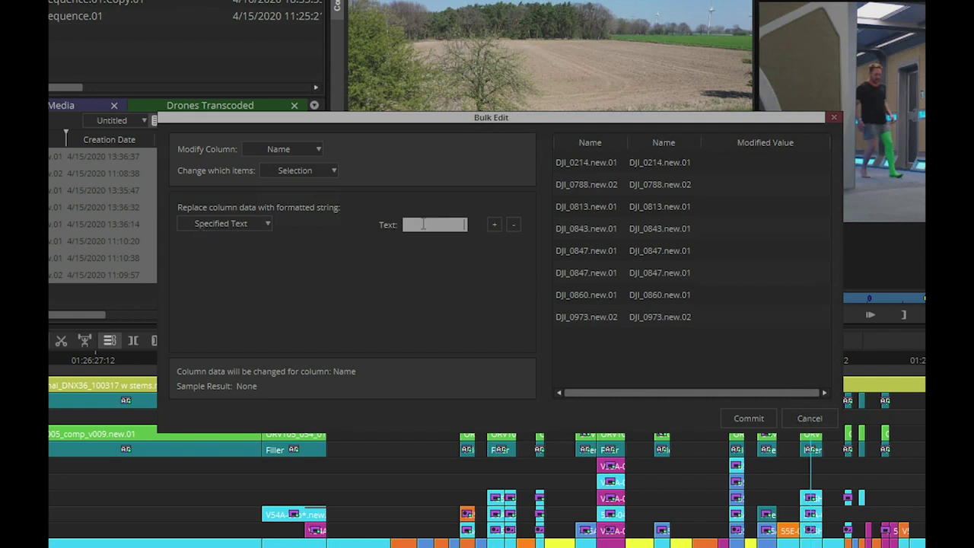
pyautogui.write('D')
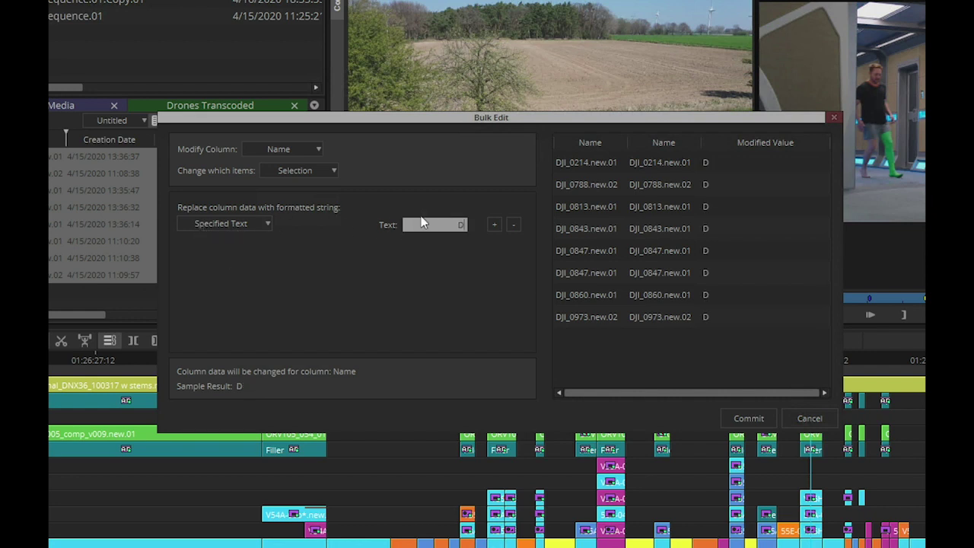
pyautogui.write('rone')
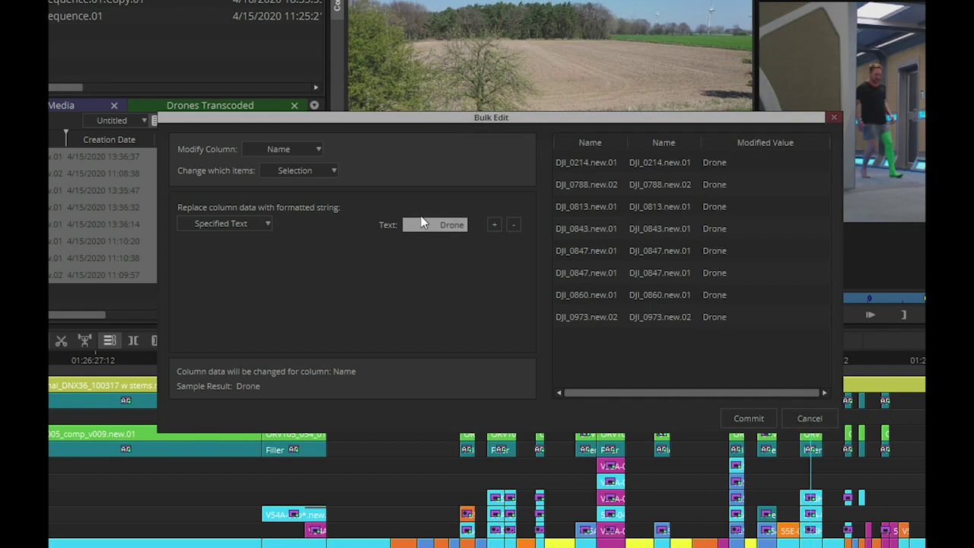
pyautogui.write('s_')
pyautogui.click(494, 225)
pyautogui.click(439, 243)
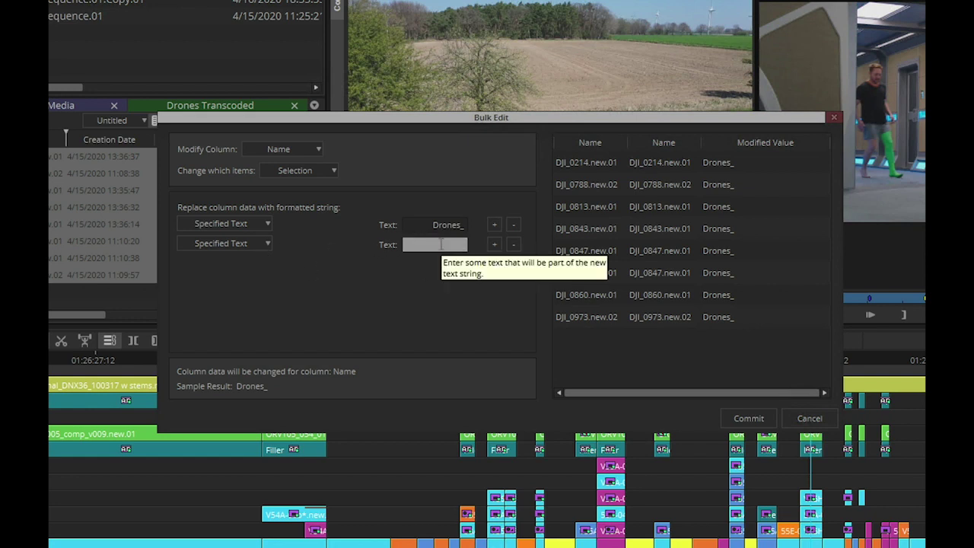
pyautogui.write('Ep3')
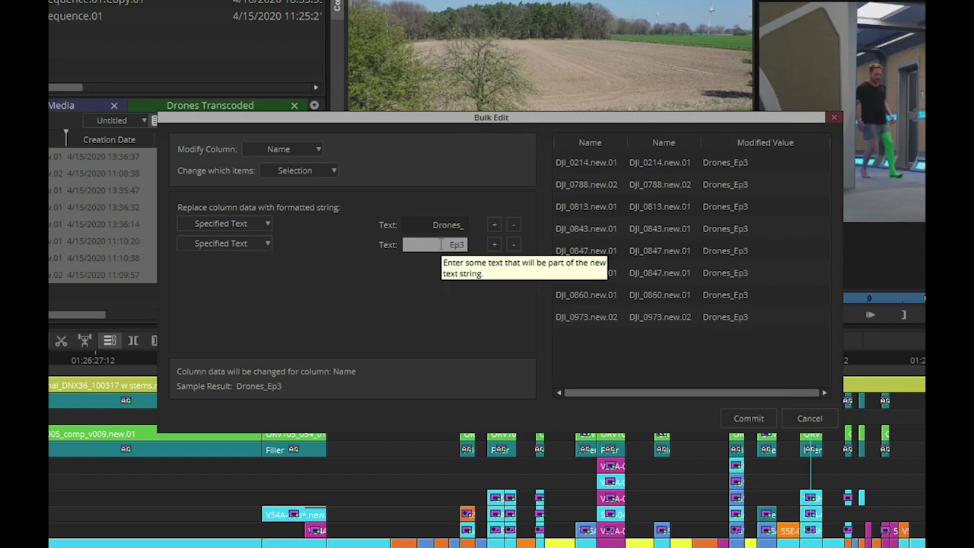
pyautogui.write('_')
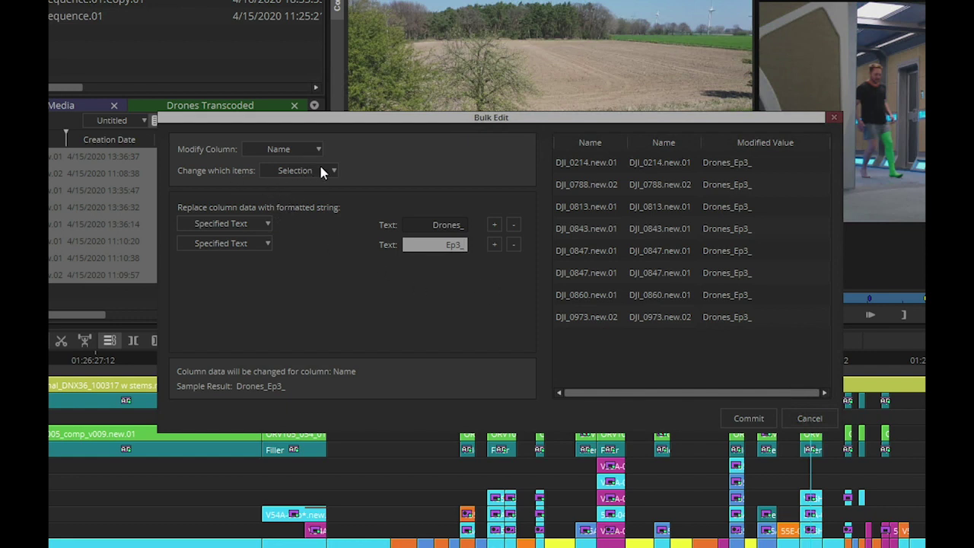
# Step: Append a two-digit counter as the third part of the names, commit the bulk rename and deselect the clips
pyautogui.click(498, 248)
pyautogui.click(261, 262)
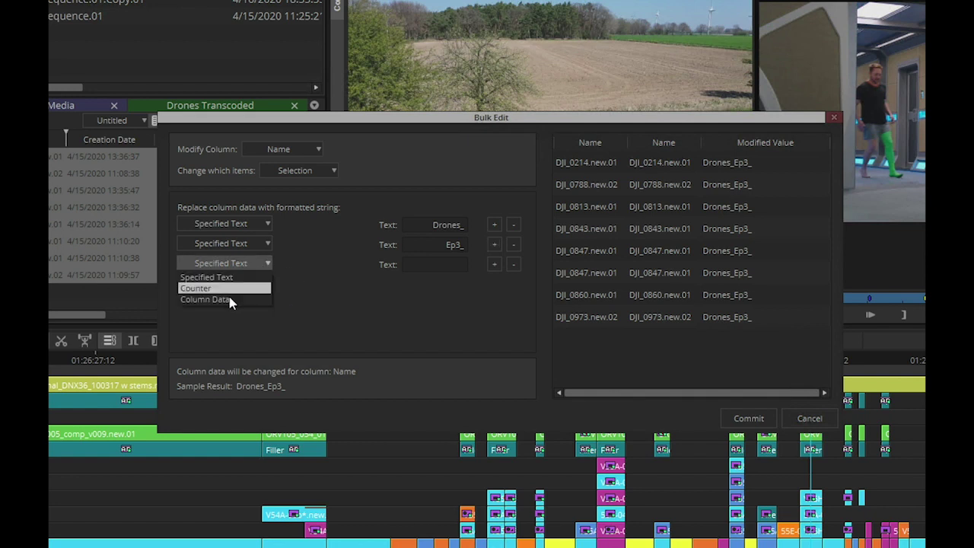
pyautogui.click(223, 288)
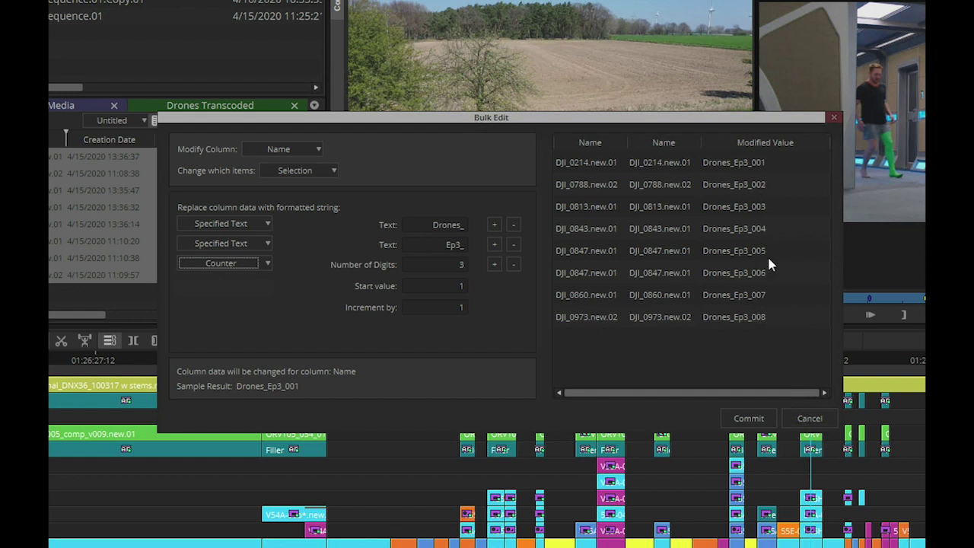
pyautogui.click(435, 264)
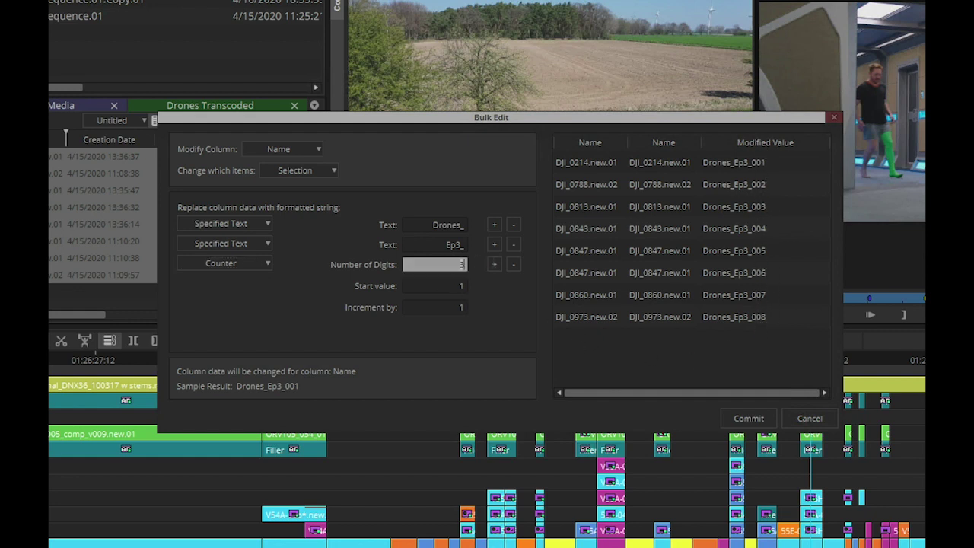
pyautogui.write('2')
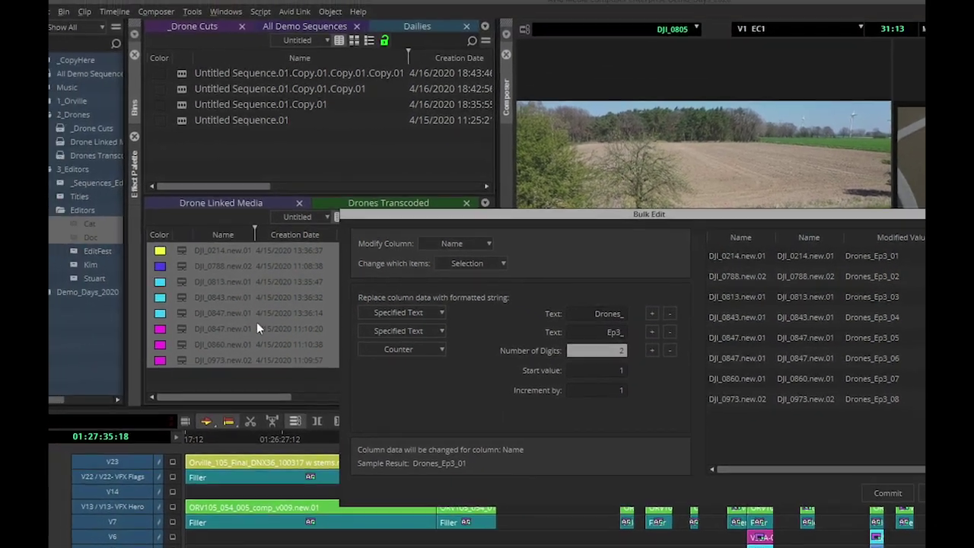
pyautogui.click(887, 492)
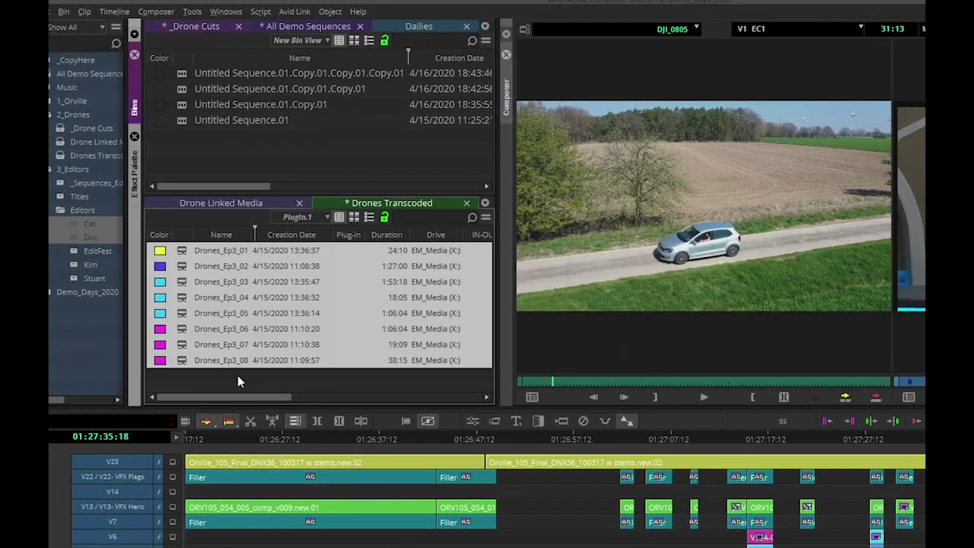
pyautogui.click(238, 377)
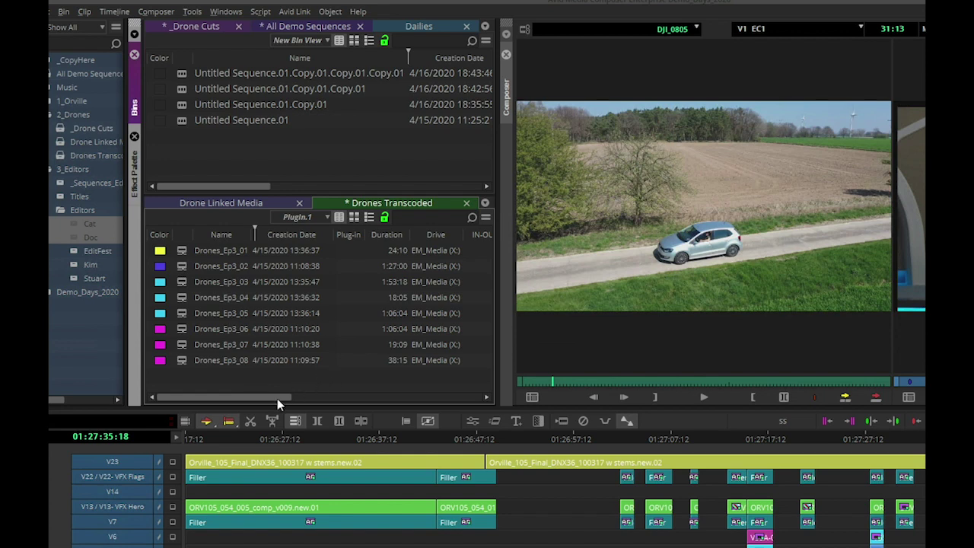
# Step: Enter the comments NY, LA, UK, Paris and Italy for the clips Drones_Ep3_01 to Drones_Ep3_05, in that order
pyautogui.moveTo(277, 397); pyautogui.dragTo(452, 396)
pyautogui.moveTo(414, 396); pyautogui.dragTo(403, 396)
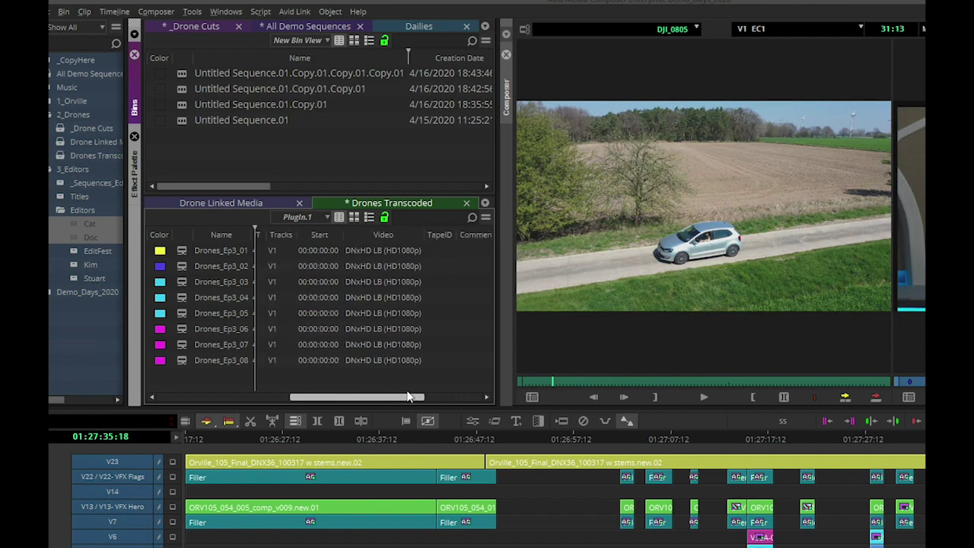
pyautogui.click(442, 251)
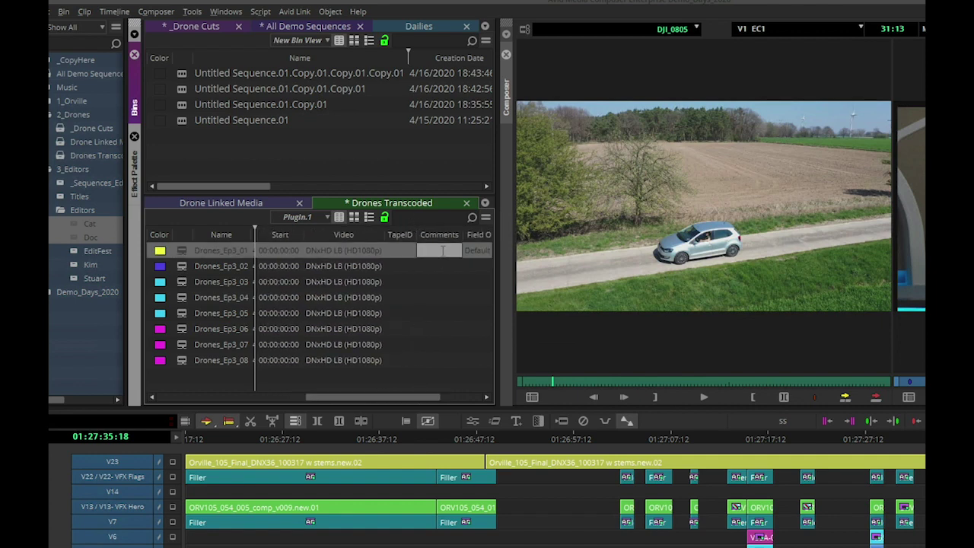
pyautogui.write('NY')
pyautogui.click(442, 266)
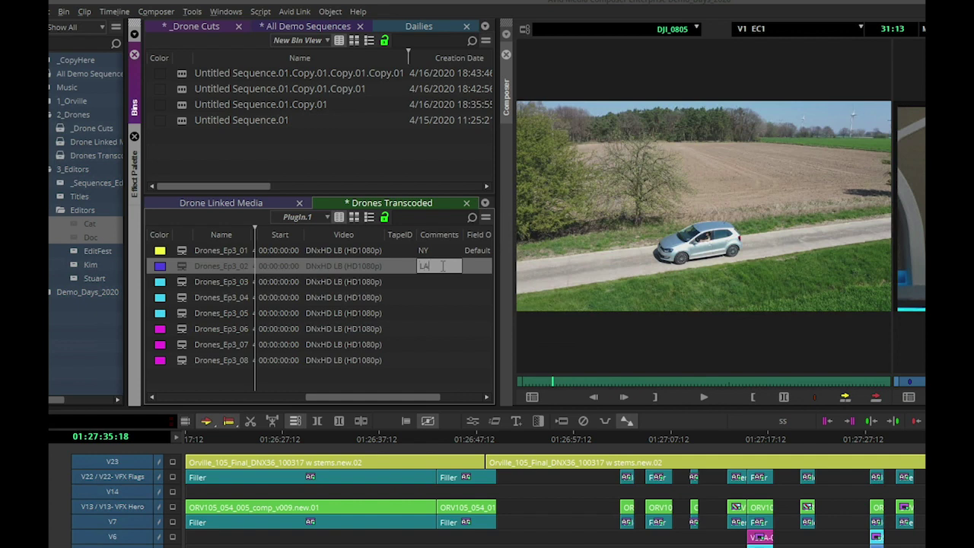
pyautogui.write('LA')
pyautogui.click(438, 279)
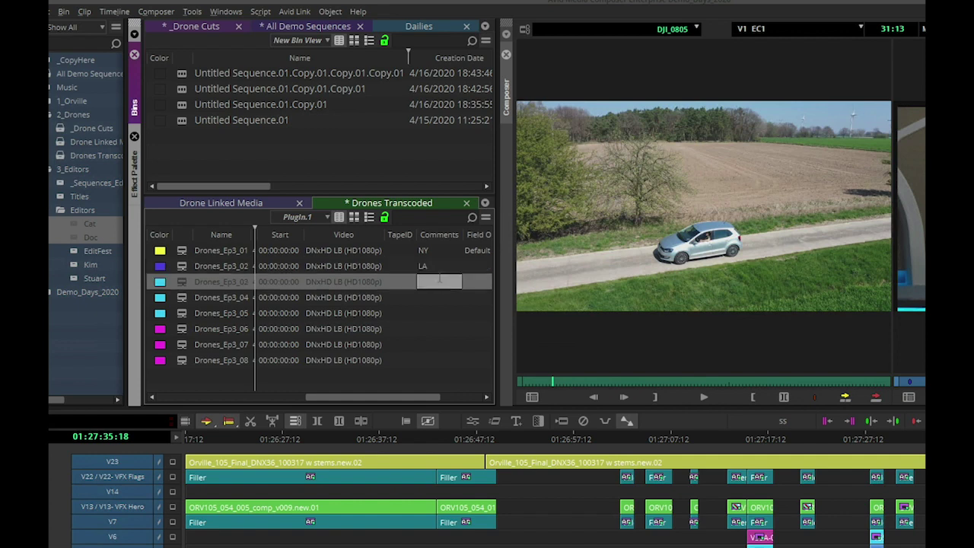
pyautogui.click(430, 298)
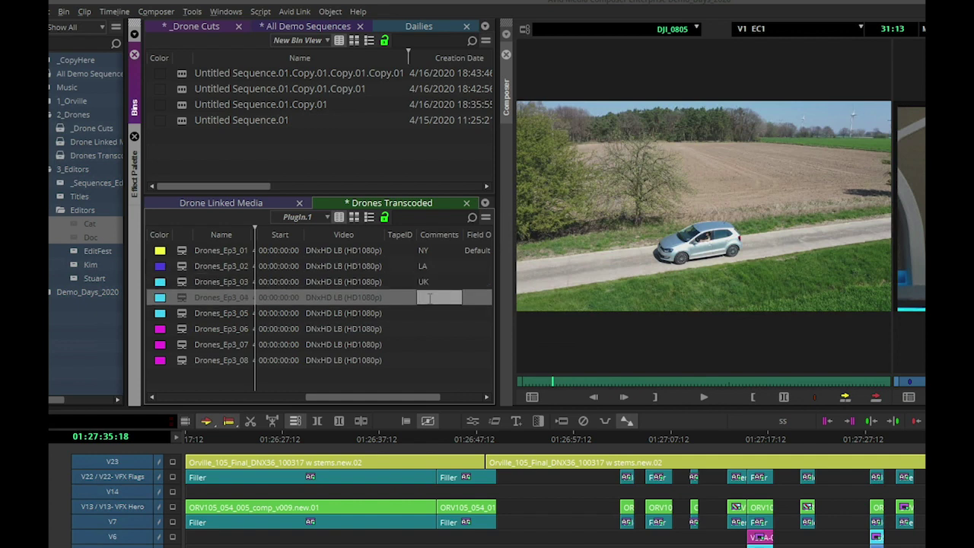
pyautogui.write('Paris')
pyautogui.click(437, 313)
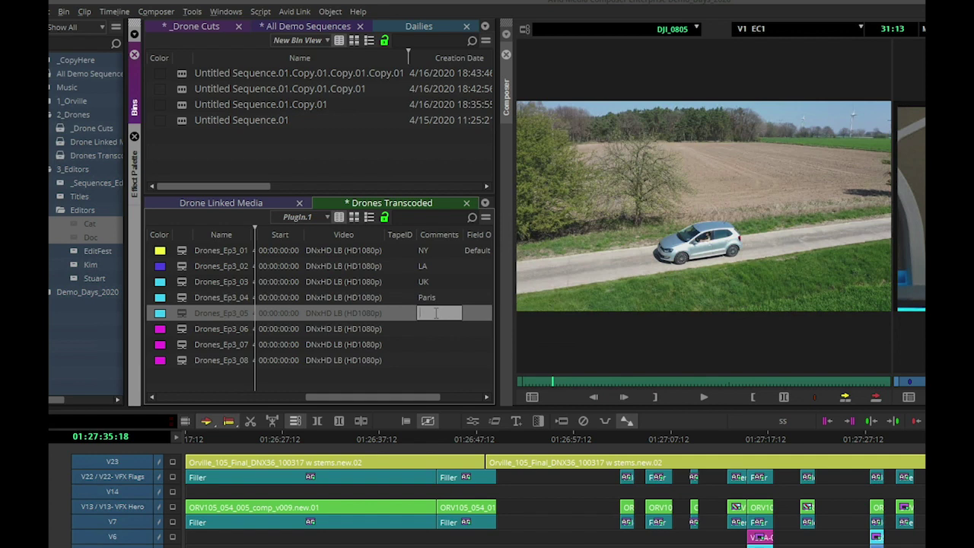
pyautogui.write('Ita')
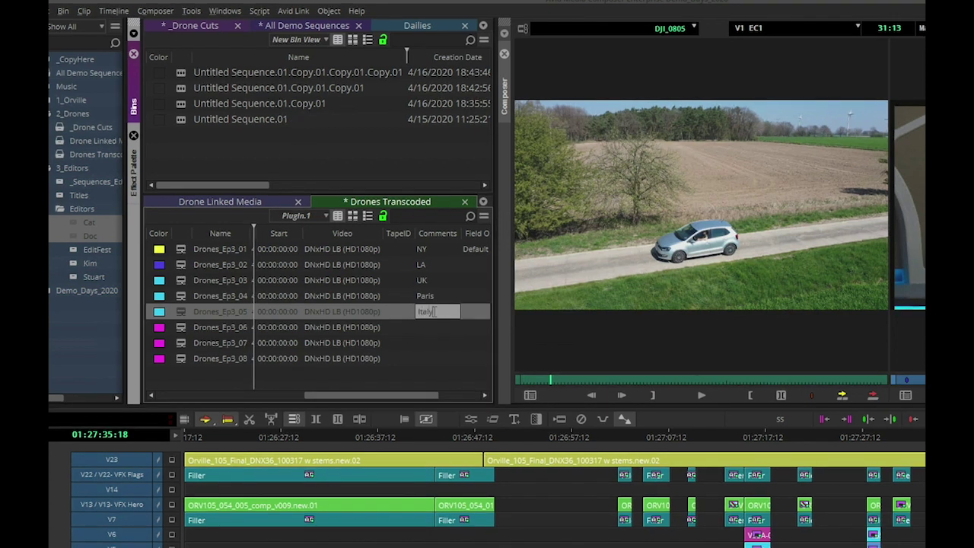
pyautogui.write('ly')
pyautogui.press('Return')
# Step: Open Bulk Edit for all items in the Drones Transcoded bin
pyautogui.click(239, 357)
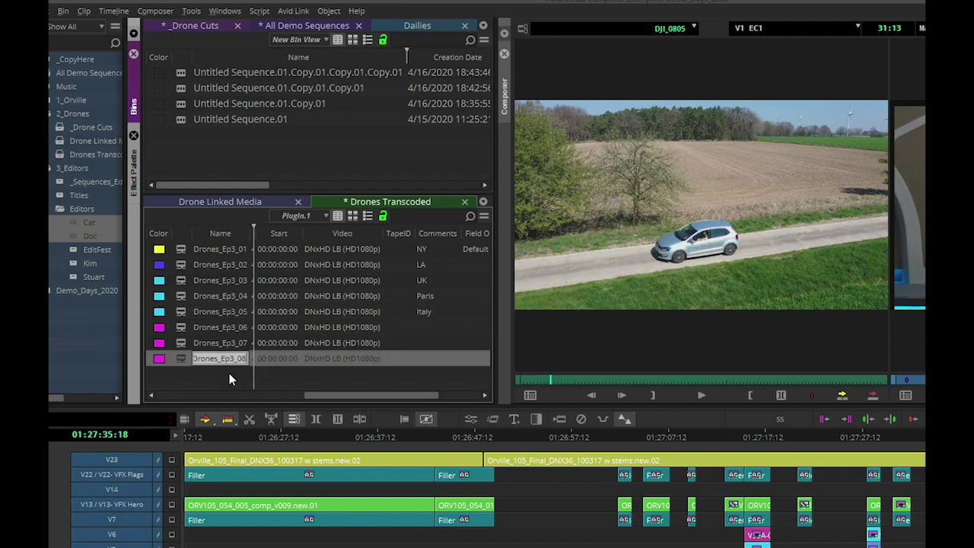
pyautogui.click(229, 373)
pyautogui.hotkey('ctrl', 'a')
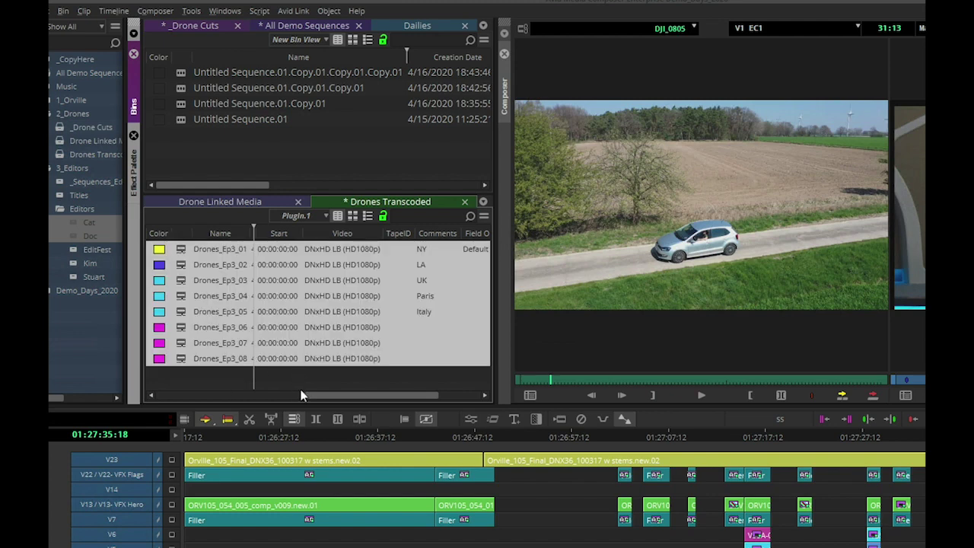
pyautogui.moveTo(301, 395); pyautogui.dragTo(153, 395)
pyautogui.click(320, 377)
pyautogui.rightClick(320, 377)
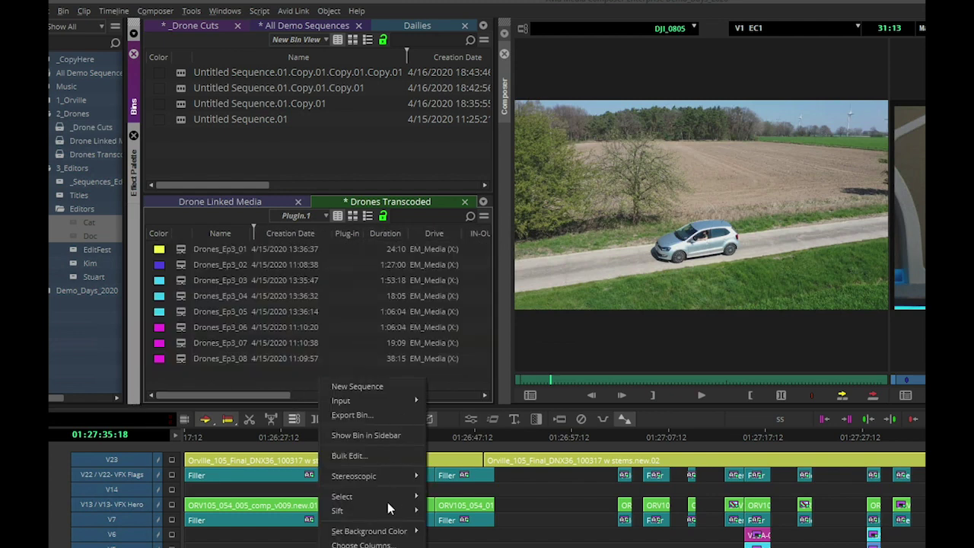
pyautogui.click(381, 454)
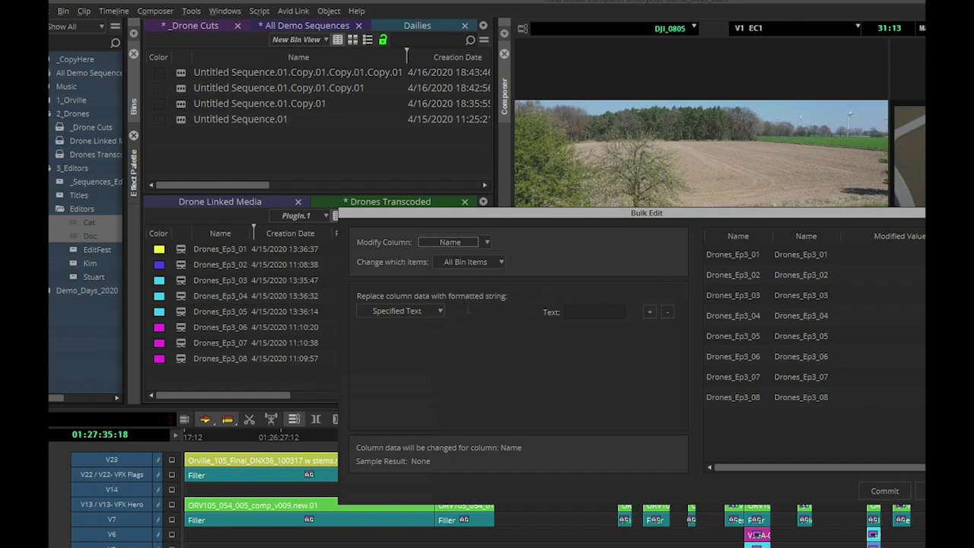
# Step: Start the new name format with column data from Name, followed by a specified text part containing an underscore
pyautogui.click(440, 311)
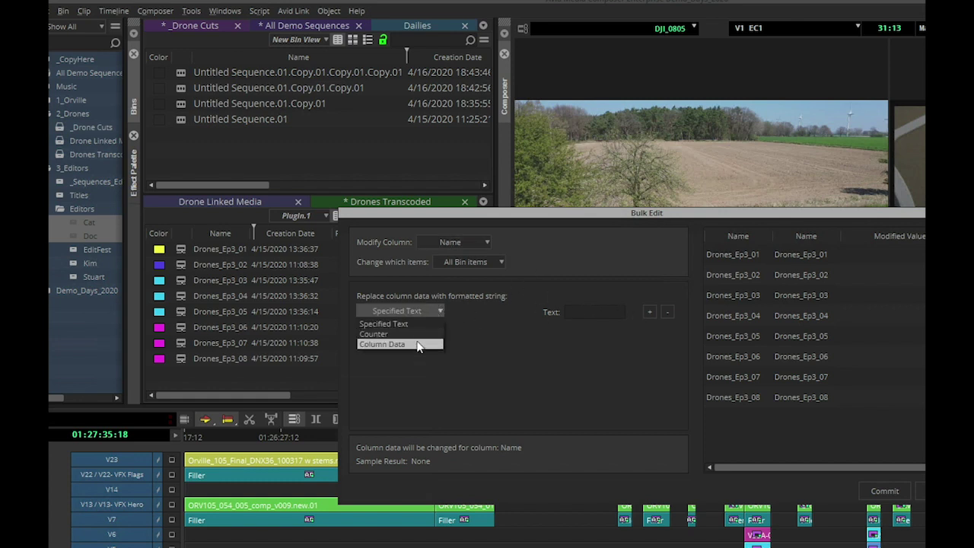
pyautogui.click(416, 344)
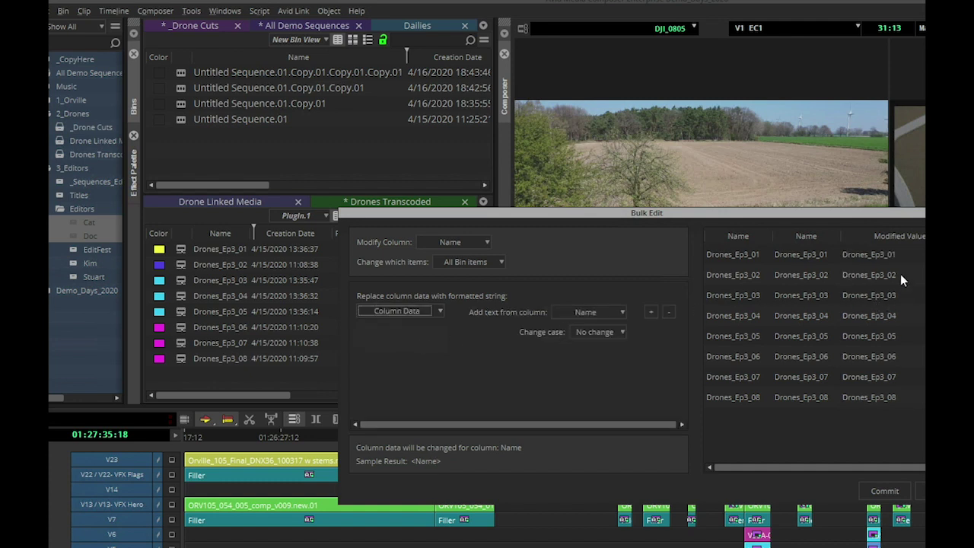
pyautogui.click(650, 312)
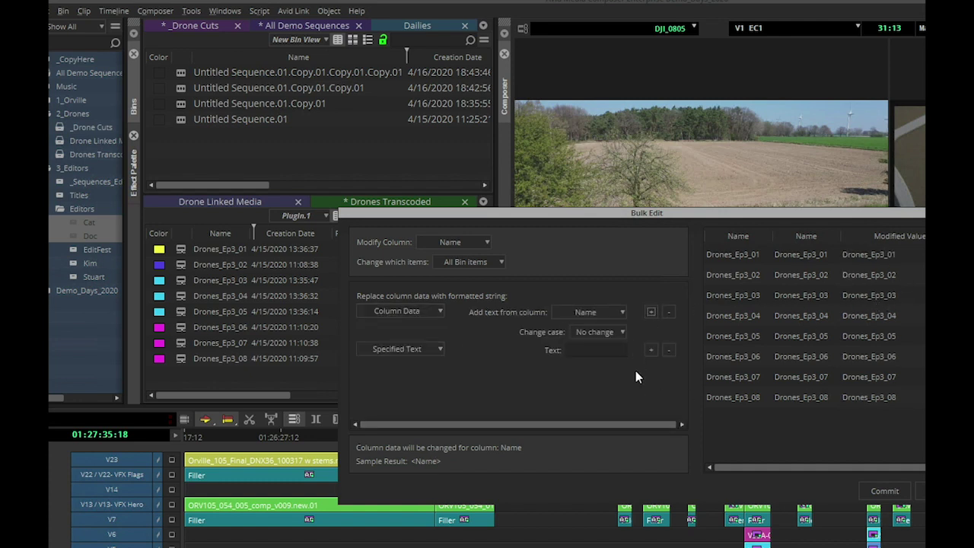
pyautogui.click(621, 349)
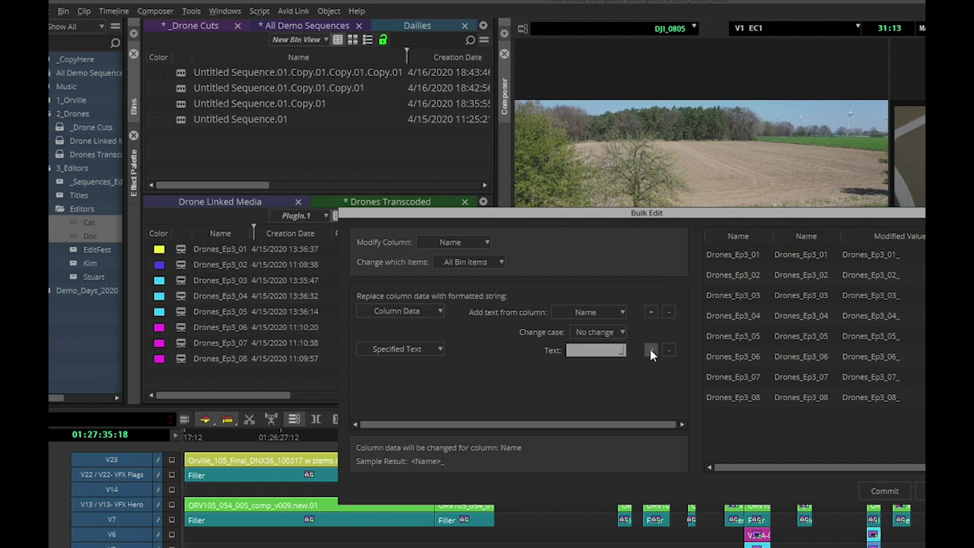
# Step: Add a third part to the name format that takes its column data from Comments
pyautogui.click(650, 350)
pyautogui.click(435, 366)
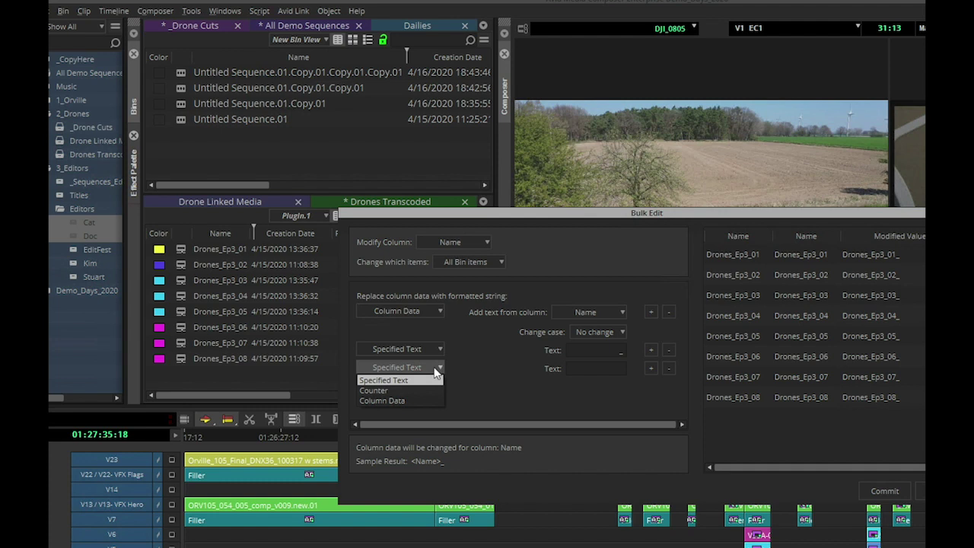
pyautogui.click(411, 401)
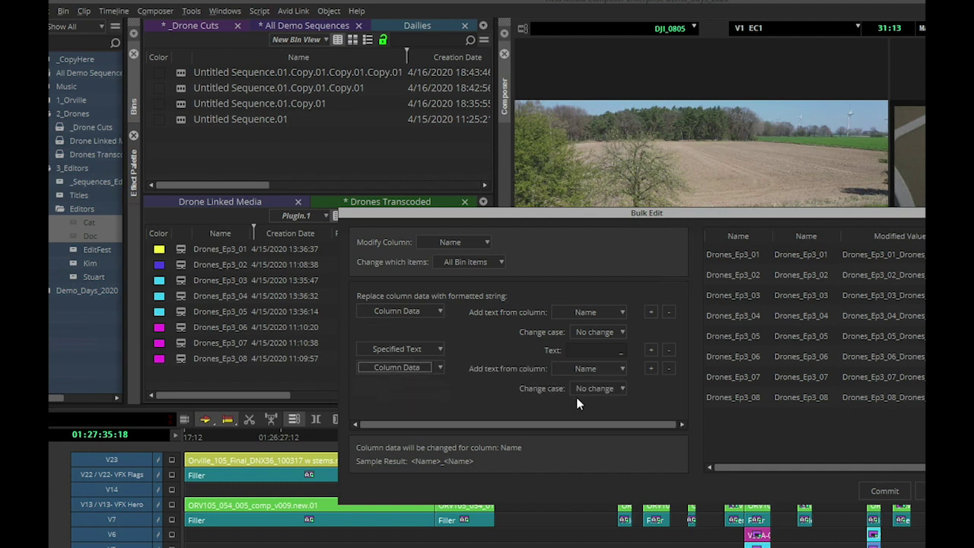
pyautogui.click(616, 369)
pyautogui.moveTo(617, 396); pyautogui.dragTo(620, 452)
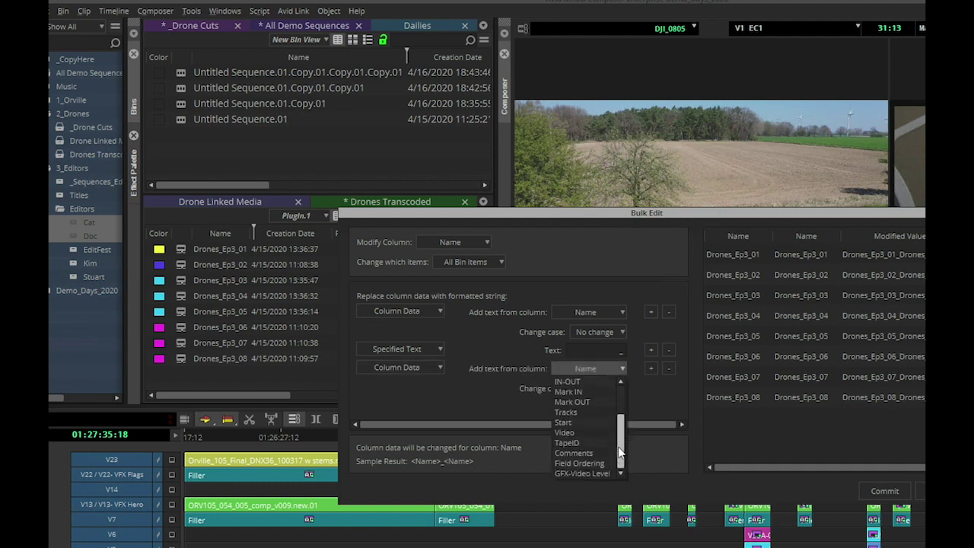
pyautogui.click(591, 452)
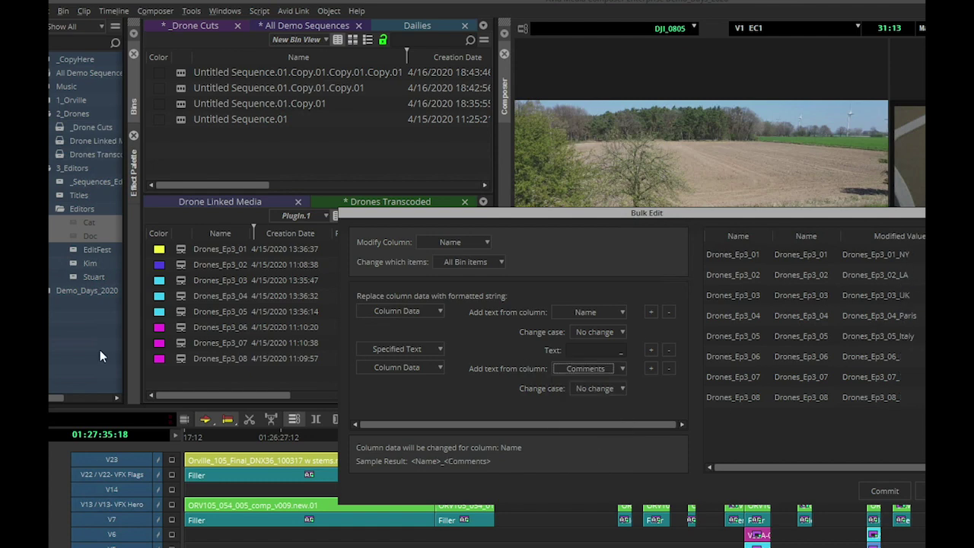
# Step: Apply the Bulk Edit name format to the clips in the Drones Transcoded bin
pyautogui.click(884, 491)
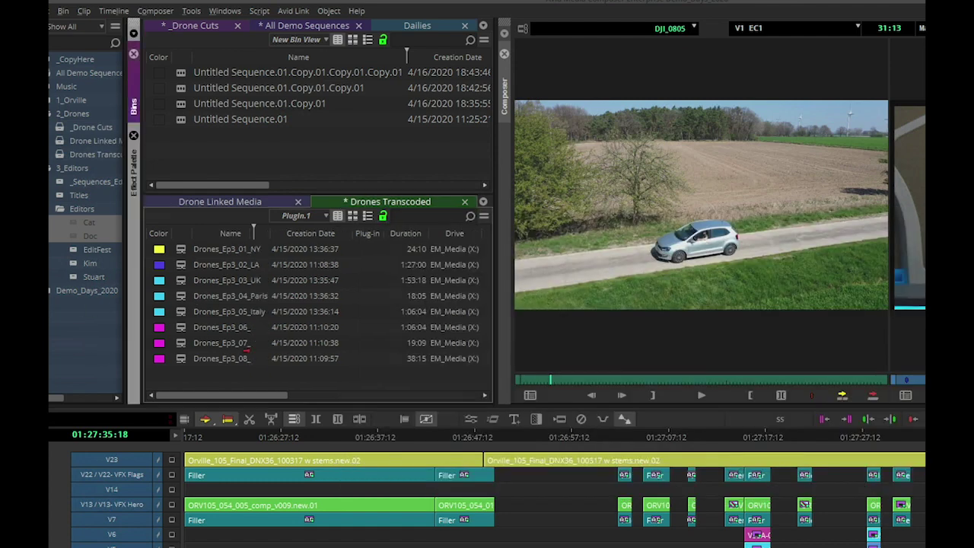
# Step: Open Bulk Edit for the _Drone Cuts bin and limit the name change to All Sequences
pyautogui.click(236, 145)
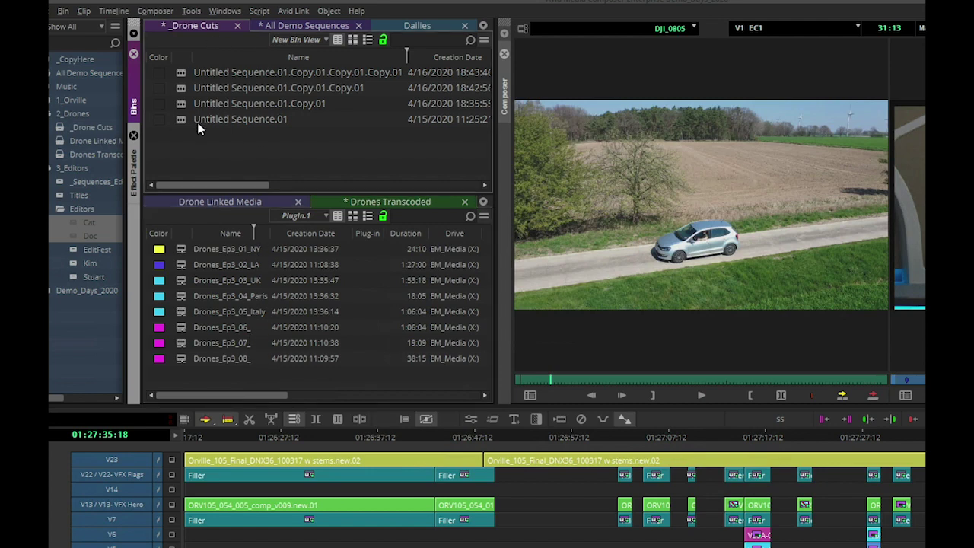
pyautogui.rightClick(257, 140)
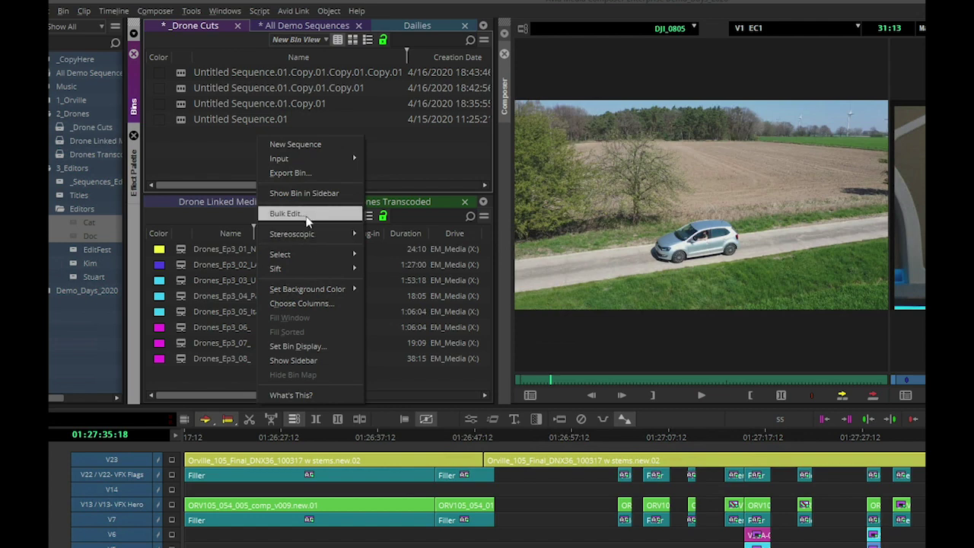
pyautogui.click(305, 213)
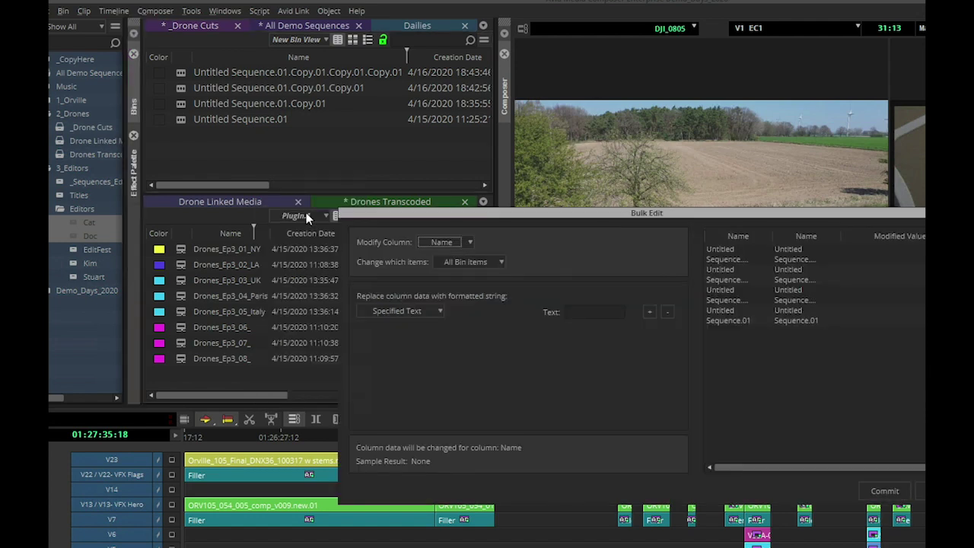
pyautogui.click(452, 261)
pyautogui.click(471, 295)
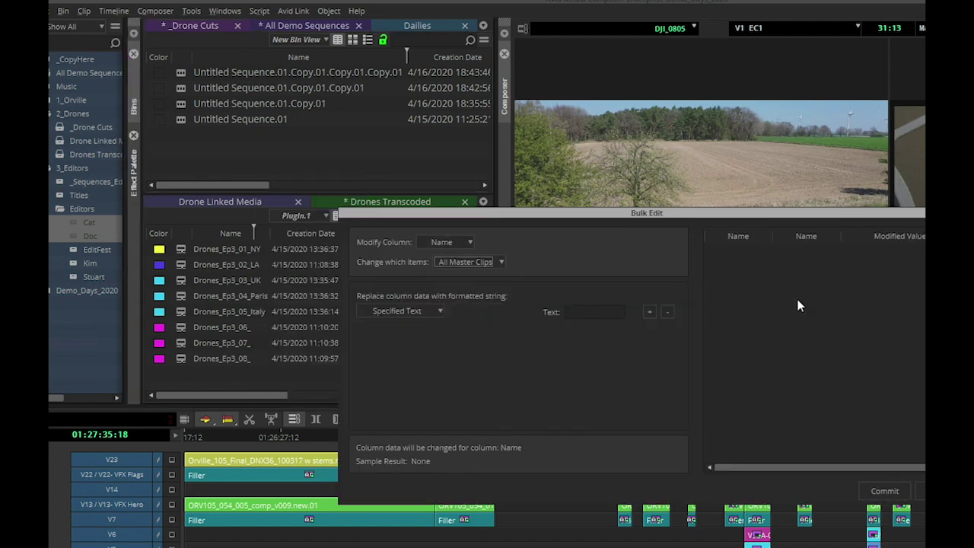
pyautogui.click(463, 261)
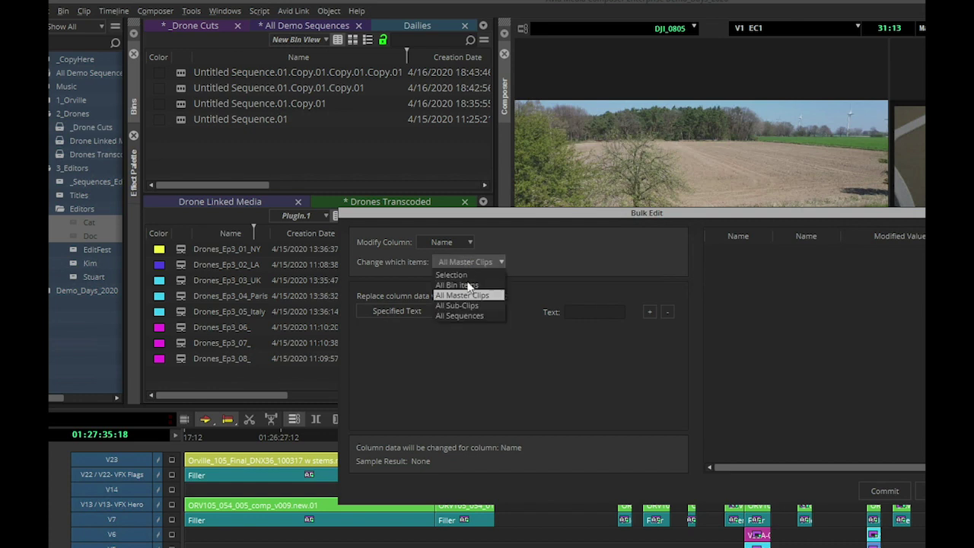
pyautogui.click(460, 315)
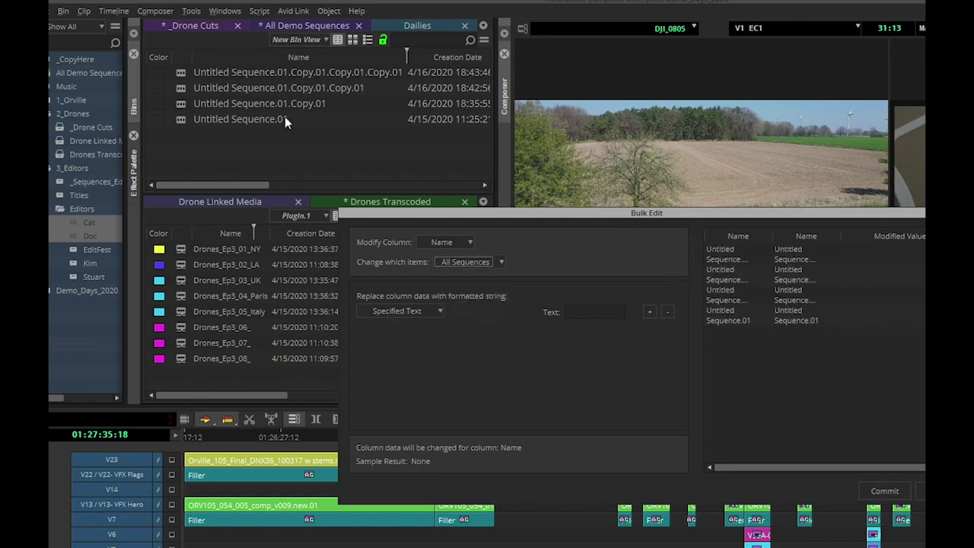
# Step: Rename the sequences using the specified text Rough_ followed by a Counter part, and commit the edit
pyautogui.click(621, 311)
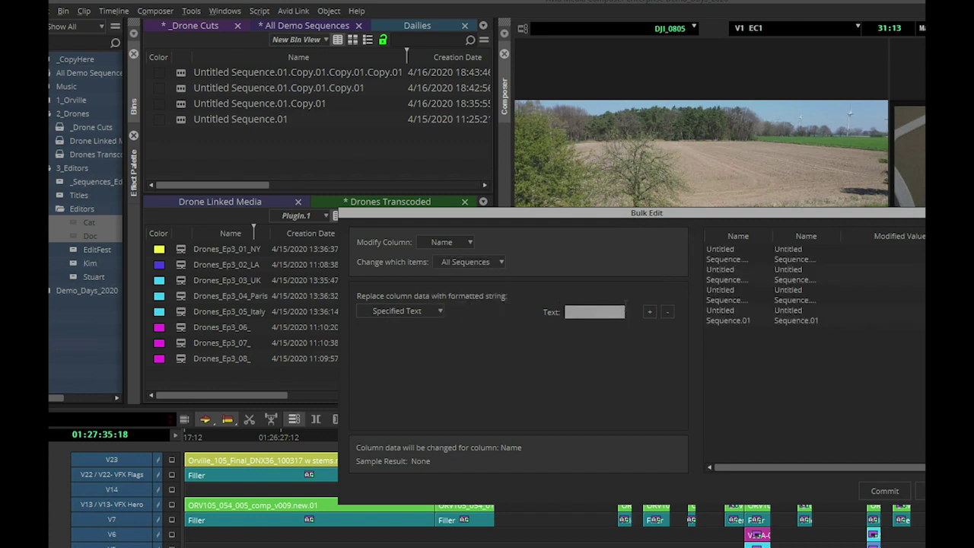
pyautogui.write('Rough')
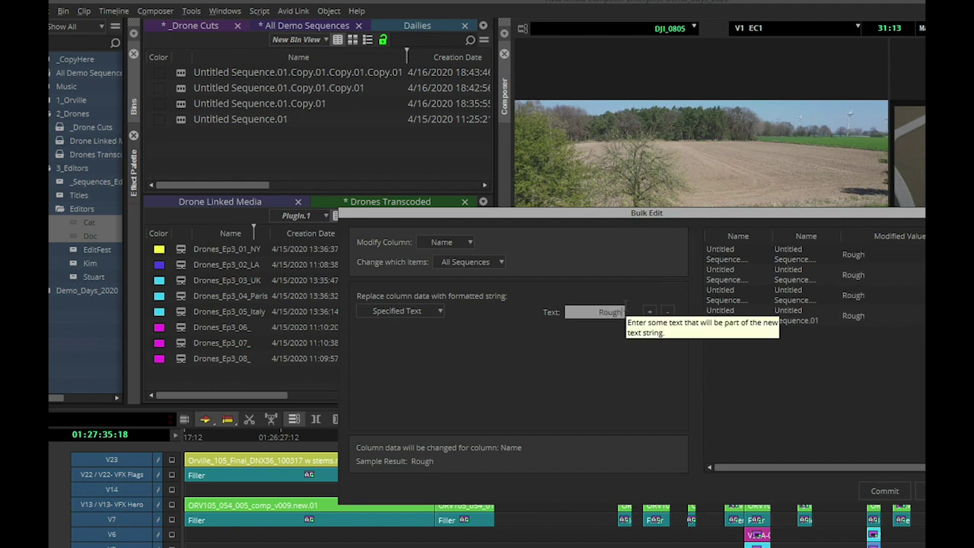
pyautogui.write('_')
pyautogui.click(649, 311)
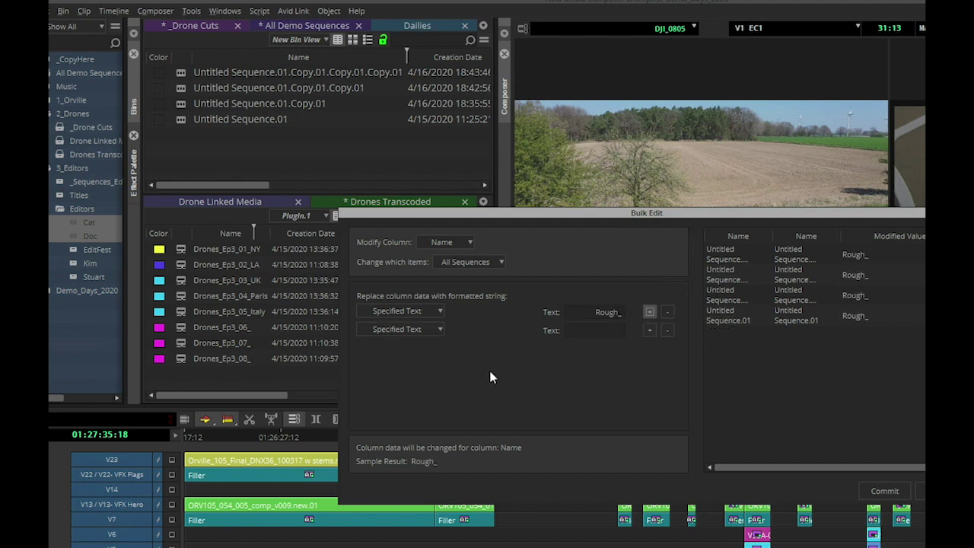
pyautogui.click(412, 330)
pyautogui.click(404, 352)
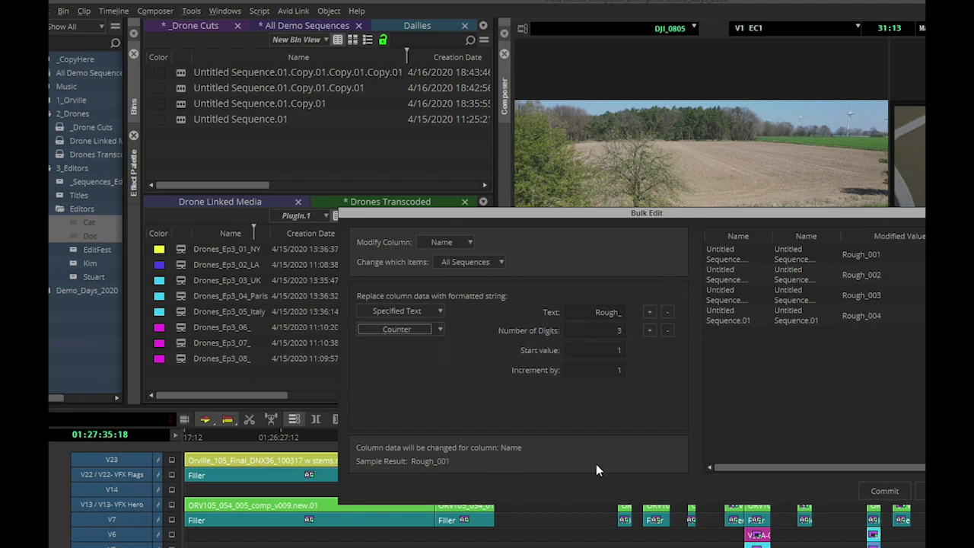
pyautogui.click(880, 487)
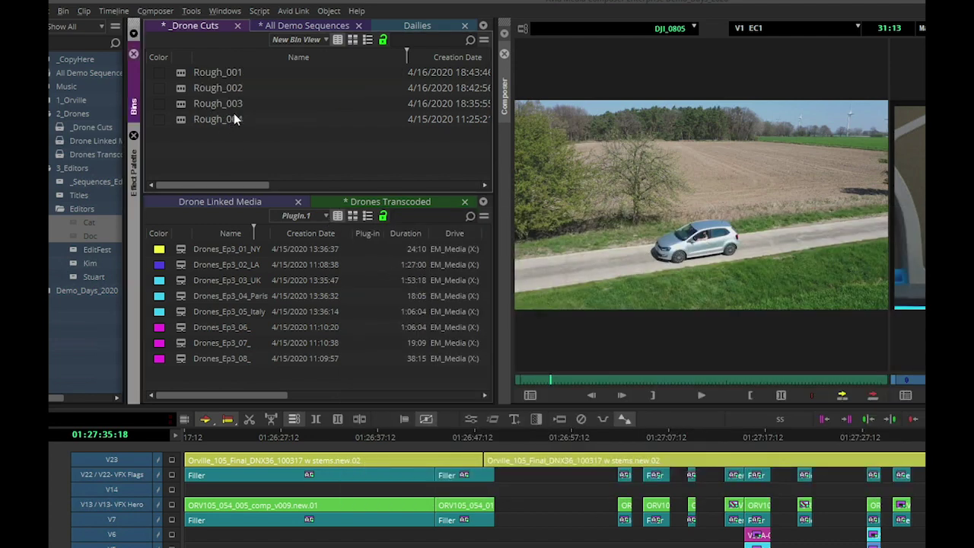
# Step: Show the bin map in the Dailies bin and enlarge the area of that bin
pyautogui.click(424, 27)
pyautogui.rightClick(349, 106)
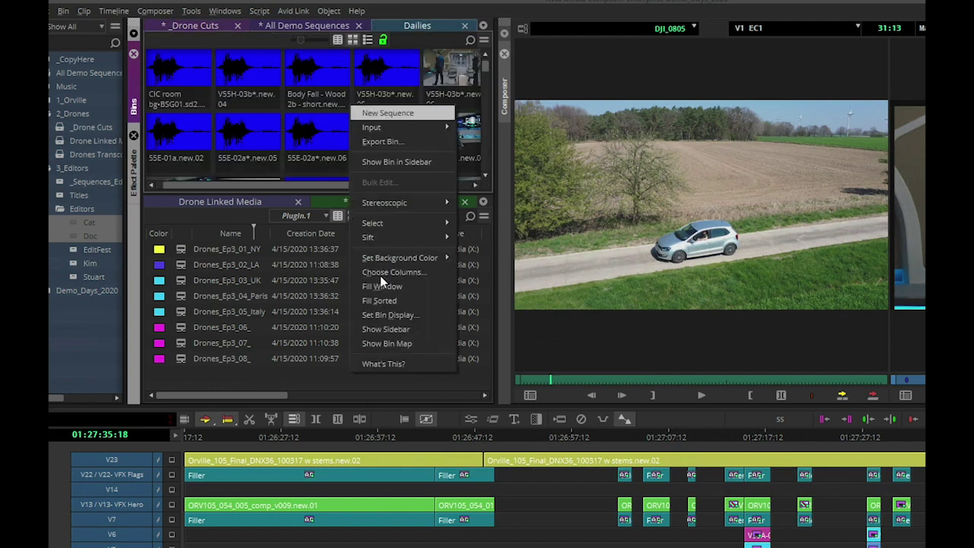
pyautogui.press('Escape')
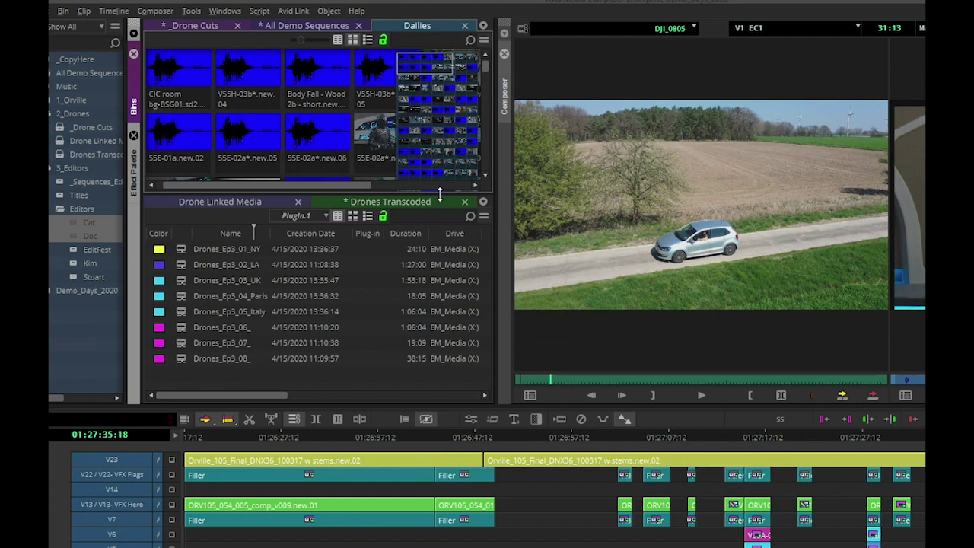
pyautogui.moveTo(439, 195); pyautogui.dragTo(441, 294)
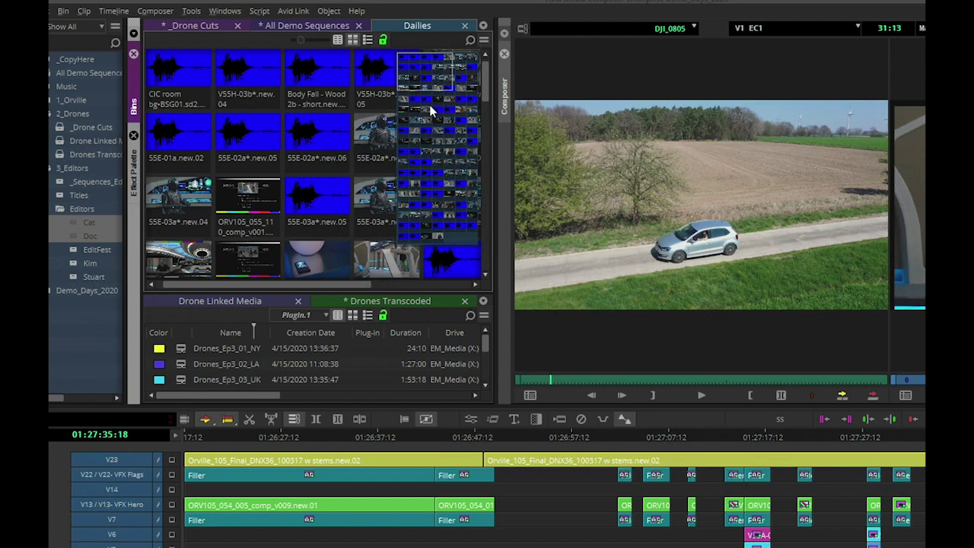
# Step: Use the bin map to move to another part of the Dailies bin, and hide the map
pyautogui.moveTo(432, 111); pyautogui.dragTo(399, 118)
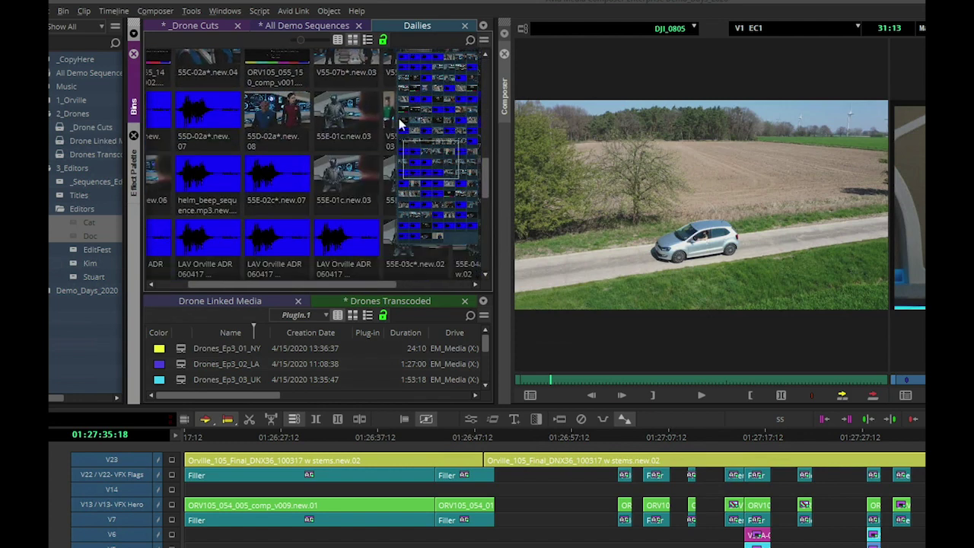
pyautogui.rightClick(358, 144)
pyautogui.click(406, 386)
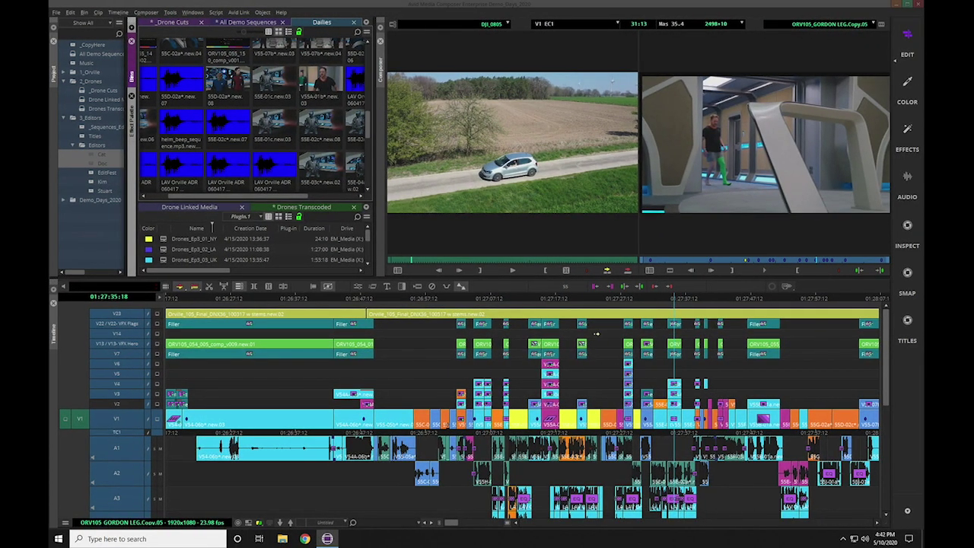
# Step: Enable opening the Sequence Map as an overlay on the timeline in the Timeline Settings
pyautogui.rightClick(597, 334)
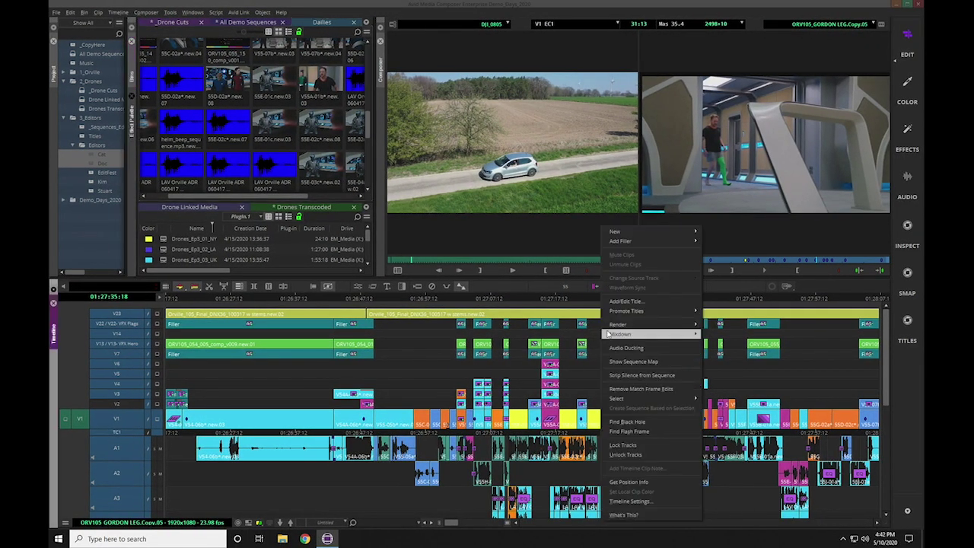
pyautogui.click(621, 503)
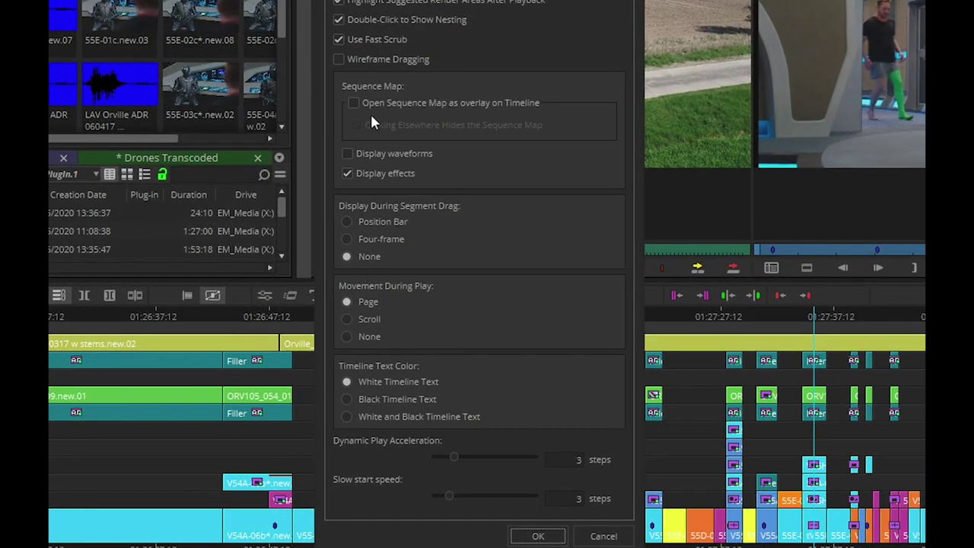
pyautogui.click(354, 104)
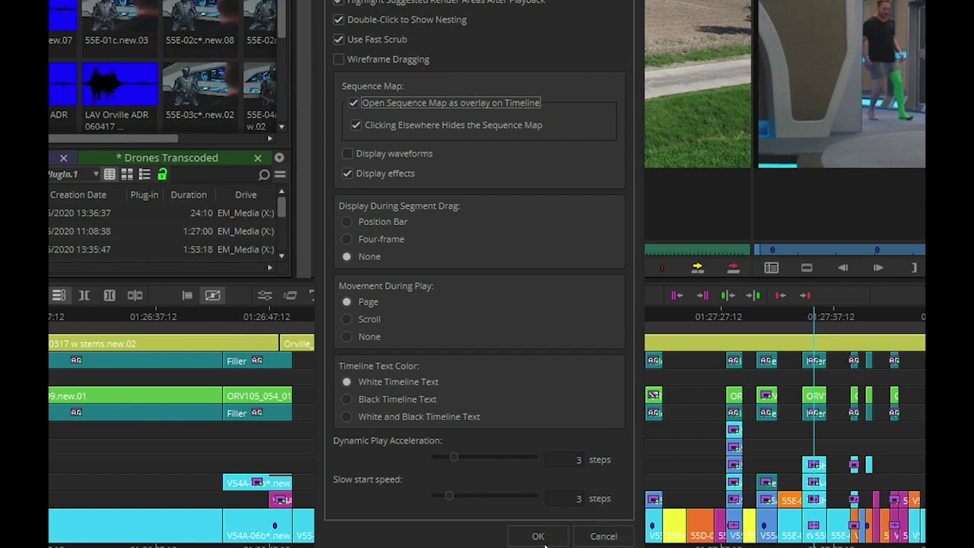
pyautogui.click(604, 536)
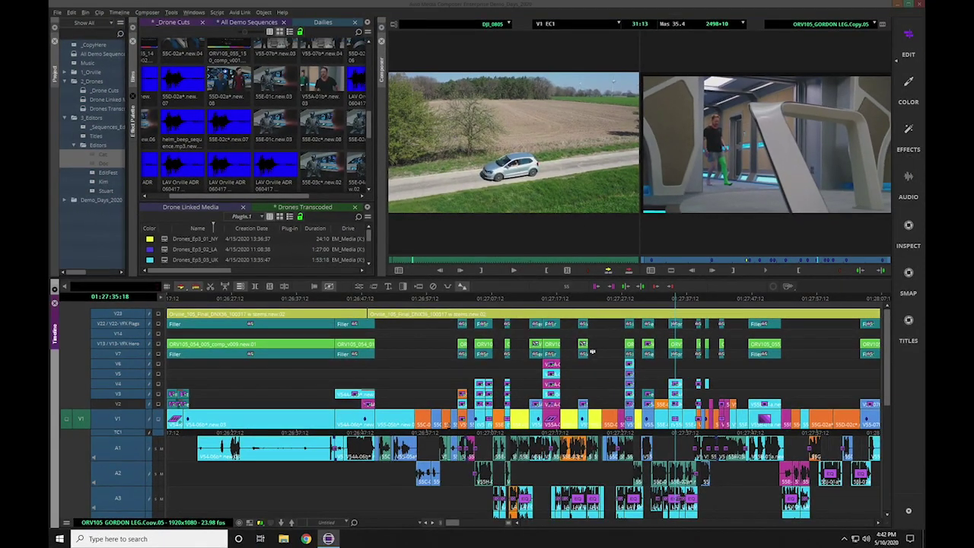
# Step: Show the Sequence Map overlay, use it to bring the audio tracks into view, and dismiss the map
pyautogui.rightClick(610, 330)
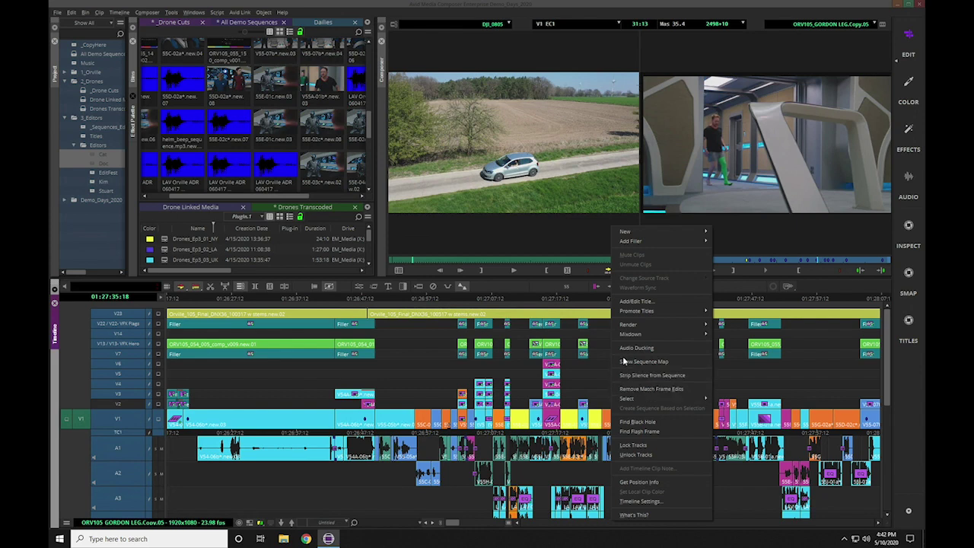
pyautogui.click(574, 299)
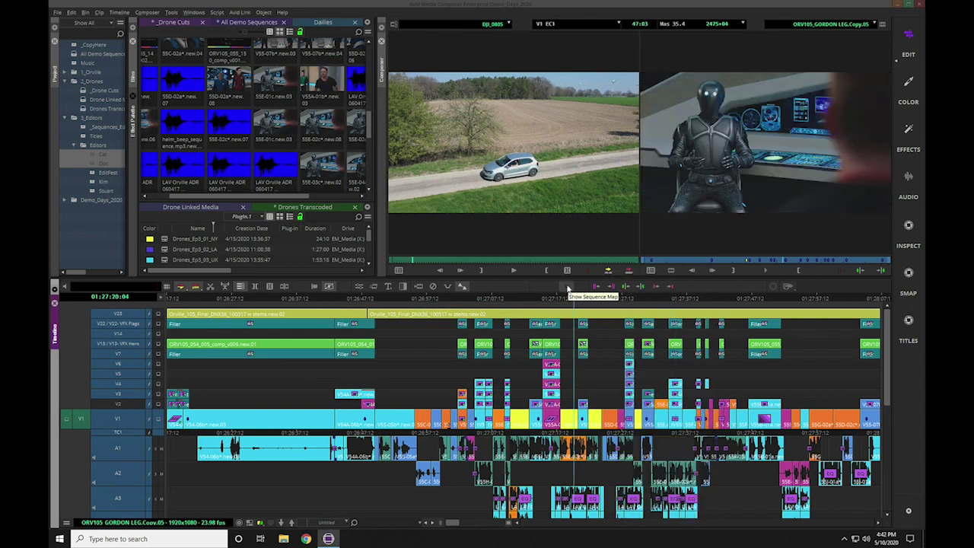
pyautogui.click(567, 290)
pyautogui.click(707, 496)
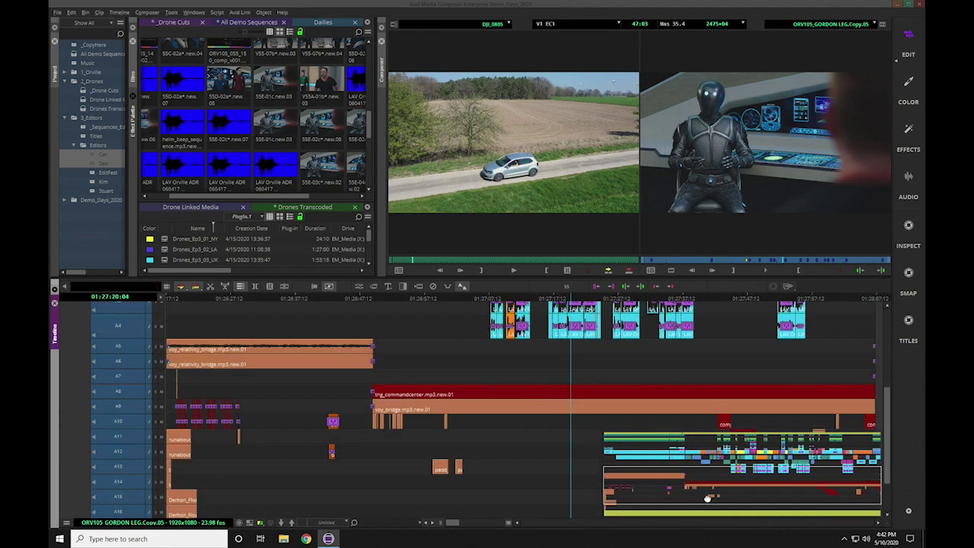
pyautogui.moveTo(707, 497); pyautogui.dragTo(704, 471)
pyautogui.click(721, 413)
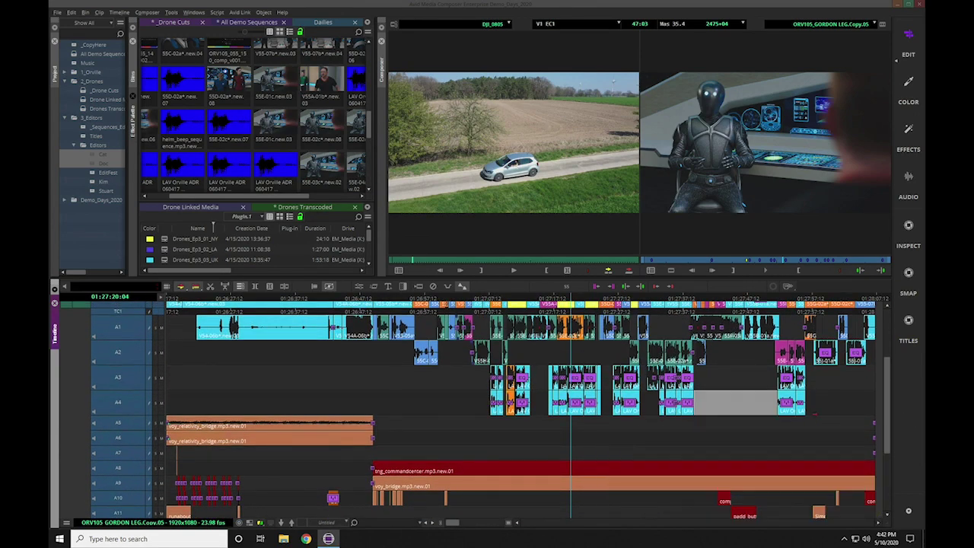
# Step: Zoom in on the timeline, reopen the Sequence Map, and move through the dialogue audio clips with it
pyautogui.moveTo(449, 522); pyautogui.dragTo(499, 523)
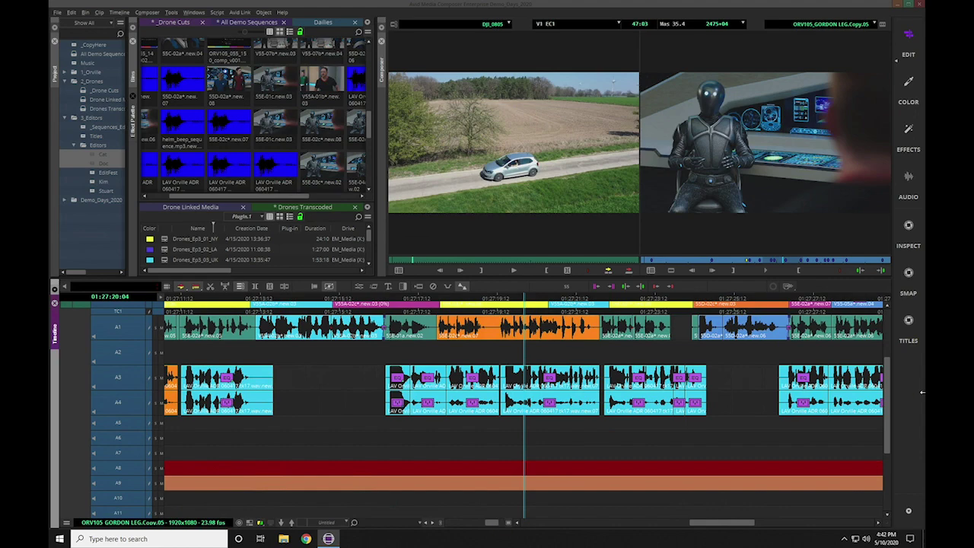
pyautogui.scroll(5, 891, 426)
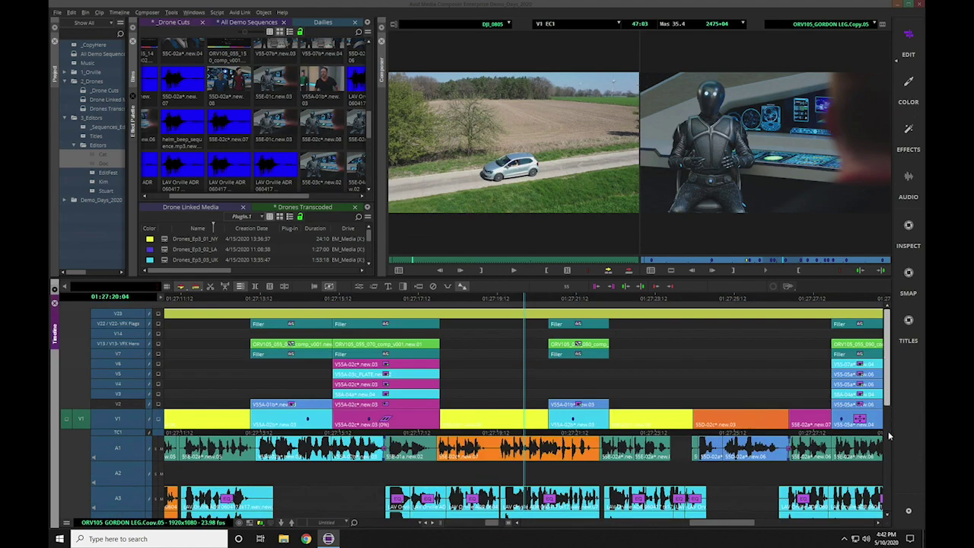
pyautogui.scroll(-8, 890, 423)
pyautogui.scroll(3, 890, 420)
pyautogui.moveTo(742, 524); pyautogui.dragTo(735, 523)
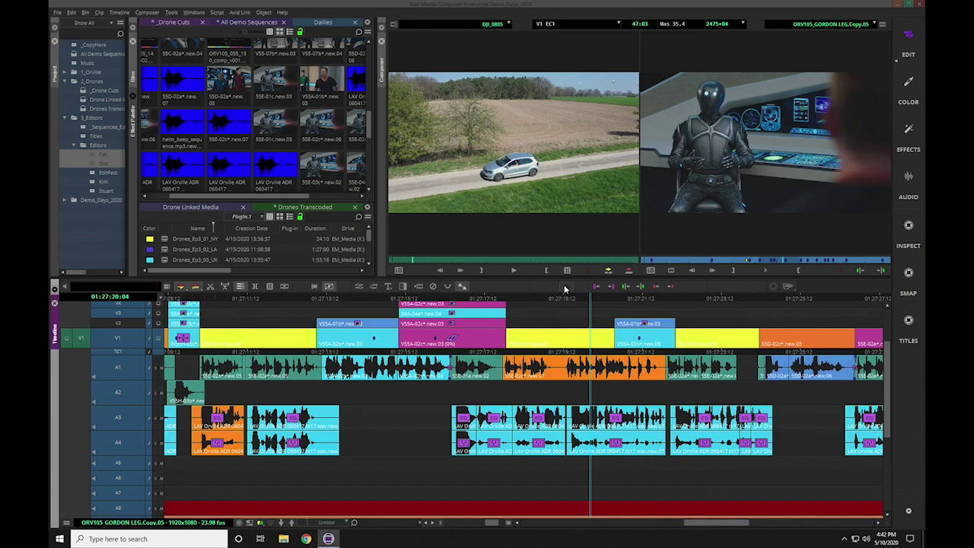
pyautogui.moveTo(563, 284); pyautogui.dragTo(757, 480)
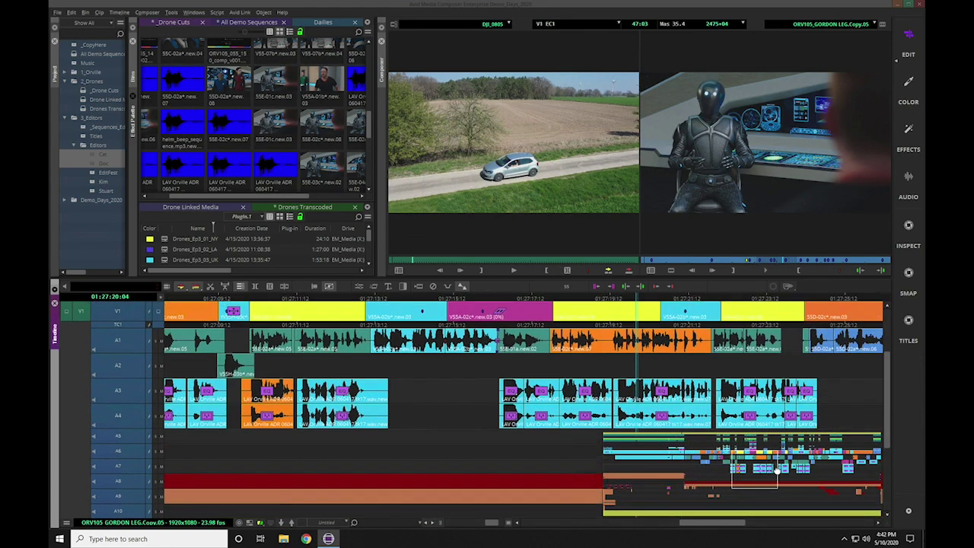
# Step: Turn off the Open Sequence Map as overlay on Timeline option in the Timeline Settings
pyautogui.rightClick(614, 387)
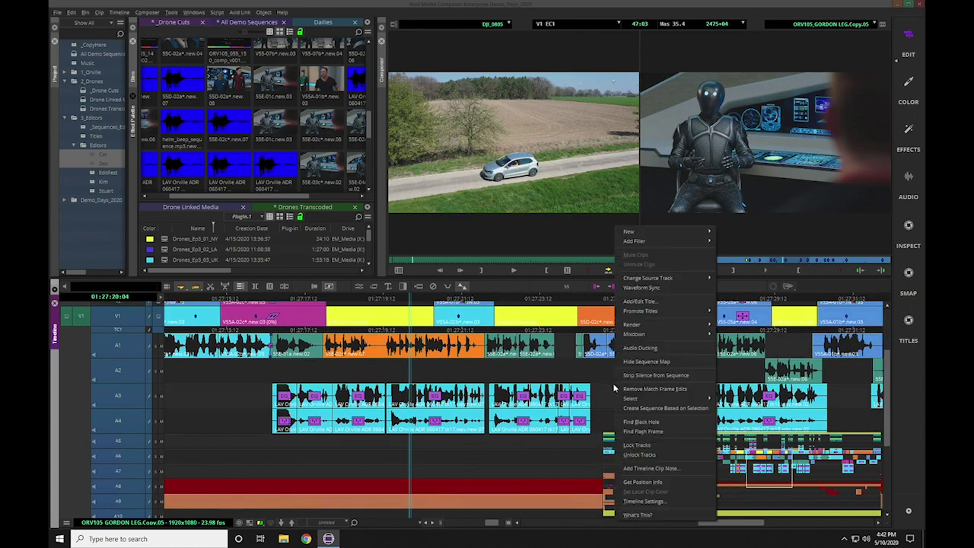
pyautogui.click(643, 500)
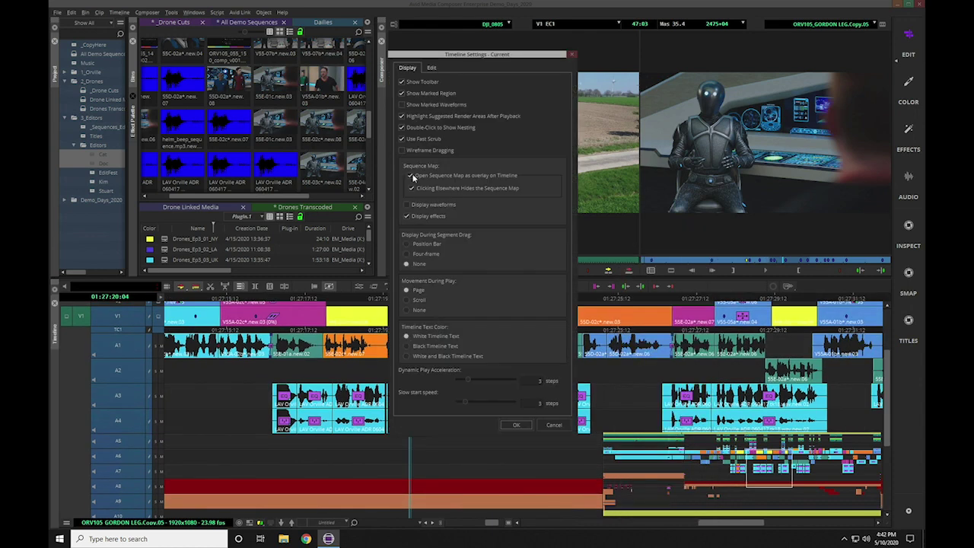
pyautogui.click(413, 178)
pyautogui.click(523, 427)
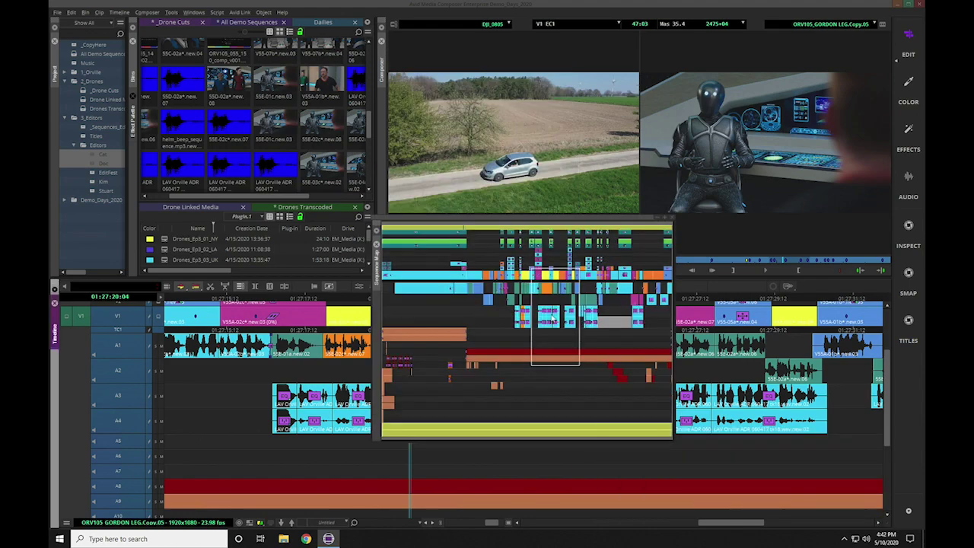
# Step: Navigate the timeline with the floating Sequence Map and dock the map beside the timeline
pyautogui.moveTo(426, 160); pyautogui.dragTo(410, 141)
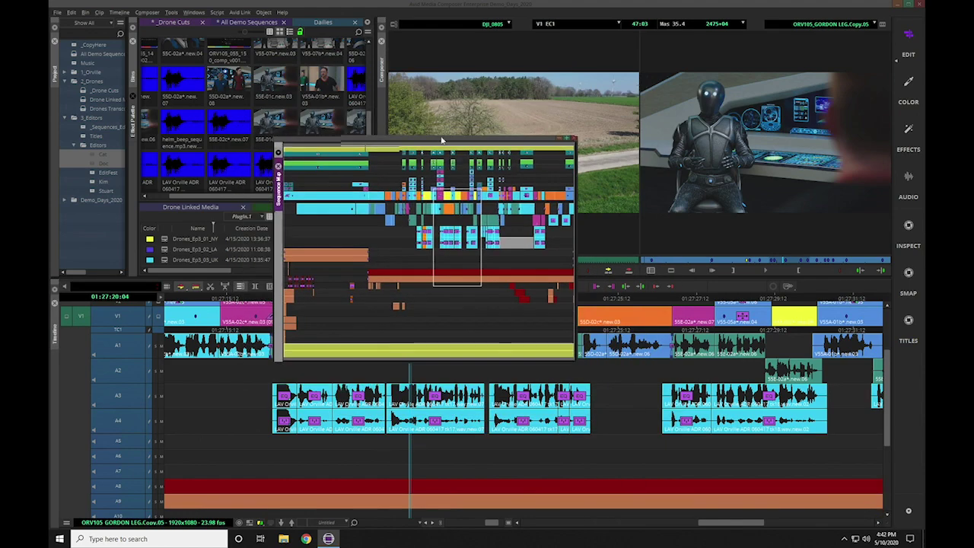
pyautogui.click(444, 227)
pyautogui.click(443, 227)
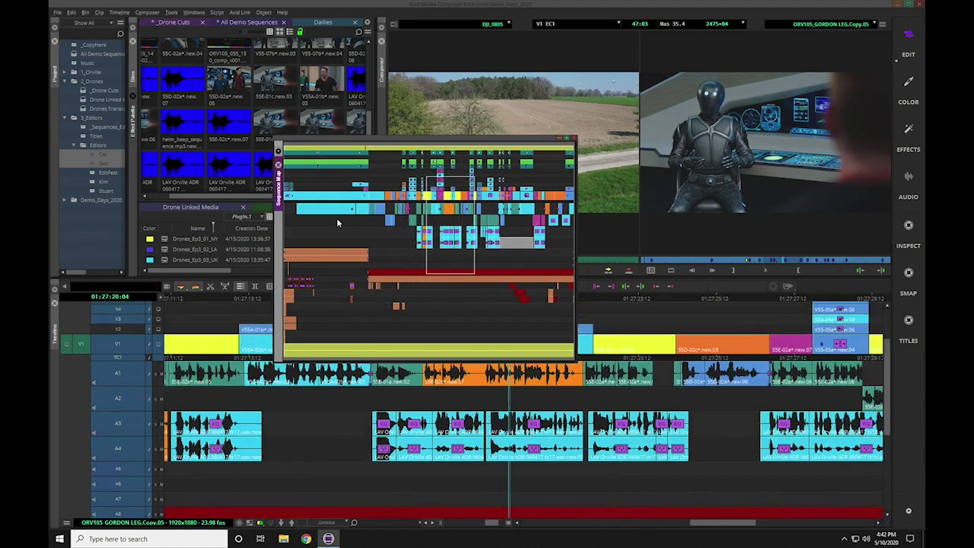
pyautogui.moveTo(280, 186); pyautogui.dragTo(57, 417)
pyautogui.moveTo(196, 368); pyautogui.dragTo(175, 381)
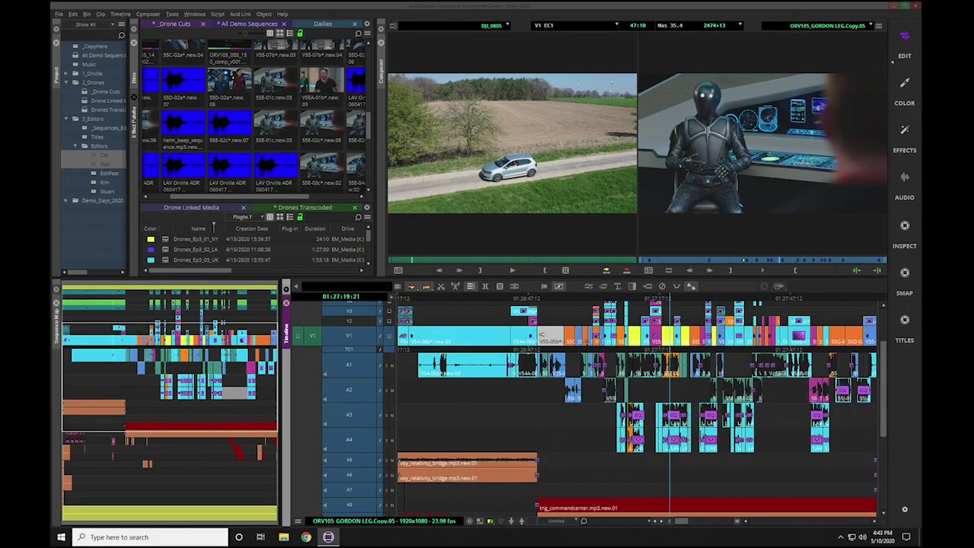
# Step: Mute the V55-05b clip on track V1, and mute a selection of several video and audio clips around the playhead
pyautogui.rightClick(545, 340)
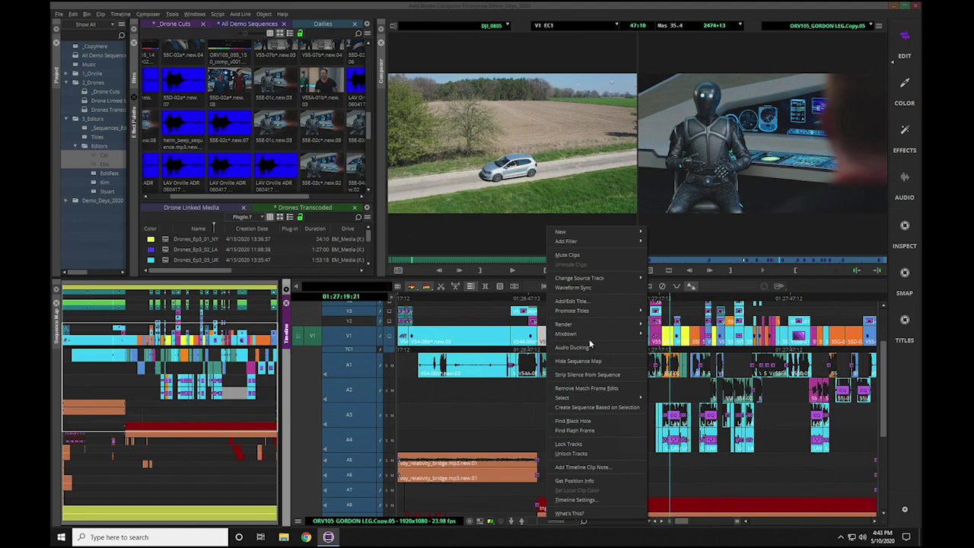
pyautogui.click(583, 257)
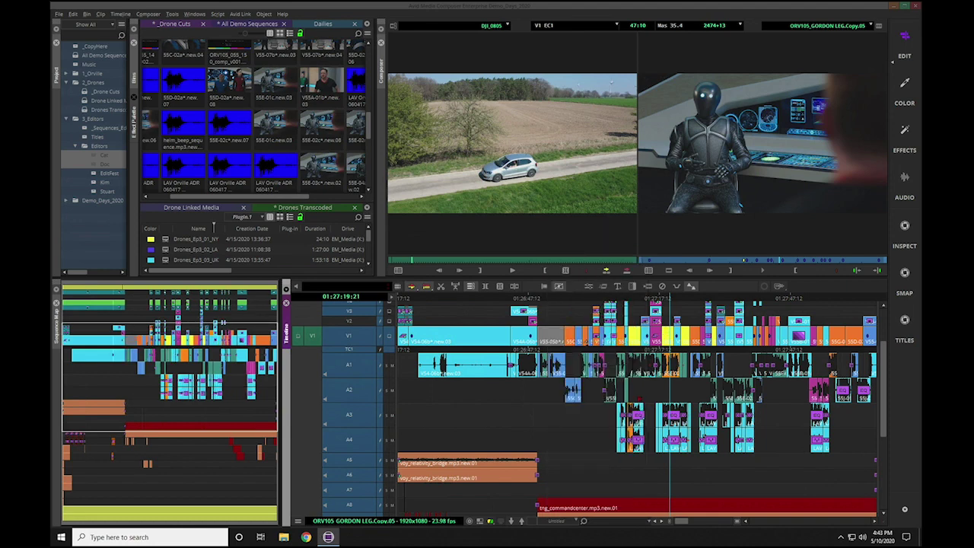
pyautogui.moveTo(680, 521); pyautogui.dragTo(709, 521)
pyautogui.rightClick(699, 339)
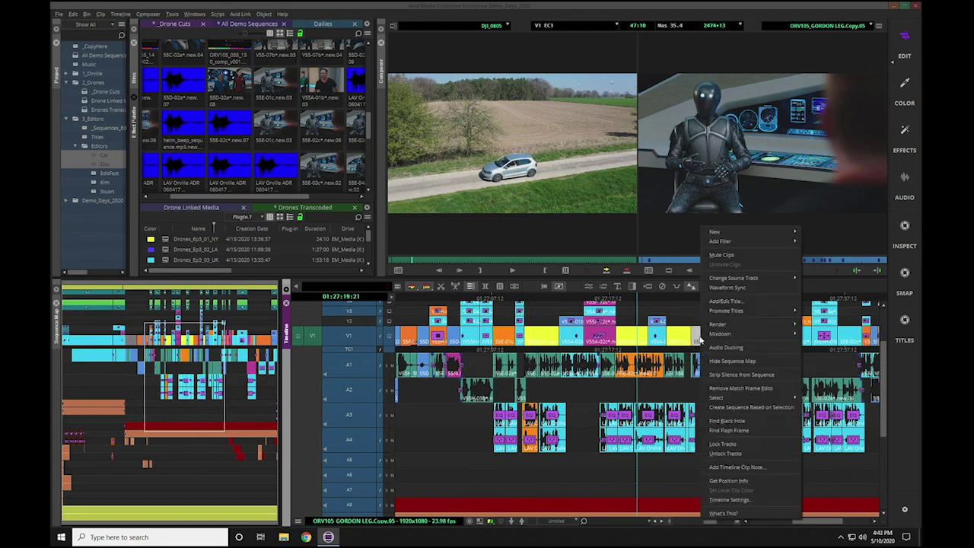
pyautogui.click(699, 339)
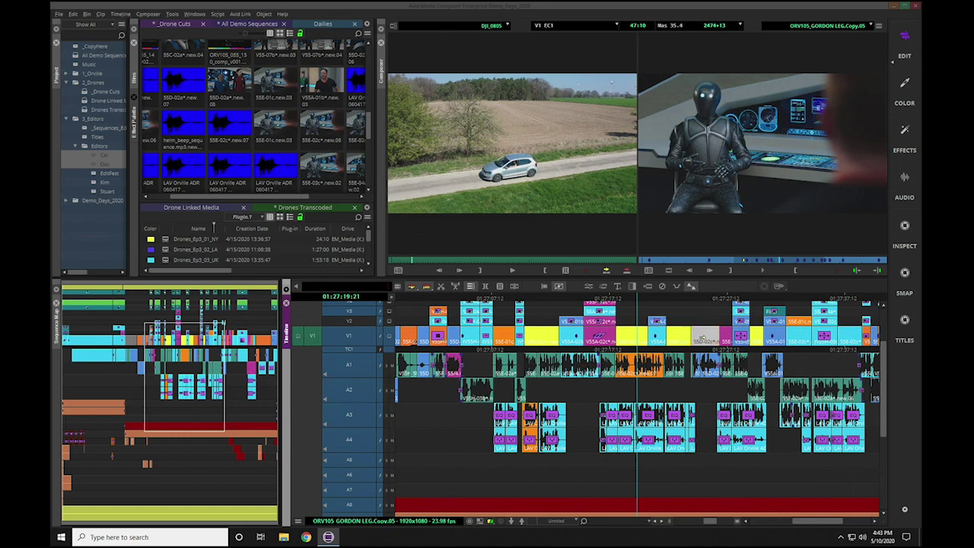
pyautogui.keyDown('shift'); pyautogui.click(675, 414); pyautogui.keyUp('shift')
pyautogui.keyDown('shift'); pyautogui.click(633, 337); pyautogui.keyUp('shift')
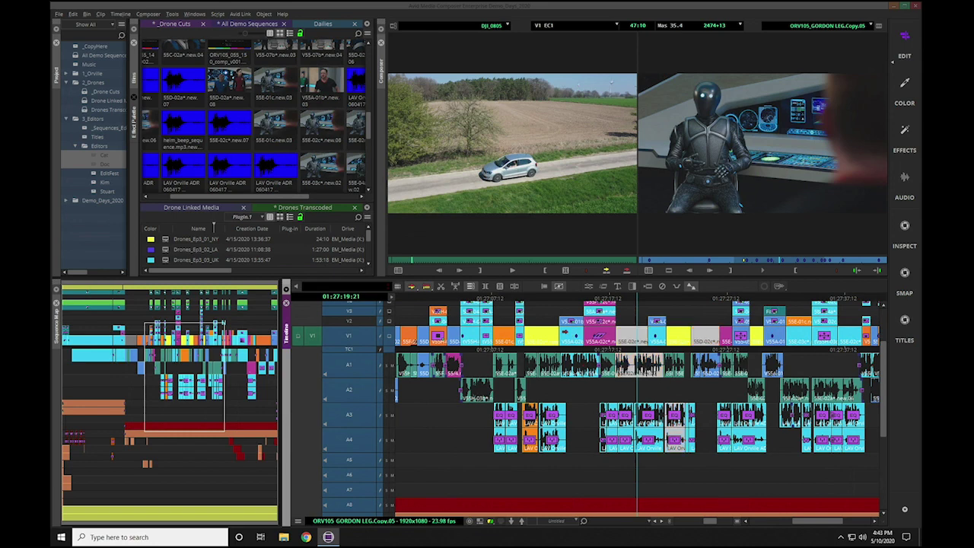
pyautogui.keyDown('shift'); pyautogui.click(566, 334); pyautogui.keyUp('shift')
pyautogui.keyDown('shift'); pyautogui.click(852, 339); pyautogui.keyUp('shift')
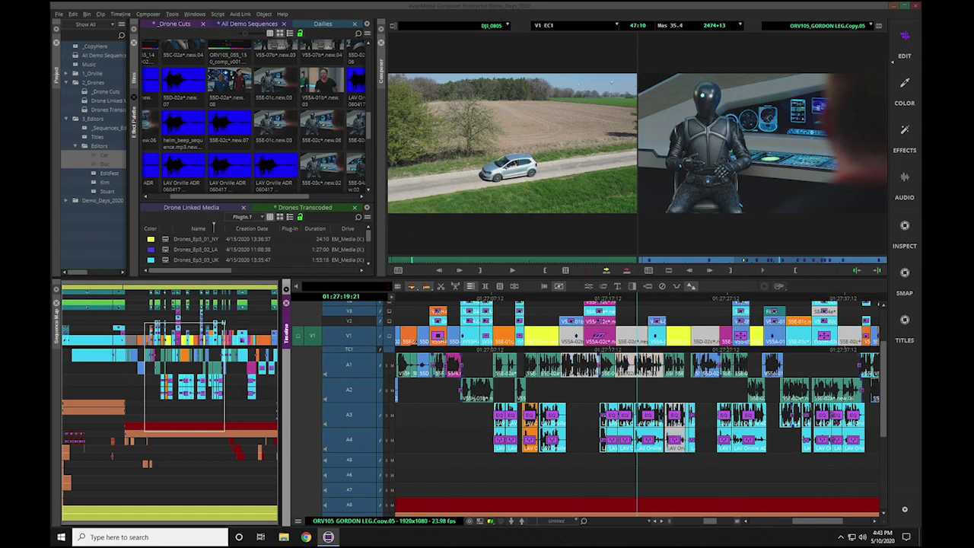
pyautogui.rightClick(847, 433)
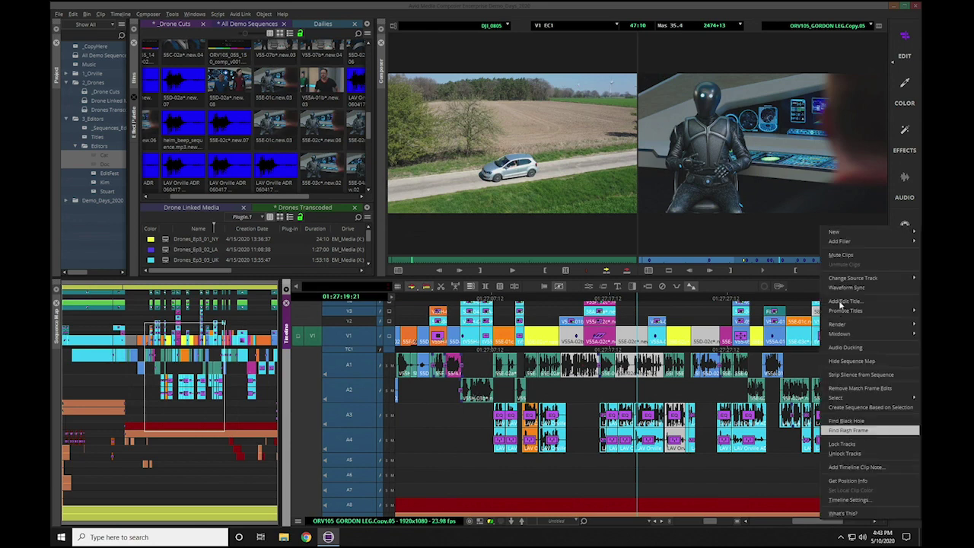
pyautogui.click(845, 256)
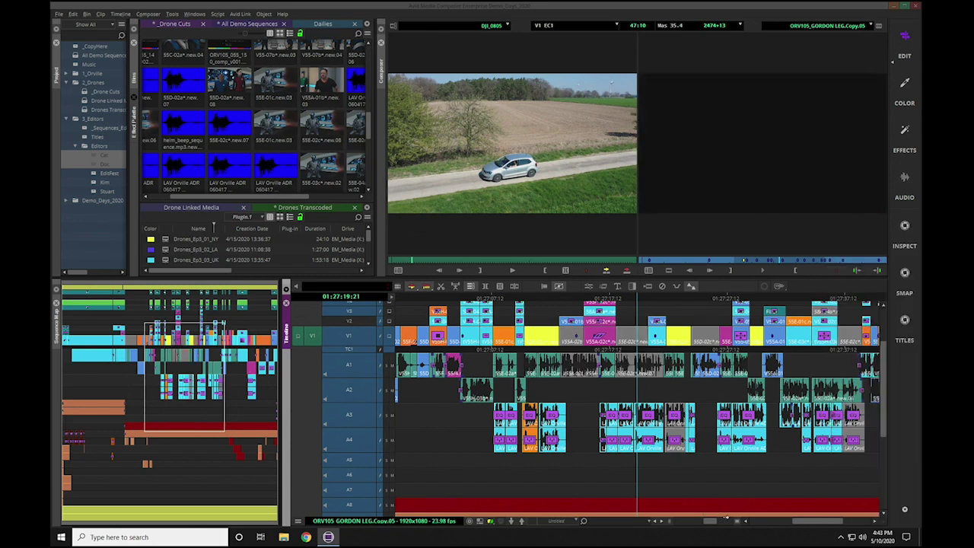
# Step: Select all muted clips in the sequence and unmute them together
pyautogui.moveTo(725, 517); pyautogui.dragTo(648, 530)
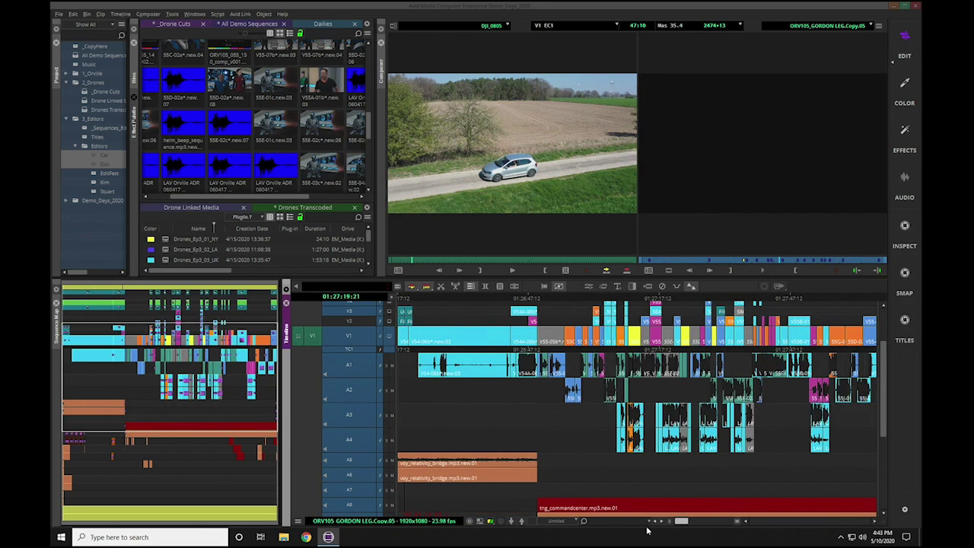
pyautogui.moveTo(885, 423); pyautogui.dragTo(881, 346)
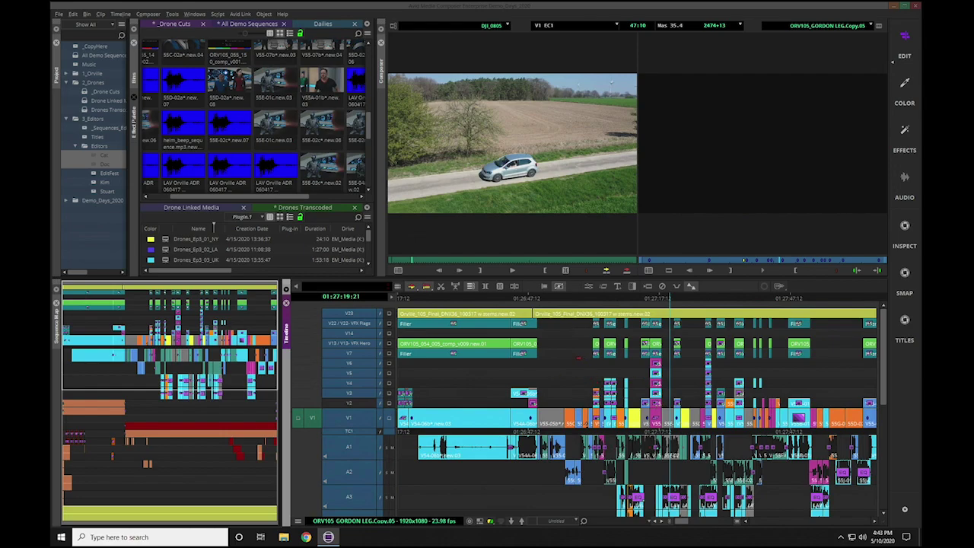
pyautogui.rightClick(593, 371)
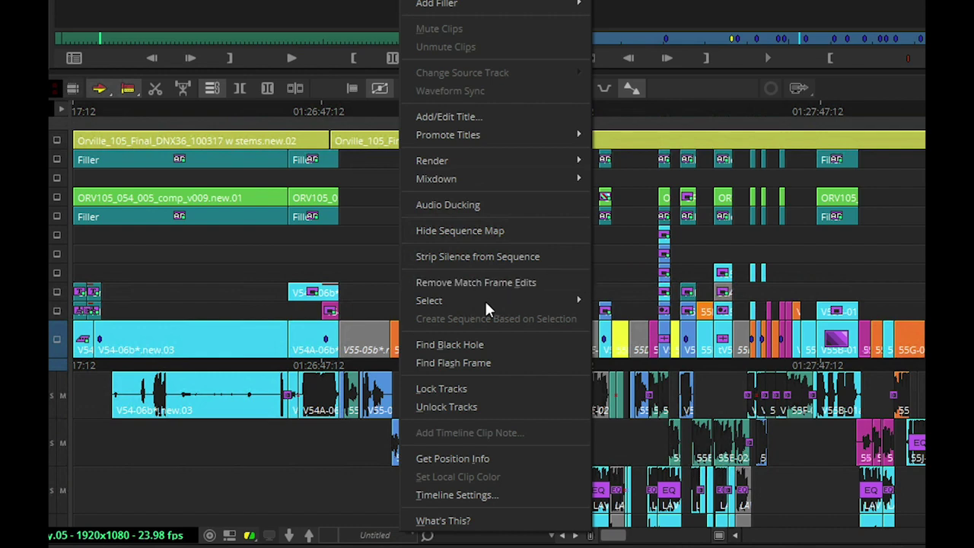
pyautogui.moveTo(553, 354)
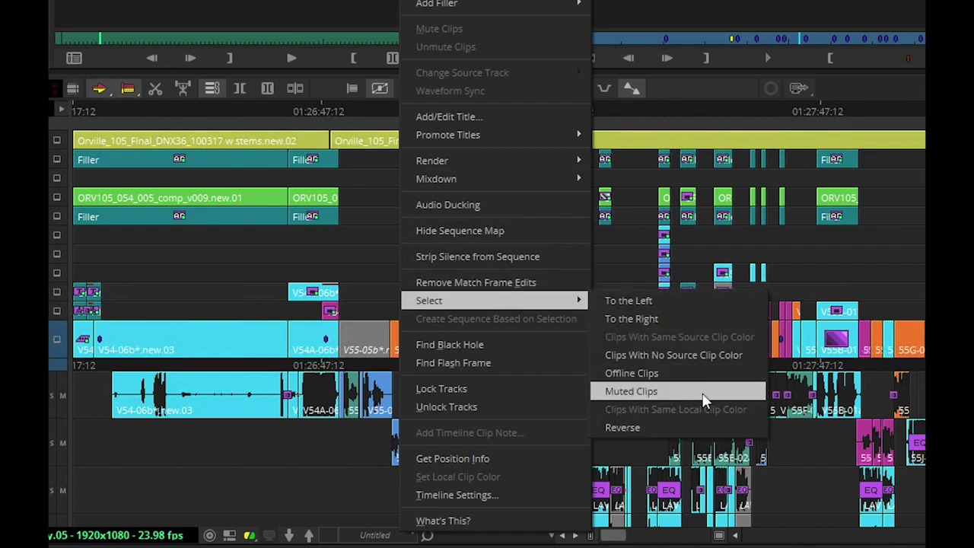
pyautogui.click(703, 391)
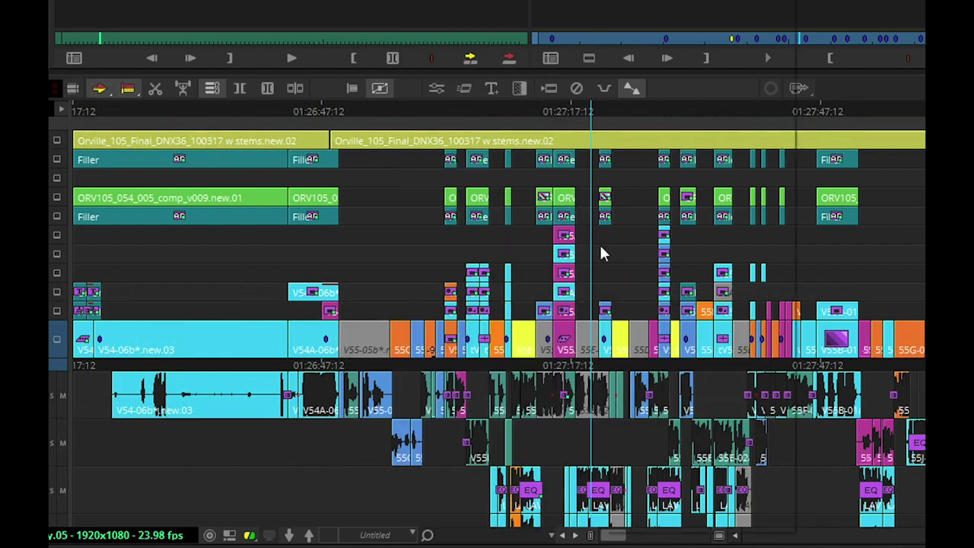
pyautogui.rightClick(602, 250)
pyautogui.click(674, 50)
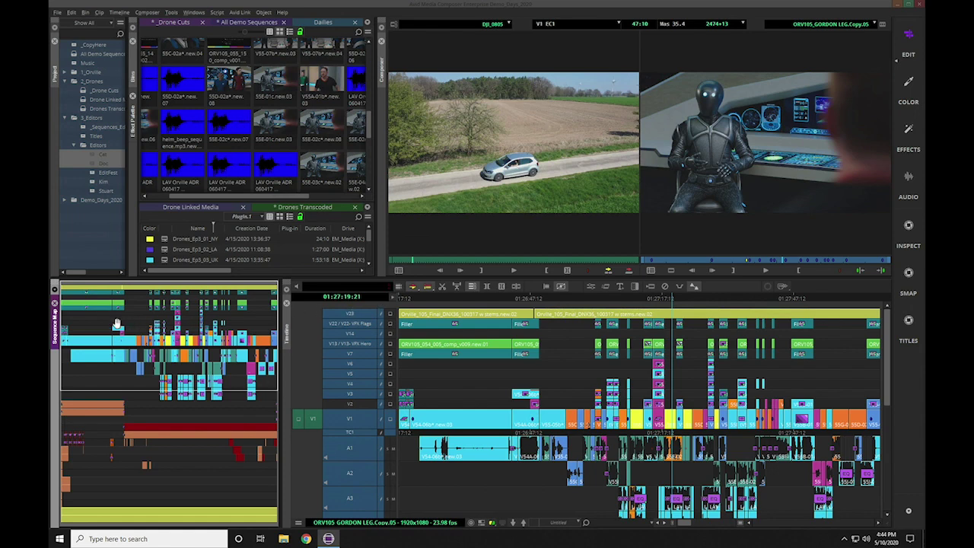
# Step: Close the docked Sequence Map, and close the Audio Mixer and Audio Tool in the Audio workspace
pyautogui.click(55, 305)
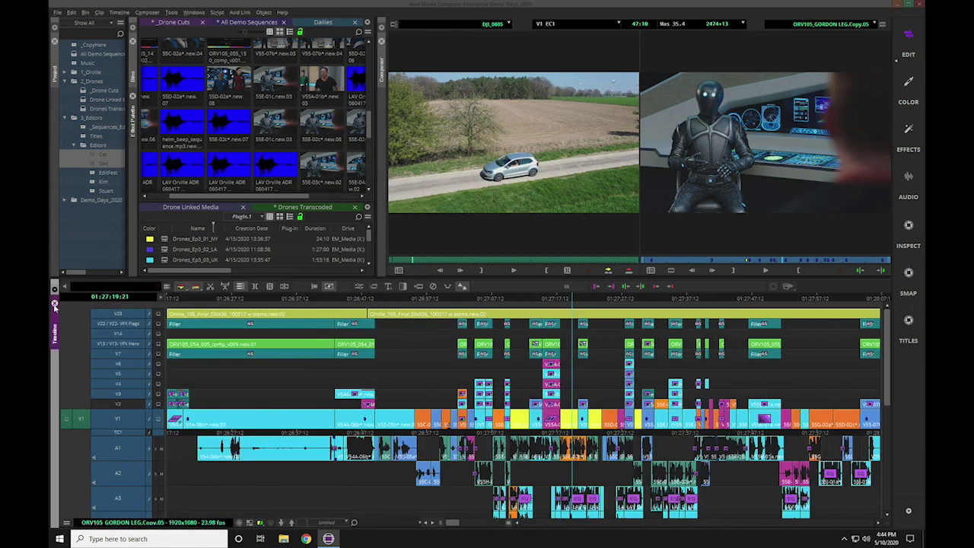
pyautogui.click(912, 177)
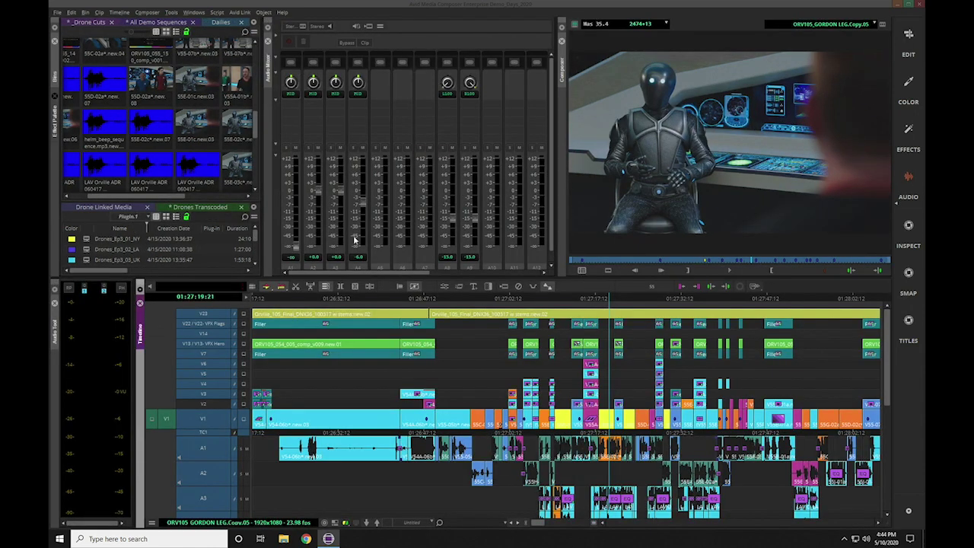
pyautogui.click(267, 43)
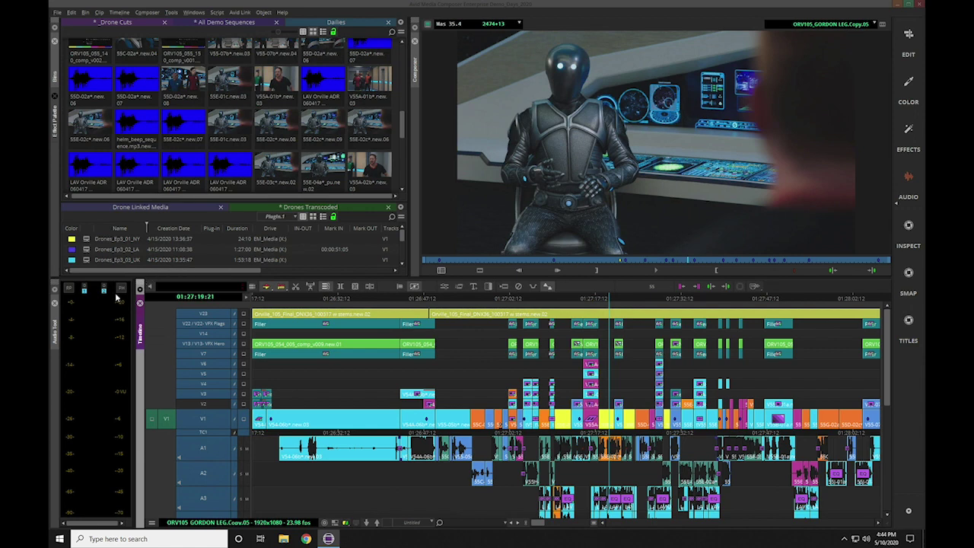
pyautogui.click(54, 303)
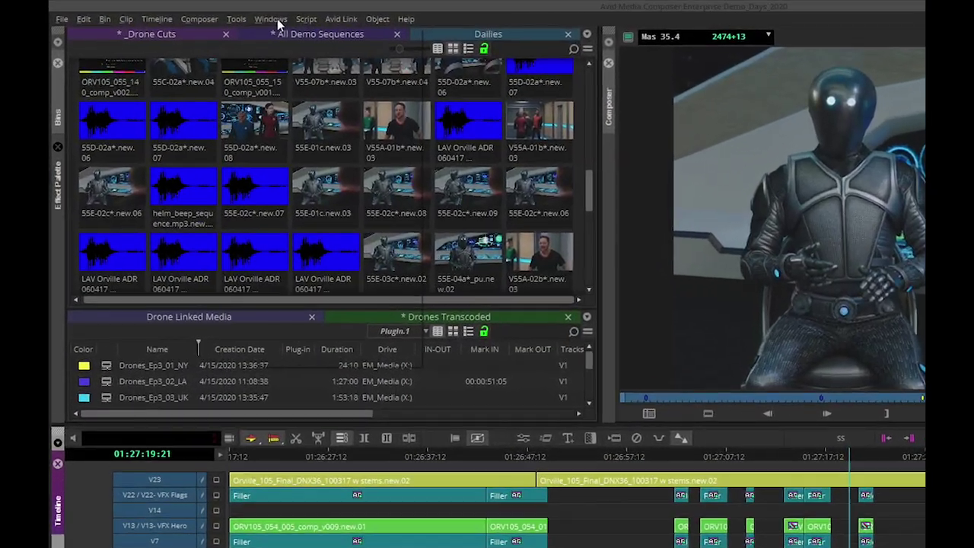
# Step: Add a blank panel and dock it between the bins and the Composer
pyautogui.click(194, 12)
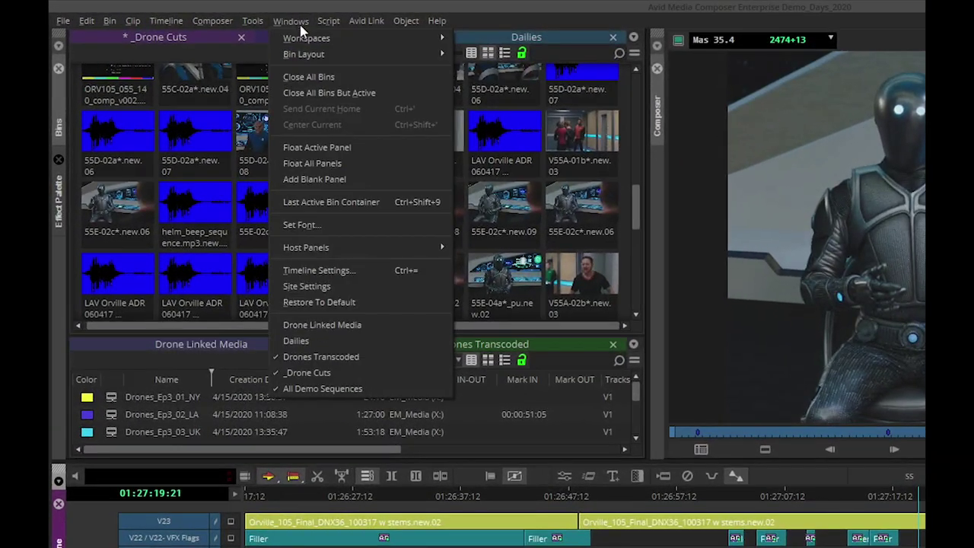
pyautogui.click(342, 180)
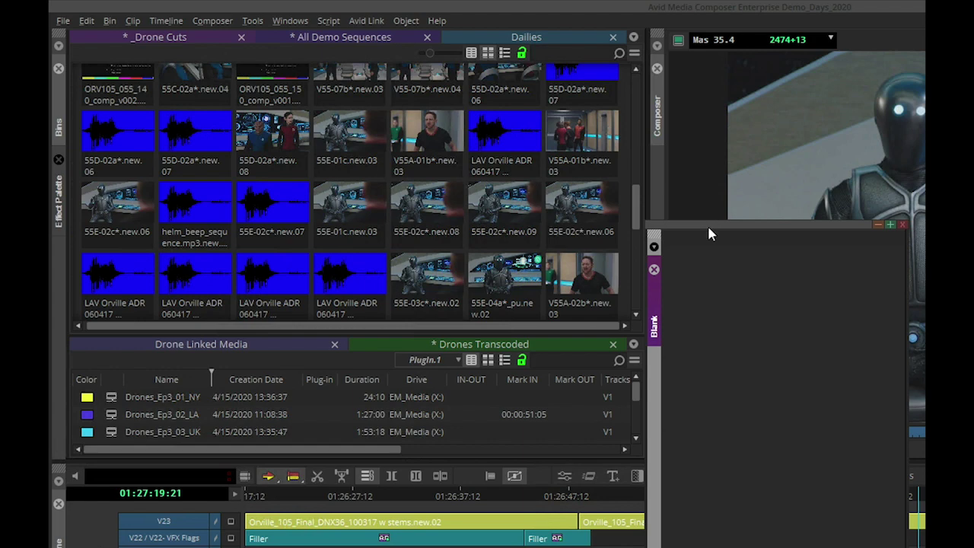
pyautogui.moveTo(708, 226); pyautogui.dragTo(871, 211)
pyautogui.moveTo(824, 285); pyautogui.dragTo(652, 270)
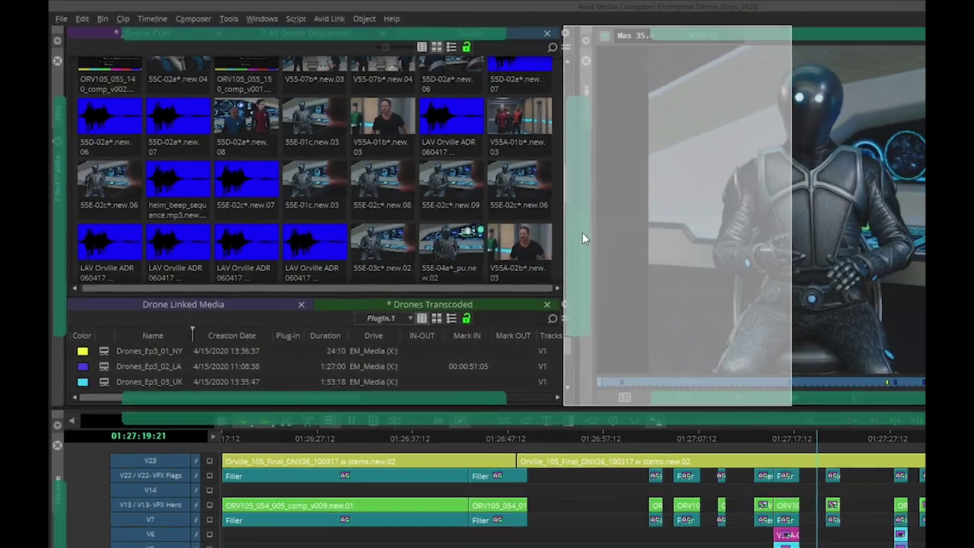
pyautogui.moveTo(582, 238); pyautogui.dragTo(609, 247)
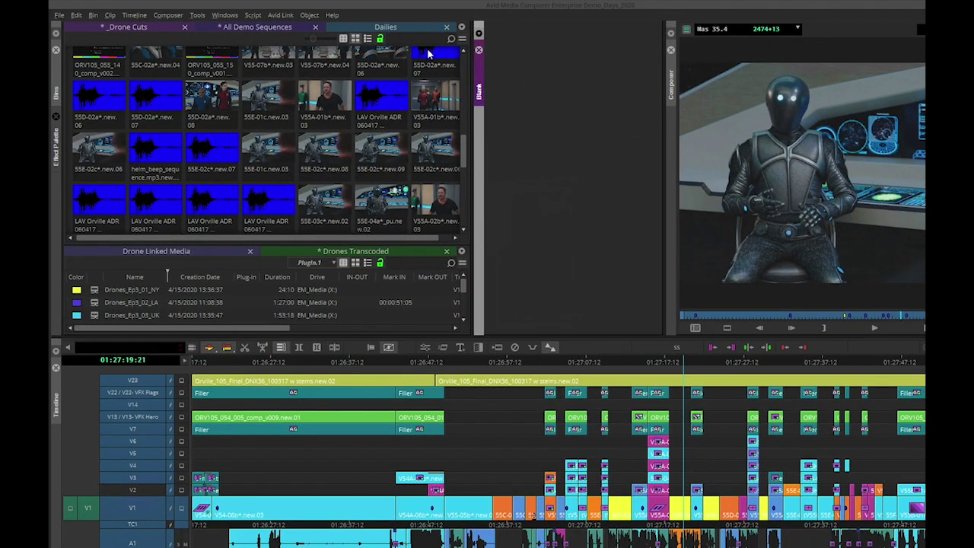
# Step: Dock the Inspector Tool onto the blank panel, and close both the Inspector and the blank panel
pyautogui.click(204, 16)
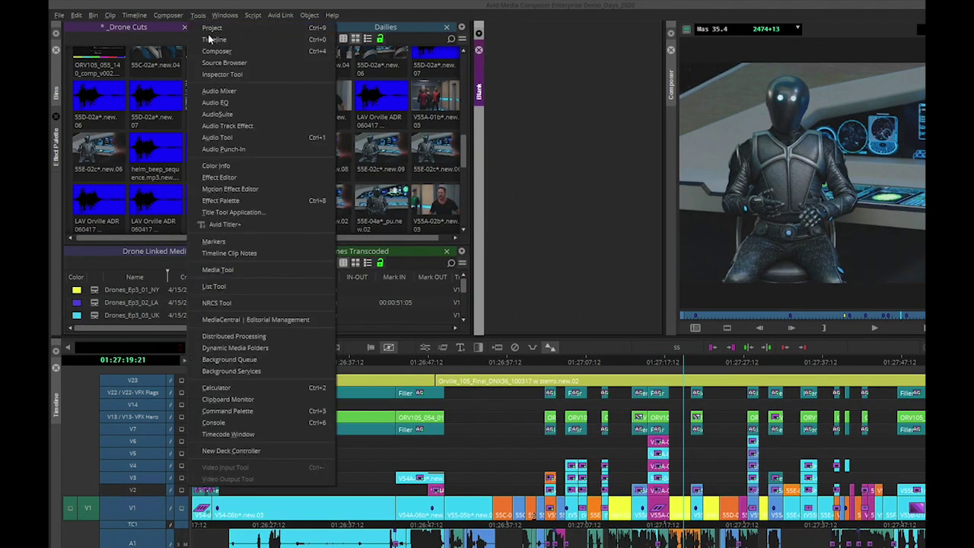
pyautogui.click(219, 74)
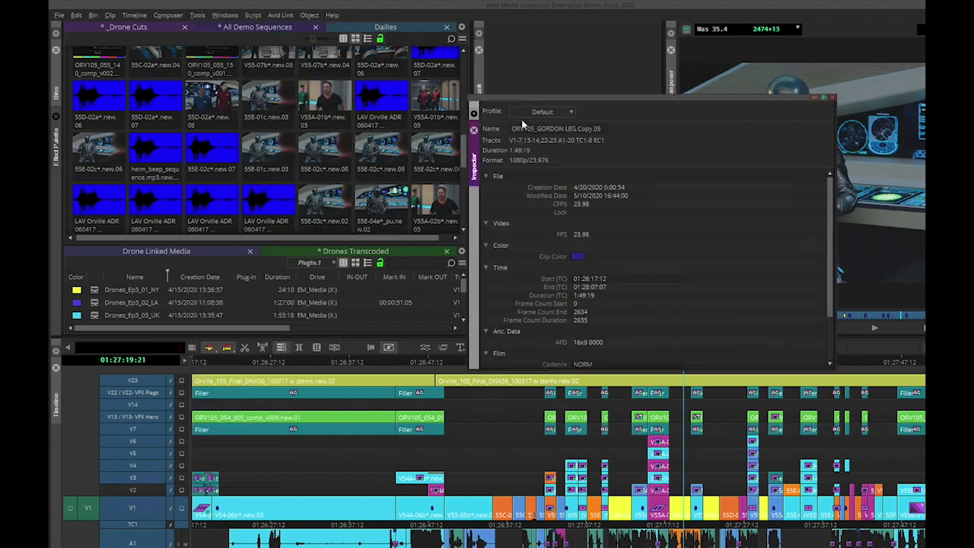
pyautogui.moveTo(473, 156); pyautogui.dragTo(564, 64)
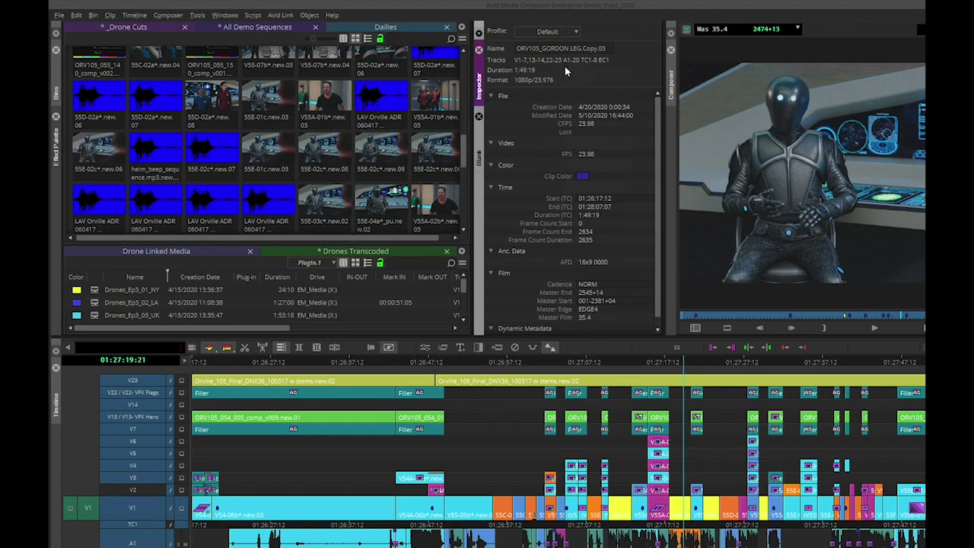
pyautogui.click(479, 51)
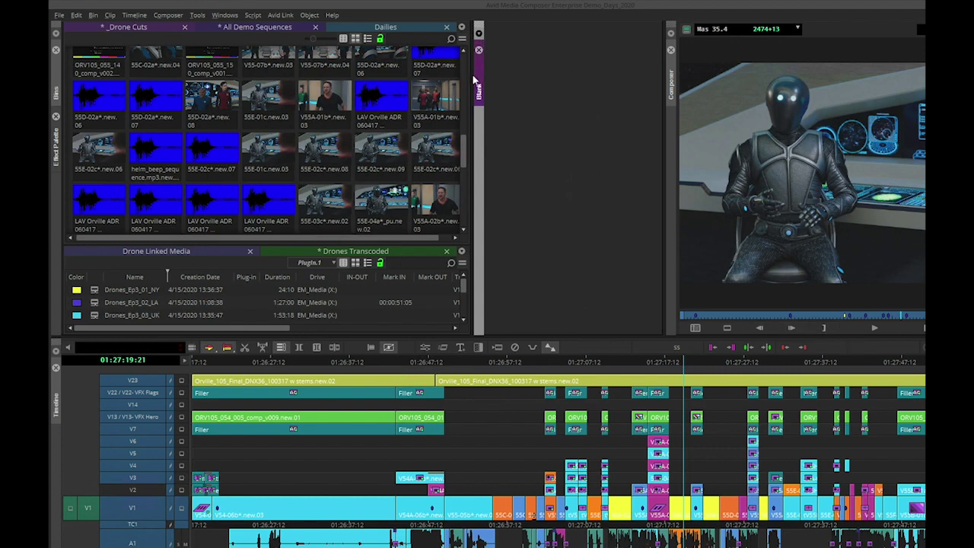
pyautogui.click(480, 51)
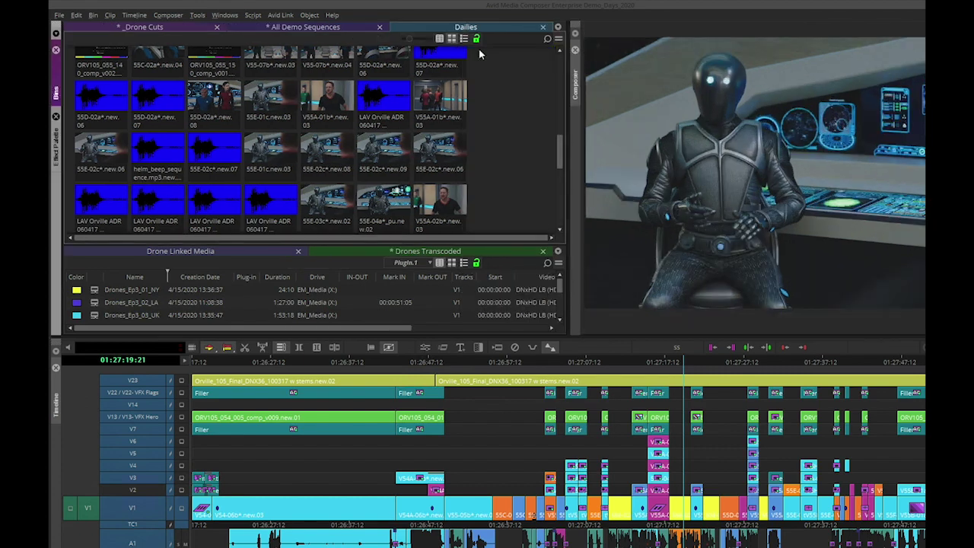
# Step: Enable "Closing a docked tool will replace it with a blank panel" in the user Interface settings, apply it, and close the settings
pyautogui.click(57, 16)
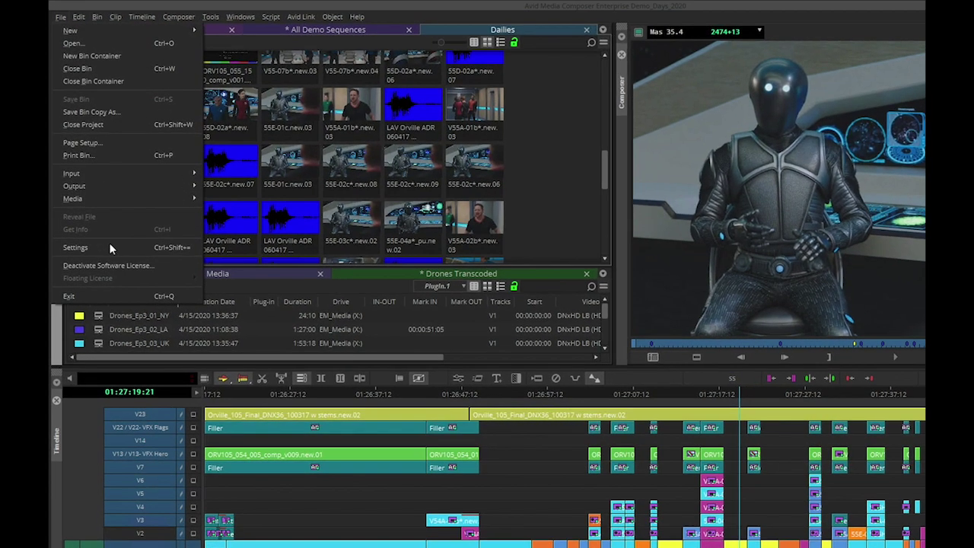
pyautogui.click(108, 247)
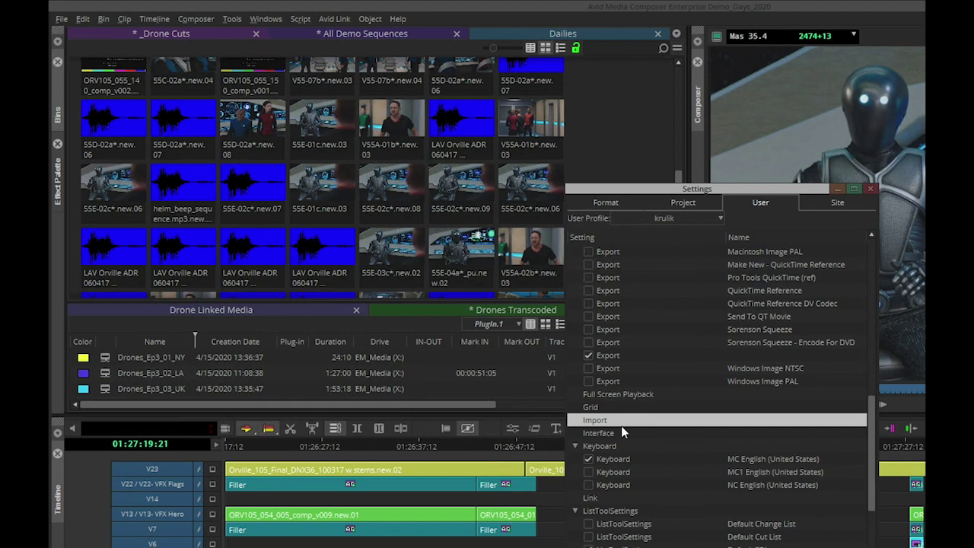
pyautogui.doubleClick(620, 432)
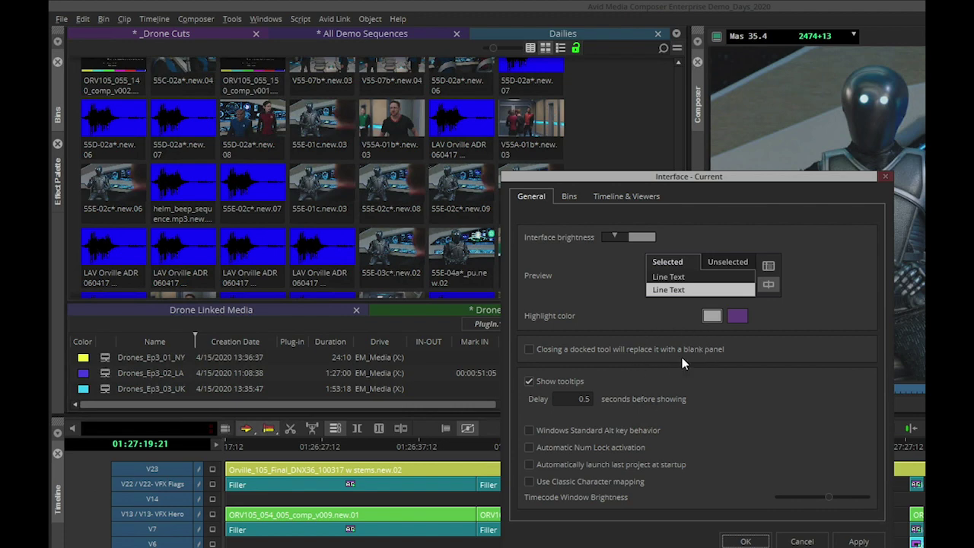
pyautogui.click(530, 350)
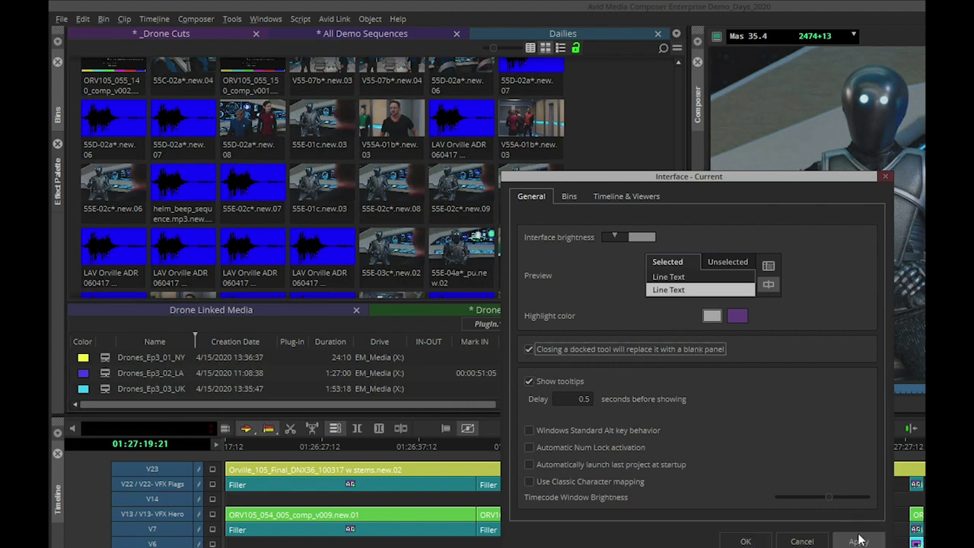
pyautogui.click(744, 541)
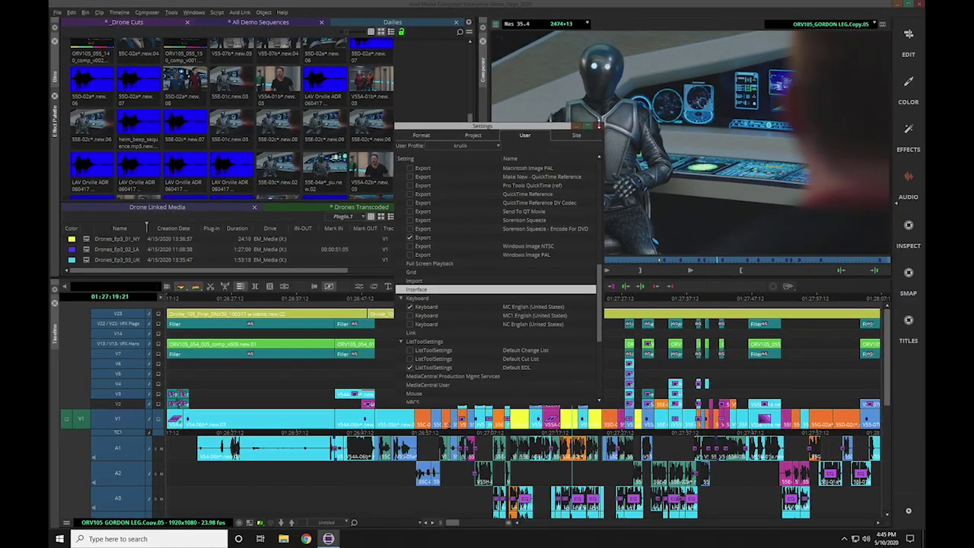
pyautogui.click(662, 141)
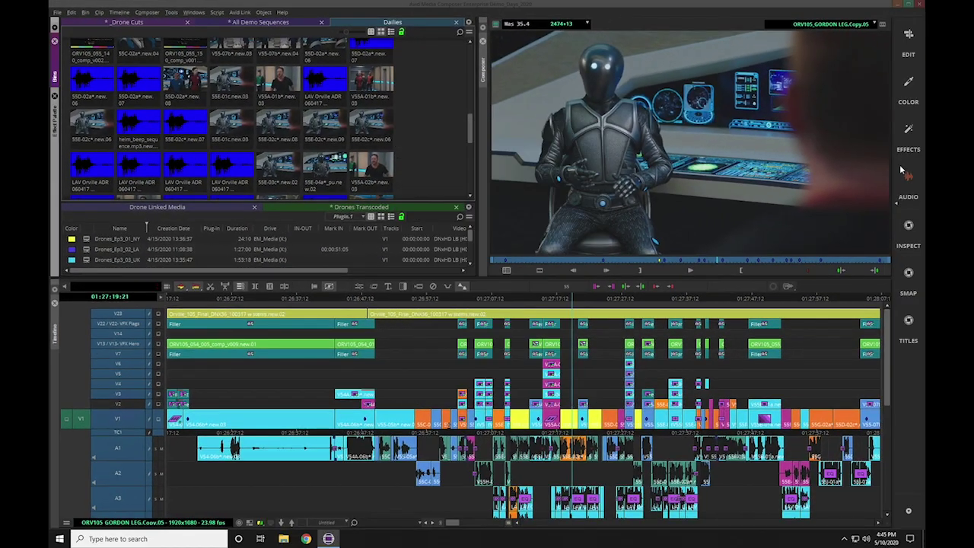
# Step: Reload the Audio workspace and close its docked Audio Mixer to leave a blank panel in its place
pyautogui.click(909, 179)
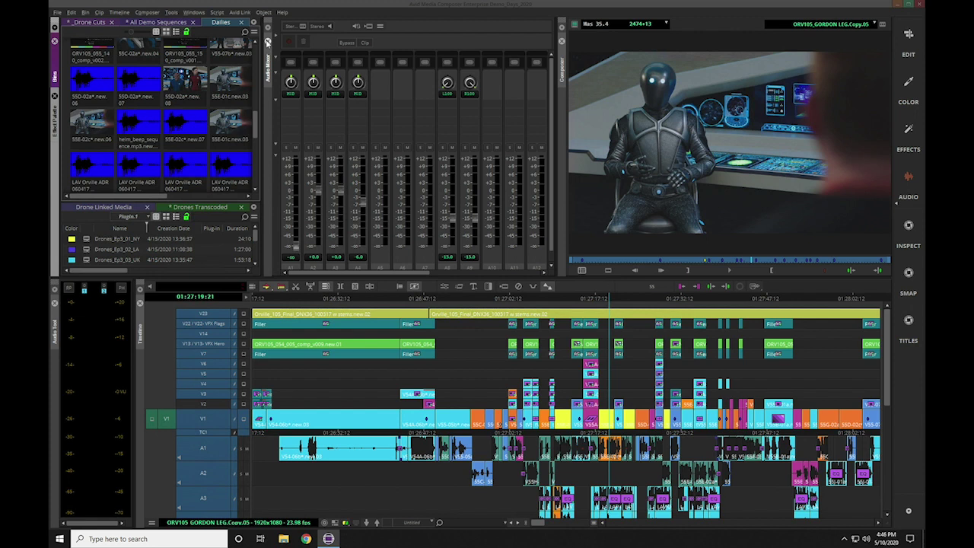
pyautogui.click(267, 41)
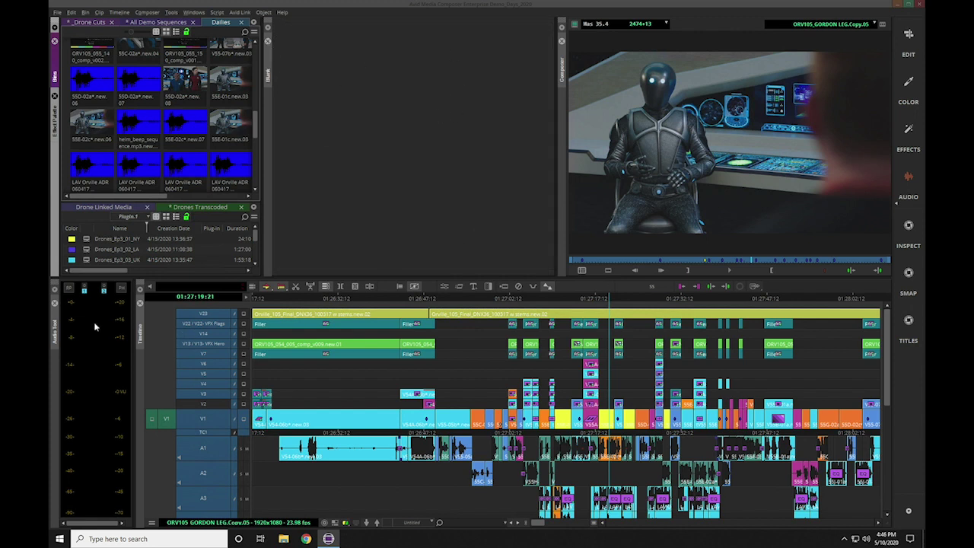
# Step: Close the docked Audio Tool and remove the blank panels beside the timeline and between the bins and the Composer
pyautogui.click(55, 303)
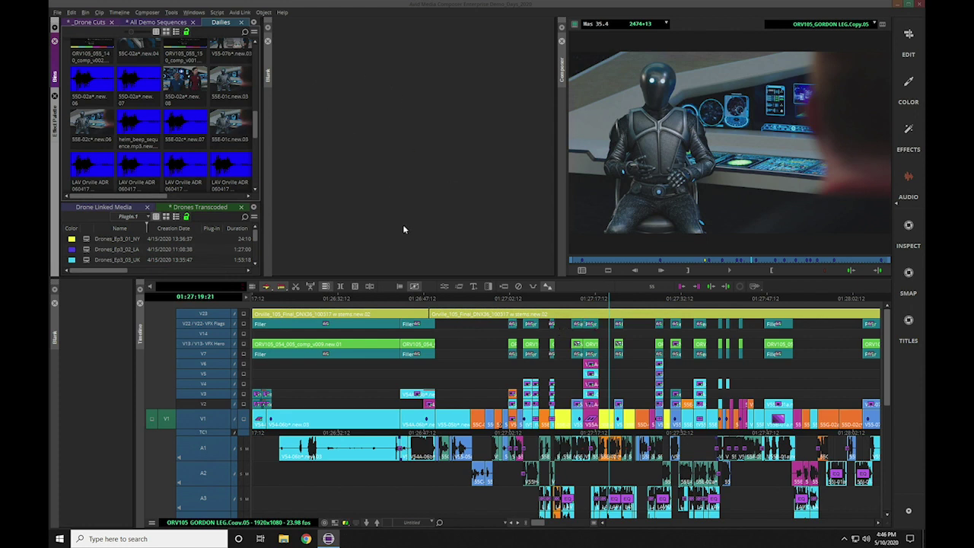
pyautogui.click(55, 303)
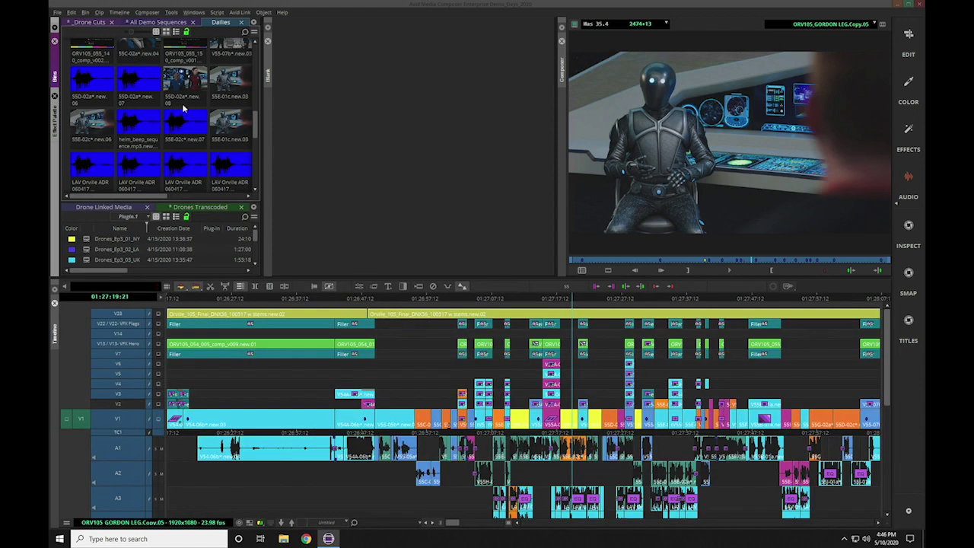
pyautogui.click(267, 39)
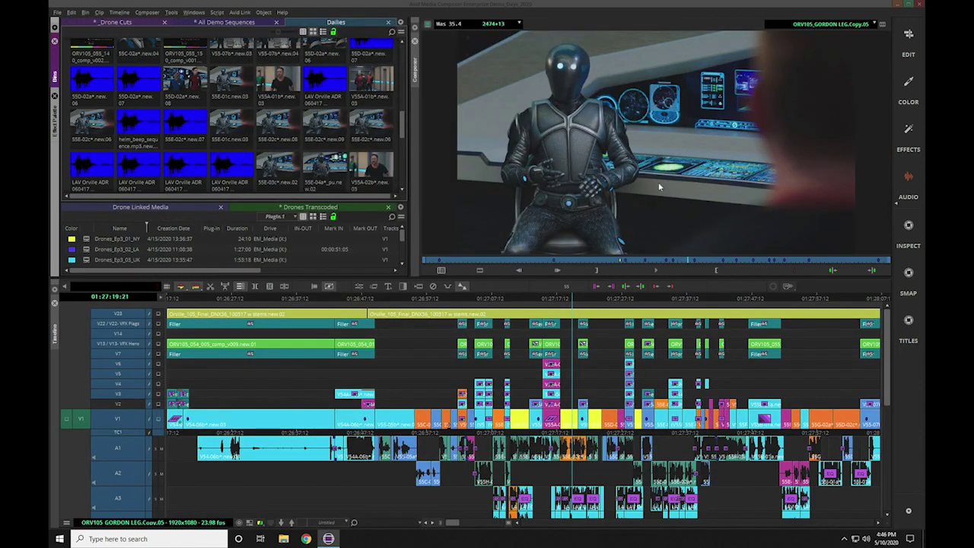
# Step: Switch to the Edit workspace, load the Strip Silence sequence from the EditFest bin, and skim through it
pyautogui.click(908, 42)
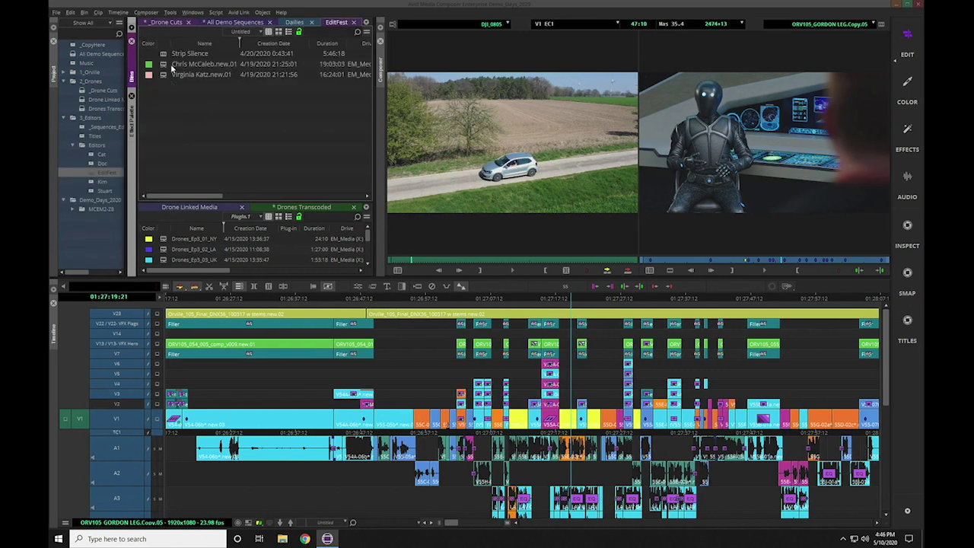
pyautogui.doubleClick(165, 54)
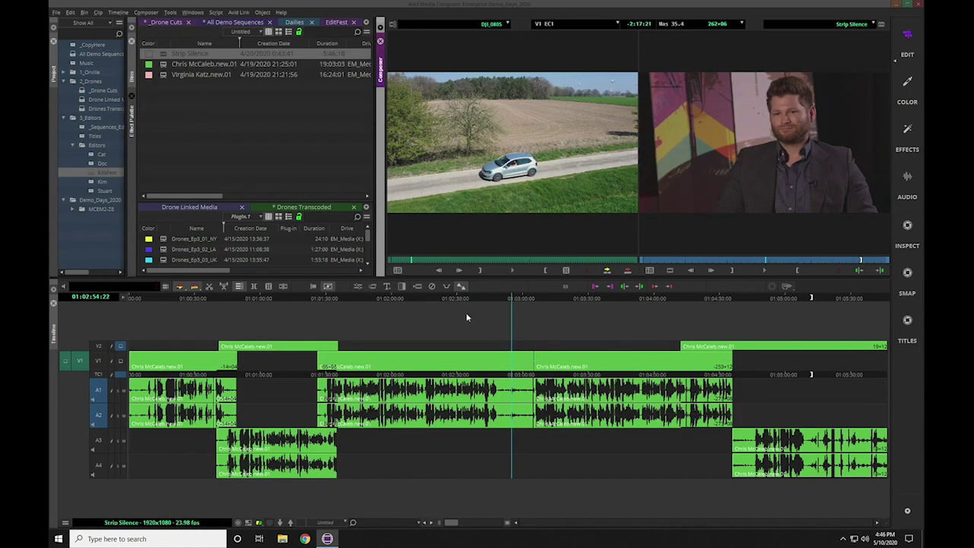
pyautogui.moveTo(489, 299); pyautogui.dragTo(404, 297)
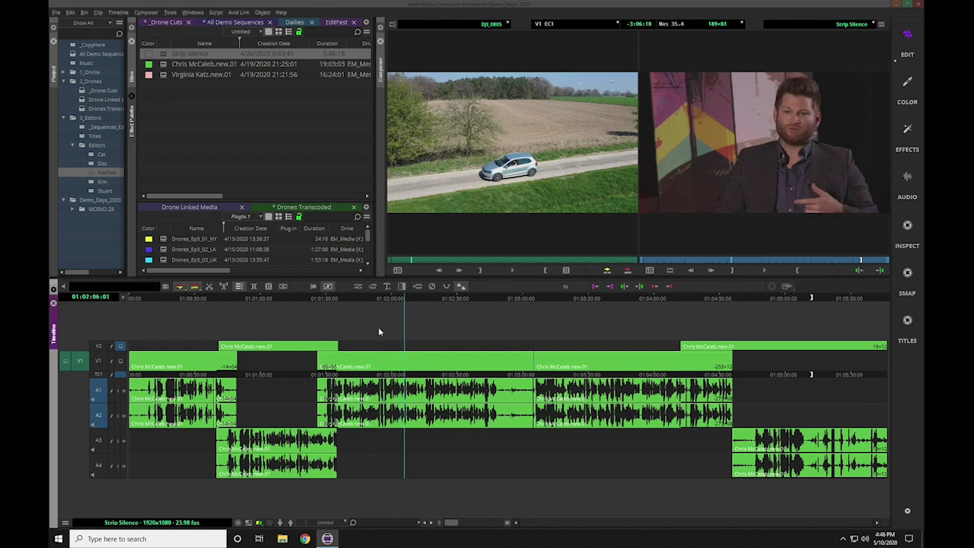
pyautogui.click(498, 297)
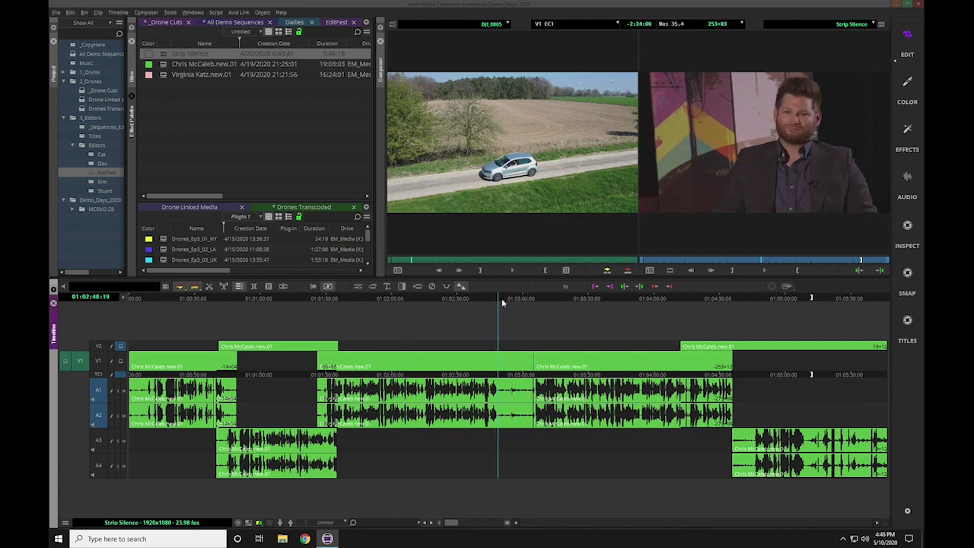
pyautogui.moveTo(409, 298); pyautogui.dragTo(210, 332)
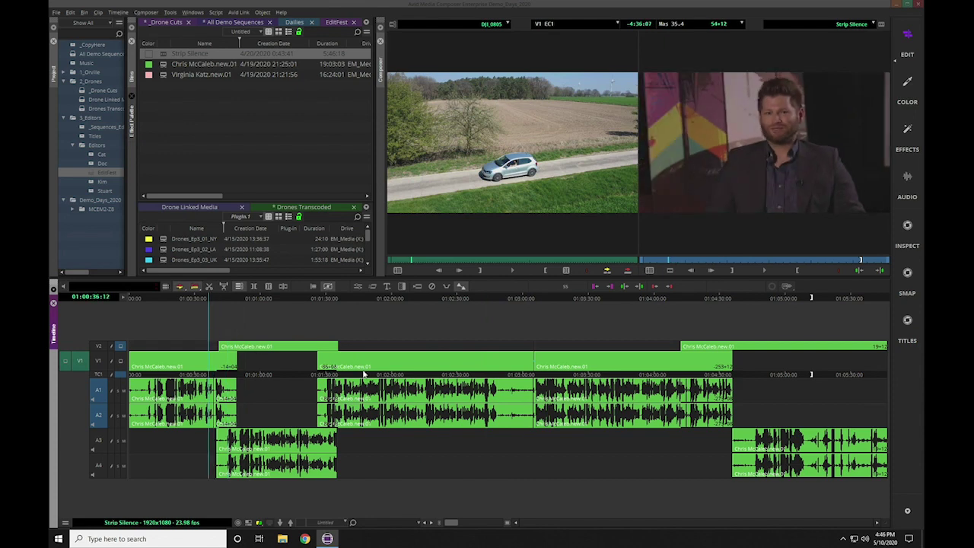
pyautogui.press('space')
pyautogui.press('space')
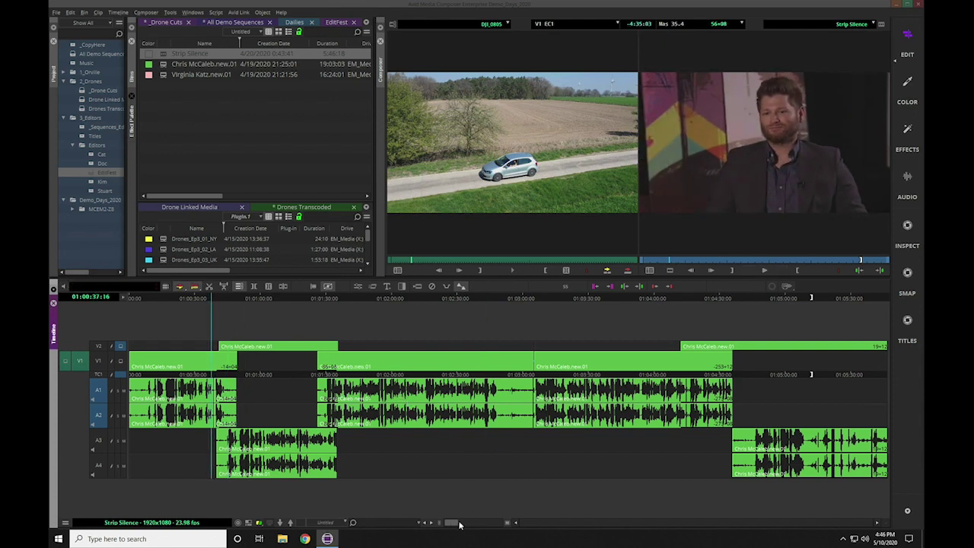
# Step: Strip silence from tracks A1–A4 of the sequence with a -20 dBFS threshold, 2000 ms minimum duration, and 30-frame start and end pads
pyautogui.moveTo(451, 523); pyautogui.dragTo(483, 524)
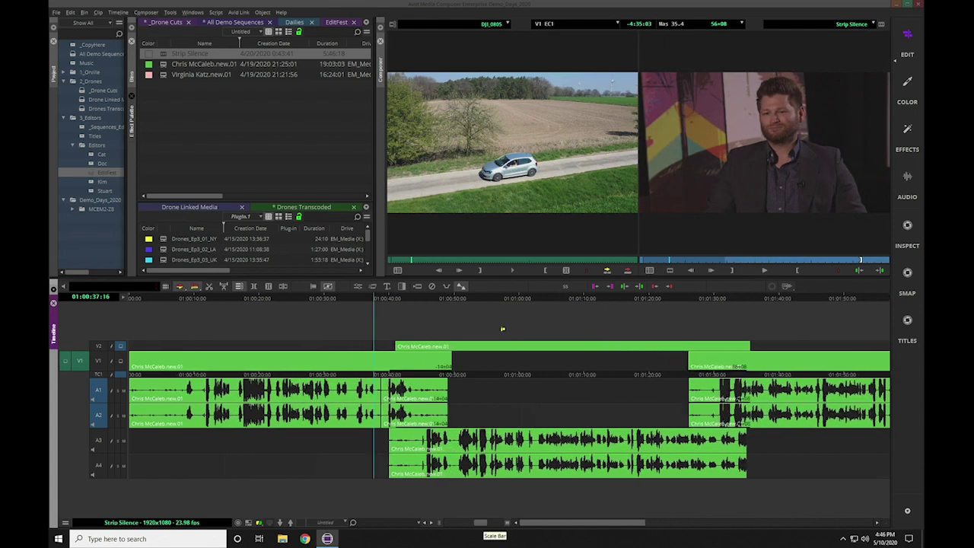
pyautogui.click(98, 444)
pyautogui.click(99, 463)
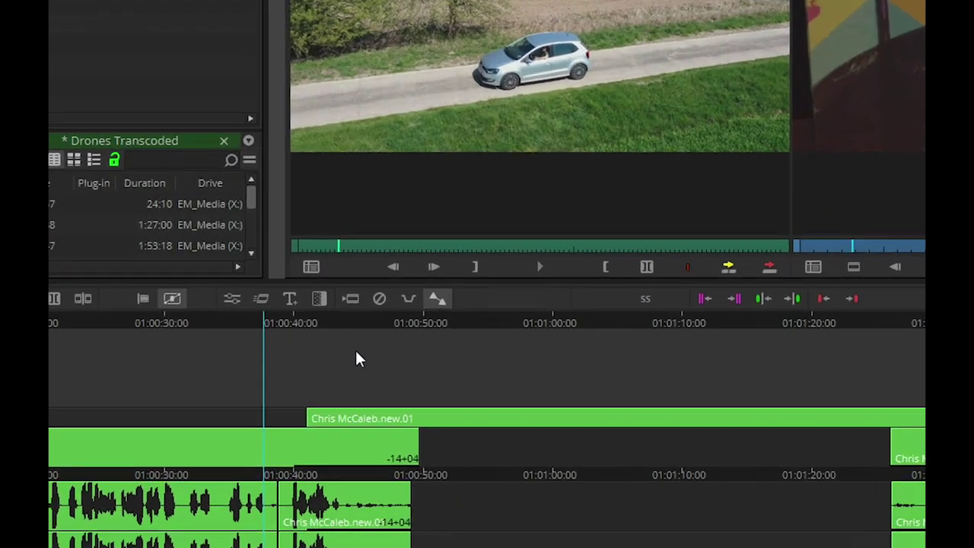
pyautogui.rightClick(356, 354)
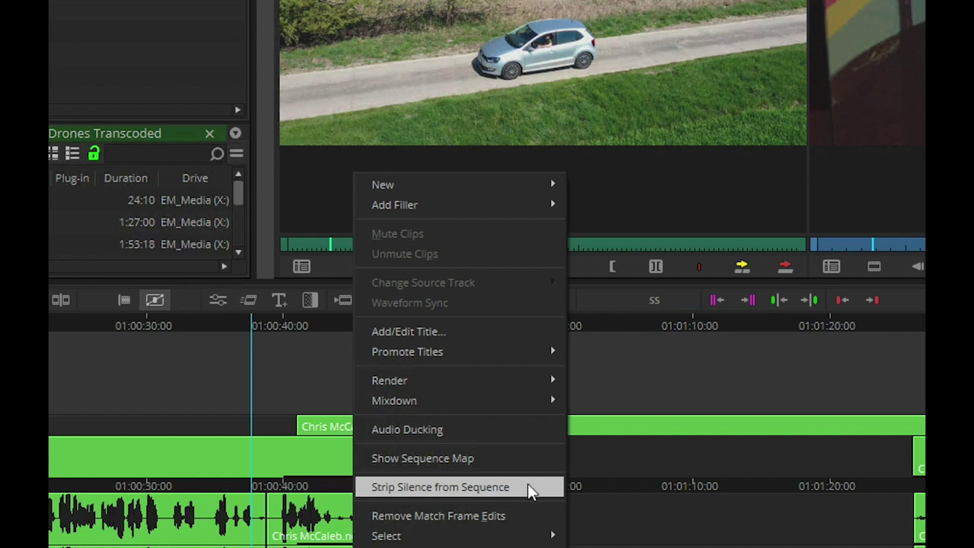
pyautogui.click(530, 487)
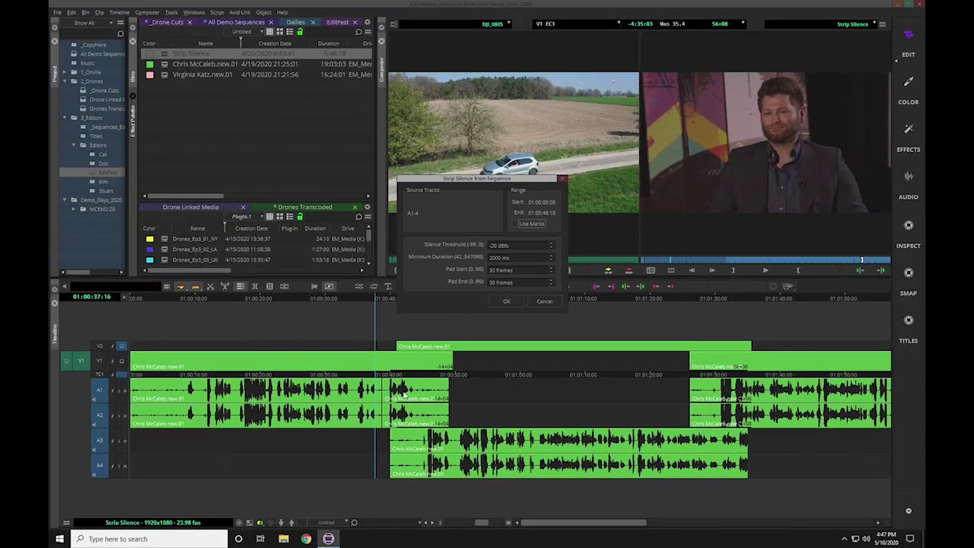
pyautogui.click(508, 301)
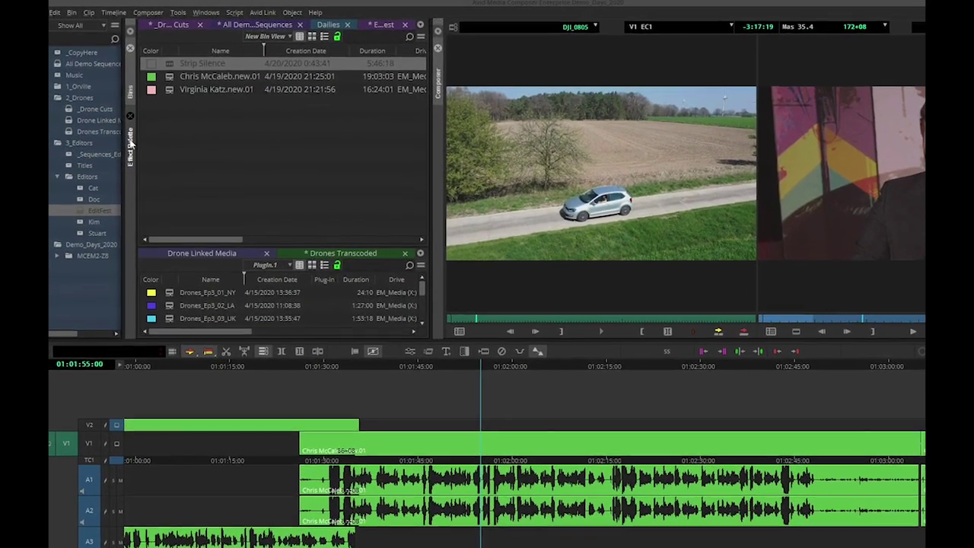
# Step: Undock the Effect Palette from the bins into a floating window, reposition it, and enlarge it to show more effects
pyautogui.click(133, 111)
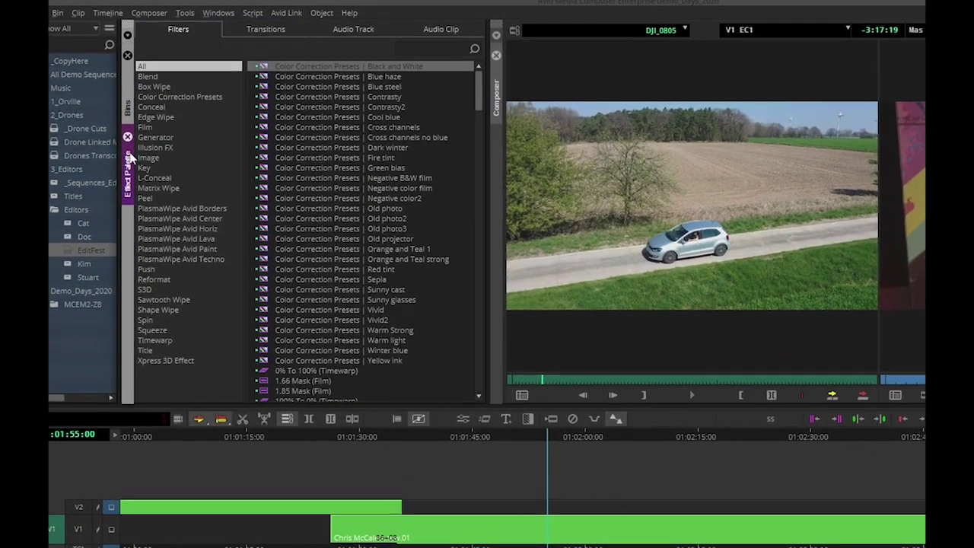
pyautogui.moveTo(131, 156); pyautogui.dragTo(212, 158)
pyautogui.moveTo(230, 159); pyautogui.dragTo(230, 160)
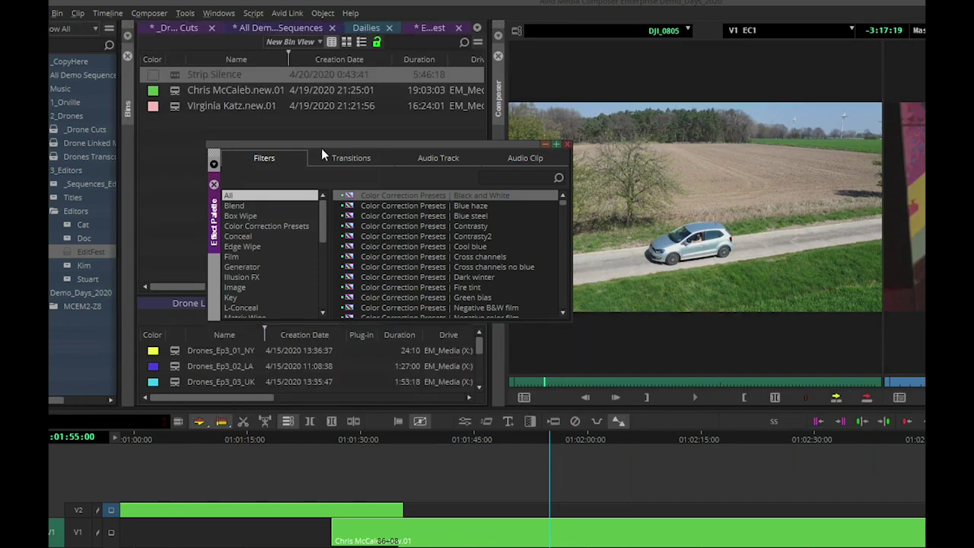
pyautogui.moveTo(325, 143); pyautogui.dragTo(316, 105)
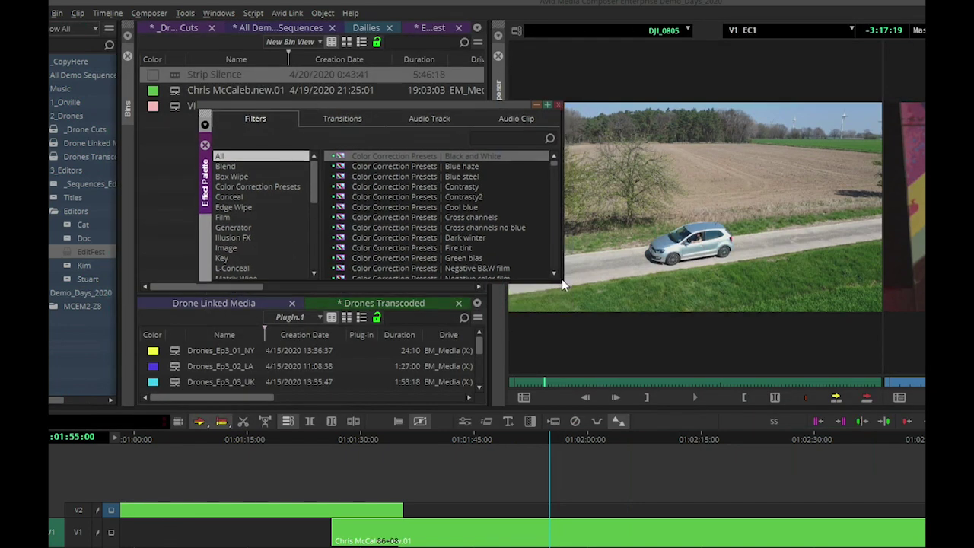
pyautogui.moveTo(560, 280); pyautogui.dragTo(710, 475)
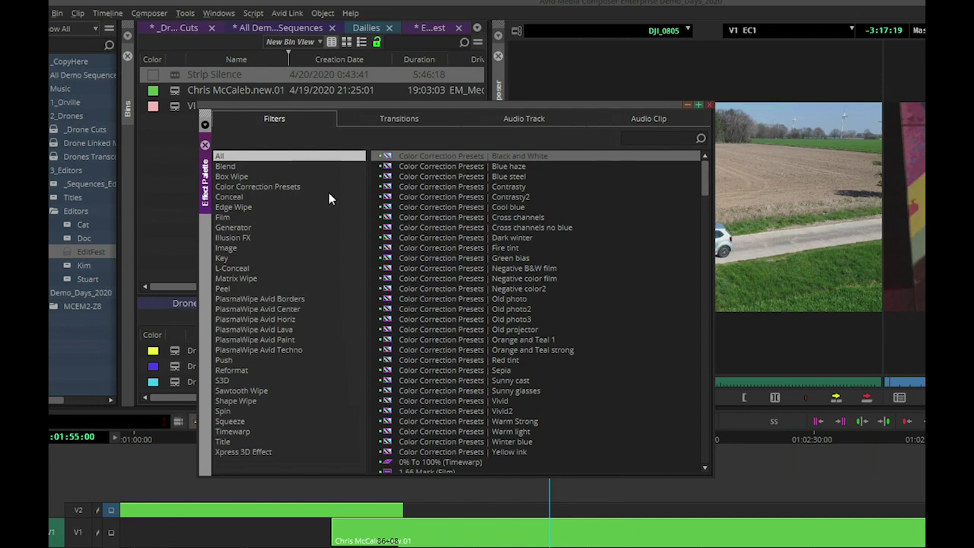
# Step: Set a larger Open Sans font for the Effect Palette and widen its category column to fit the names
pyautogui.click(584, 177)
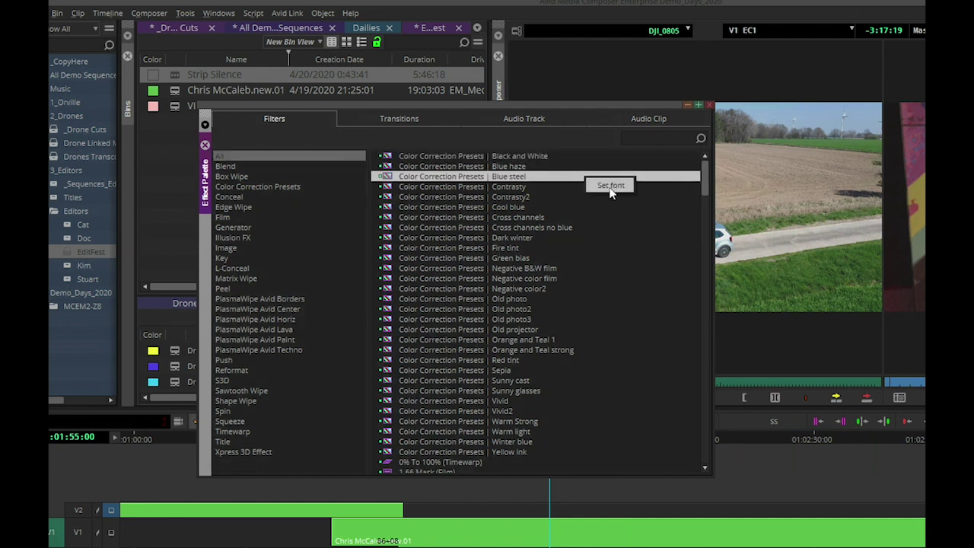
pyautogui.click(609, 185)
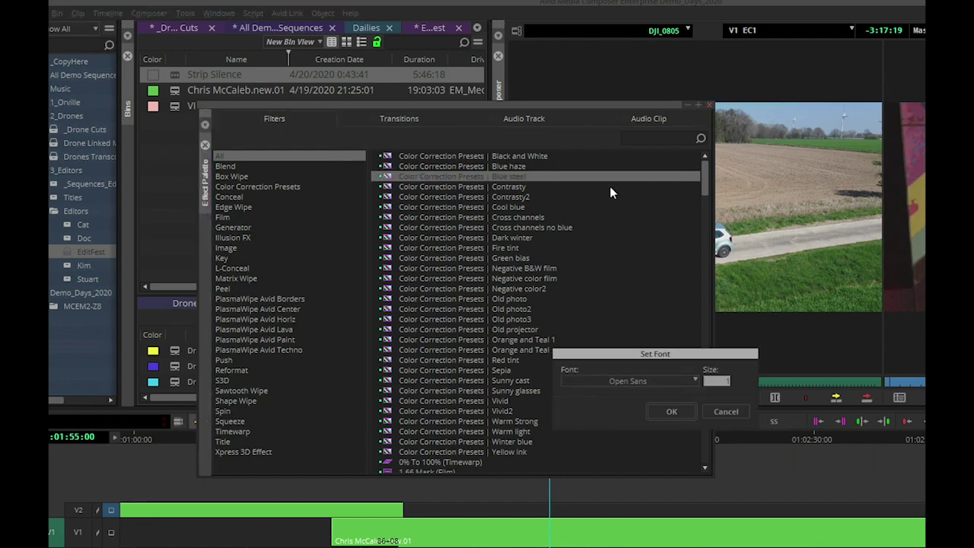
pyautogui.press('Return')
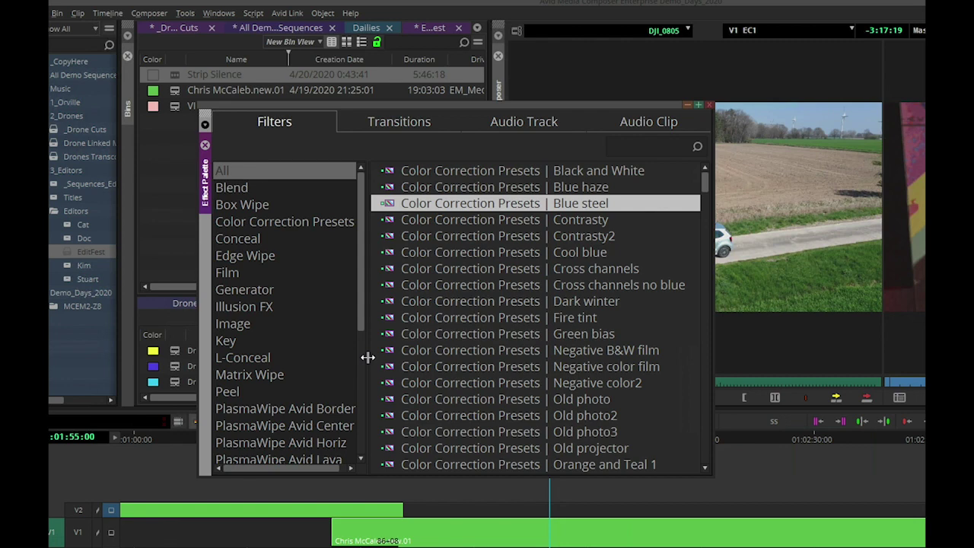
pyautogui.moveTo(368, 357)
pyautogui.mouseDown()
pyautogui.moveTo(320, 359)
pyautogui.moveTo(505, 352)
pyautogui.moveTo(305, 355)
pyautogui.moveTo(508, 352)
pyautogui.moveTo(322, 356)
pyautogui.moveTo(384, 363)
pyautogui.mouseUp()
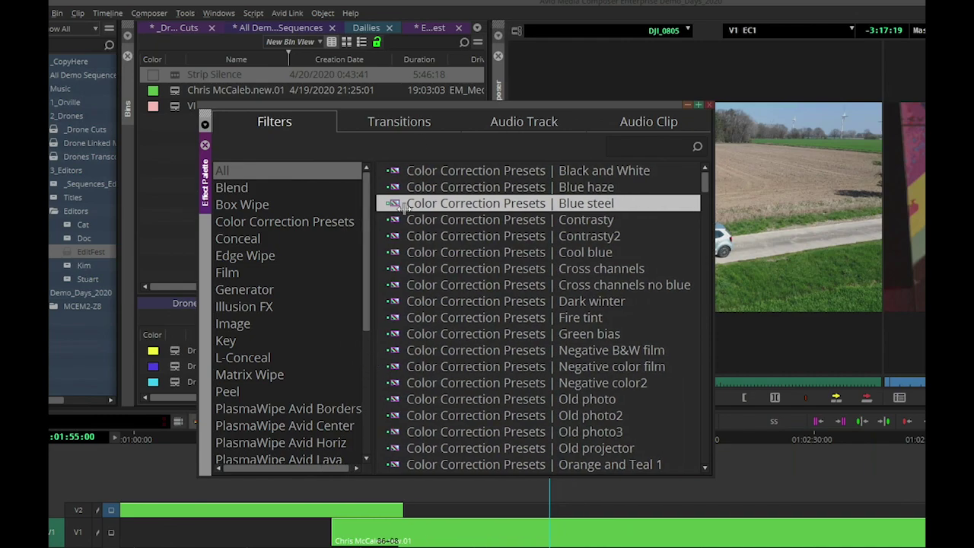
# Step: Browse the palette's transitions and audio track effects, and set the palette font from the audio track effects list
pyautogui.click(412, 123)
pyautogui.click(513, 121)
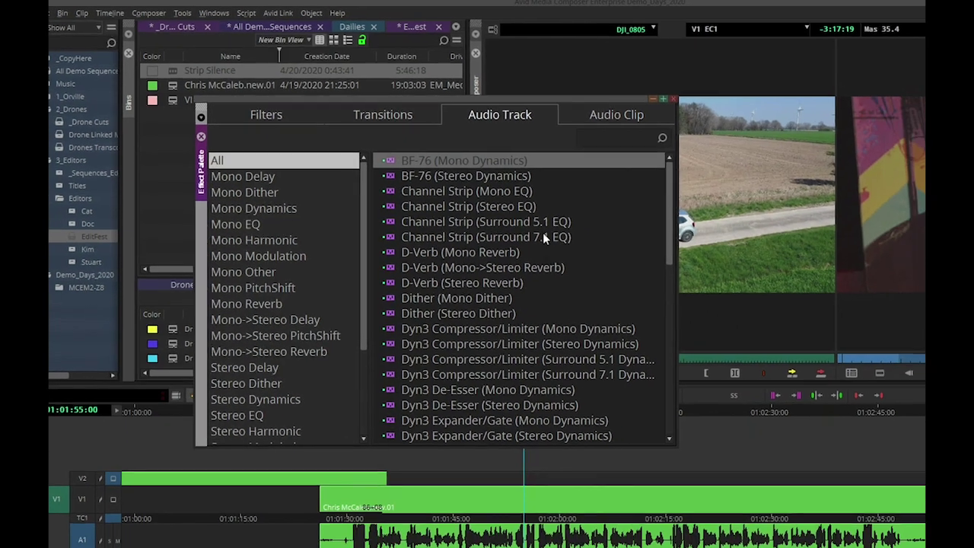
pyautogui.rightClick(613, 189)
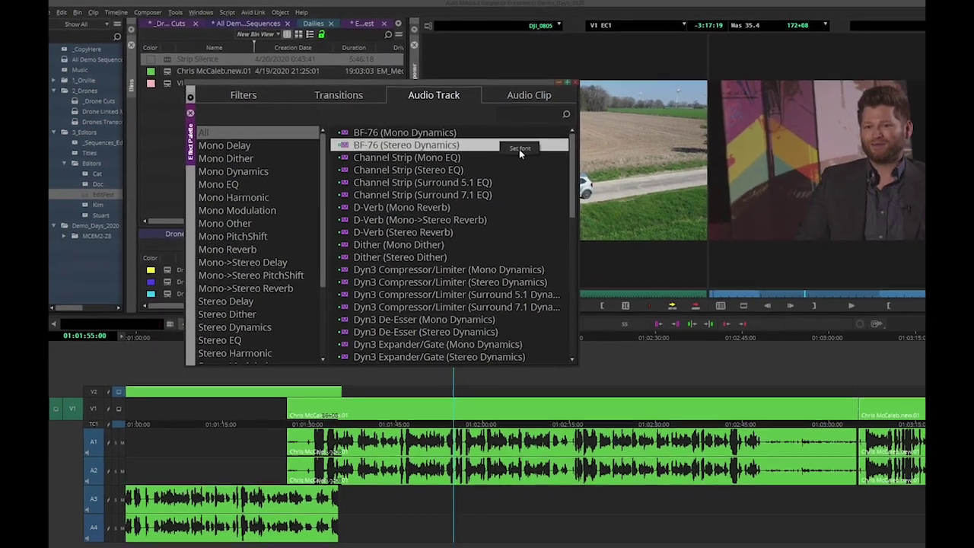
pyautogui.click(559, 163)
pyautogui.press('Return')
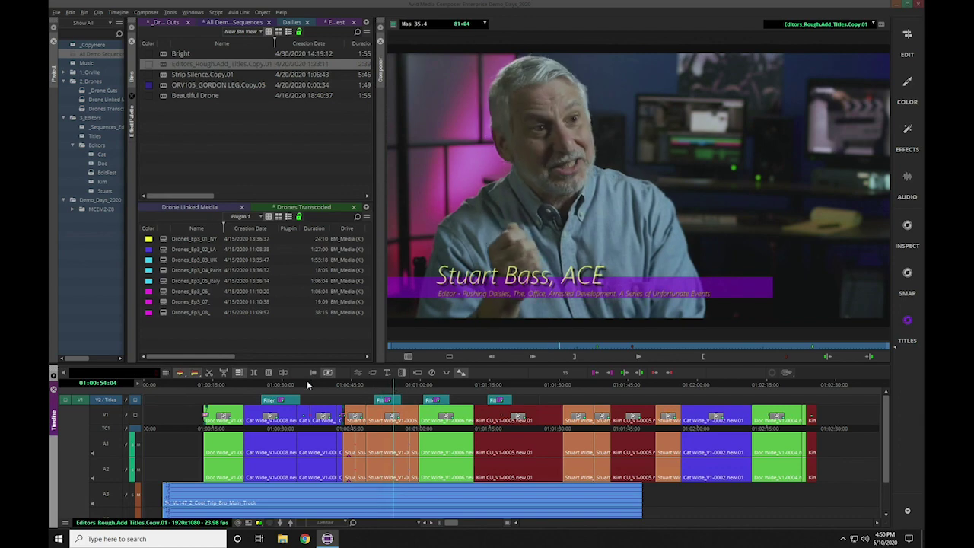
# Step: Play the section of the Editors_Rough.Add_Titles.Copy.01 sequence containing the first existing lower-third title
pyautogui.click(262, 384)
pyautogui.click(637, 358)
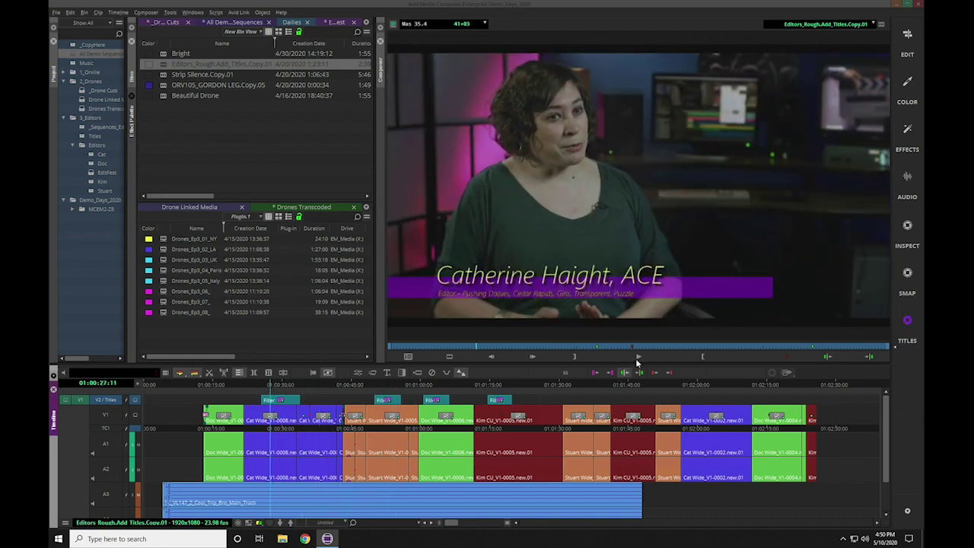
pyautogui.click(637, 358)
pyautogui.click(637, 358)
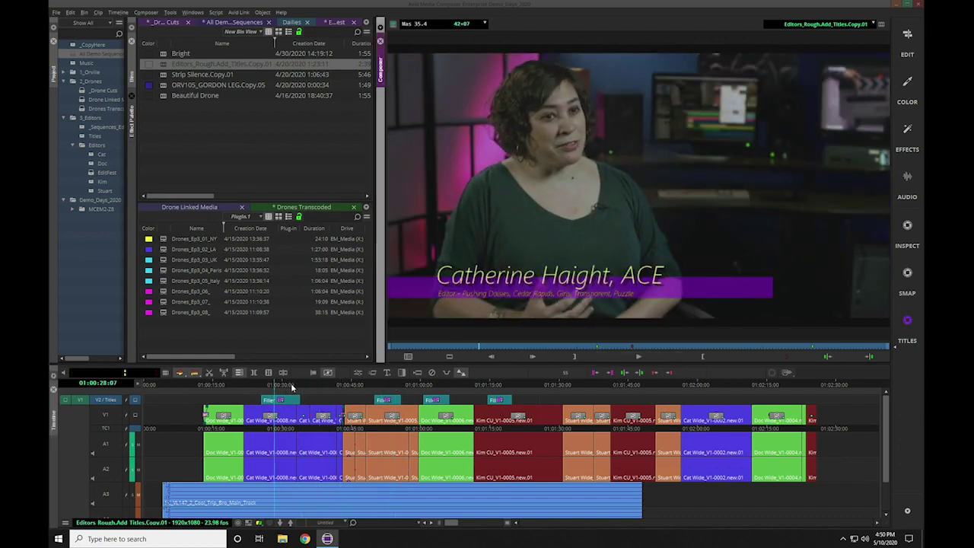
# Step: Mark 01:00:15:19 to 01:00:18:23 on the V2 titles track, add an Avid Titler+ title there, and move its tool window below the picture
pyautogui.click(233, 390)
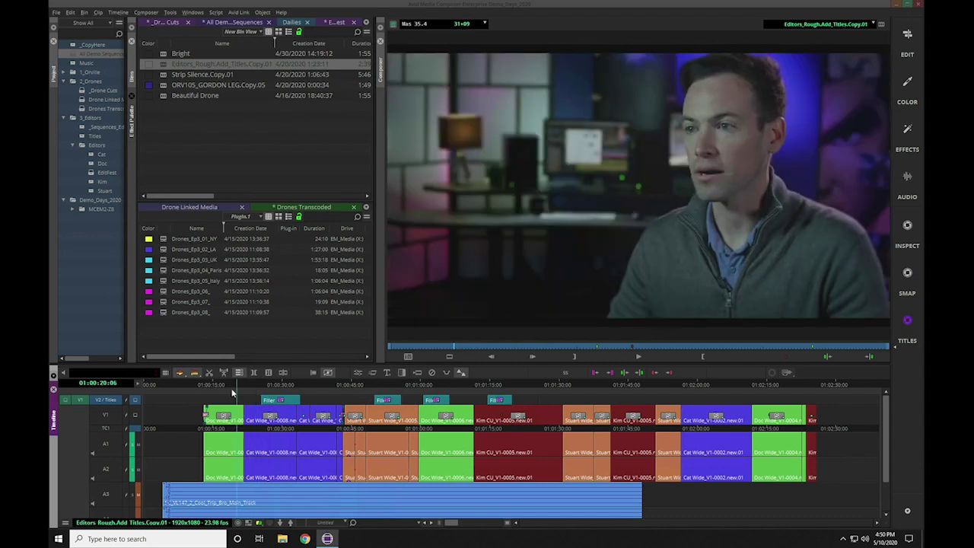
pyautogui.click(219, 386)
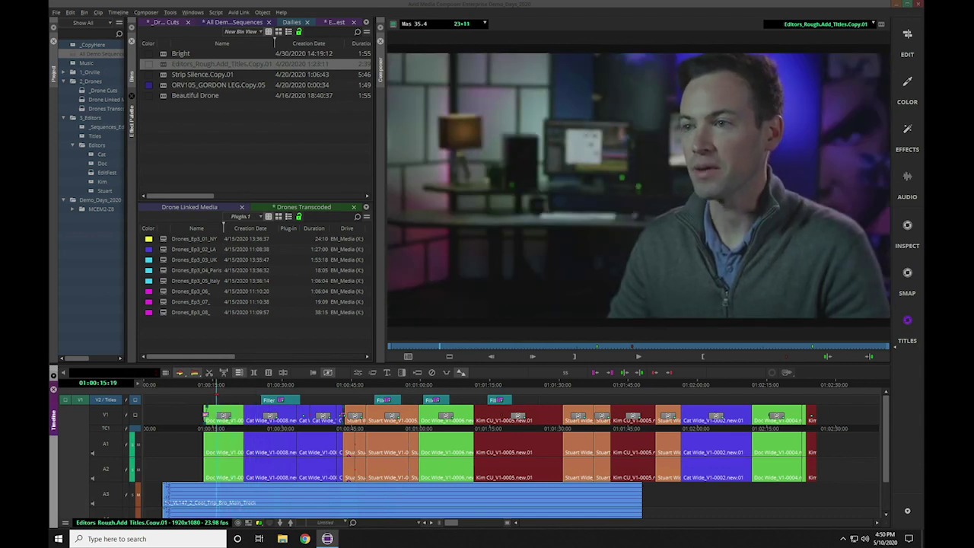
pyautogui.click(232, 385)
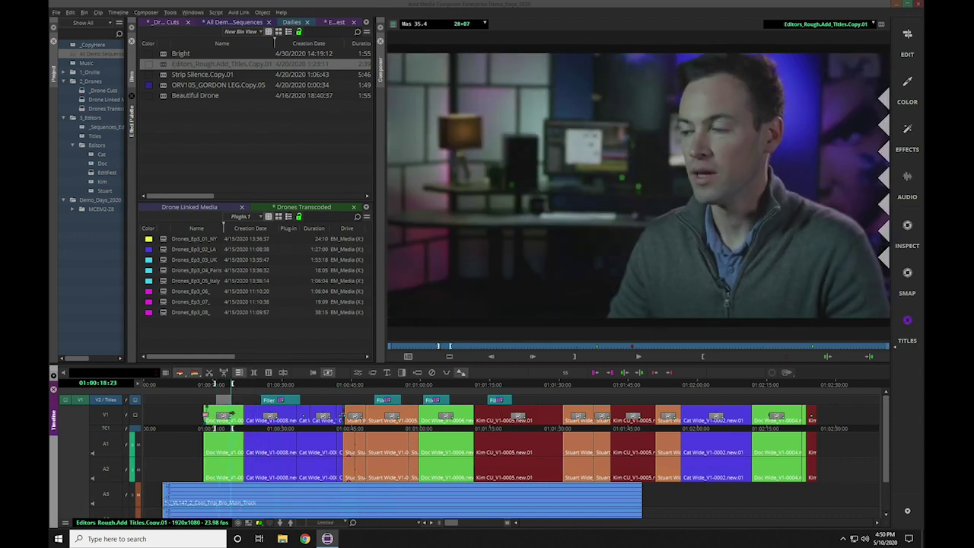
pyautogui.click(387, 372)
pyautogui.moveTo(483, 241); pyautogui.dragTo(654, 368)
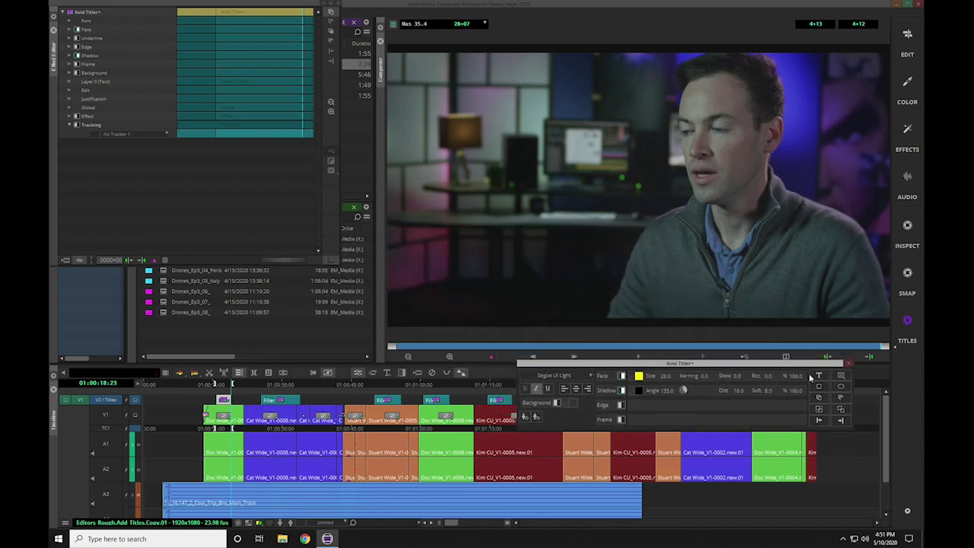
# Step: Add a text layer with the interviewee's full name followed by ", ACE" and position it as a lower third
pyautogui.click(818, 376)
pyautogui.click(455, 277)
pyautogui.write('Dod')
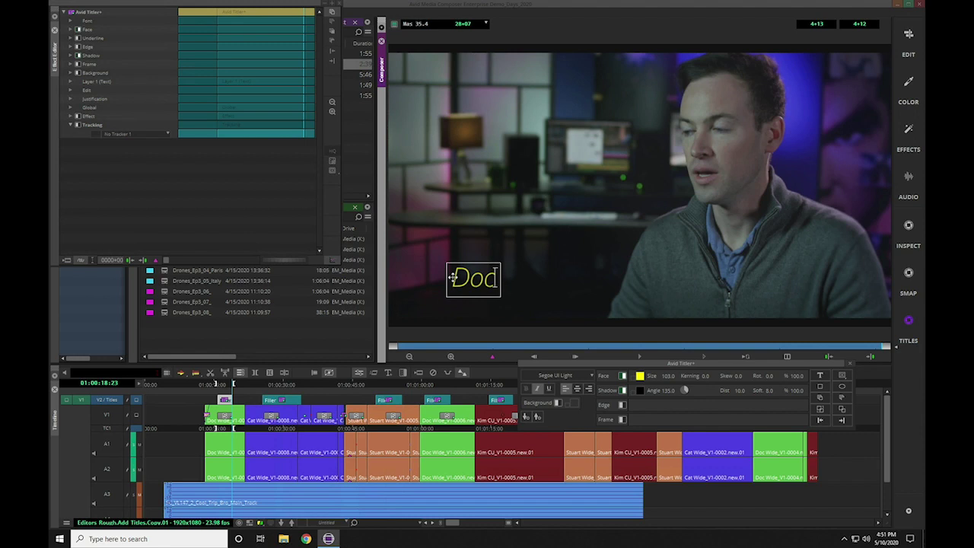
pyautogui.press('BackSpace')
pyautogui.write('c Crotzer,')
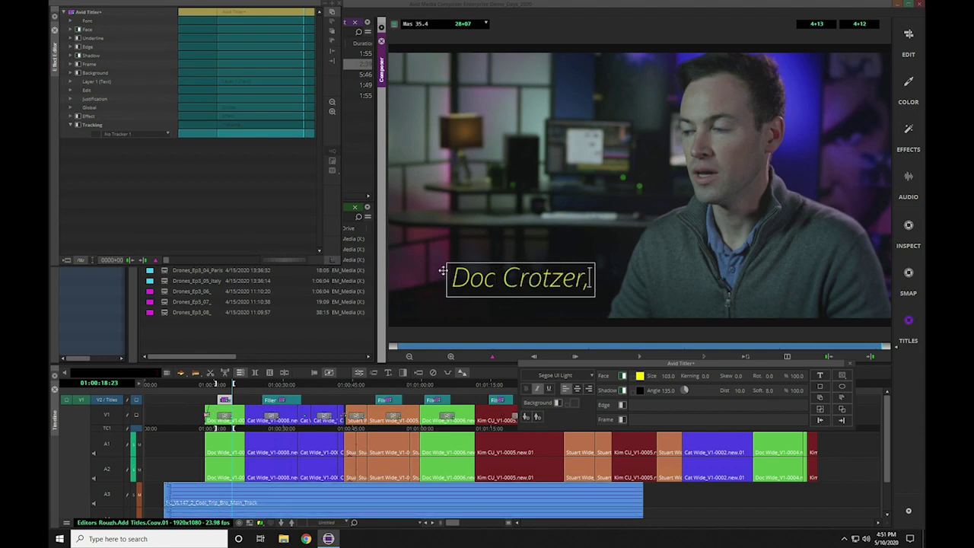
pyautogui.write(' ACE')
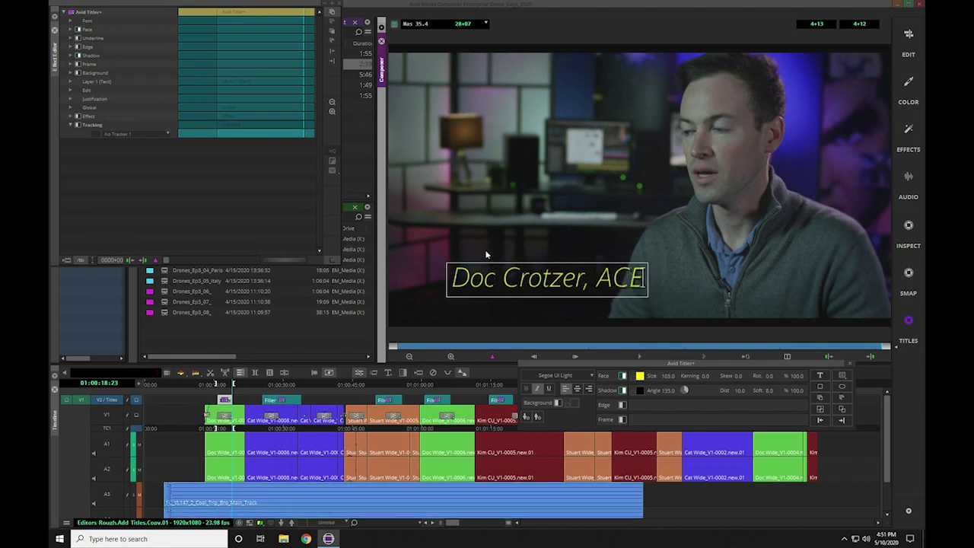
pyautogui.click(470, 257)
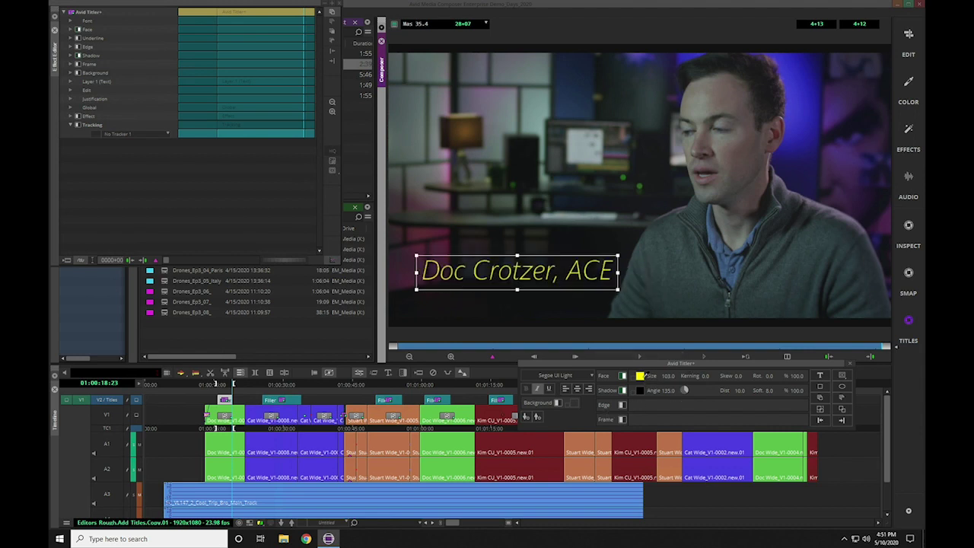
# Step: Change the name text's face colour to light purple (#aaaaff) and its font to Segoe UI Black
pyautogui.click(641, 376)
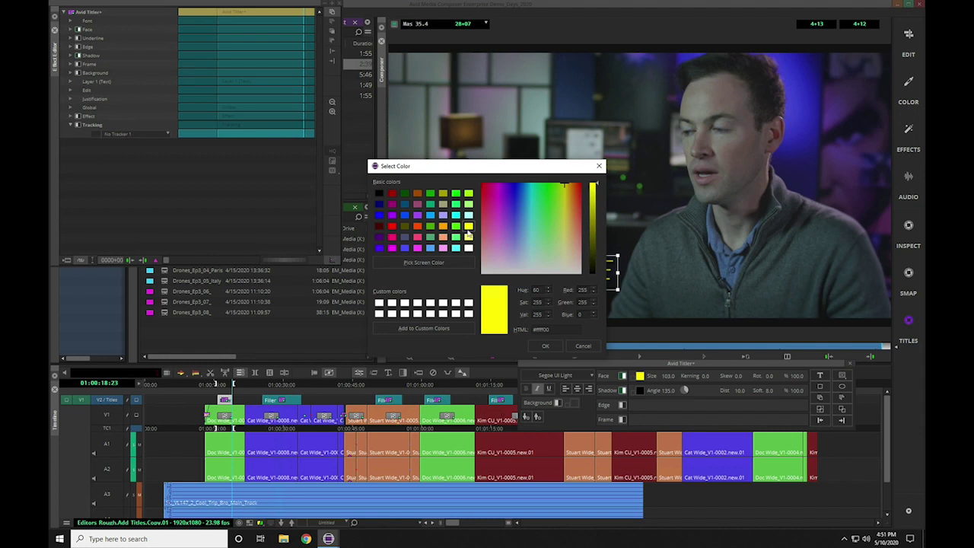
pyautogui.click(442, 216)
pyautogui.click(536, 346)
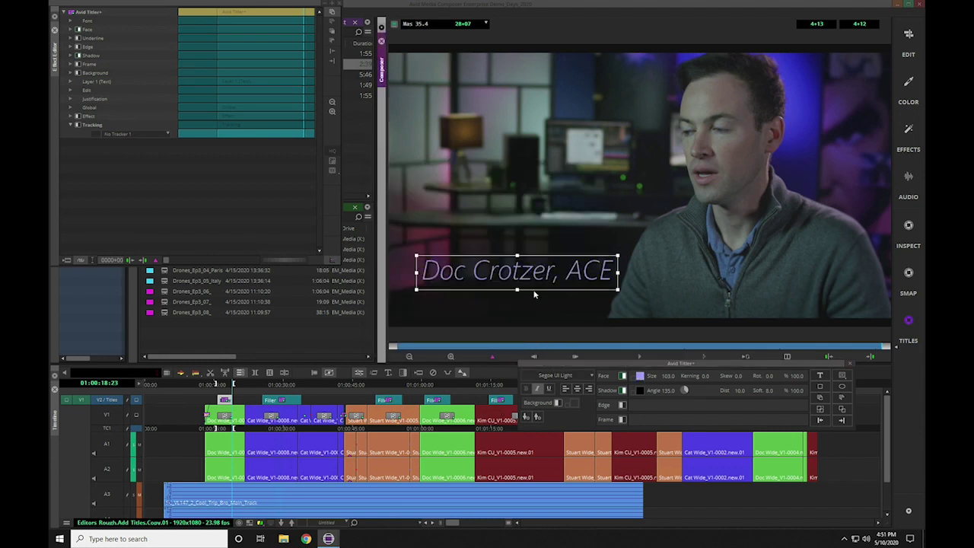
pyautogui.click(574, 376)
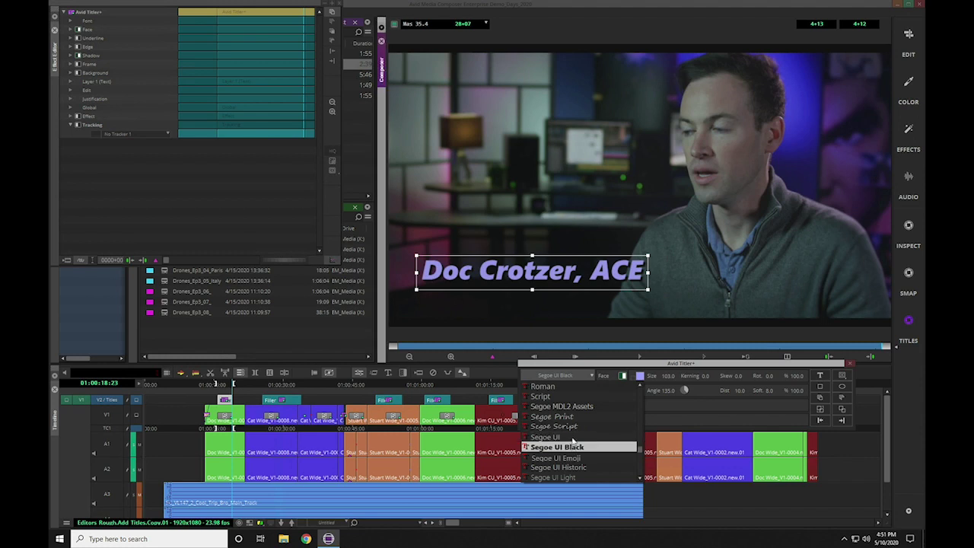
pyautogui.click(577, 447)
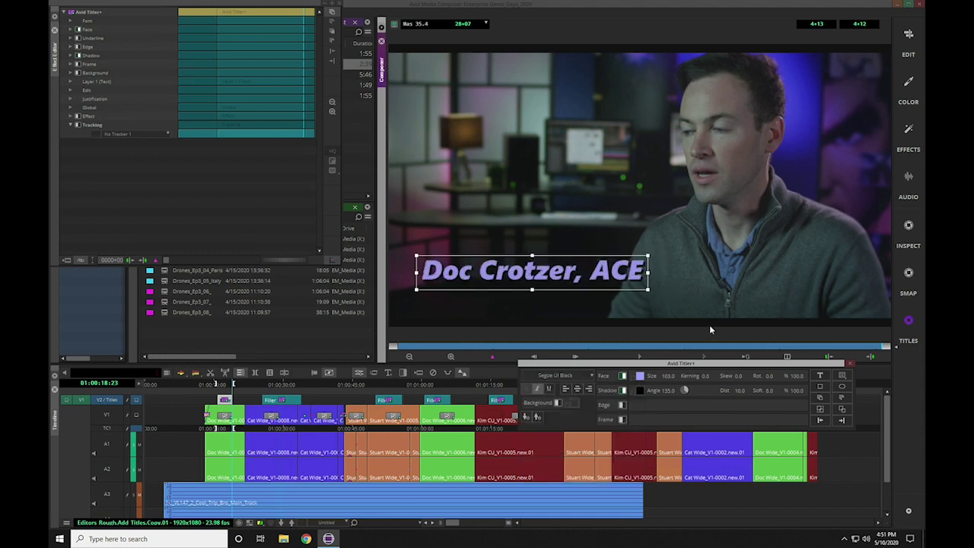
pyautogui.click(705, 302)
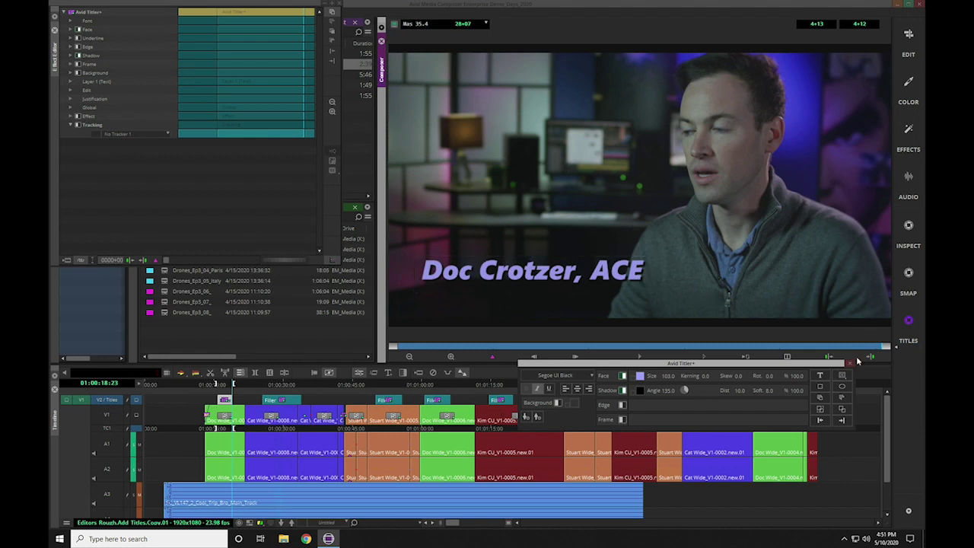
pyautogui.click(818, 386)
pyautogui.moveTo(748, 257); pyautogui.dragTo(648, 156)
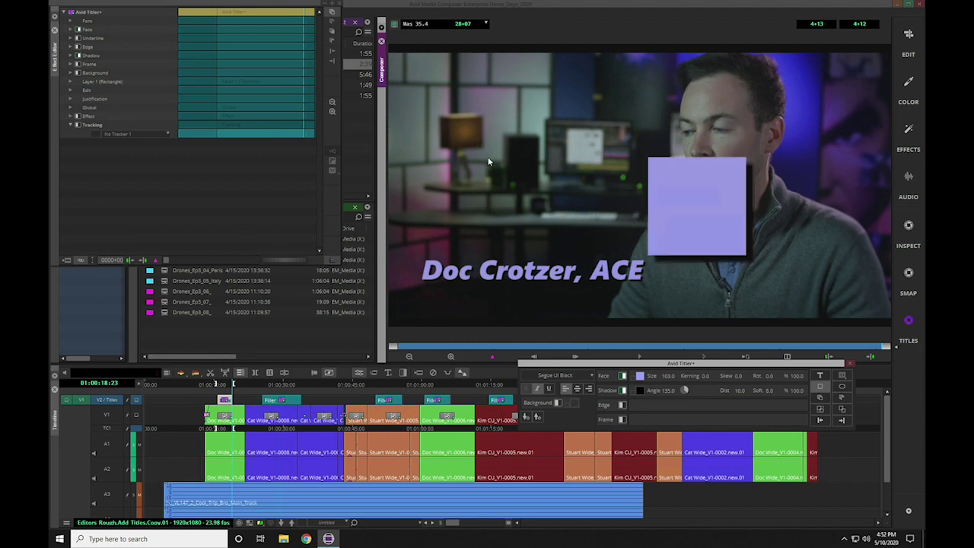
pyautogui.click(695, 202)
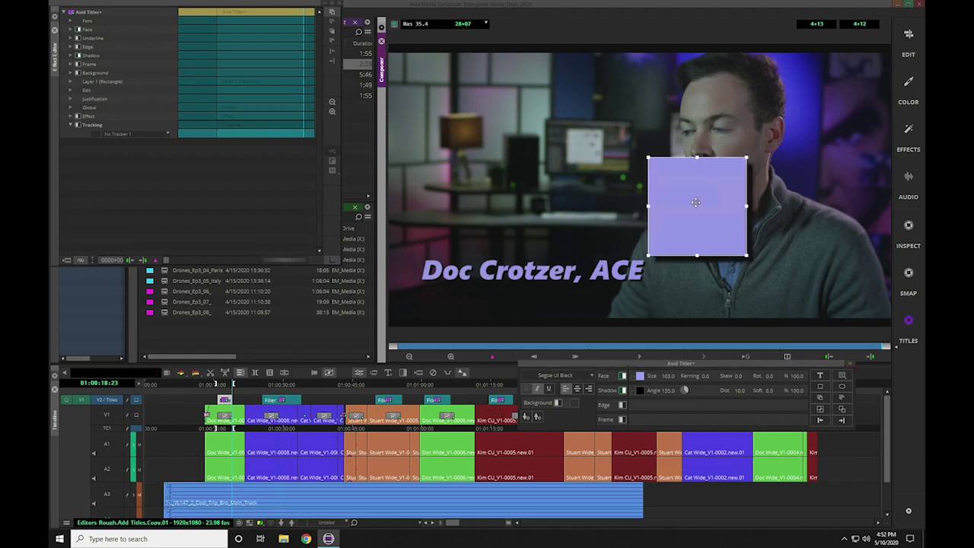
pyautogui.press('Delete')
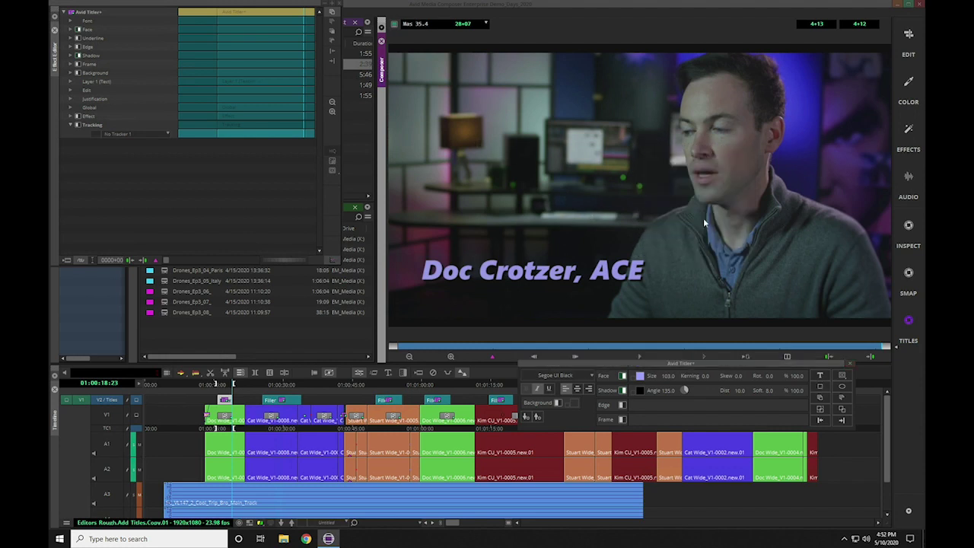
# Step: Draw a long, thin rectangle from the picture's left edge and position it across the name text as a bar
pyautogui.click(821, 387)
pyautogui.moveTo(785, 266); pyautogui.dragTo(388, 255)
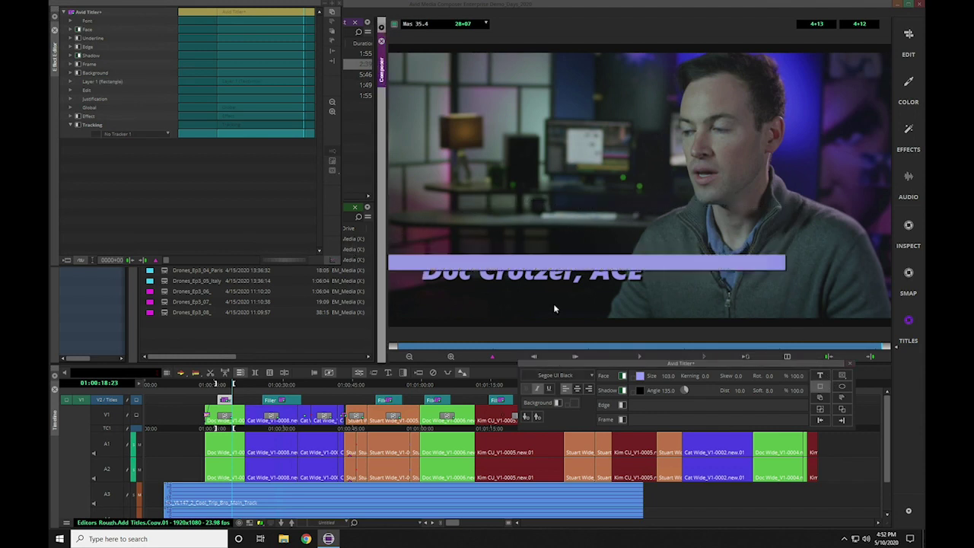
pyautogui.moveTo(709, 259); pyautogui.dragTo(706, 272)
# Step: Give the bar a yellow face (#fff70e) at 46% opacity, without a shadow
pyautogui.click(639, 375)
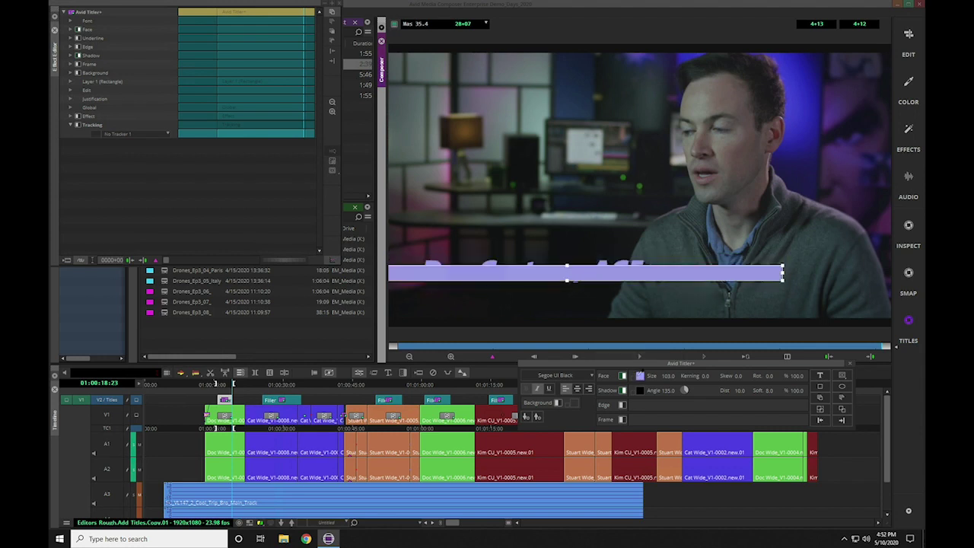
pyautogui.moveTo(563, 204)
pyautogui.mouseDown()
pyautogui.moveTo(575, 192)
pyautogui.moveTo(565, 188)
pyautogui.mouseUp()
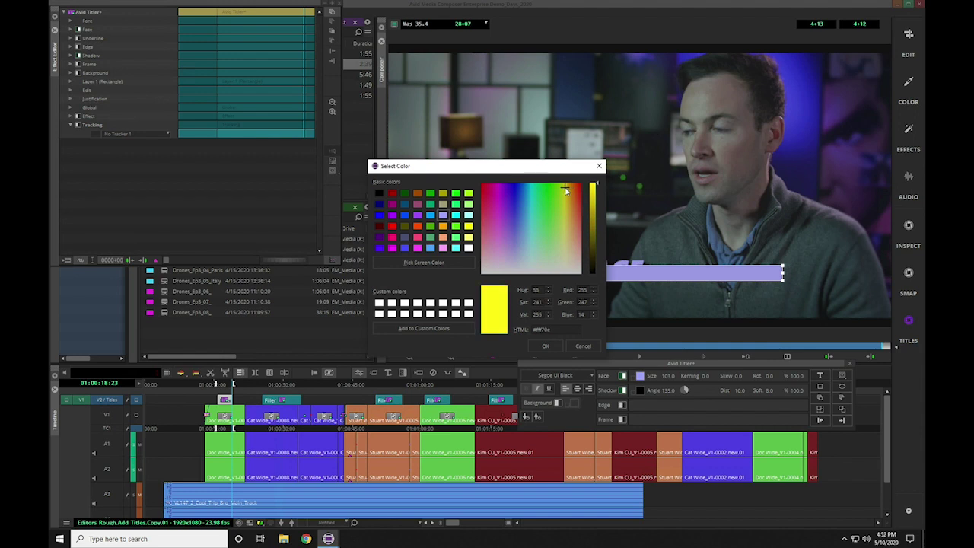
pyautogui.click(545, 345)
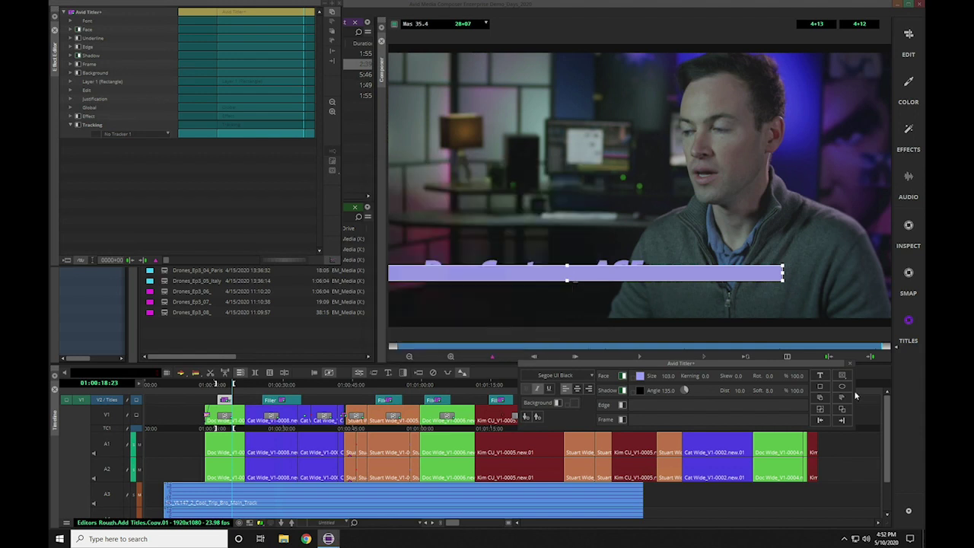
pyautogui.click(624, 391)
pyautogui.click(795, 375)
pyautogui.write('80')
pyautogui.press('Return')
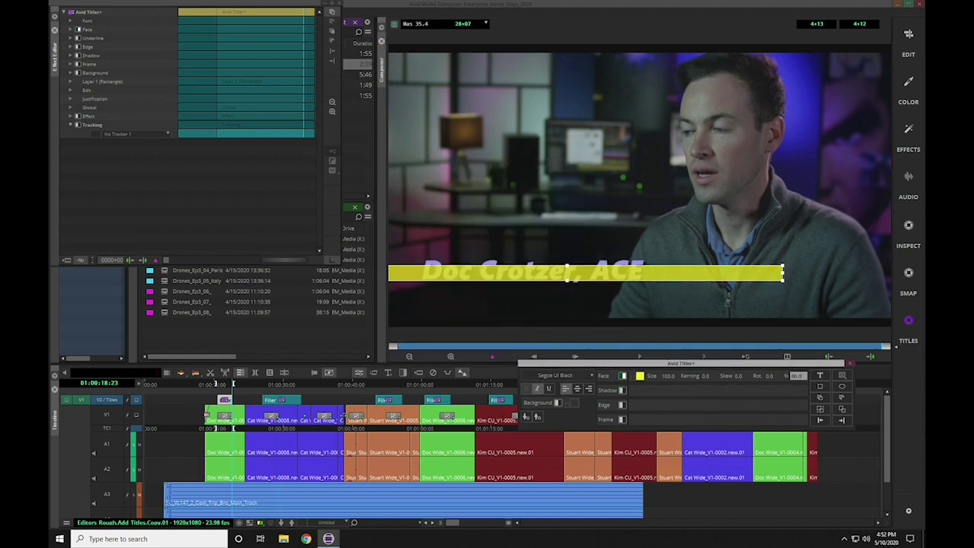
pyautogui.write('46')
pyautogui.press('Return')
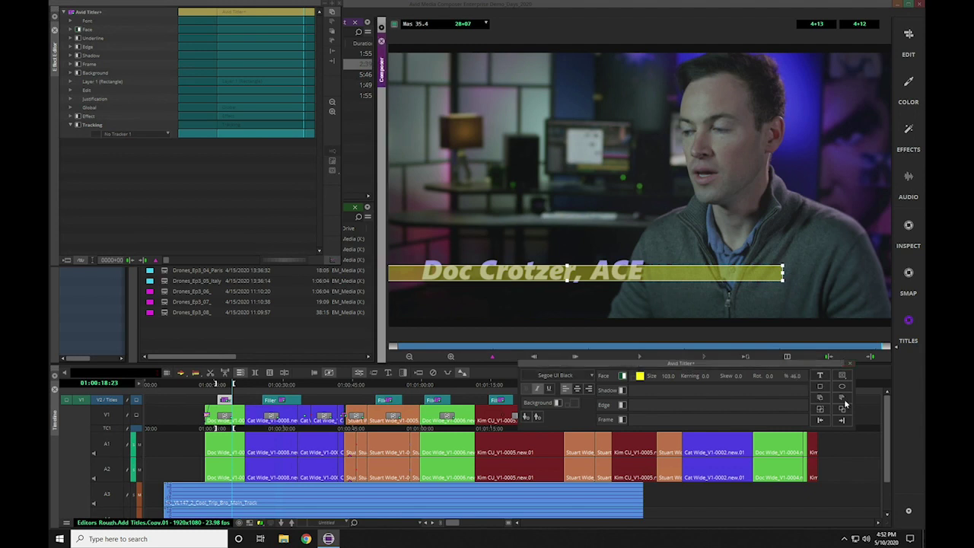
# Step: Place the yellow bar behind the name text and change the text's face colour to white
pyautogui.click(638, 258)
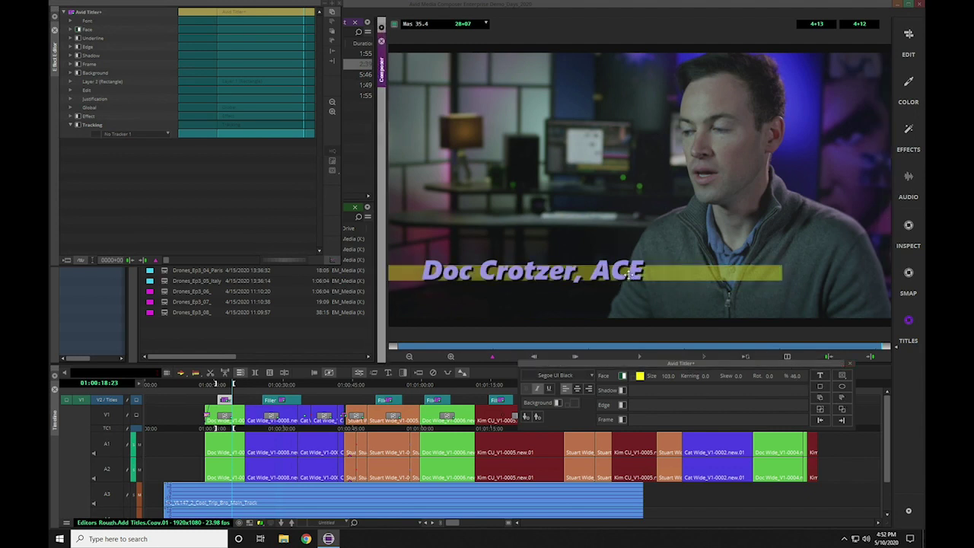
pyautogui.click(640, 375)
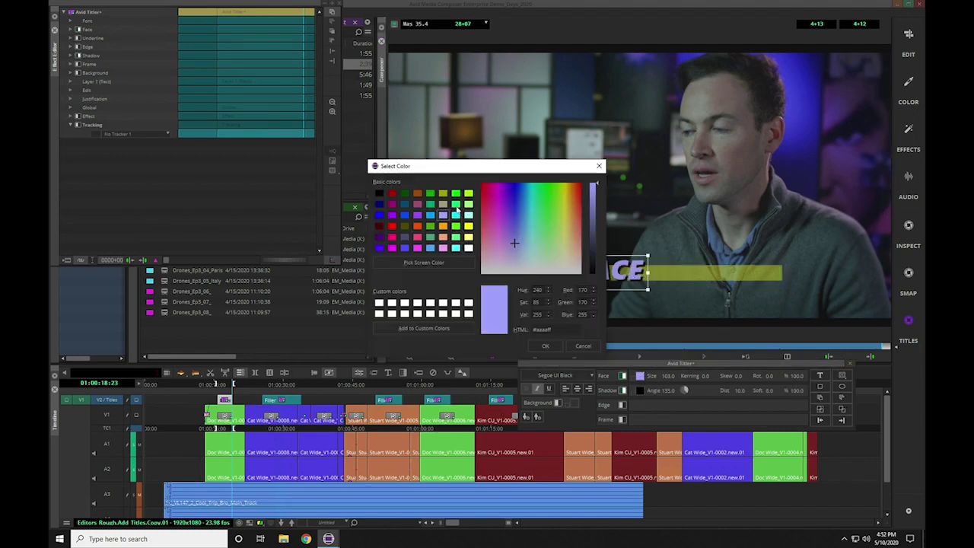
pyautogui.click(407, 307)
pyautogui.click(545, 345)
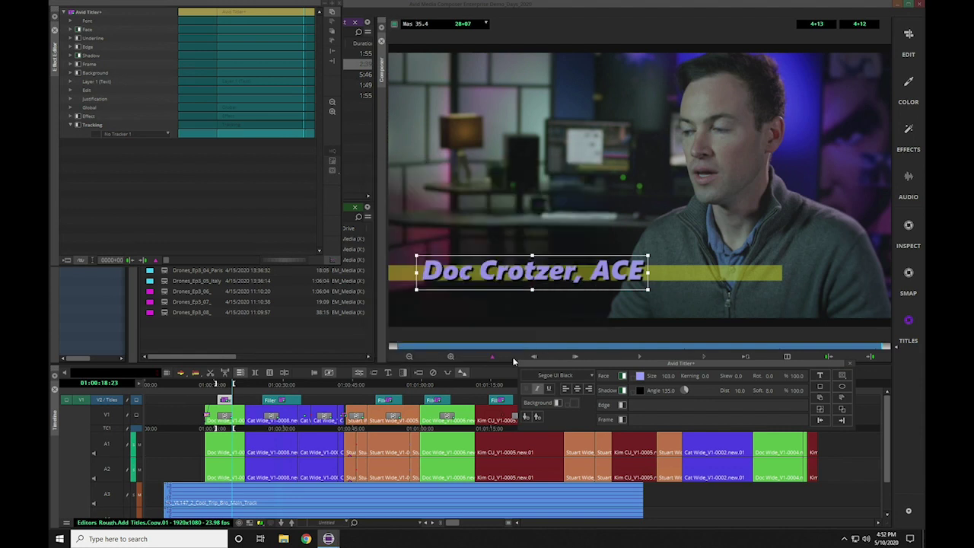
pyautogui.click(556, 260)
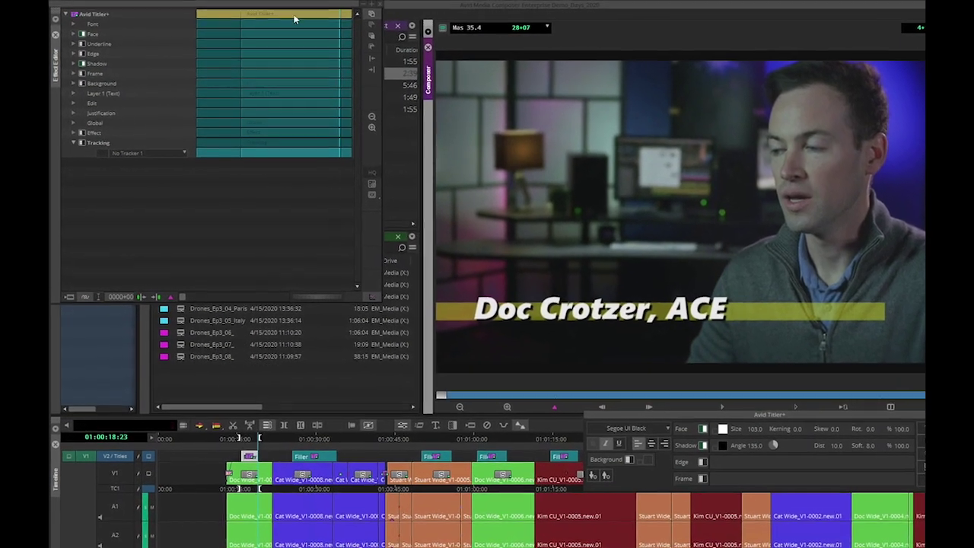
# Step: Move the Effect Editor window down clear of the bins and open the Titles bin
pyautogui.moveTo(295, 17); pyautogui.dragTo(367, 219)
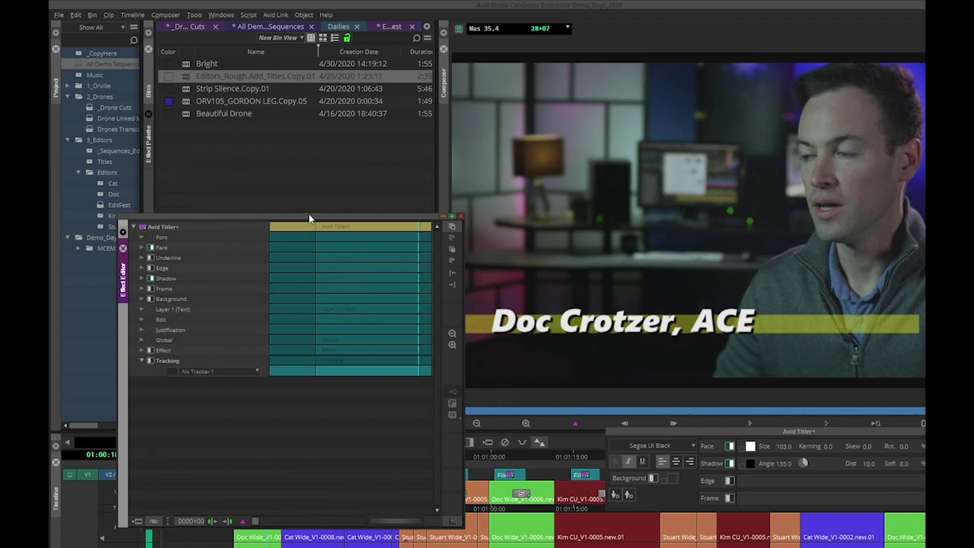
pyautogui.moveTo(307, 234); pyautogui.dragTo(279, 413)
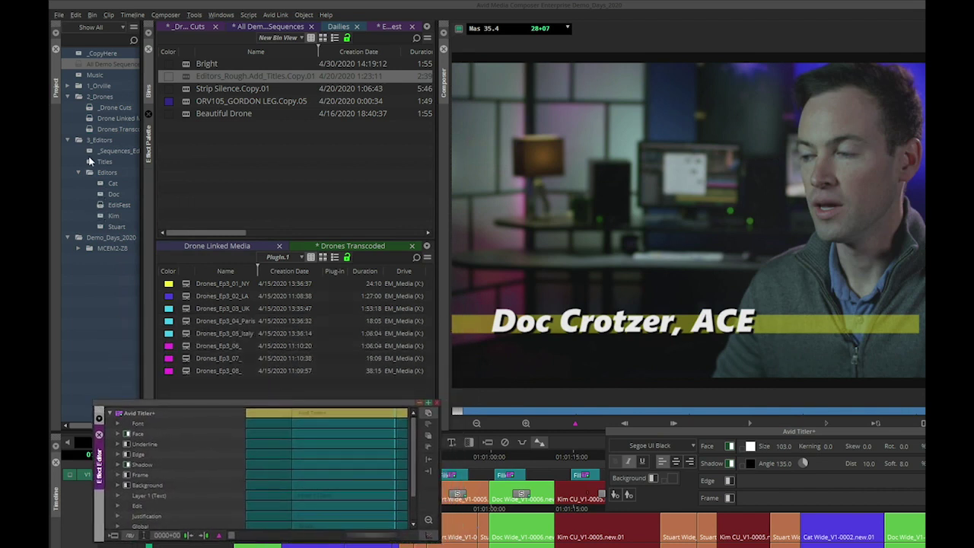
pyautogui.doubleClick(93, 161)
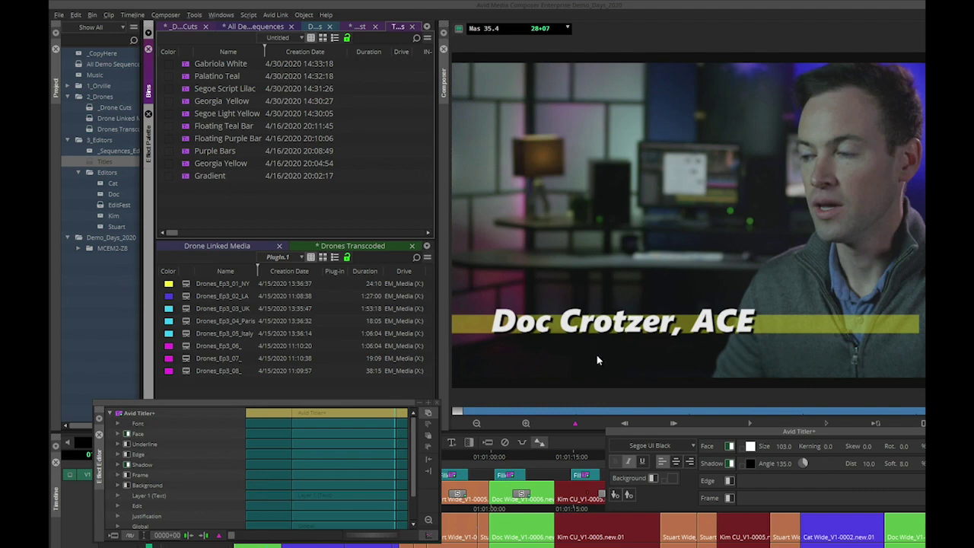
# Step: Park on the second interviewee's title at 01:00:29:20, open it in Titler+ and select its name text
pyautogui.click(509, 457)
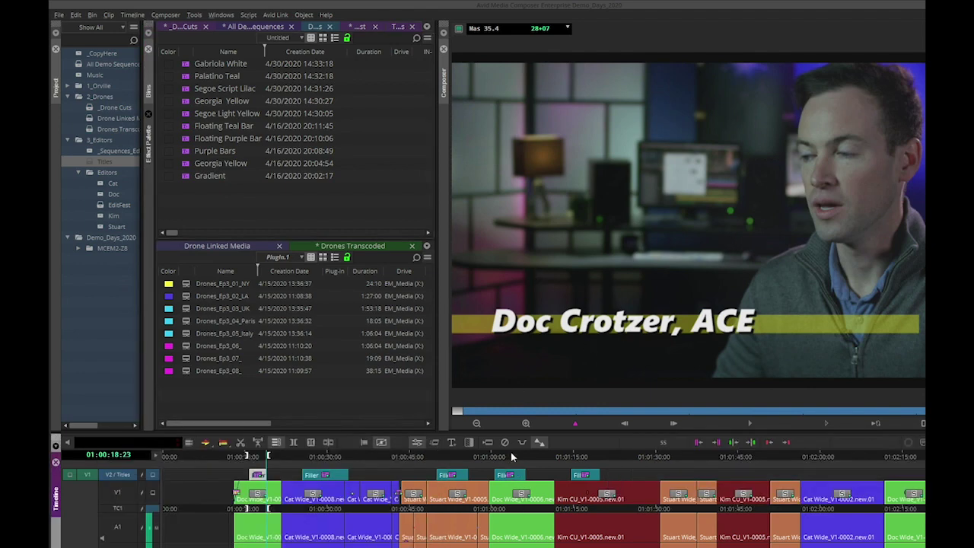
pyautogui.click(454, 456)
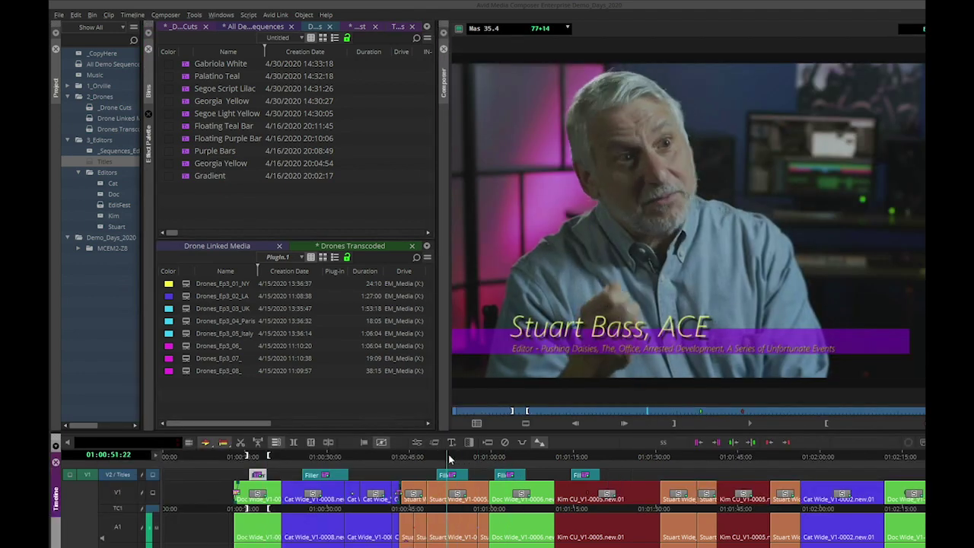
pyautogui.click(324, 457)
pyautogui.moveTo(324, 456); pyautogui.dragTo(328, 458)
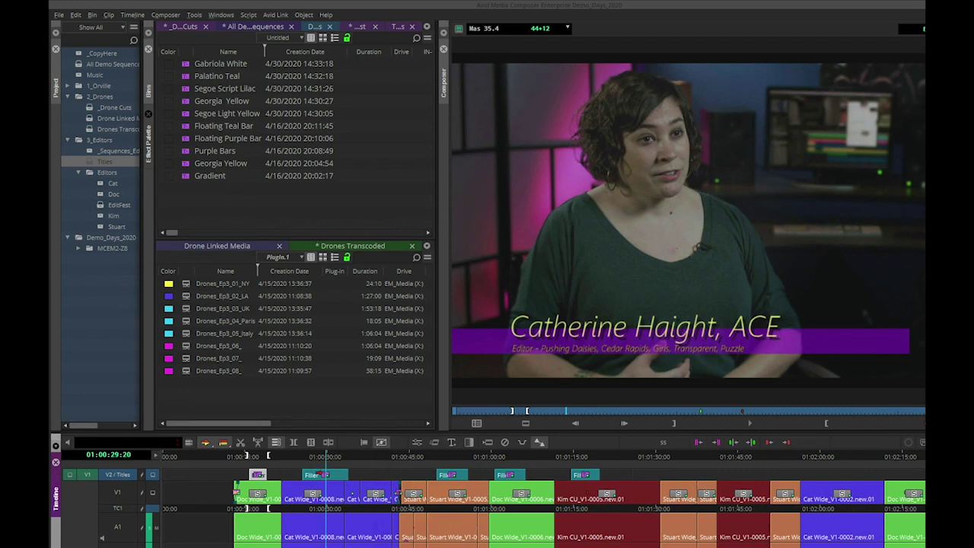
pyautogui.click(450, 445)
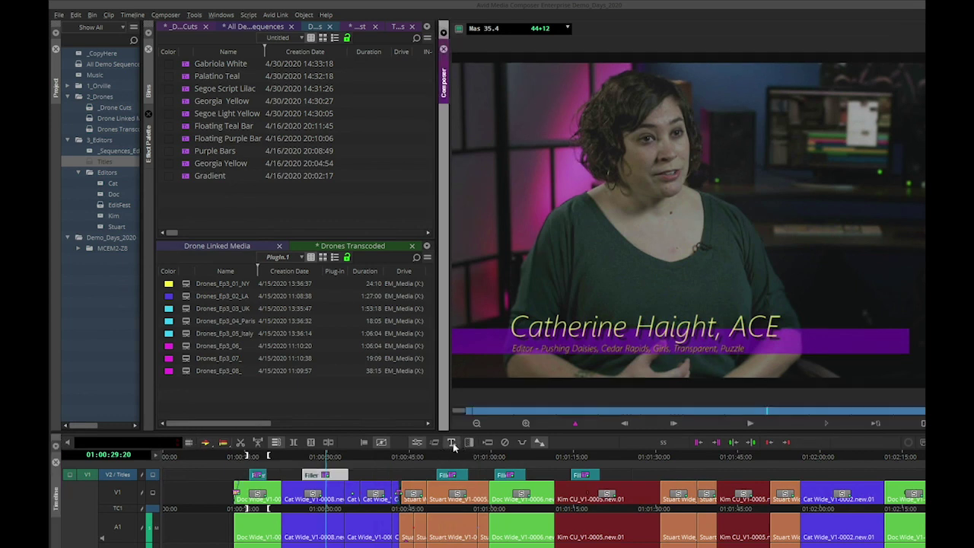
pyautogui.click(604, 313)
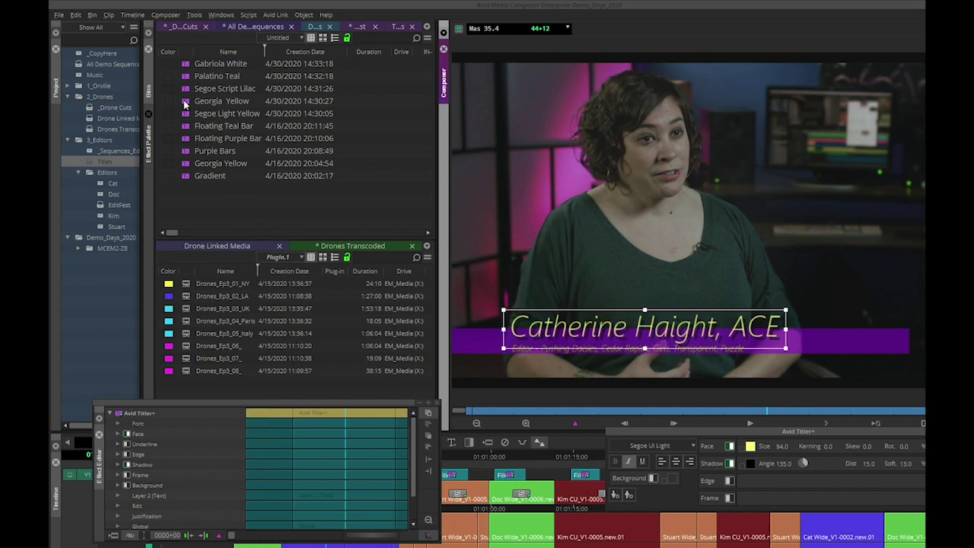
# Step: Apply the saved Georgia Yellow, Segoe Script Lilac and finally Gabriola White title styles to the selected name text
pyautogui.moveTo(185, 104); pyautogui.dragTo(140, 414)
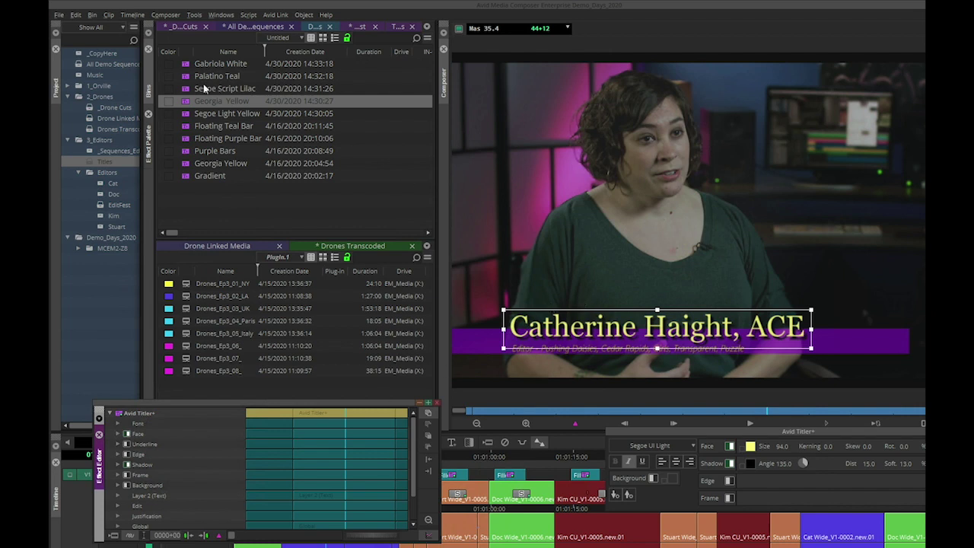
pyautogui.moveTo(185, 89); pyautogui.dragTo(171, 415)
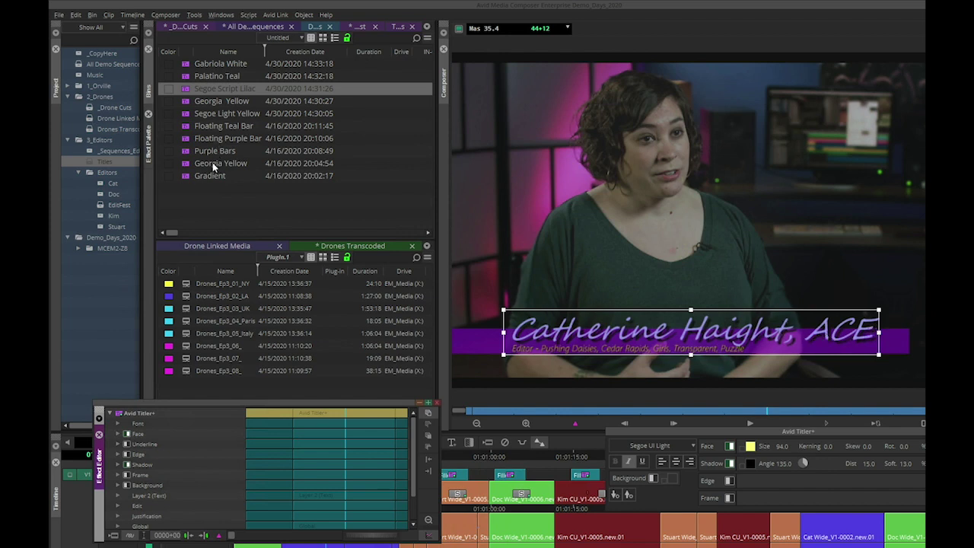
pyautogui.moveTo(186, 67); pyautogui.dragTo(145, 415)
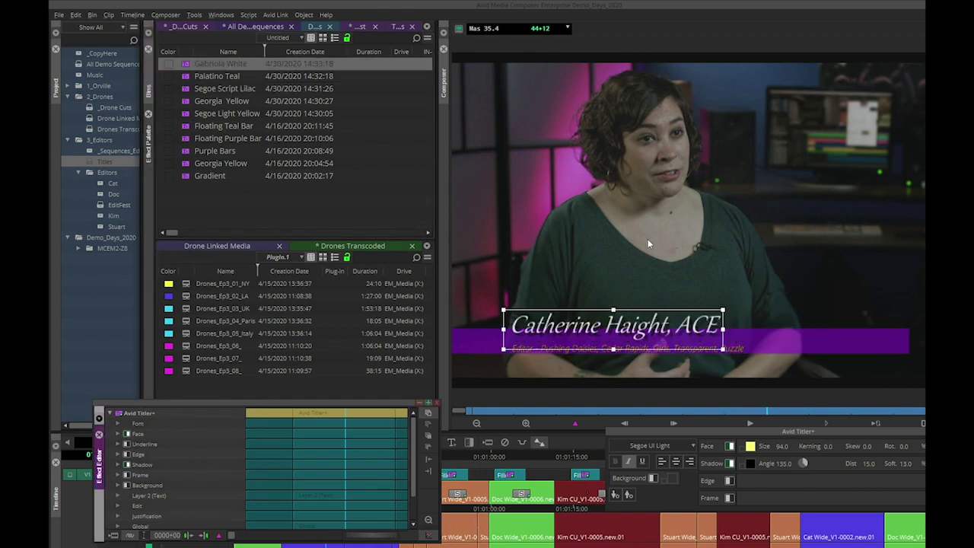
pyautogui.click(497, 376)
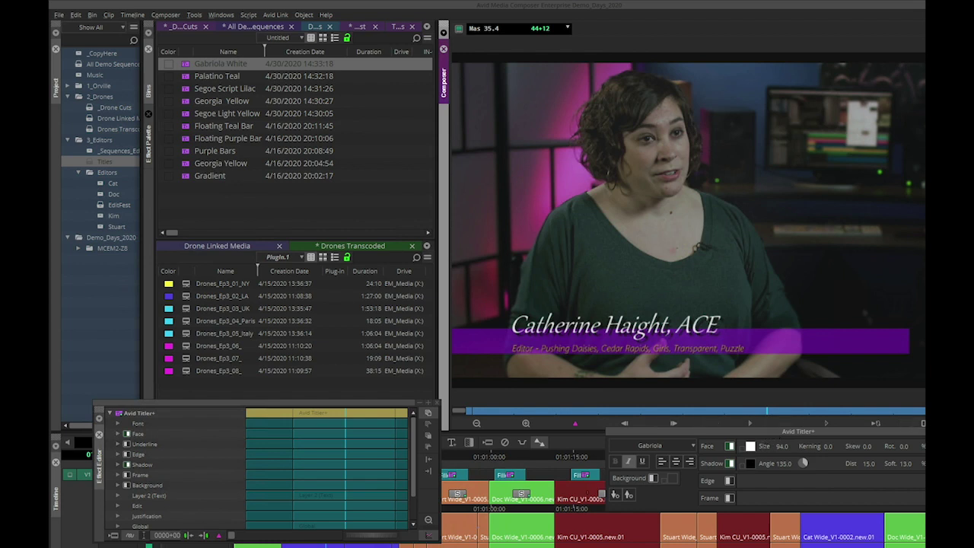
# Step: Draw a large circle over the interviewee and switch its face from solid white to a gradient containing dark blue
pyautogui.moveTo(632, 117); pyautogui.dragTo(837, 279)
pyautogui.click(723, 229)
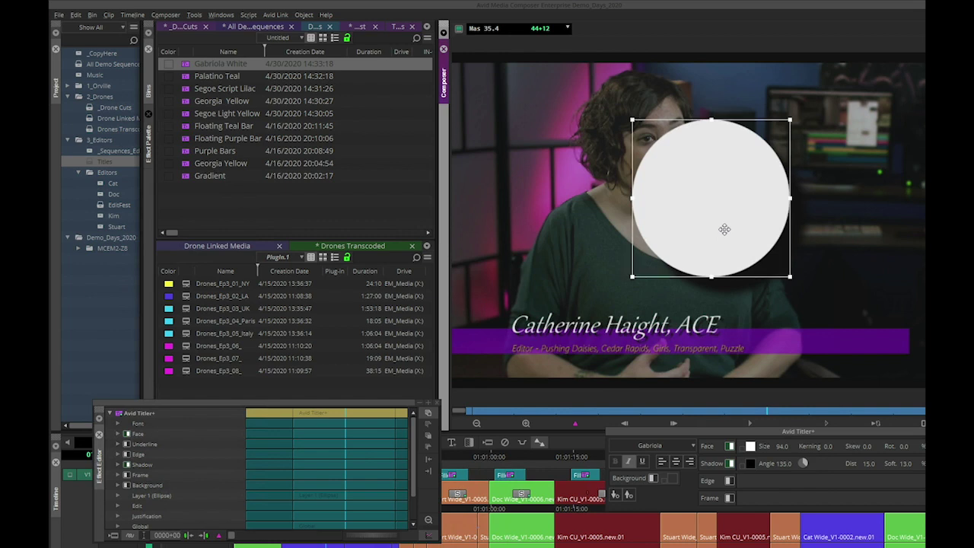
pyautogui.click(744, 451)
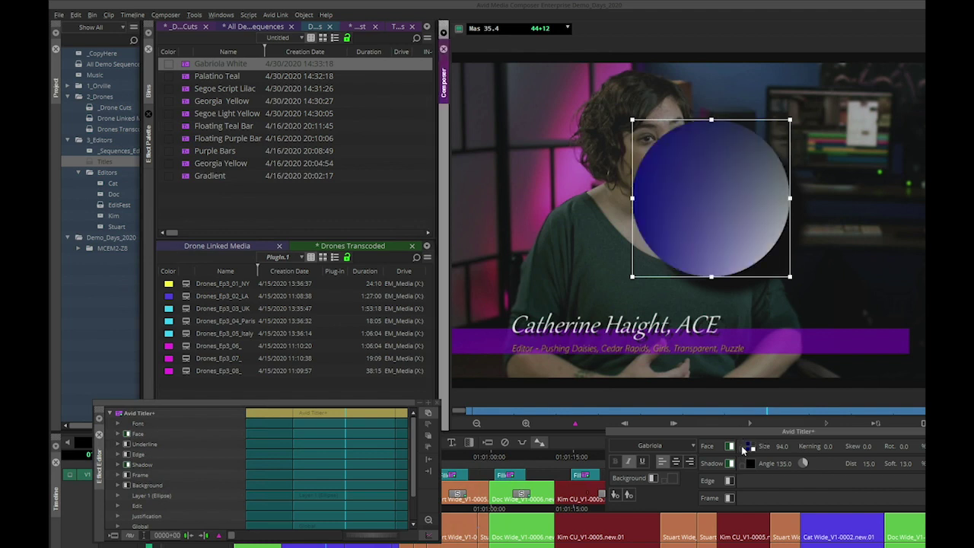
# Step: Change the dark blue upper-left colour of the circle's gradient to yellow
pyautogui.click(750, 445)
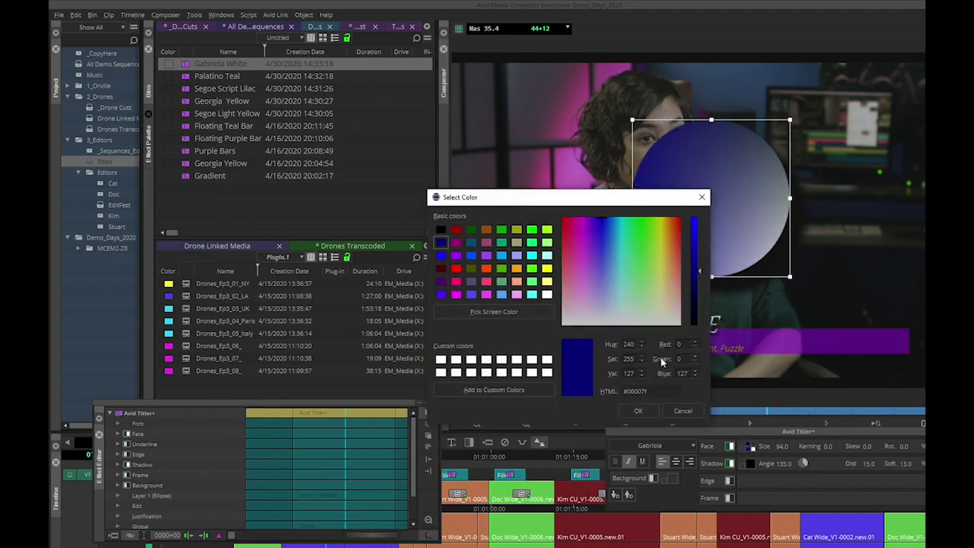
pyautogui.moveTo(625, 242); pyautogui.dragTo(657, 220)
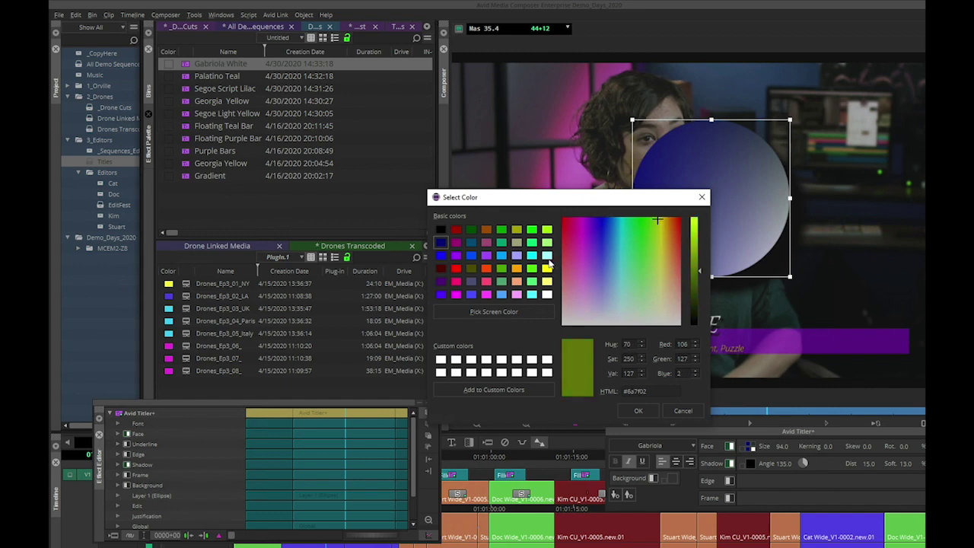
pyautogui.click(546, 268)
pyautogui.click(644, 411)
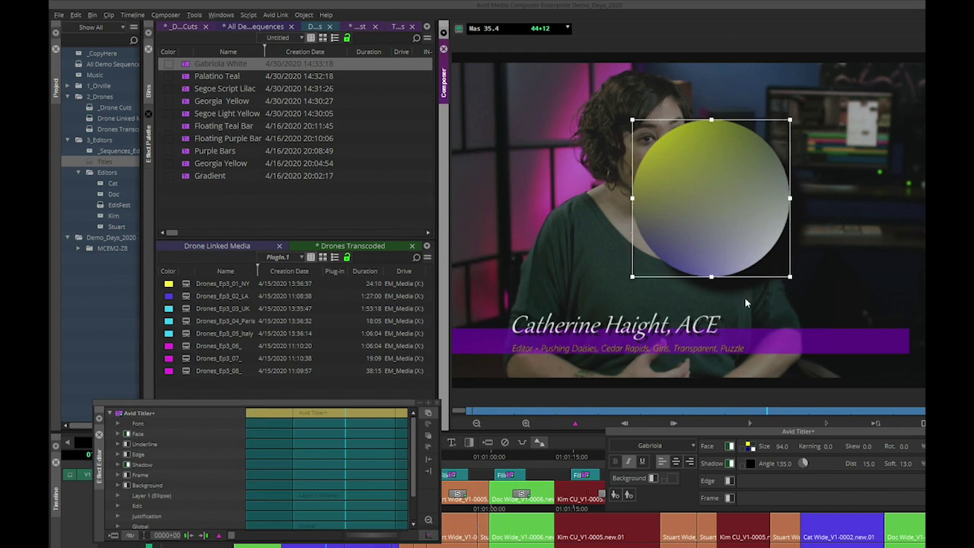
# Step: Deselect the yellow-to-blue gradient circle over the interviewee
pyautogui.click(811, 197)
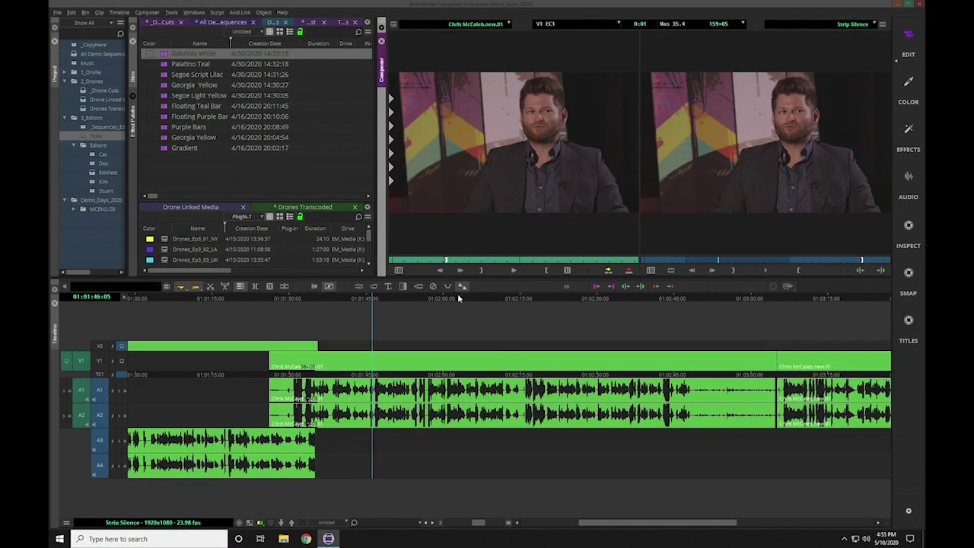
# Step: Park the Strip Silence sequence at 01:02:13:13 and change the project format's color space to RGB ACES
pyautogui.moveTo(459, 298); pyautogui.dragTo(512, 297)
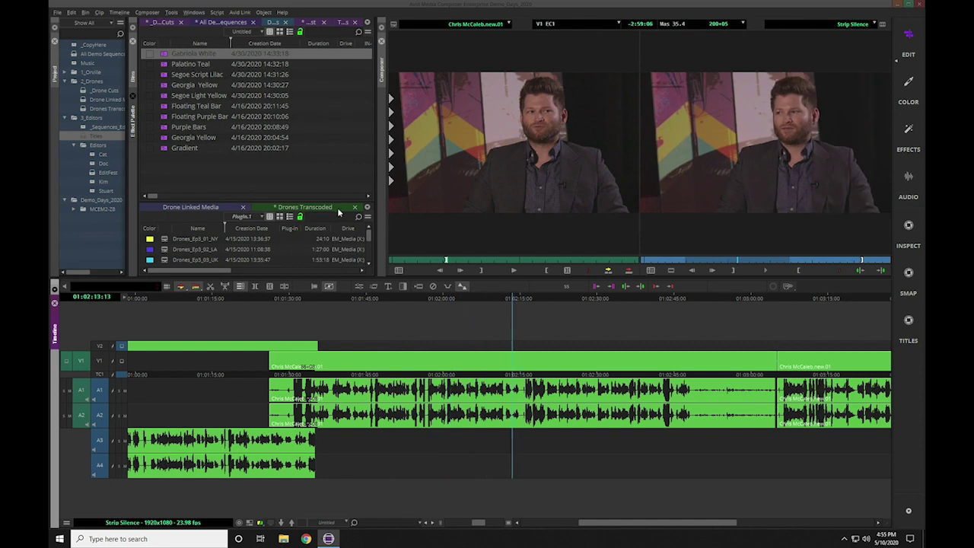
pyautogui.click(57, 13)
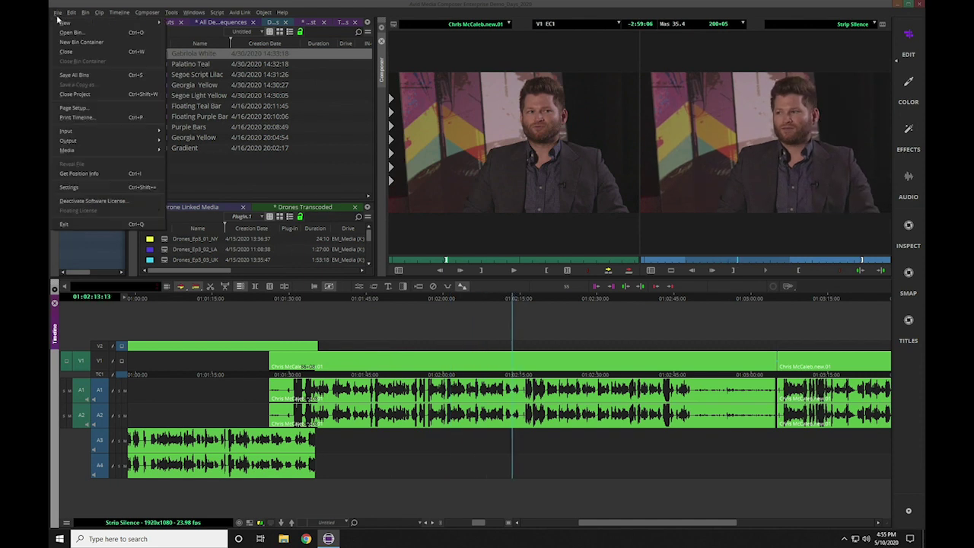
pyautogui.click(85, 188)
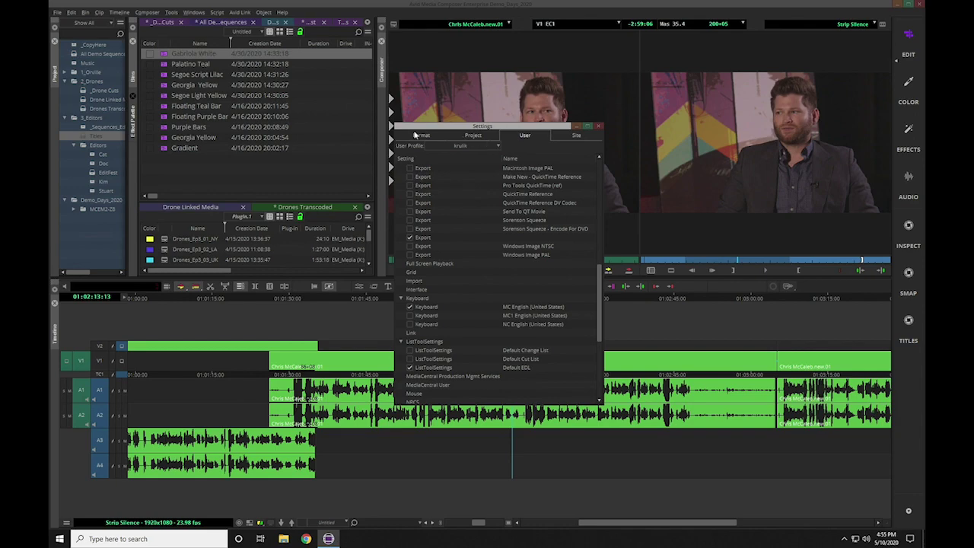
pyautogui.click(416, 134)
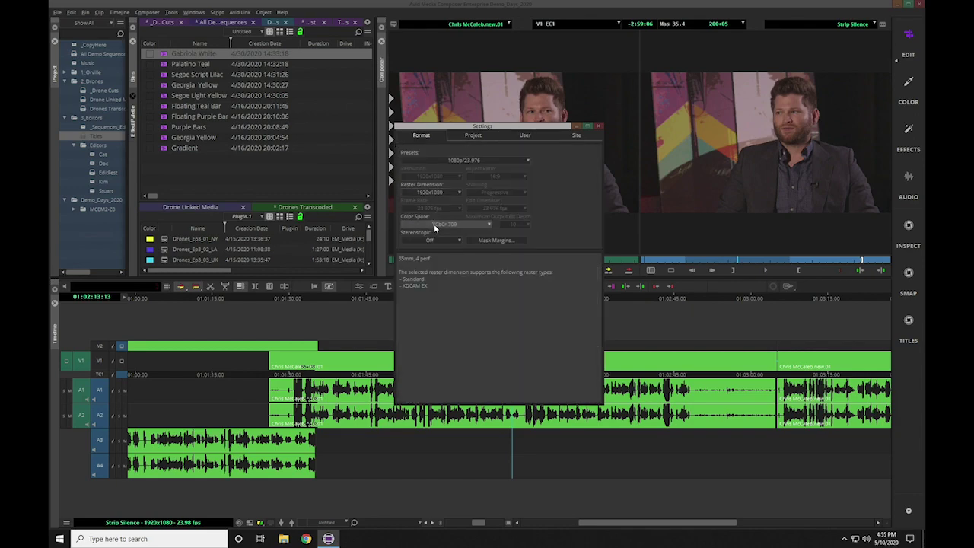
pyautogui.click(435, 225)
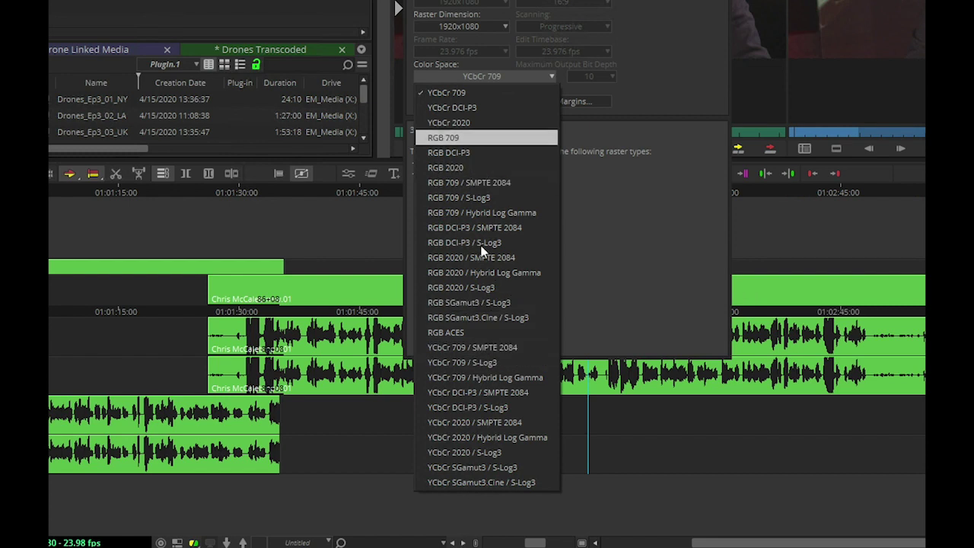
pyautogui.click(479, 332)
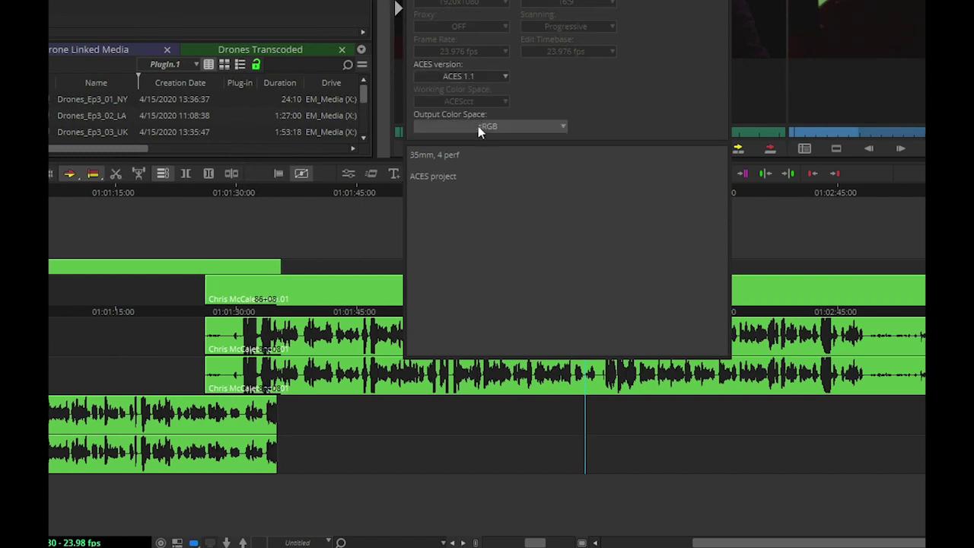
# Step: Examine the output color space options available for the ACES project, keep the current choice, and close the settings
pyautogui.click(478, 127)
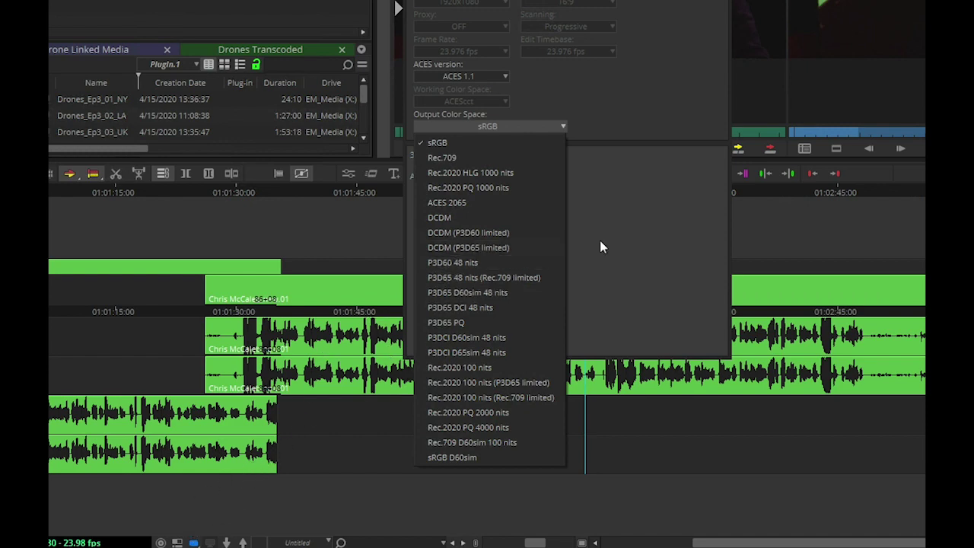
pyautogui.click(654, 237)
pyautogui.click(669, 34)
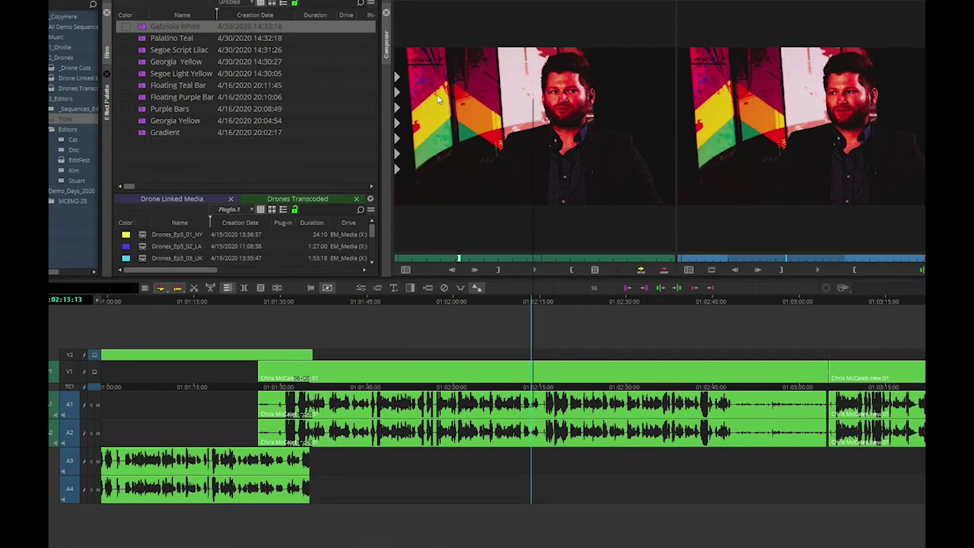
# Step: In the loaded interview clip's source settings, add and apply the ACES Generic color adapter Rec709 to ACES
pyautogui.rightClick(438, 102)
pyautogui.click(488, 131)
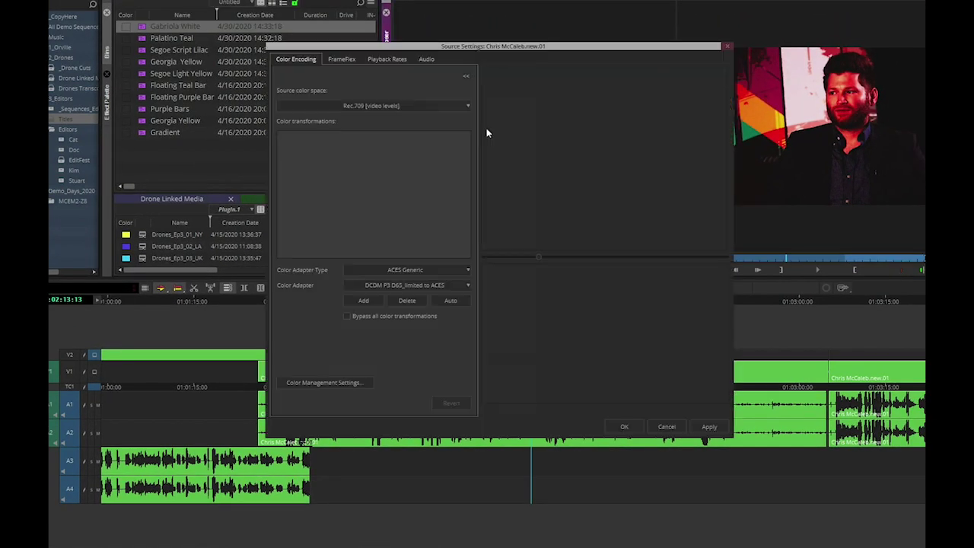
pyautogui.moveTo(539, 47); pyautogui.dragTo(454, 156)
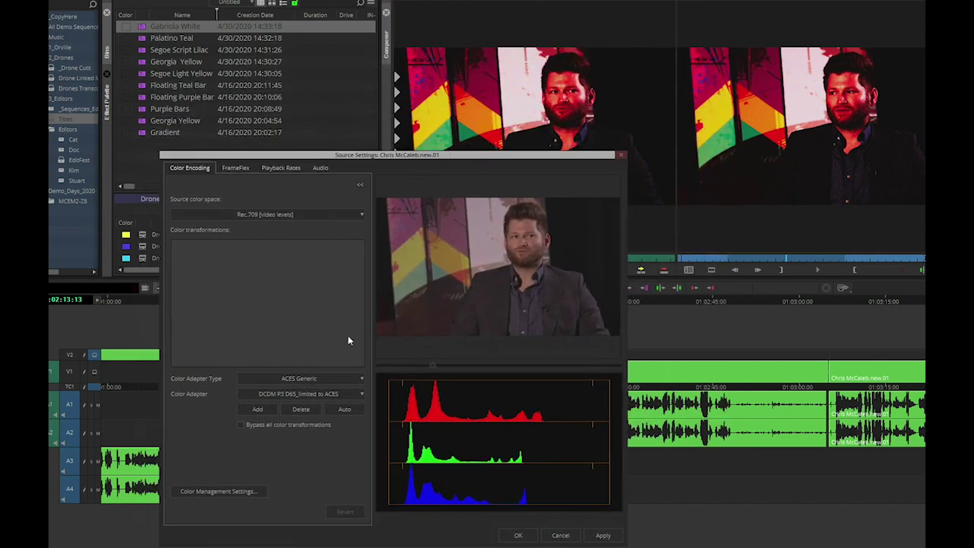
pyautogui.click(314, 378)
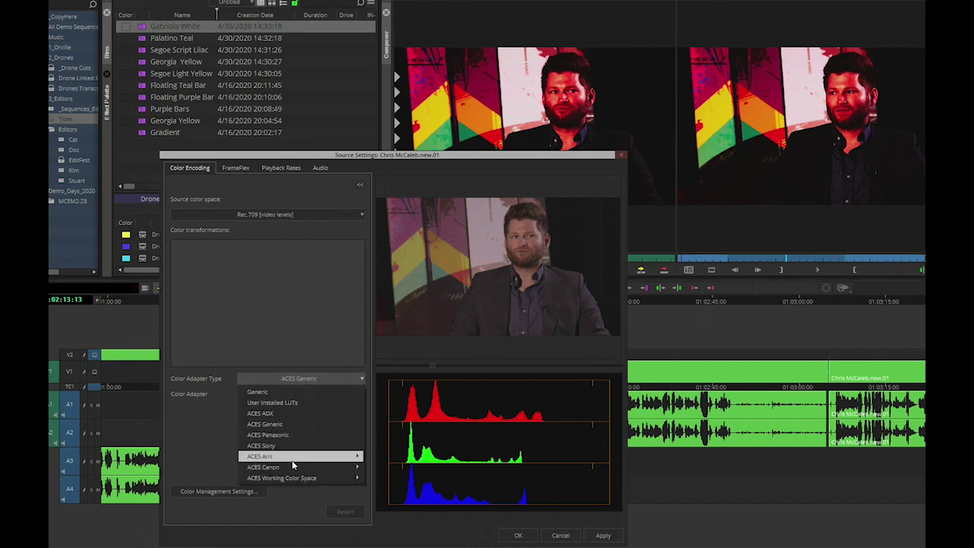
pyautogui.click(230, 446)
pyautogui.click(302, 395)
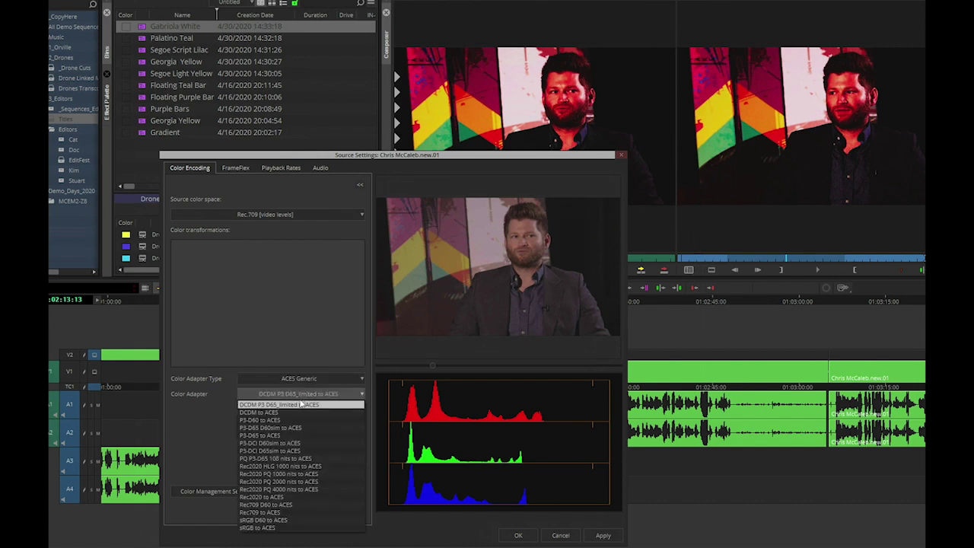
pyautogui.click(293, 512)
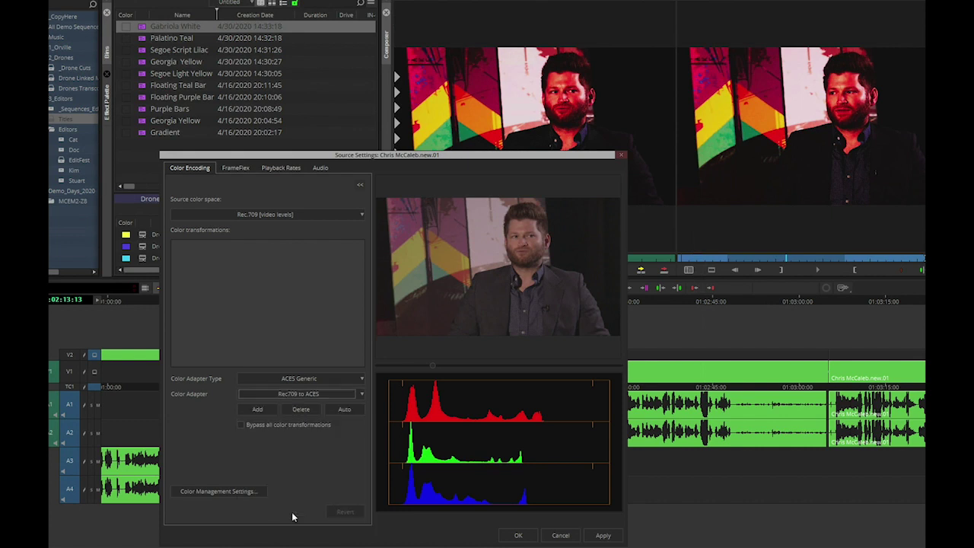
pyautogui.click(262, 409)
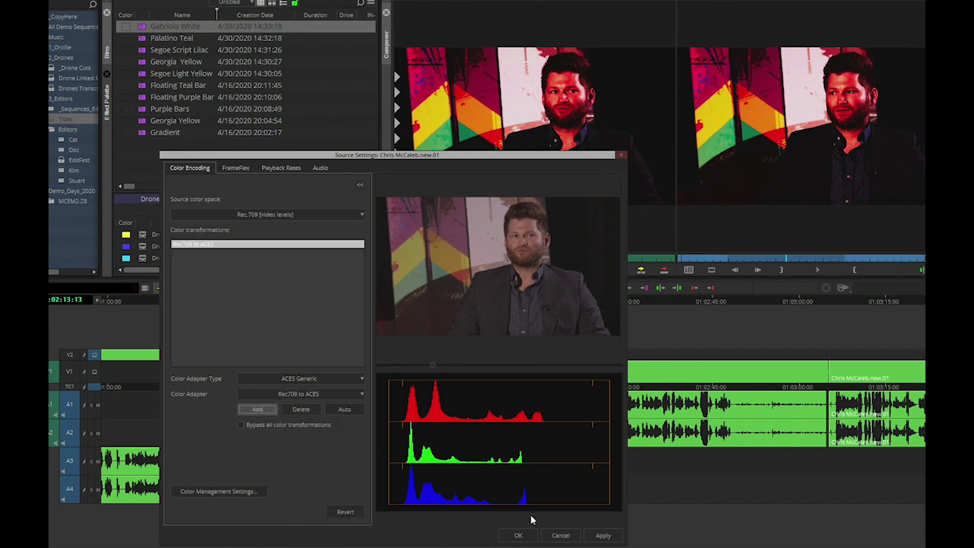
pyautogui.click(601, 534)
pyautogui.moveTo(575, 160); pyautogui.dragTo(531, 222)
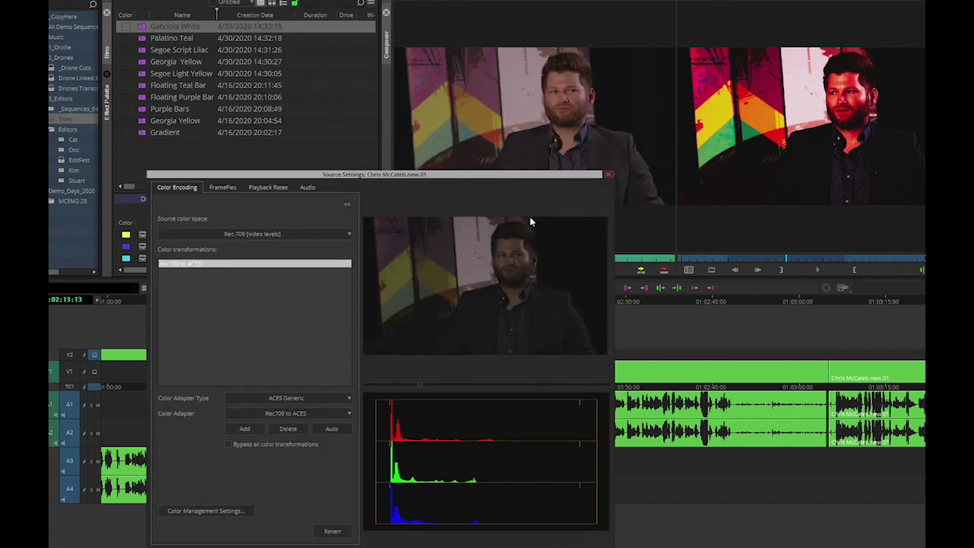
pyautogui.click(578, 218)
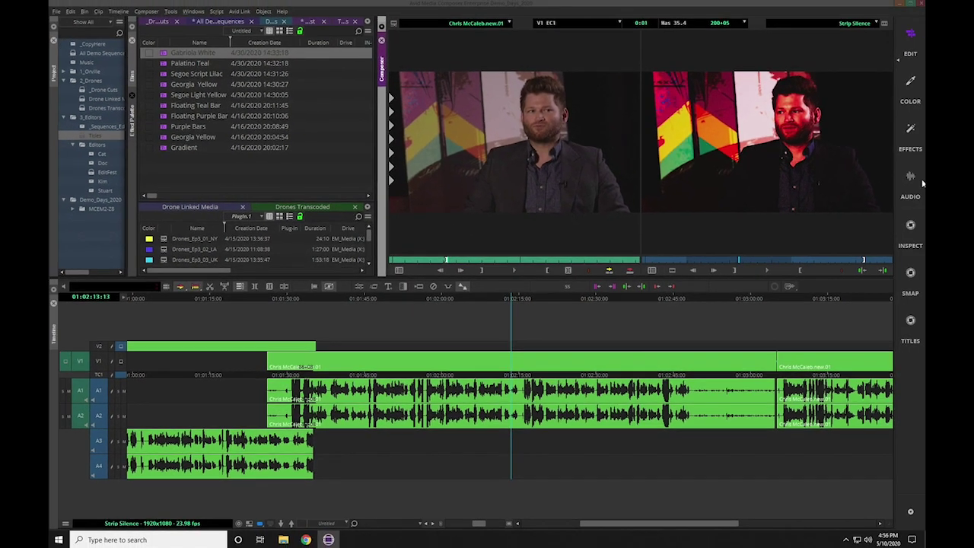
# Step: Color-correct the current timeline shot by setting master gamma to about 0.955 and shifting the highlights hue offset slightly
pyautogui.click(907, 80)
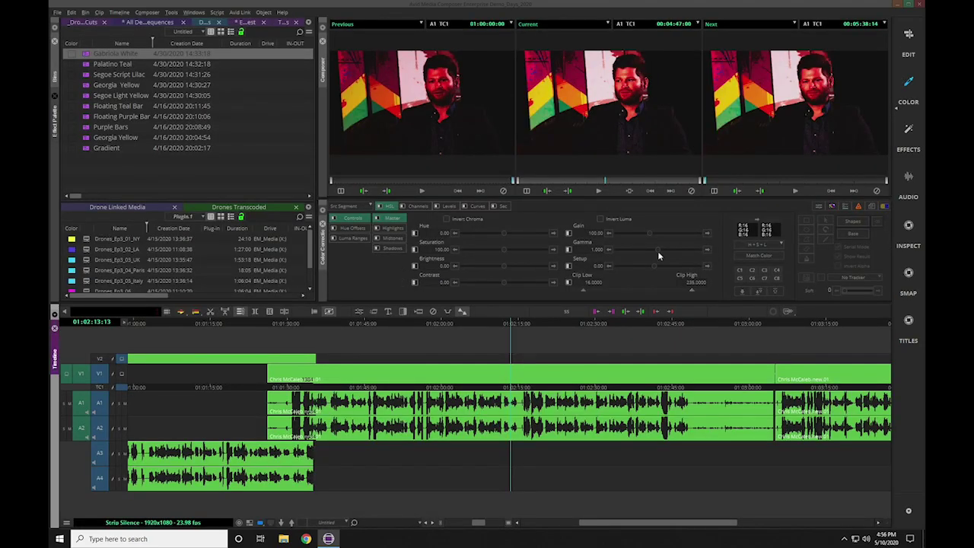
pyautogui.moveTo(657, 247); pyautogui.dragTo(652, 257)
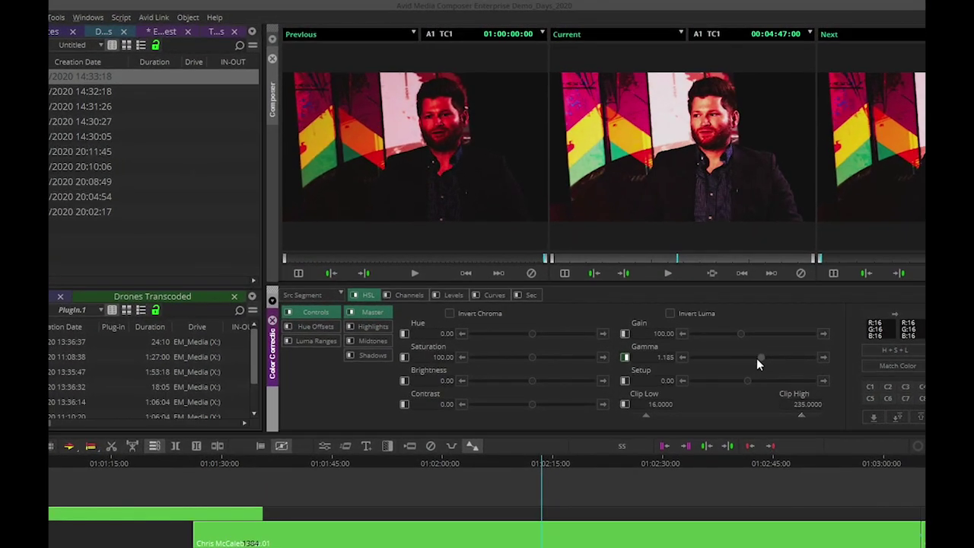
pyautogui.moveTo(746, 362); pyautogui.dragTo(726, 366)
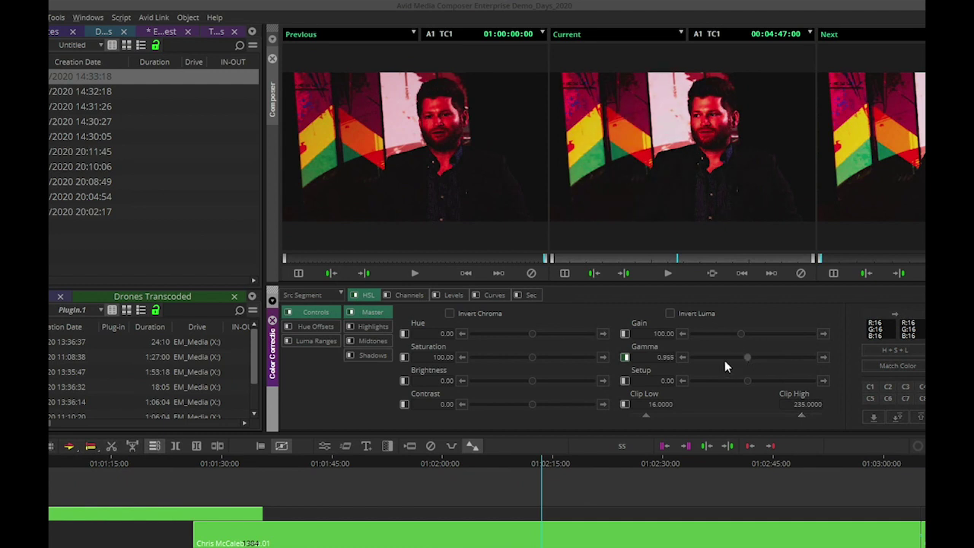
pyautogui.click(315, 327)
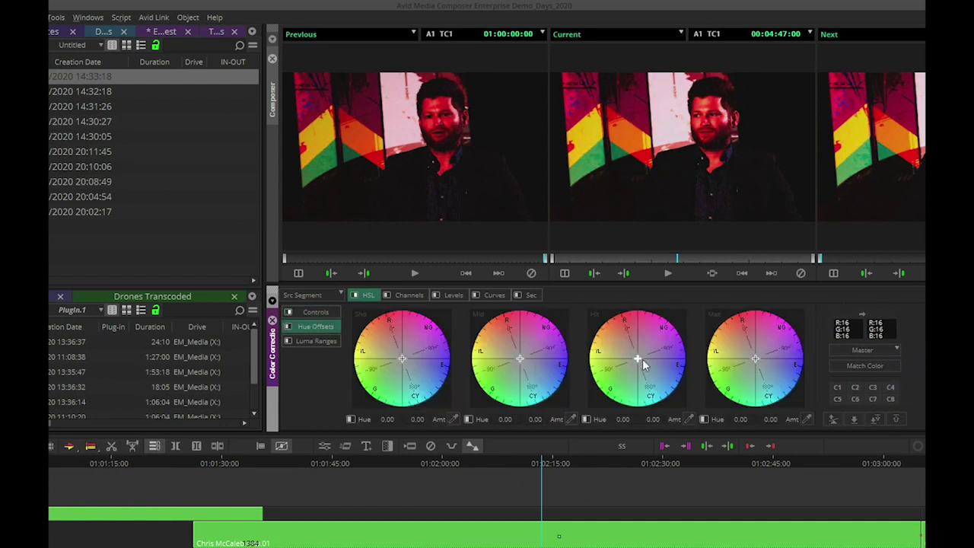
pyautogui.moveTo(640, 358); pyautogui.dragTo(648, 341)
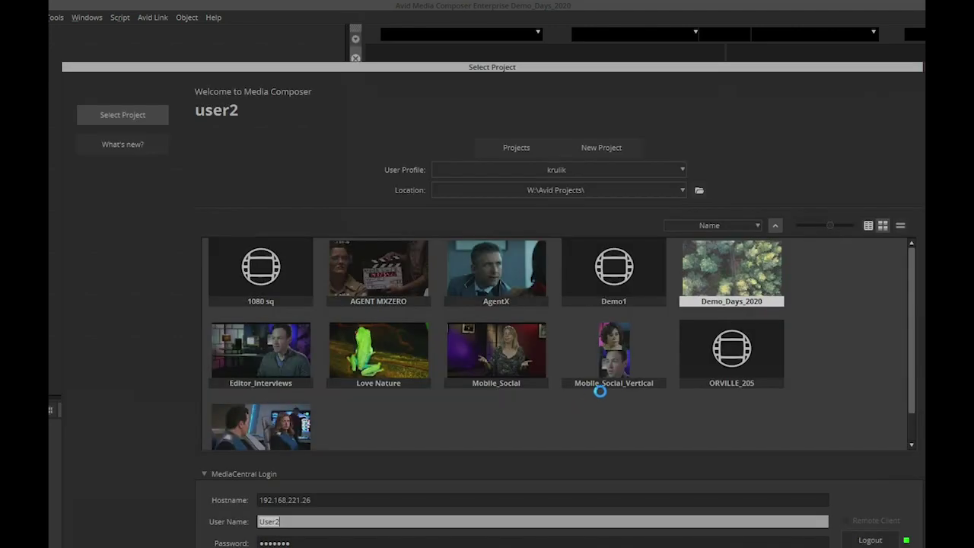
# Step: Open the Mobile_Social project from the project selection window
pyautogui.click(490, 350)
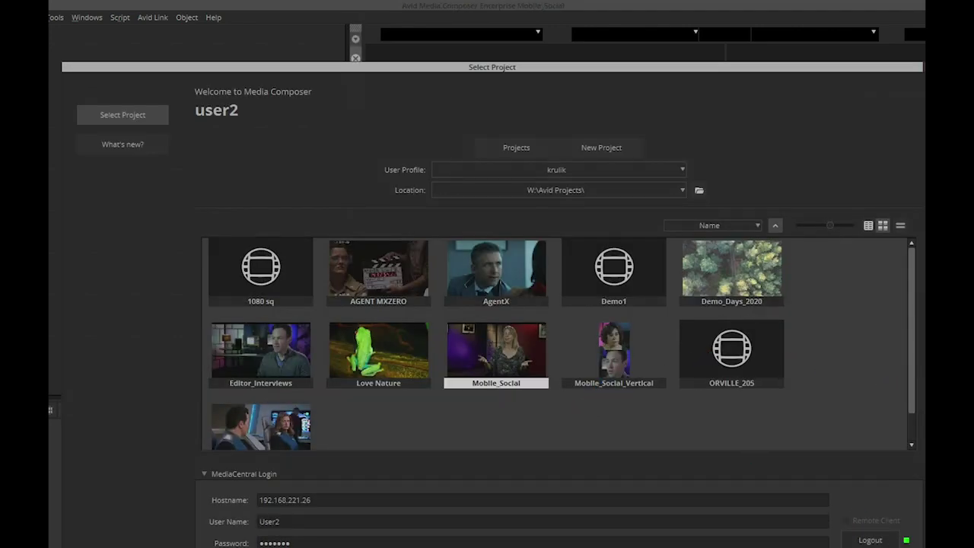
pyautogui.press('Return')
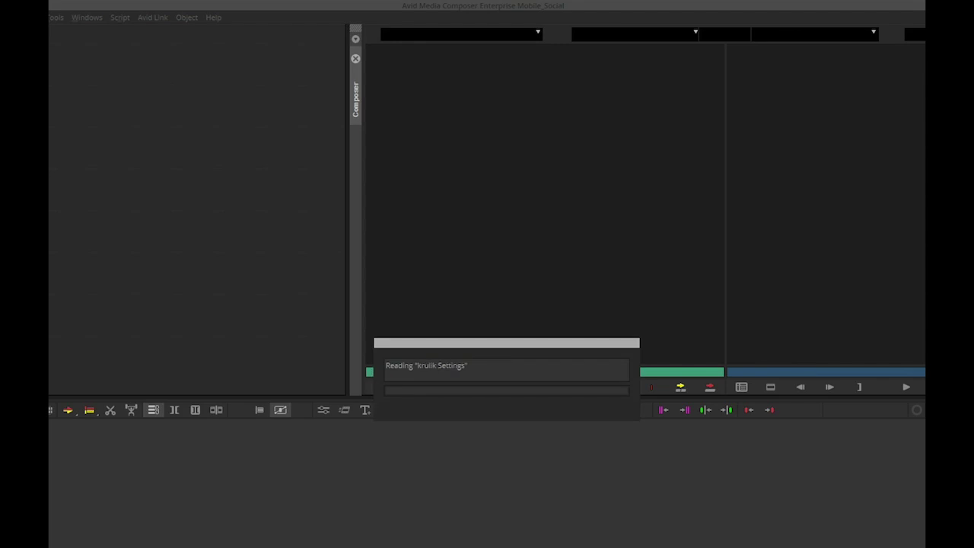
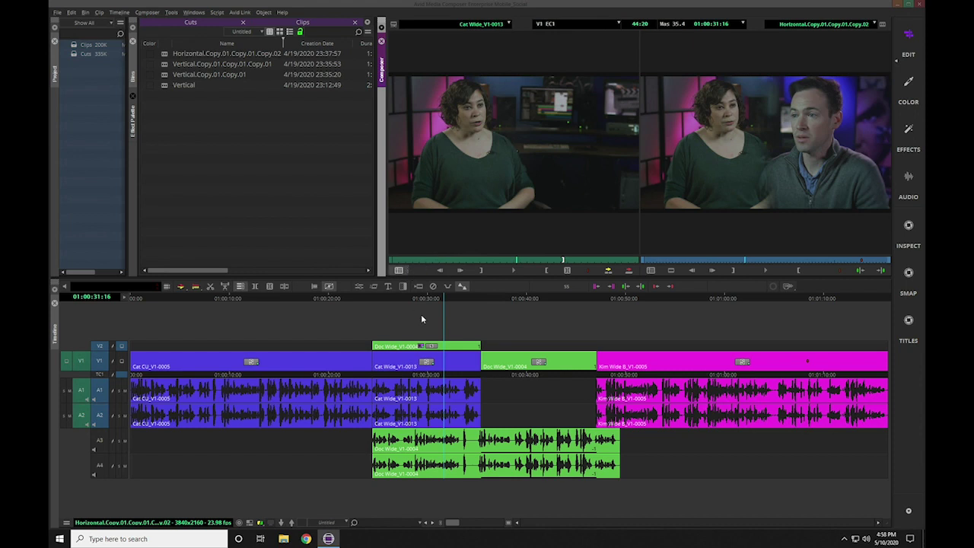
# Step: Review the horizontal sequence around the two-person composite shot, playing a short section of it
pyautogui.click(341, 298)
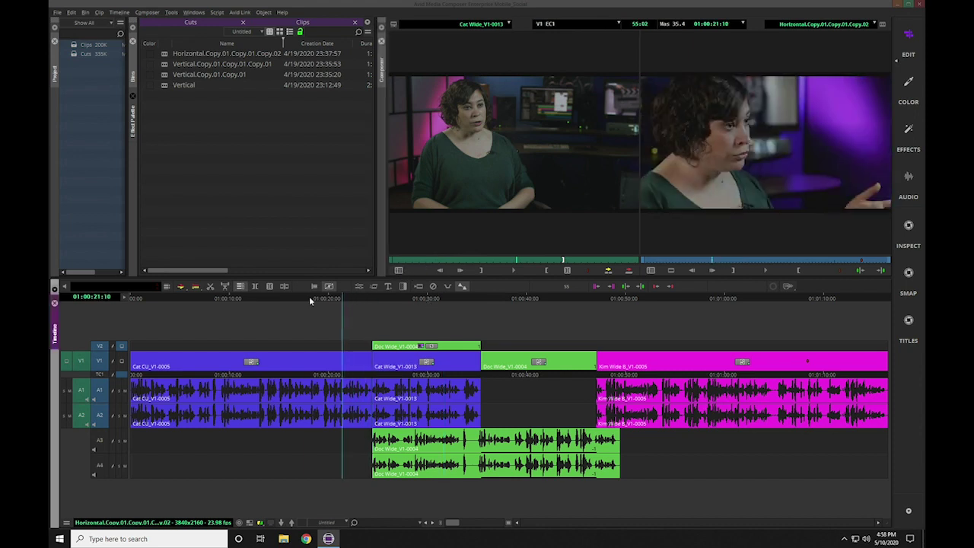
pyautogui.click(407, 298)
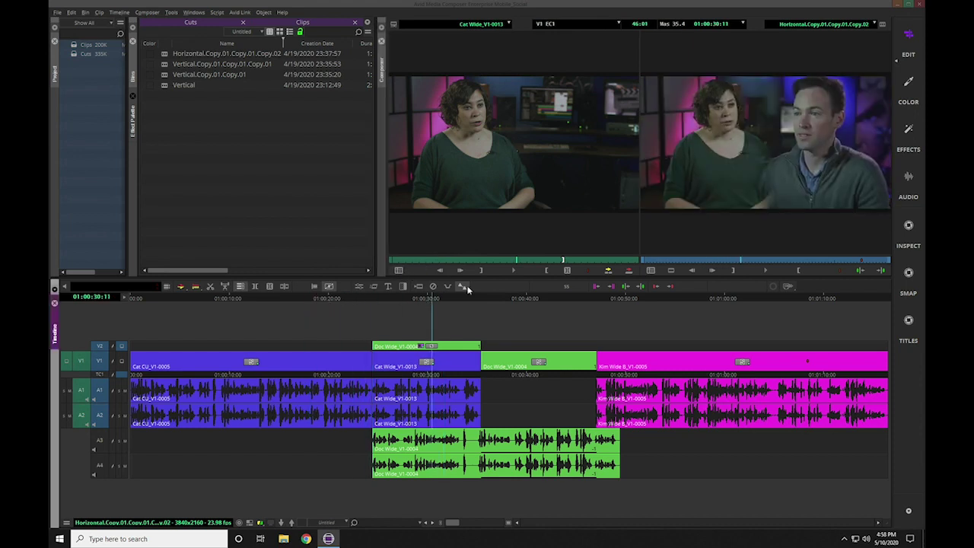
pyautogui.click(393, 293)
pyautogui.press('space')
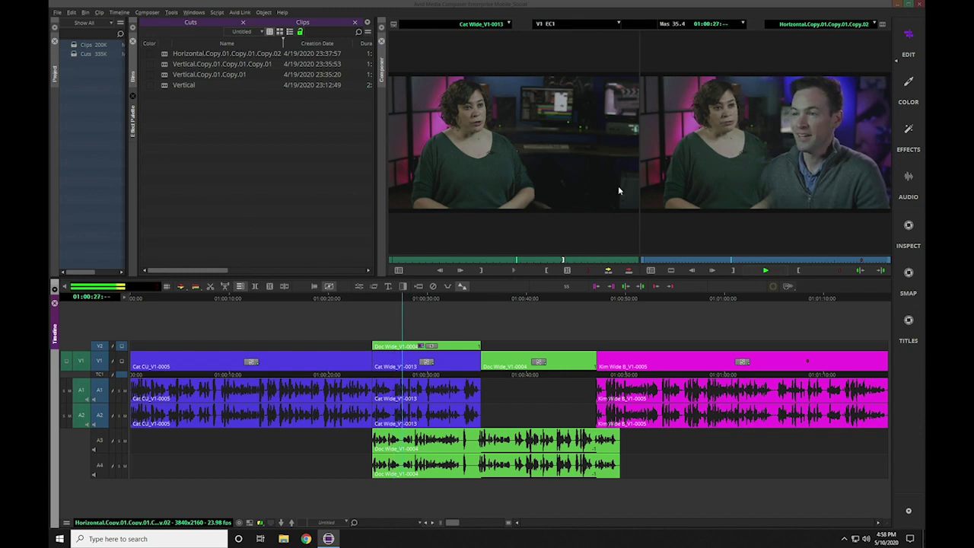
pyautogui.press('space')
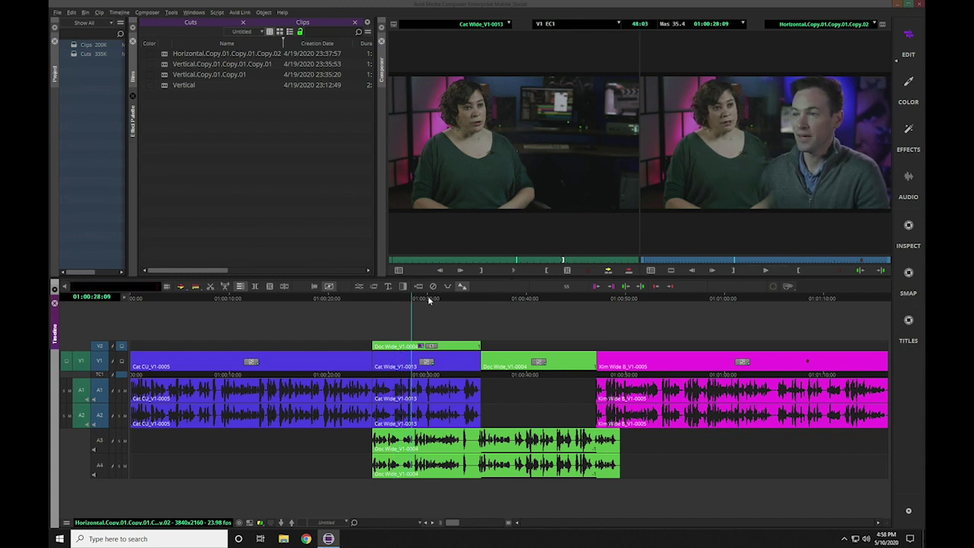
pyautogui.click(406, 297)
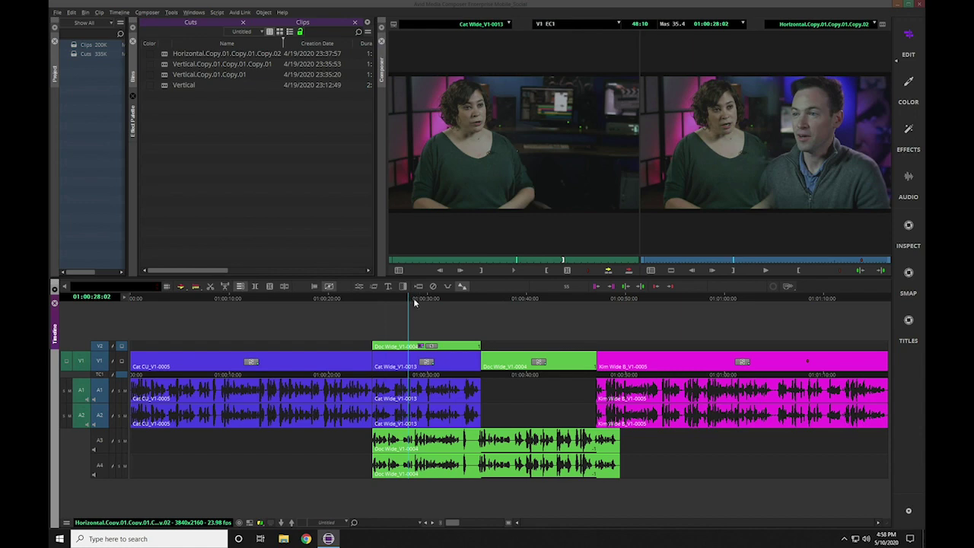
# Step: Try a 9:16 FrameFlex frame on source clip Cat Wide_V1-0013, shifted to X -18.38 to center the woman
pyautogui.rightClick(452, 136)
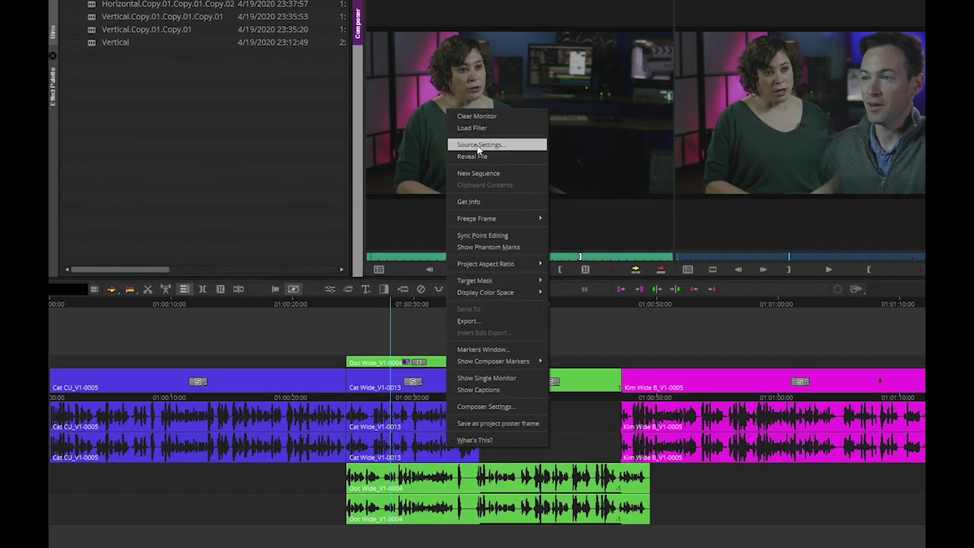
pyautogui.click(477, 145)
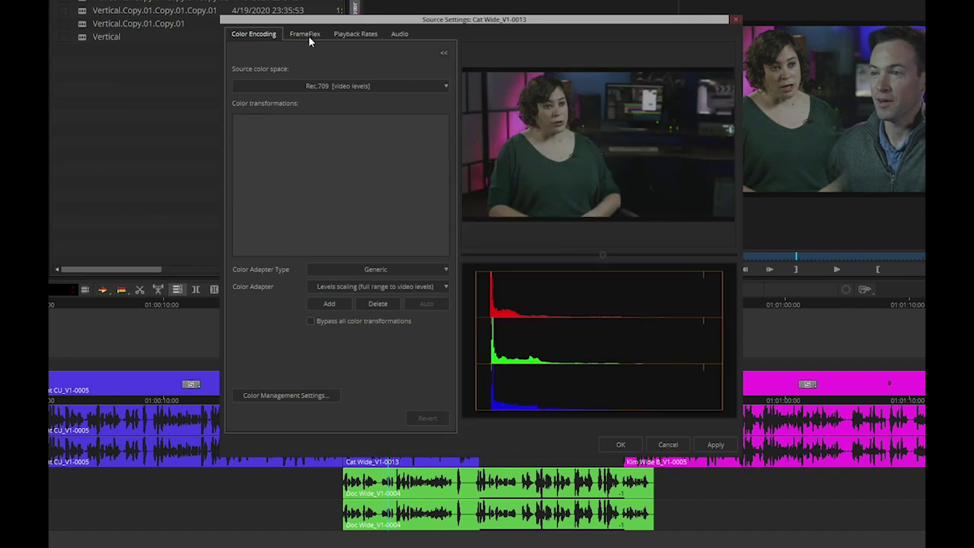
pyautogui.click(315, 32)
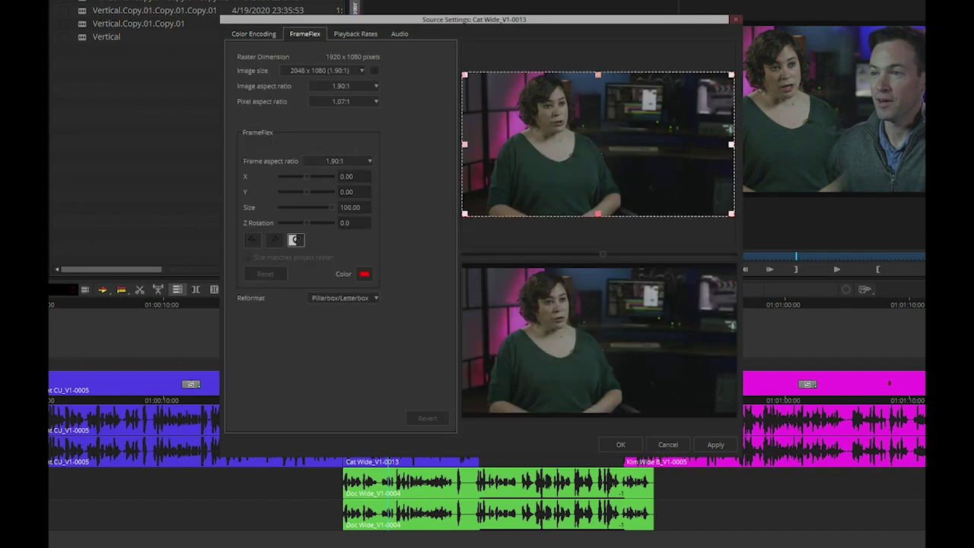
pyautogui.click(336, 160)
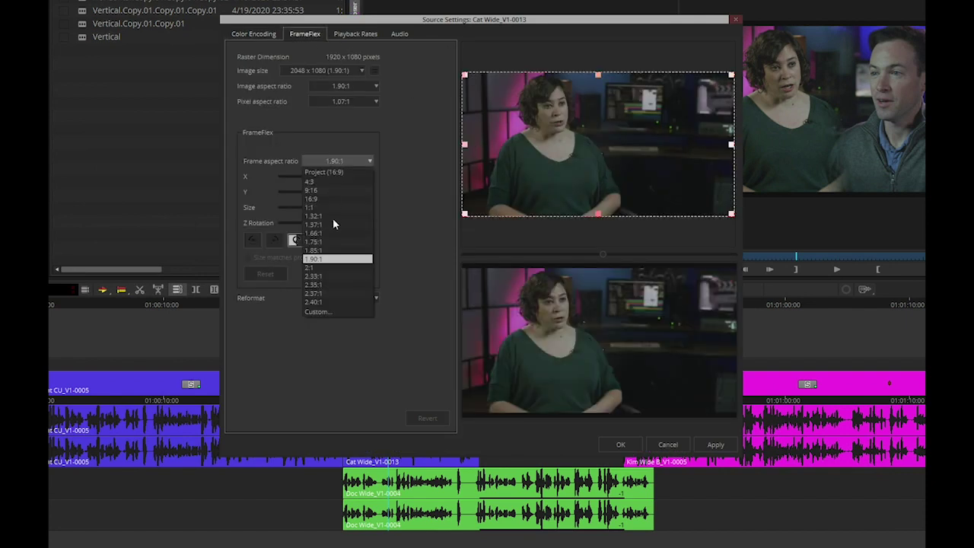
pyautogui.click(328, 188)
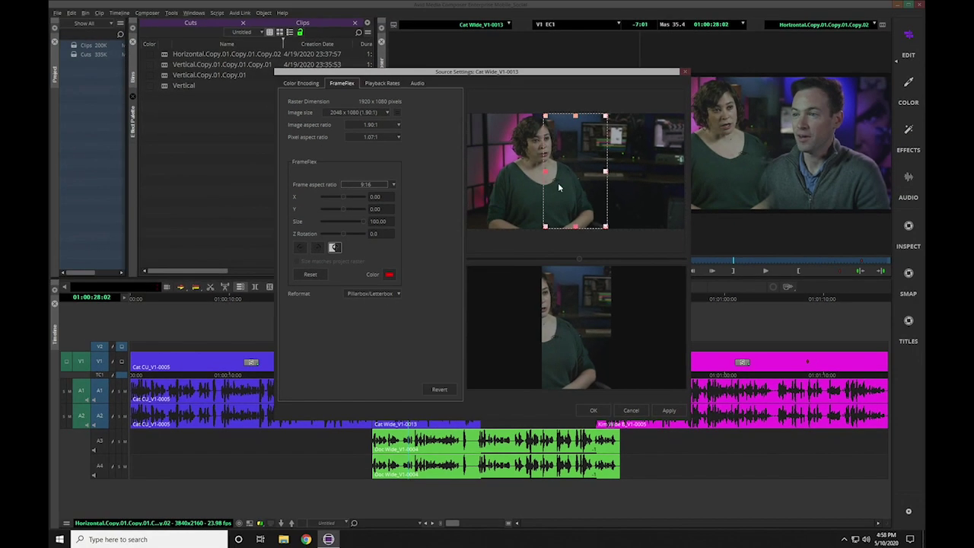
pyautogui.moveTo(575, 159); pyautogui.dragTo(540, 116)
pyautogui.moveTo(530, 191); pyautogui.dragTo(539, 192)
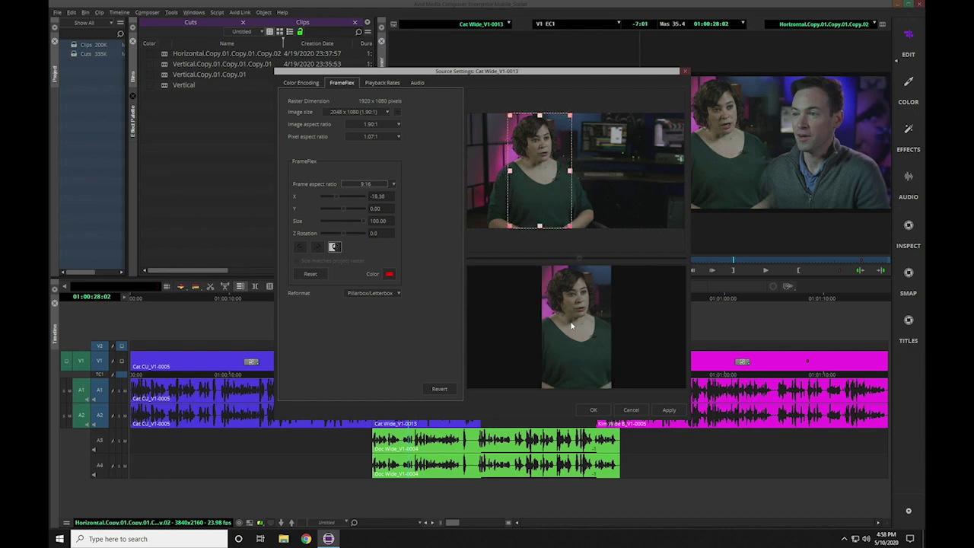
pyautogui.click(630, 410)
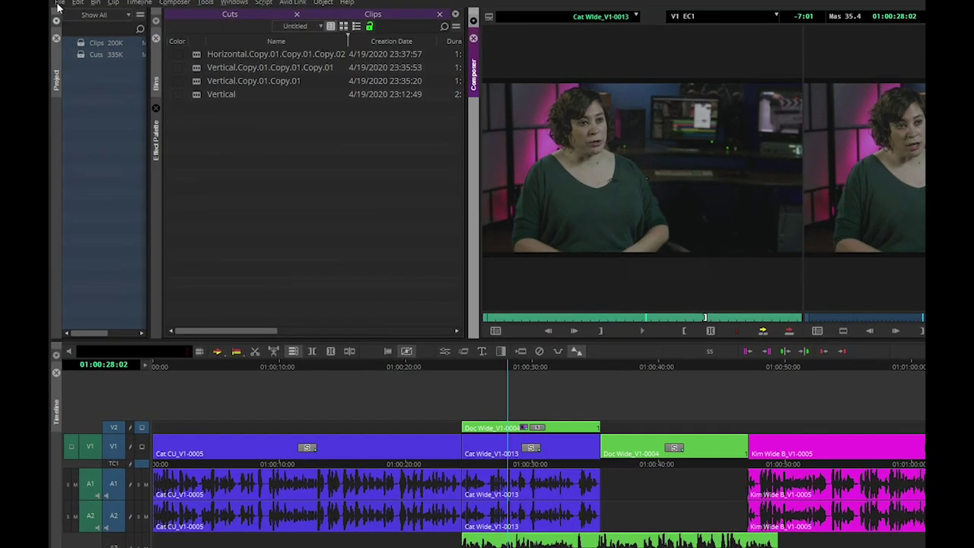
# Step: Set the project's mask margins preset to 9:16 in the format settings, then close the settings
pyautogui.click(59, 3)
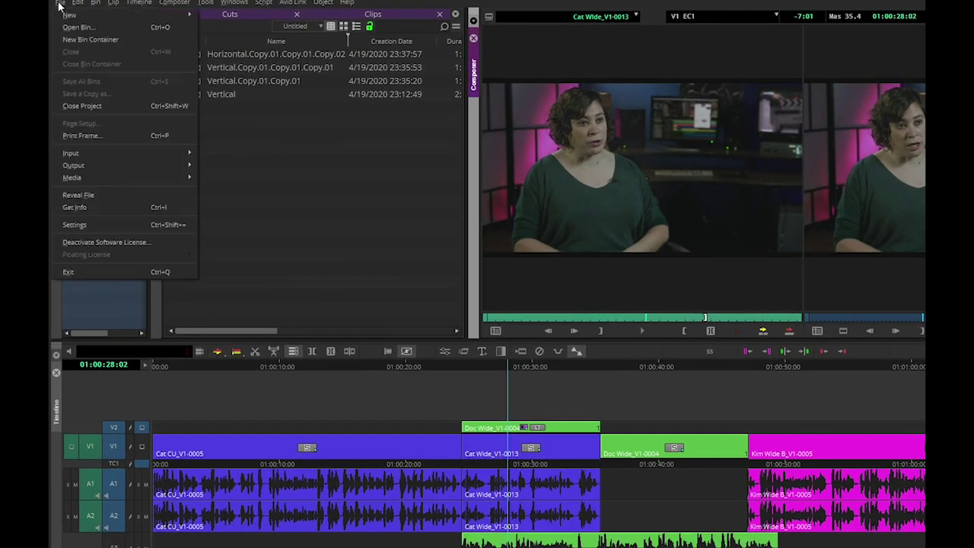
pyautogui.click(97, 224)
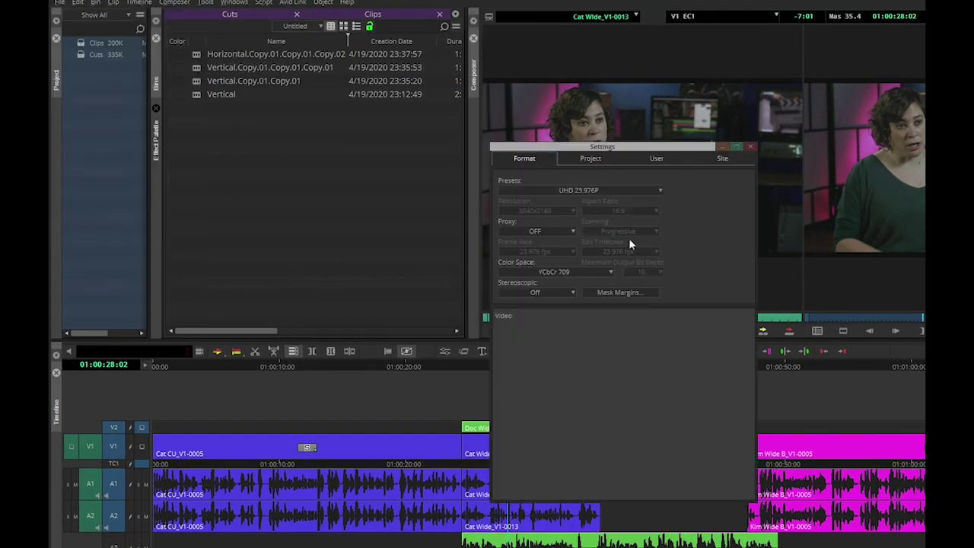
pyautogui.click(622, 293)
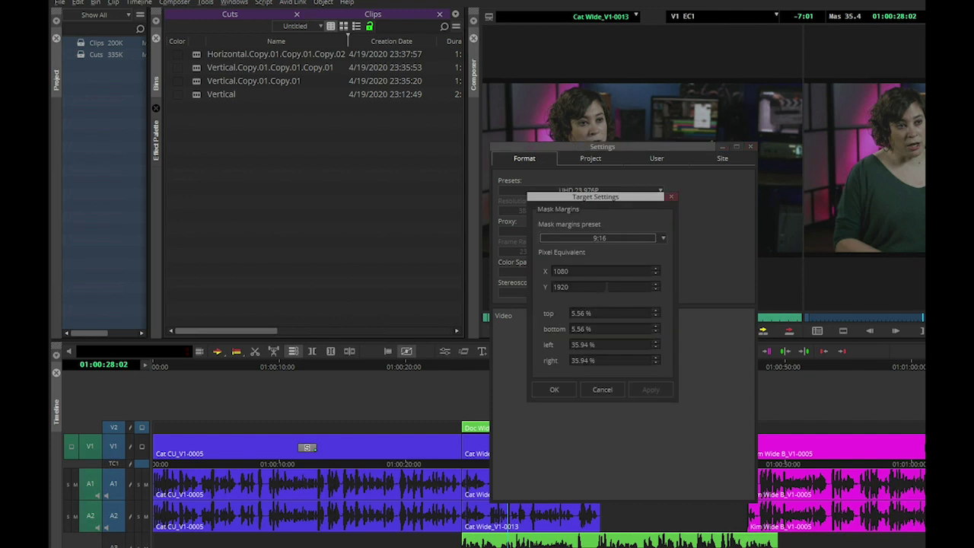
pyautogui.click(558, 236)
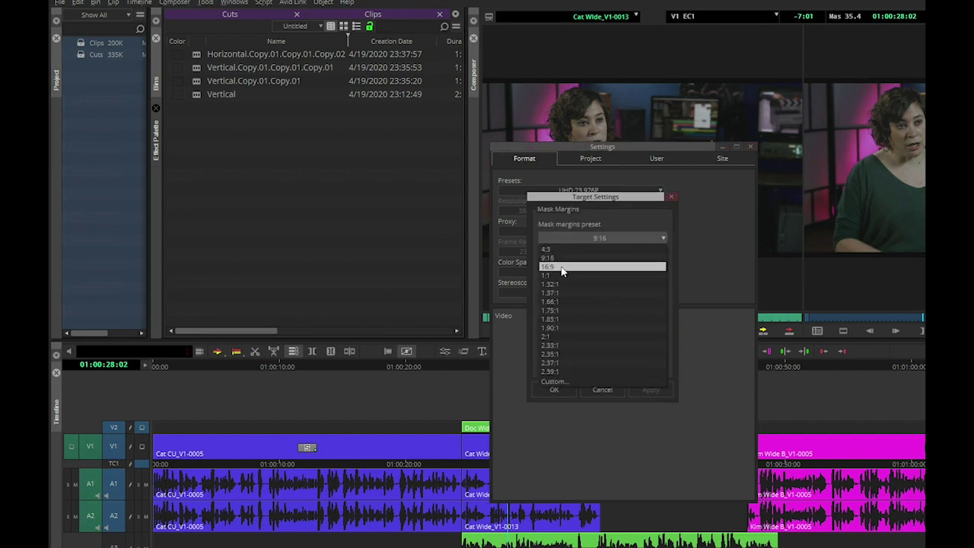
pyautogui.click(560, 258)
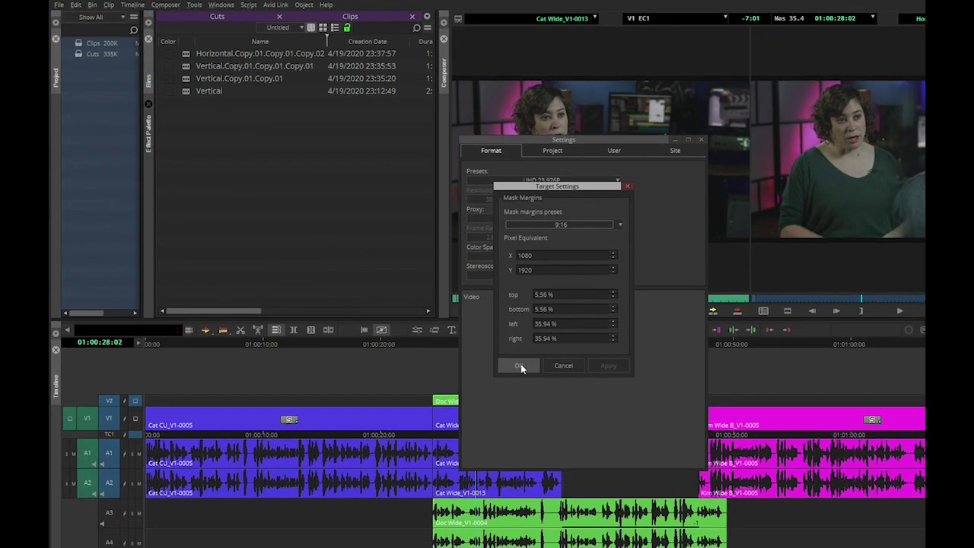
pyautogui.click(554, 388)
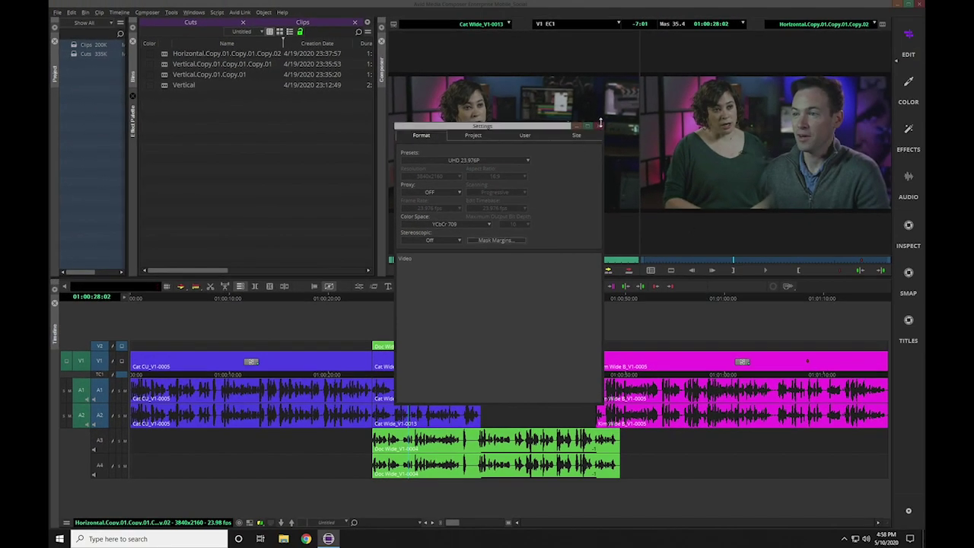
pyautogui.click(597, 127)
# Step: Overlay the 9:16 target mask on the record monitor as Mix to White and check the two-person composite shot's framing
pyautogui.moveTo(425, 299); pyautogui.dragTo(372, 307)
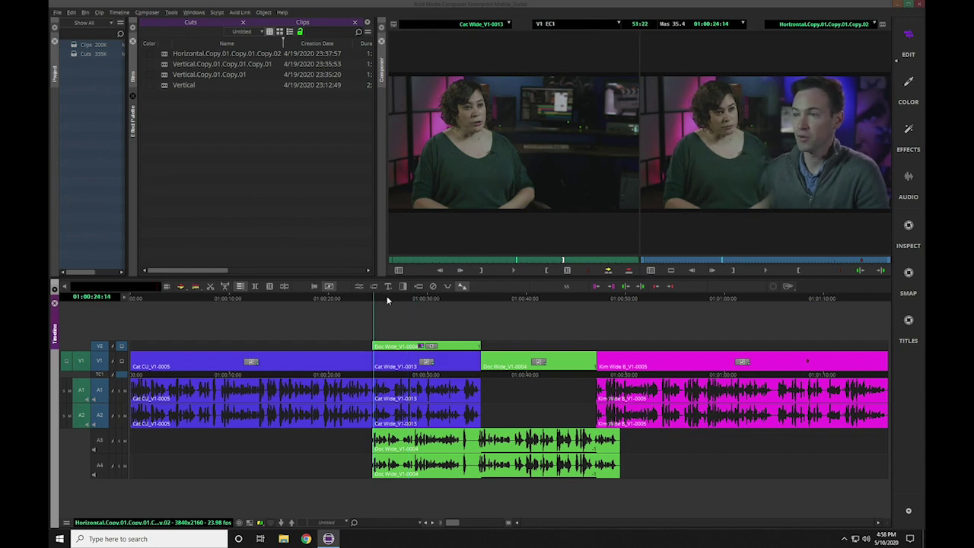
pyautogui.rightClick(764, 128)
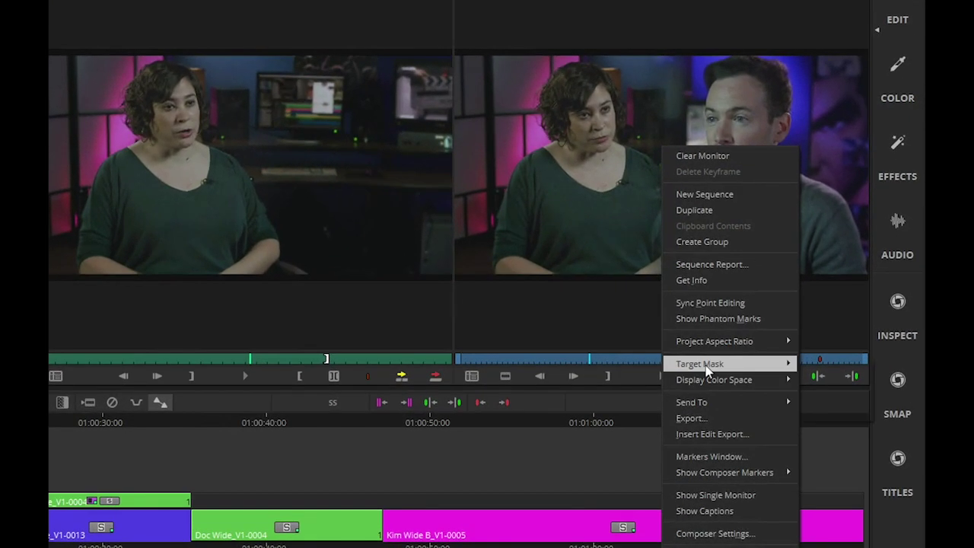
pyautogui.moveTo(807, 297)
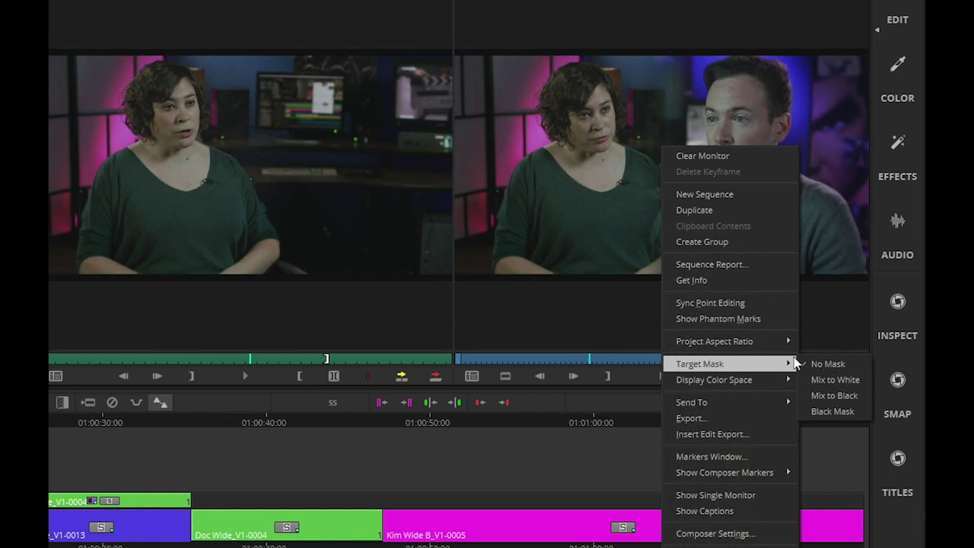
pyautogui.click(835, 379)
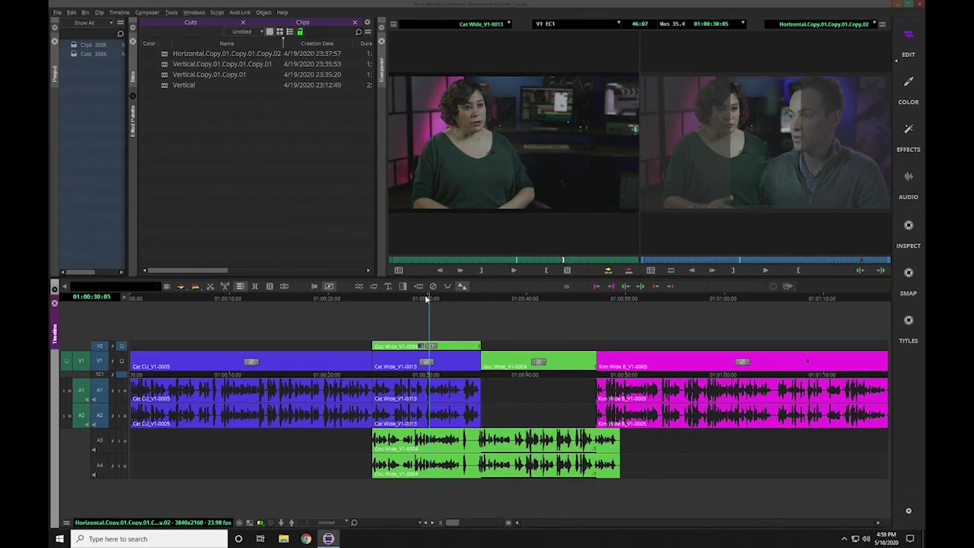
pyautogui.click(424, 297)
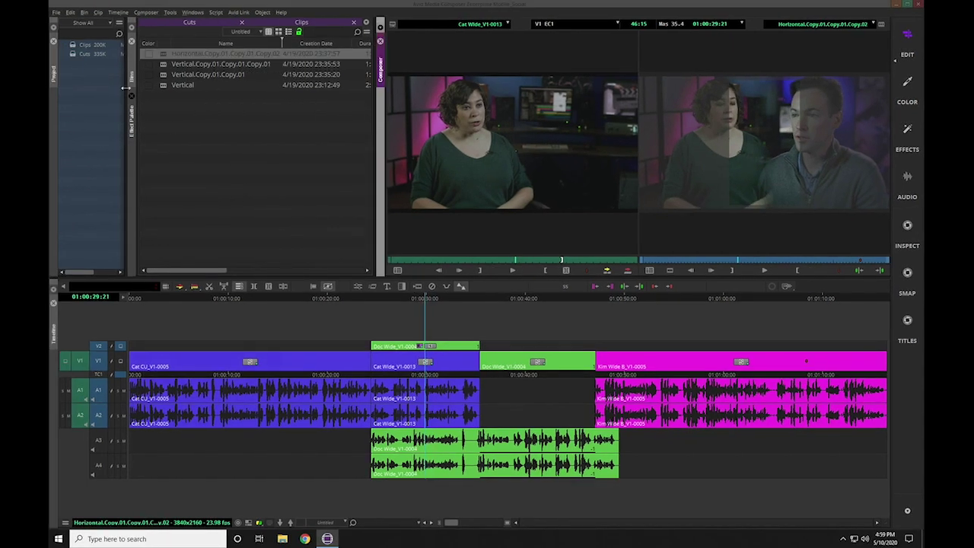
# Step: Load the Vertical.Copy.01.Copy.01 sequence and review the framing of the woman's close-up and the stacked two-person shot
pyautogui.doubleClick(163, 75)
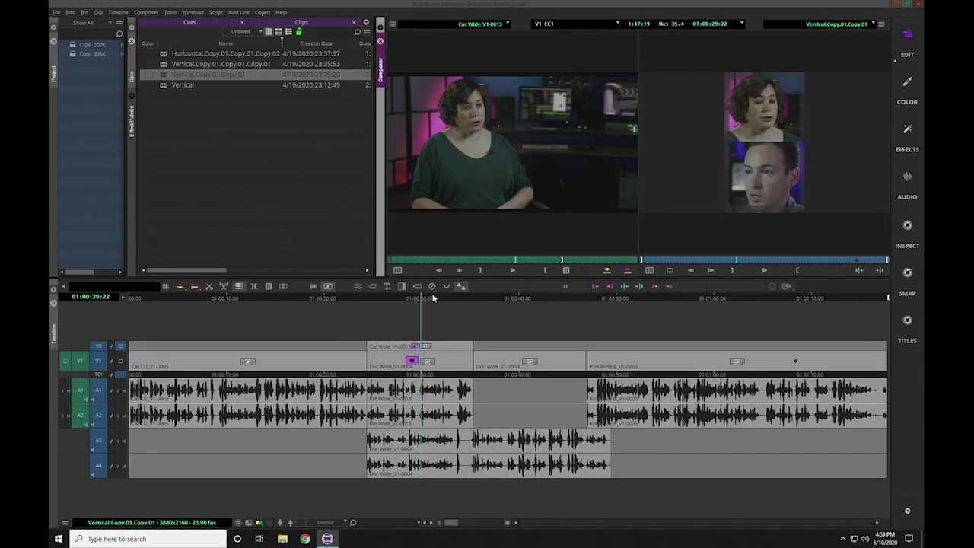
pyautogui.click(327, 298)
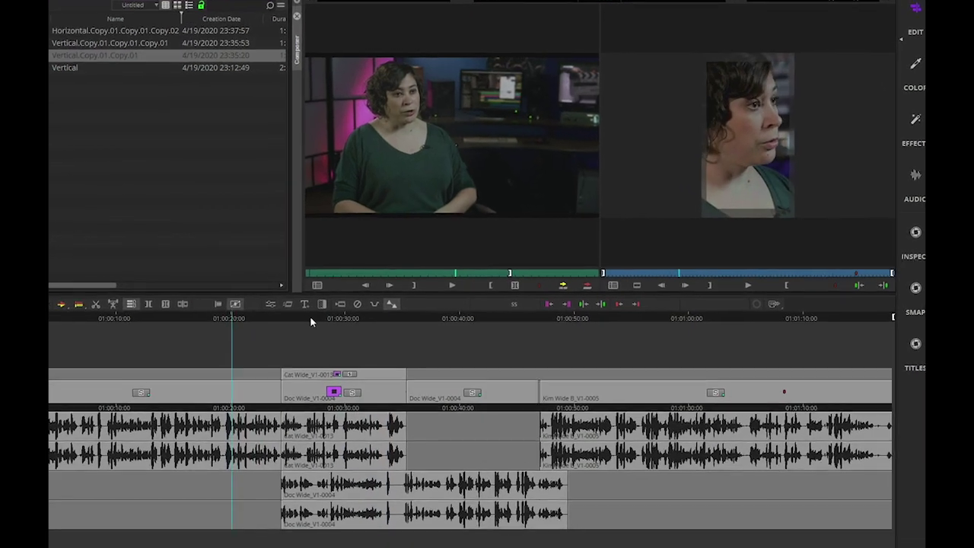
pyautogui.click(323, 320)
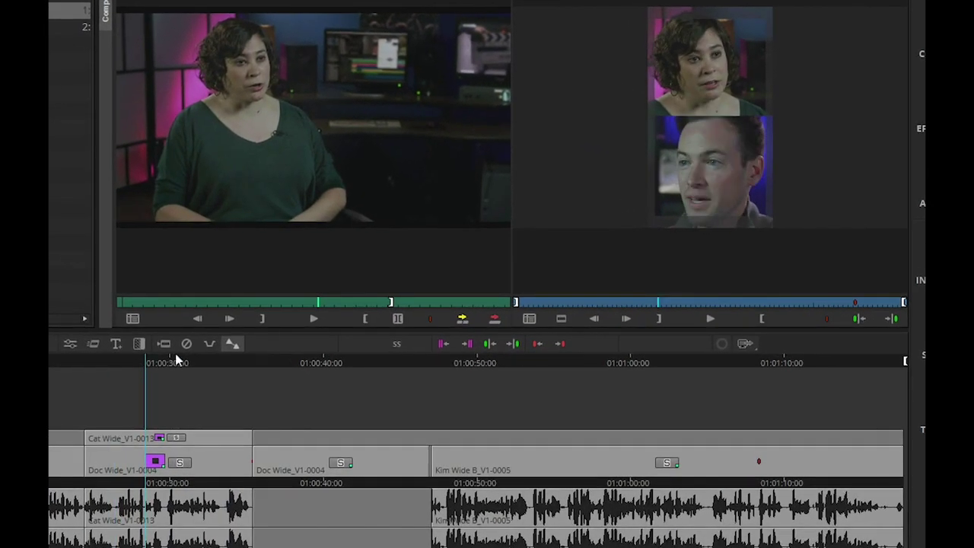
pyautogui.moveTo(179, 362); pyautogui.dragTo(141, 367)
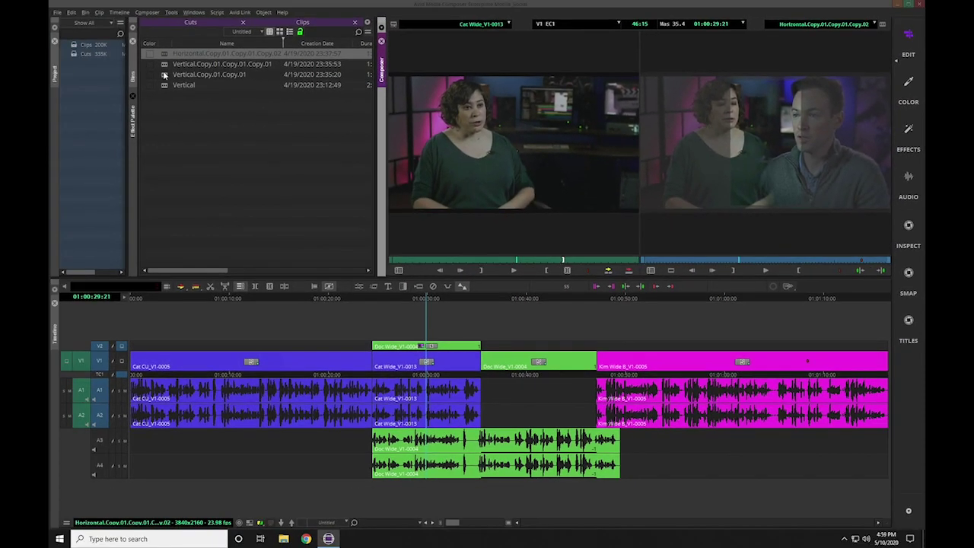
pyautogui.doubleClick(163, 71)
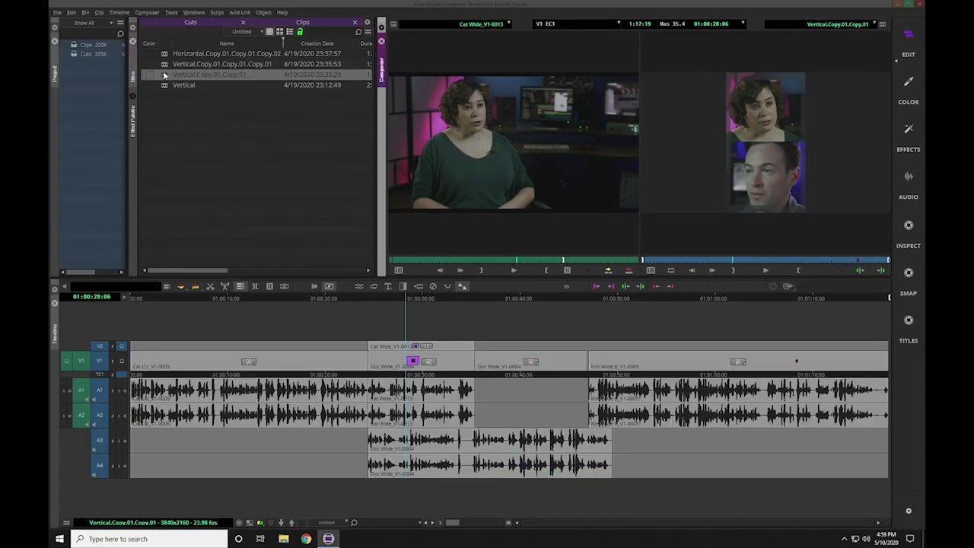
# Step: Close the current project and open the Mobile_Social_Vertical project
pyautogui.click(56, 13)
pyautogui.click(77, 95)
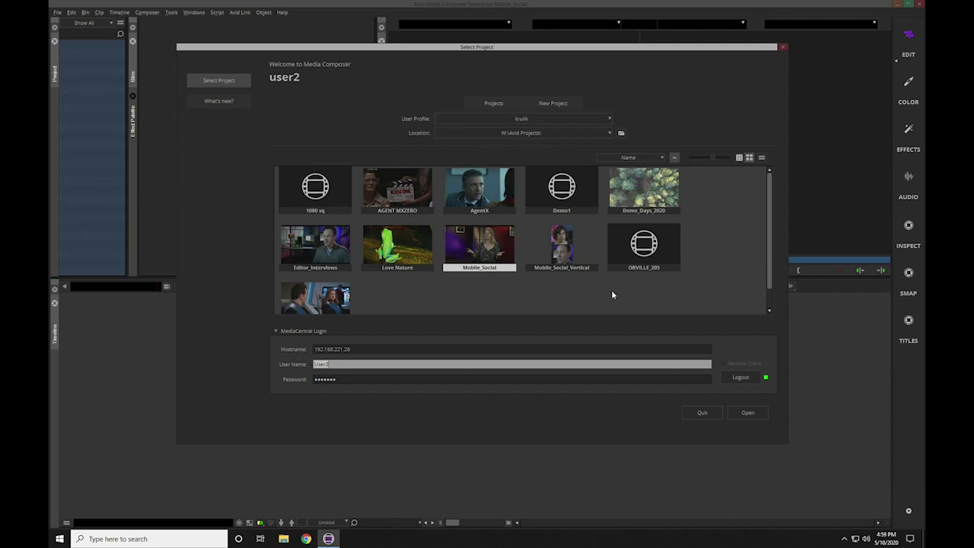
pyautogui.doubleClick(559, 229)
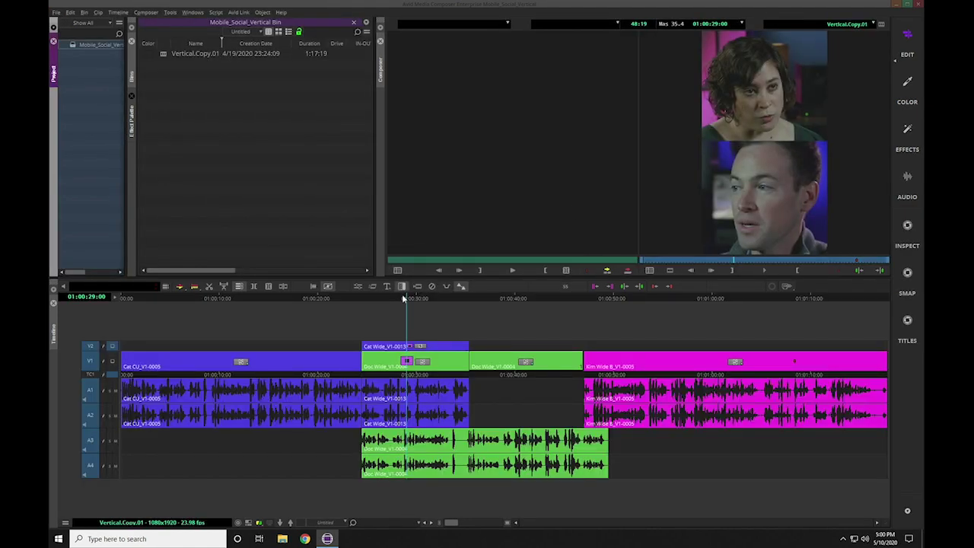
# Step: Play the Vertical.Copy.01 sequence across the cut from the woman's close-up to the stacked two-person shot
pyautogui.moveTo(403, 299); pyautogui.dragTo(344, 302)
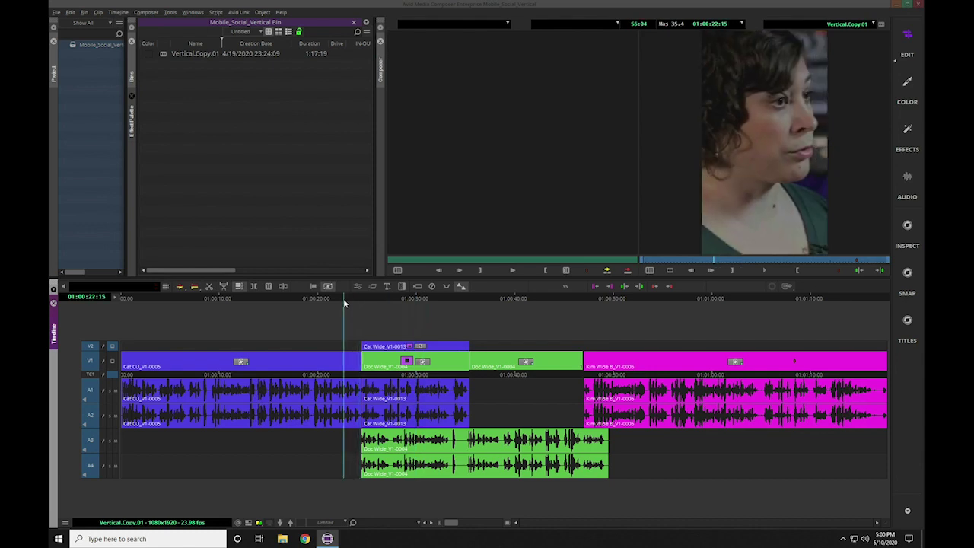
pyautogui.press('space')
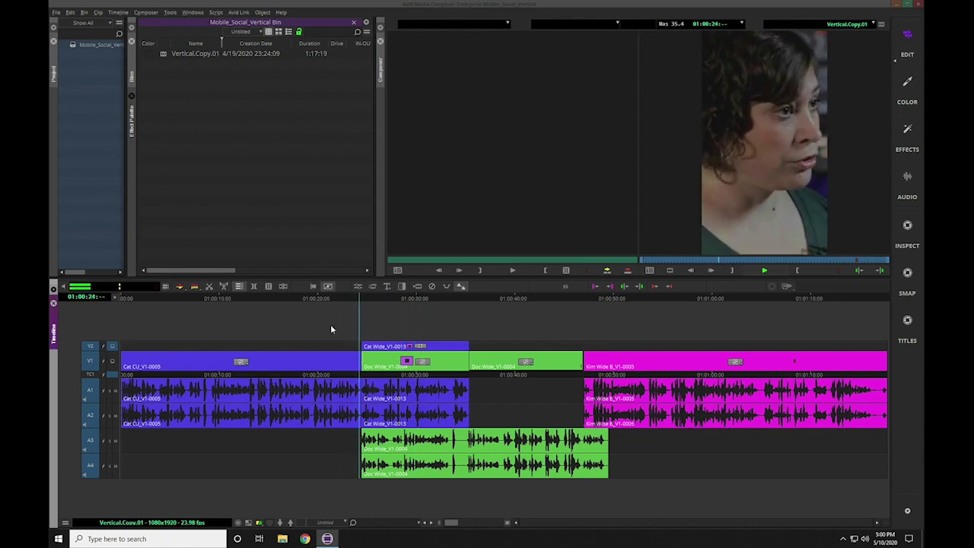
pyautogui.press('space')
pyautogui.click(682, 160)
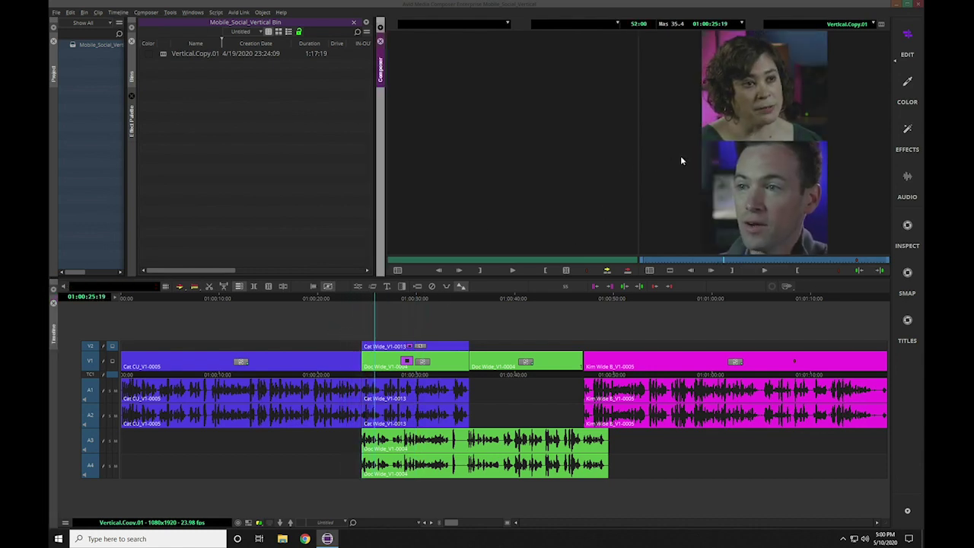
# Step: Open the export options for the Vertical.Copy.01 sequence and review the available file formats, keeping MOV
pyautogui.rightClick(680, 140)
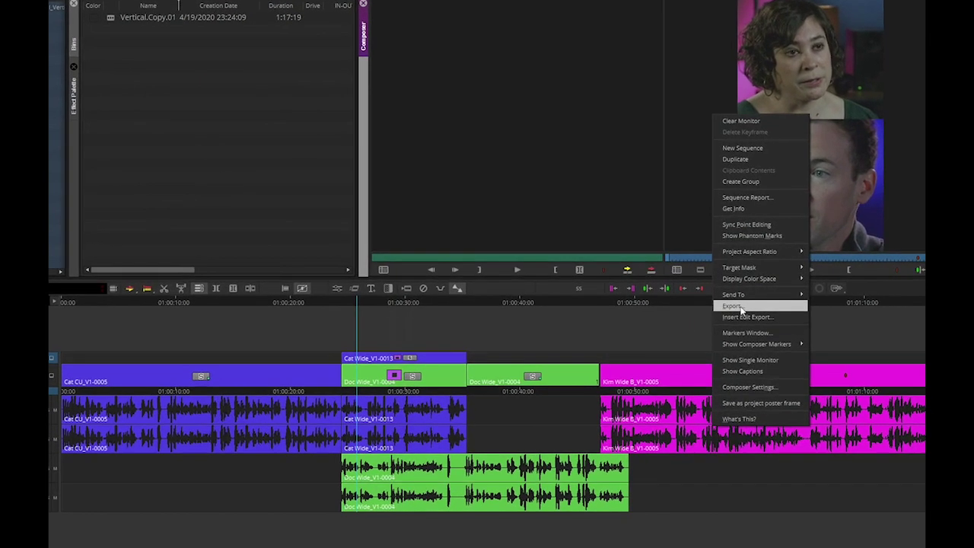
pyautogui.click(705, 303)
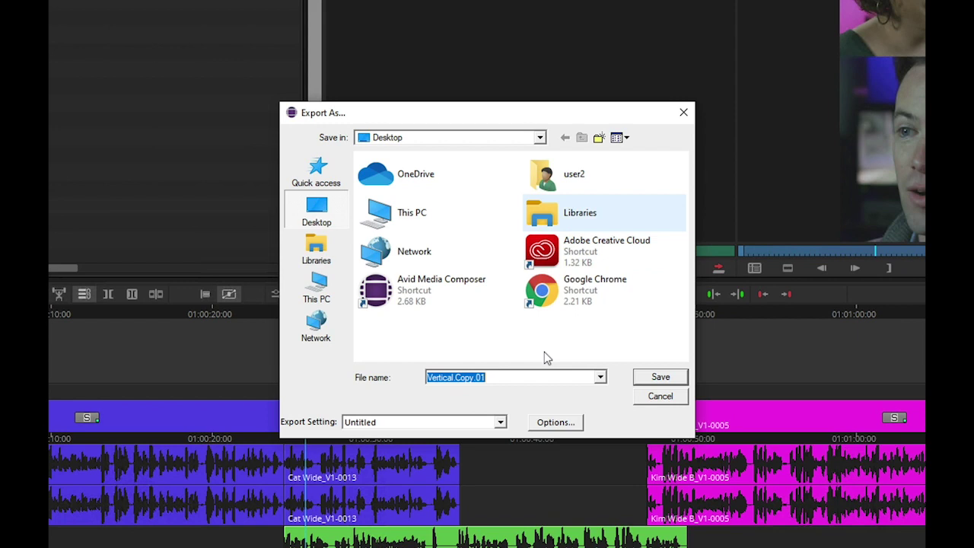
pyautogui.click(566, 421)
pyautogui.click(417, 55)
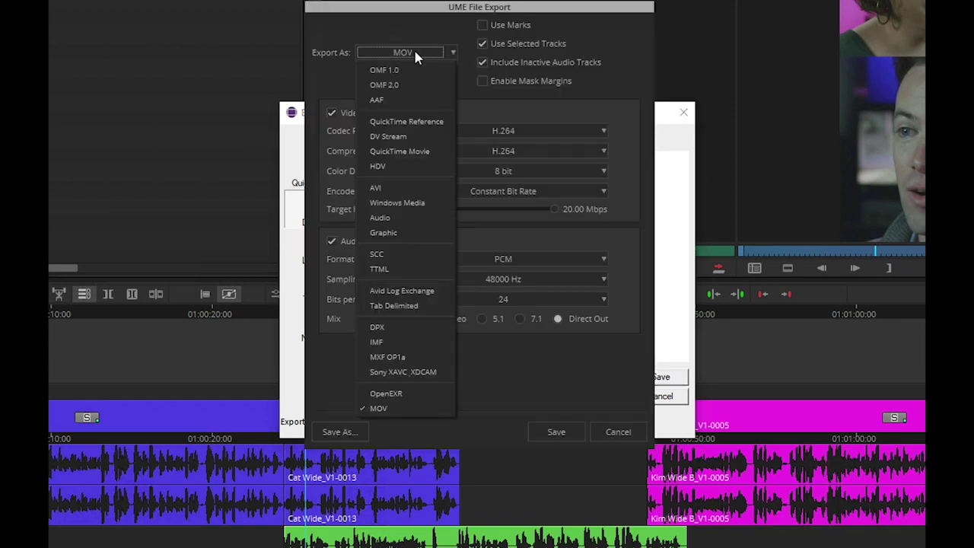
pyautogui.click(521, 366)
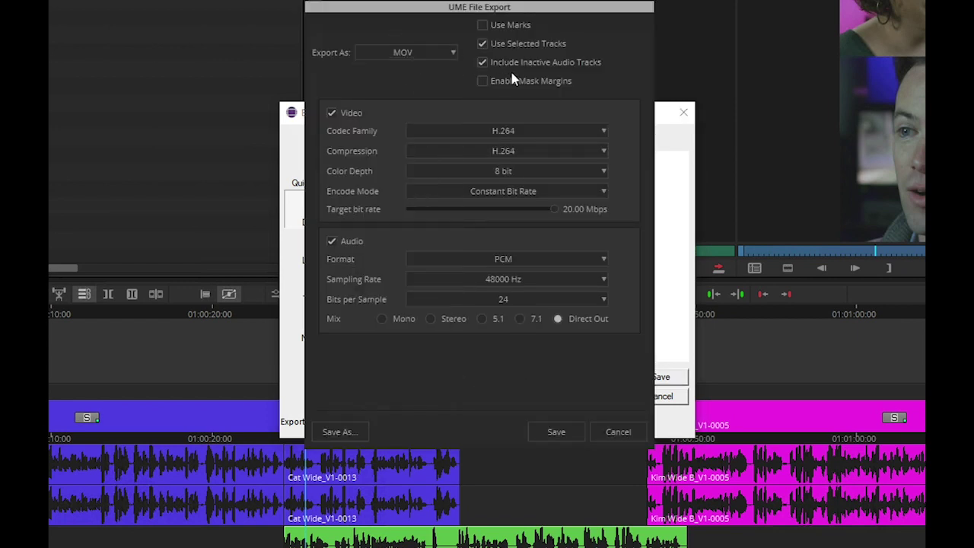
# Step: Set the export video codec family to Apple ProRes and review its compression choices
pyautogui.click(519, 133)
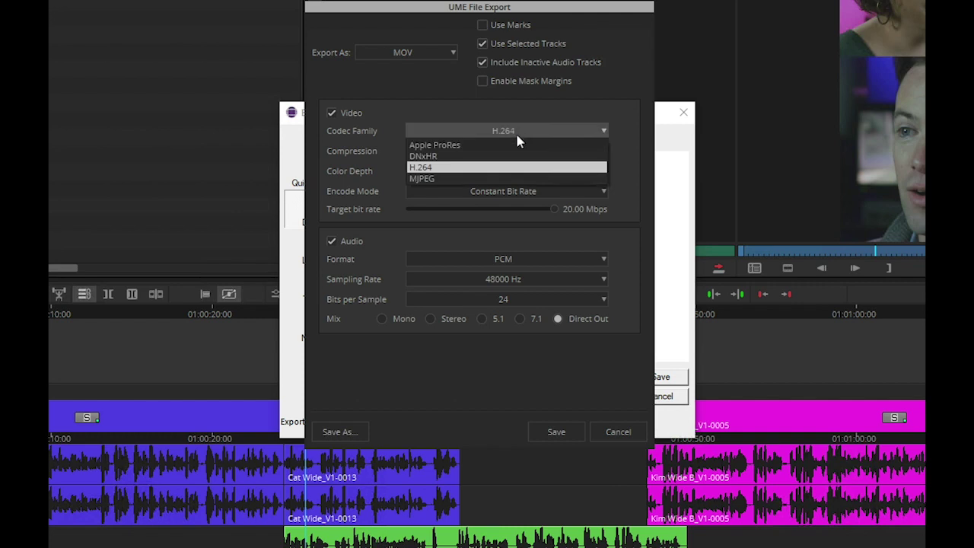
pyautogui.click(487, 152)
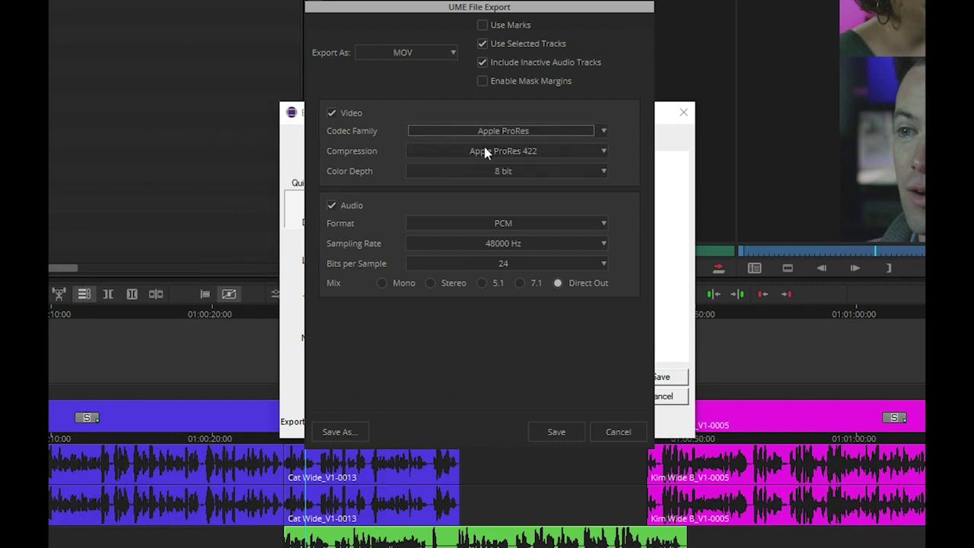
pyautogui.click(523, 156)
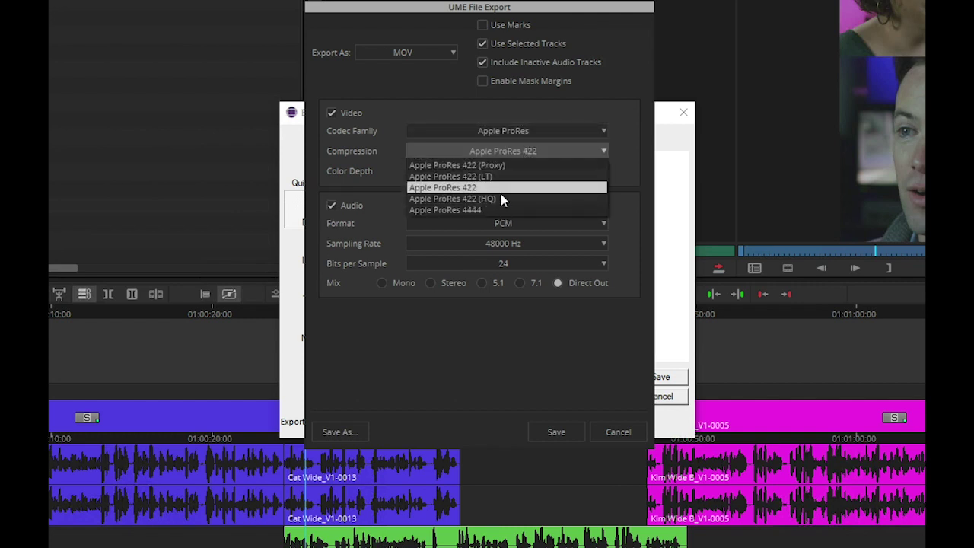
pyautogui.click(614, 73)
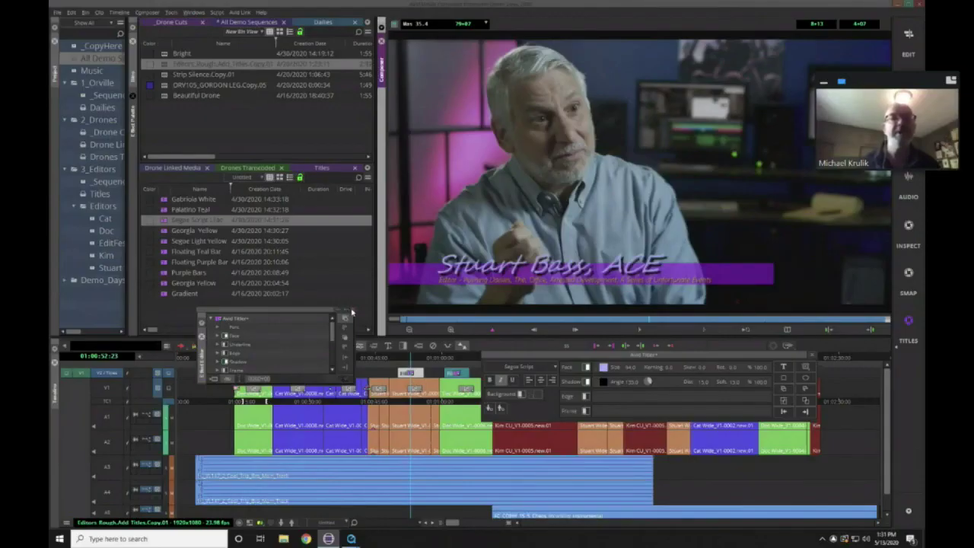
# Step: Close the title editing windows and scrub the Editors_Rough.Add_Titles.Copy.01 sequence to the purple-bar title at 01:01:03:10
pyautogui.click(351, 312)
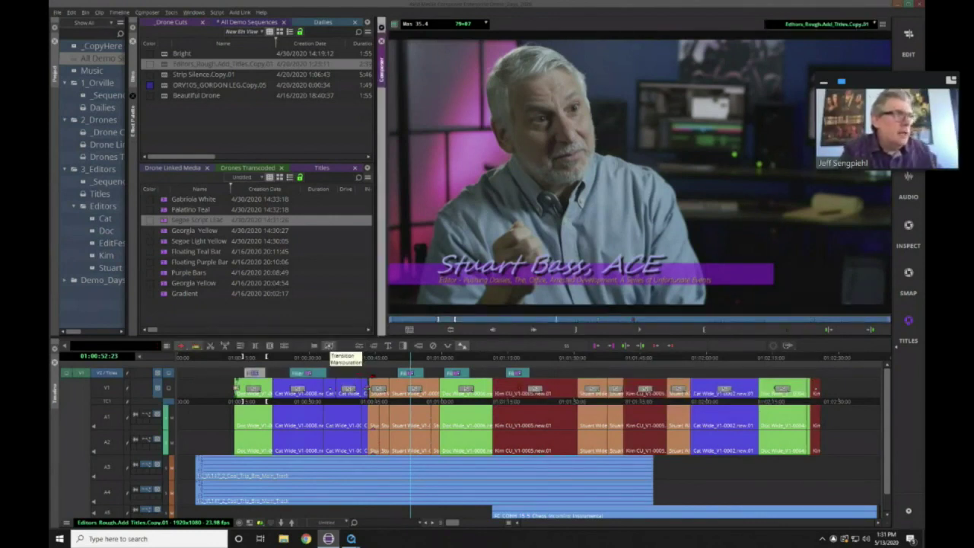
pyautogui.click(267, 358)
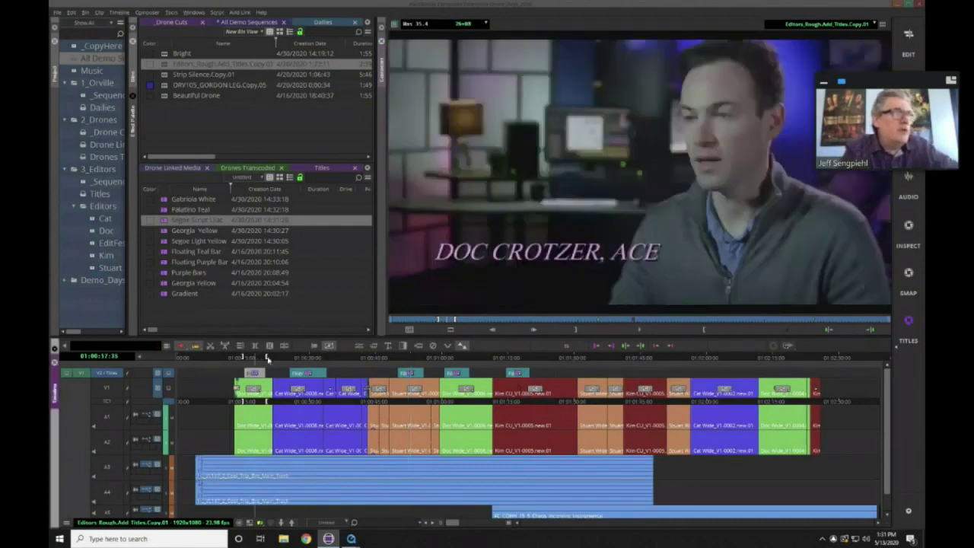
pyautogui.moveTo(289, 358); pyautogui.dragTo(457, 360)
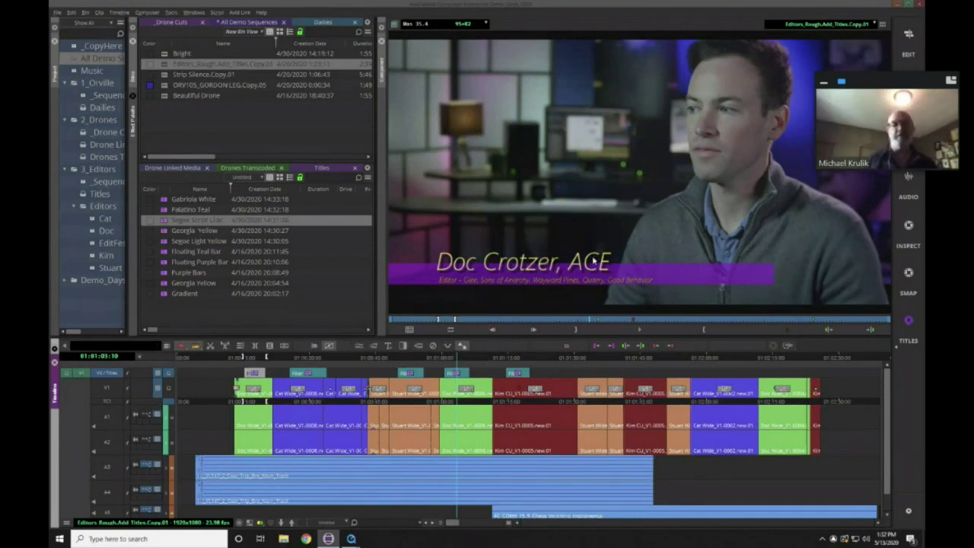
# Step: Open the purple-bar lower-third title for editing and move its name line up, well above the bar
pyautogui.click(506, 262)
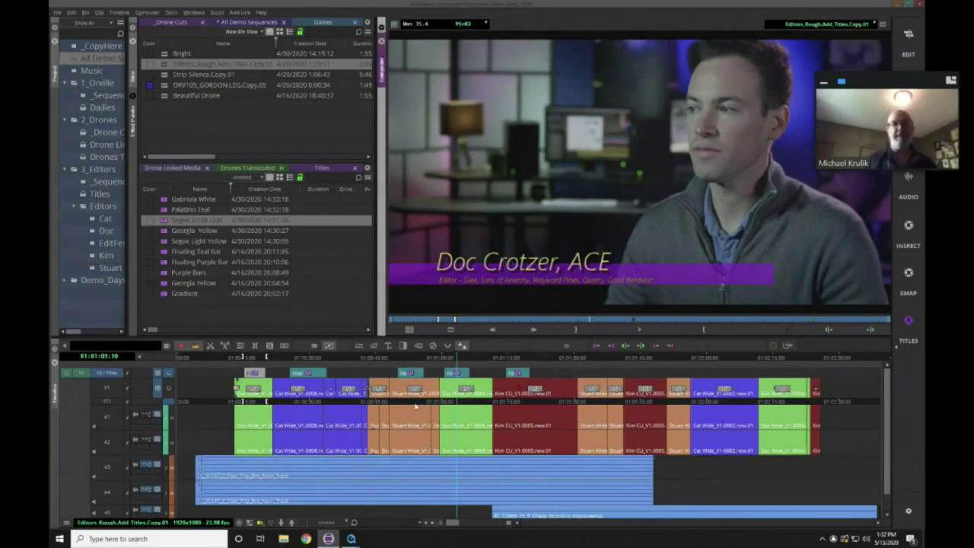
pyautogui.click(388, 346)
pyautogui.click(520, 264)
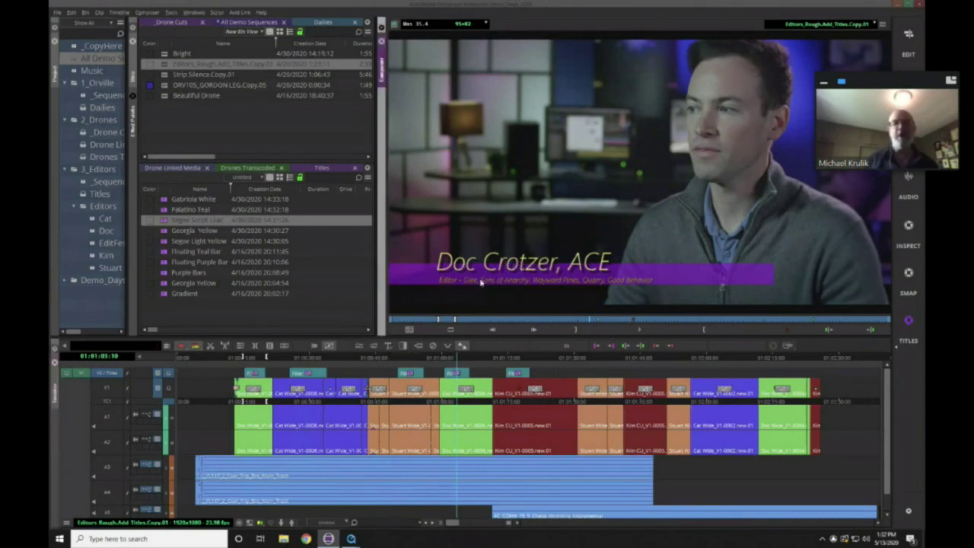
pyautogui.click(437, 370)
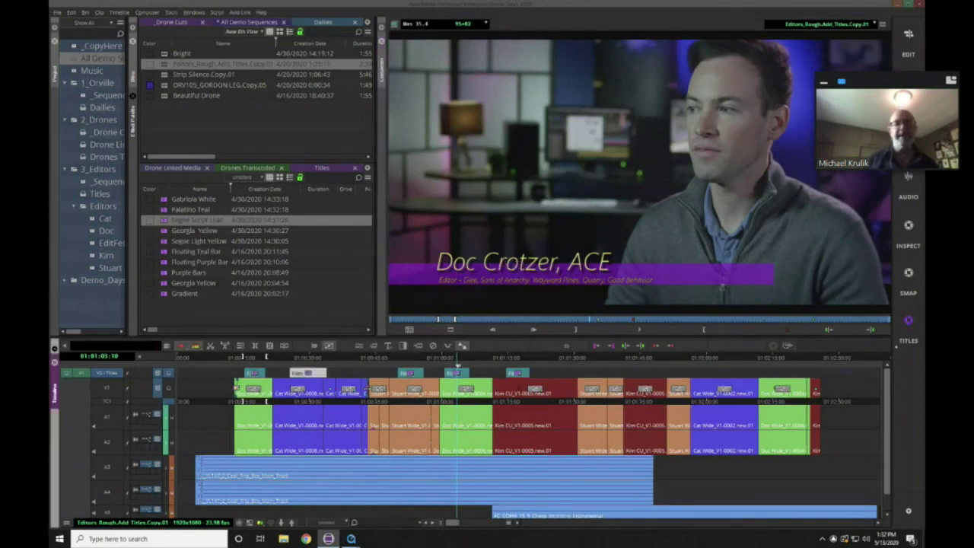
pyautogui.click(453, 372)
pyautogui.click(389, 345)
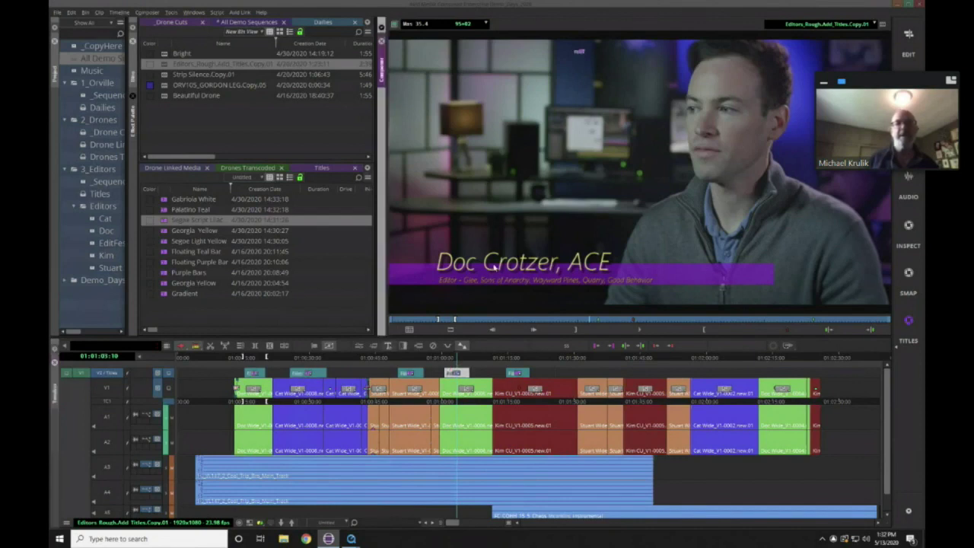
pyautogui.click(502, 262)
pyautogui.moveTo(505, 247); pyautogui.dragTo(508, 174)
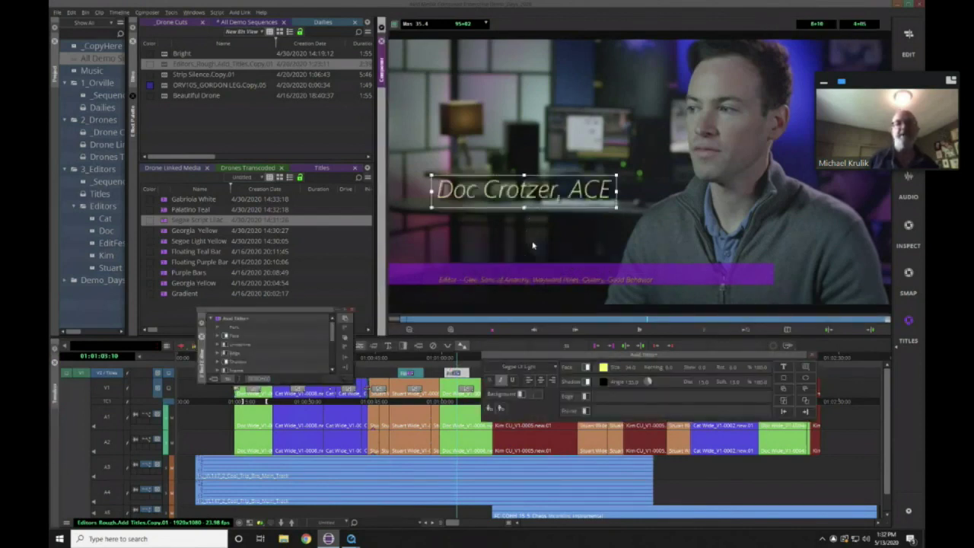
# Step: Enter text editing on the name line and try selecting its surname and placing the cursor within it
pyautogui.click(534, 195)
pyautogui.doubleClick(533, 192)
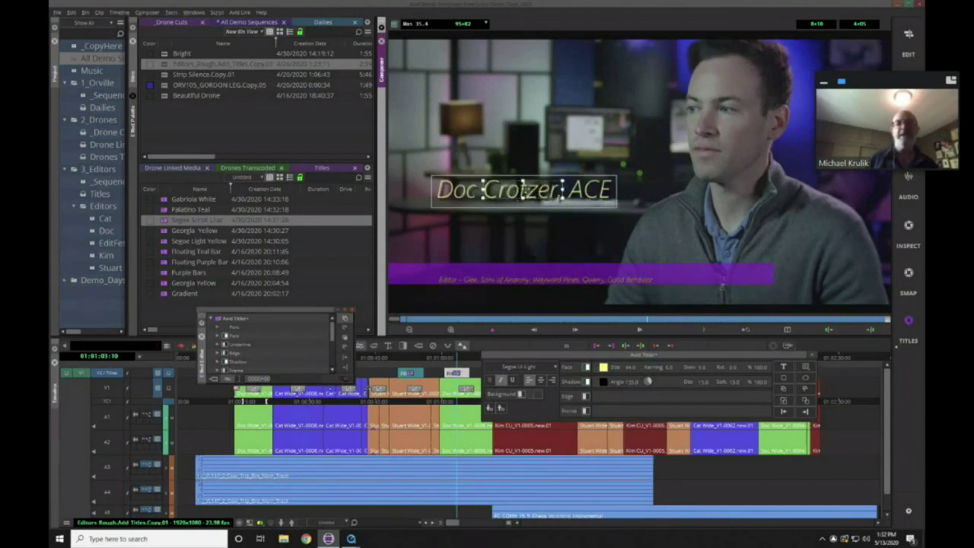
pyautogui.click(536, 194)
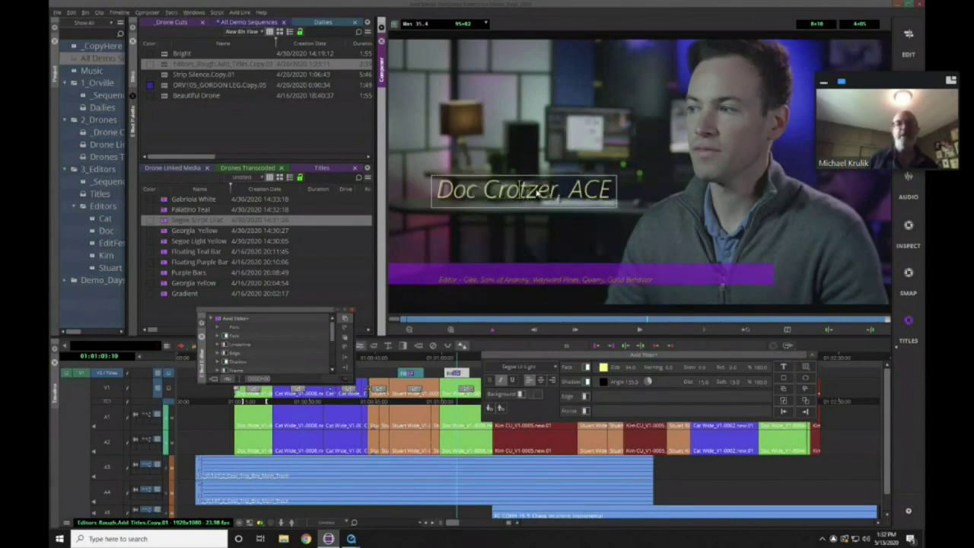
pyautogui.click(553, 216)
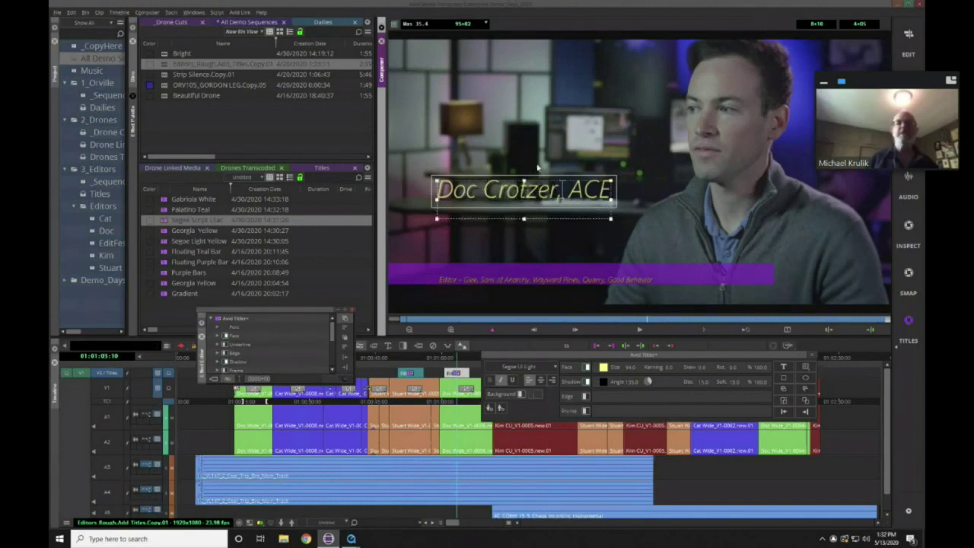
pyautogui.click(541, 210)
pyautogui.click(542, 188)
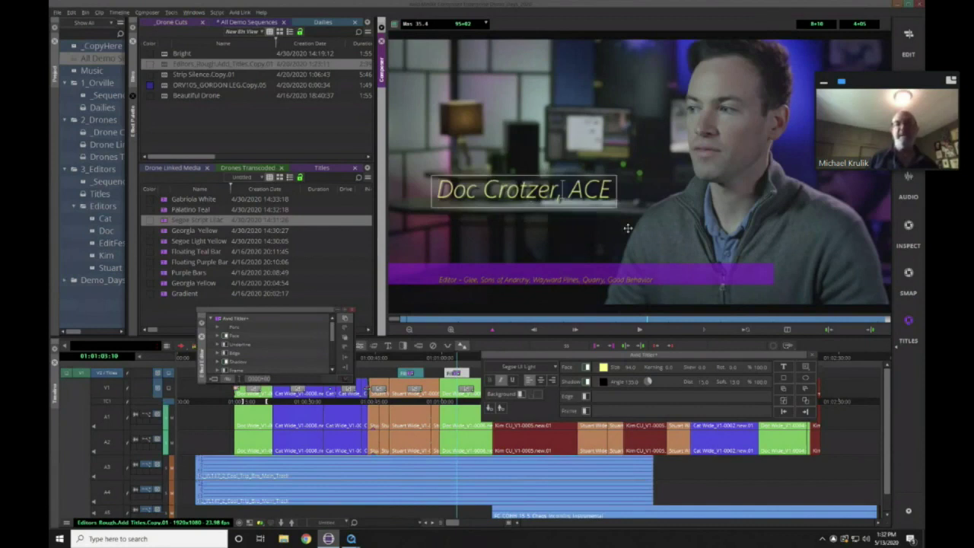
# Step: Cycle the selection through the title's objects, including the credits line and the purple bar, ending on the credits line
pyautogui.click(807, 413)
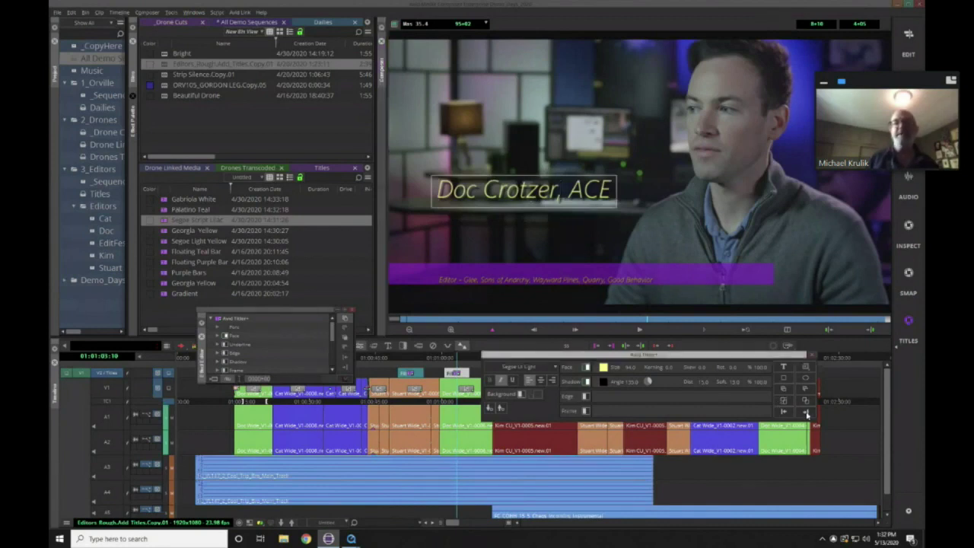
pyautogui.click(807, 413)
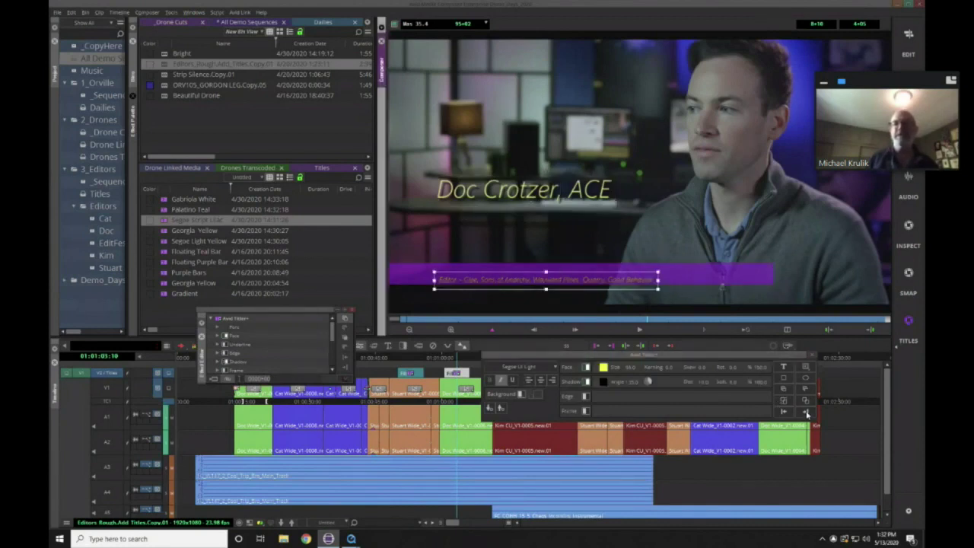
pyautogui.click(807, 413)
pyautogui.click(807, 413)
pyautogui.click(808, 413)
pyautogui.click(808, 413)
pyautogui.click(808, 413)
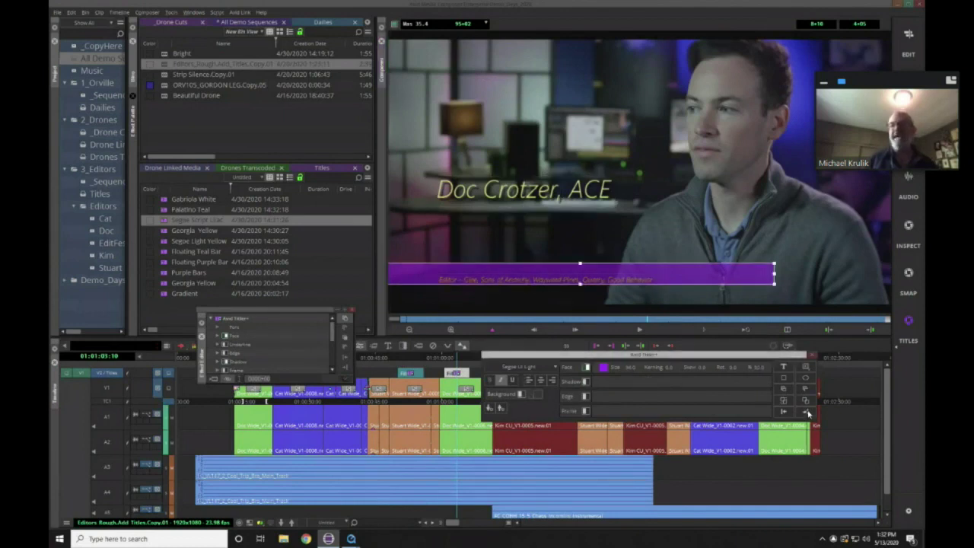
pyautogui.click(808, 413)
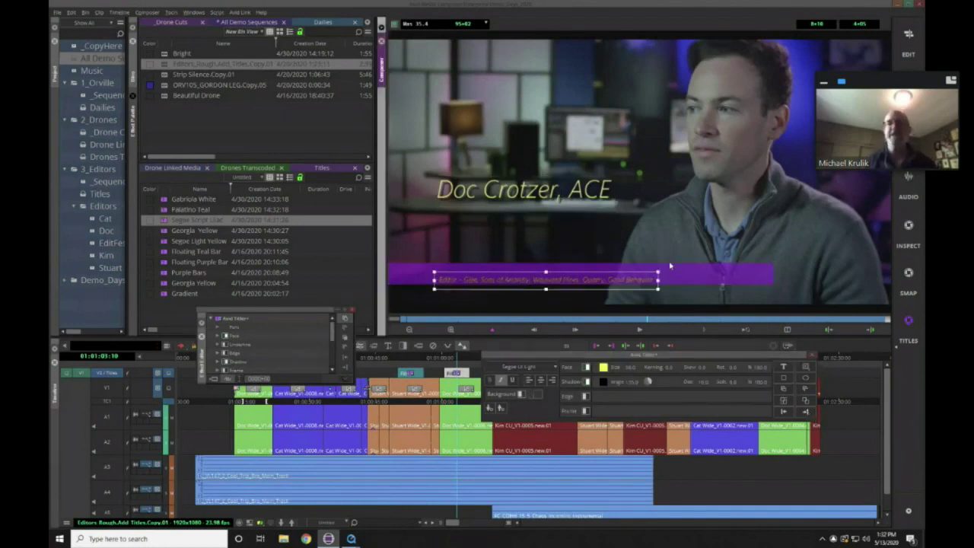
# Step: Draw a yellow circle over the man's mouth and cheek as a new title object and select it
pyautogui.click(806, 379)
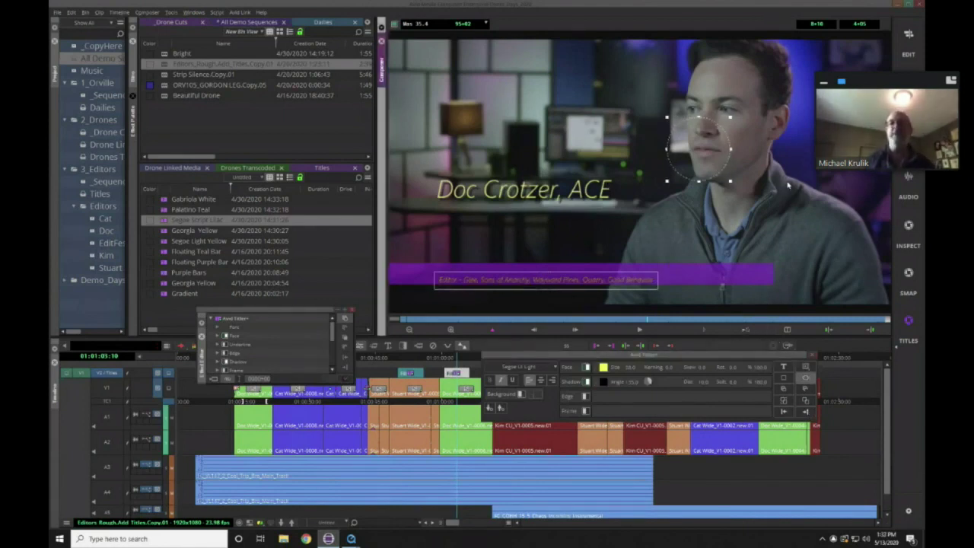
pyautogui.moveTo(667, 116); pyautogui.dragTo(732, 181)
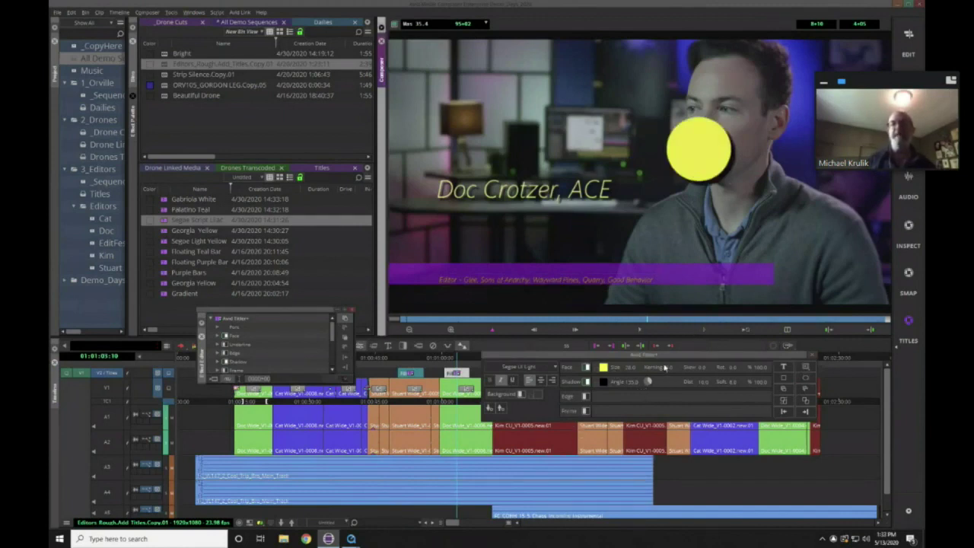
pyautogui.click(705, 151)
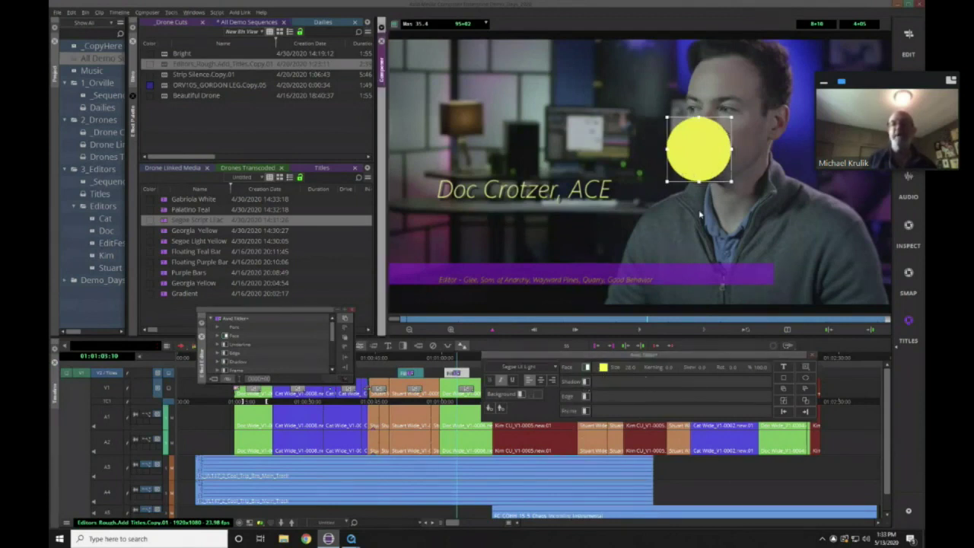
# Step: Try the shadow, edge and frame options on the yellow circle, leaving only its shadow enabled
pyautogui.click(586, 382)
pyautogui.click(585, 383)
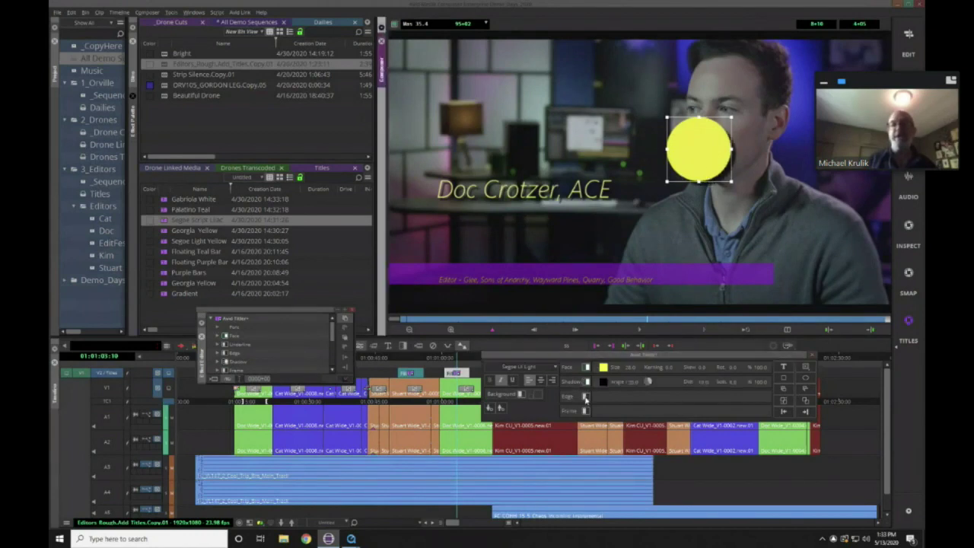
pyautogui.click(586, 397)
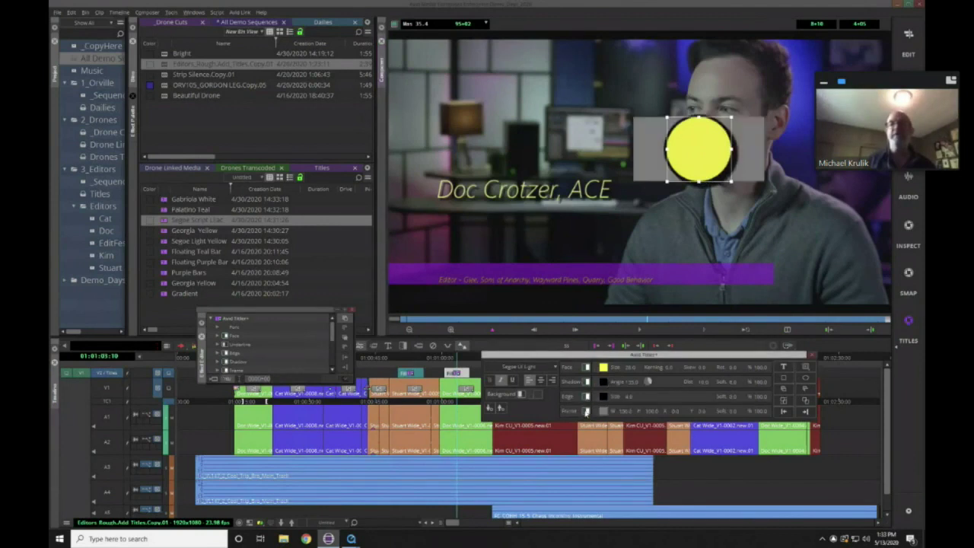
pyautogui.click(585, 396)
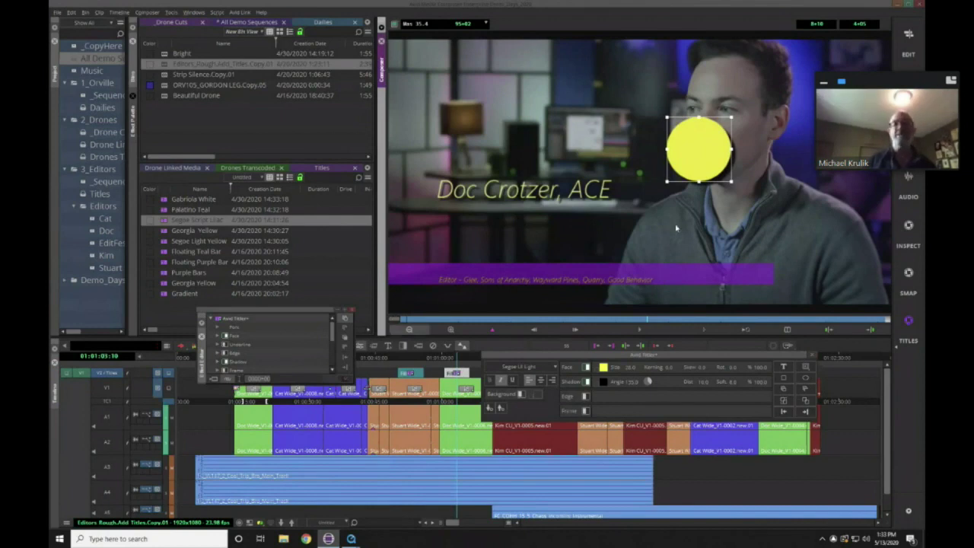
pyautogui.click(677, 184)
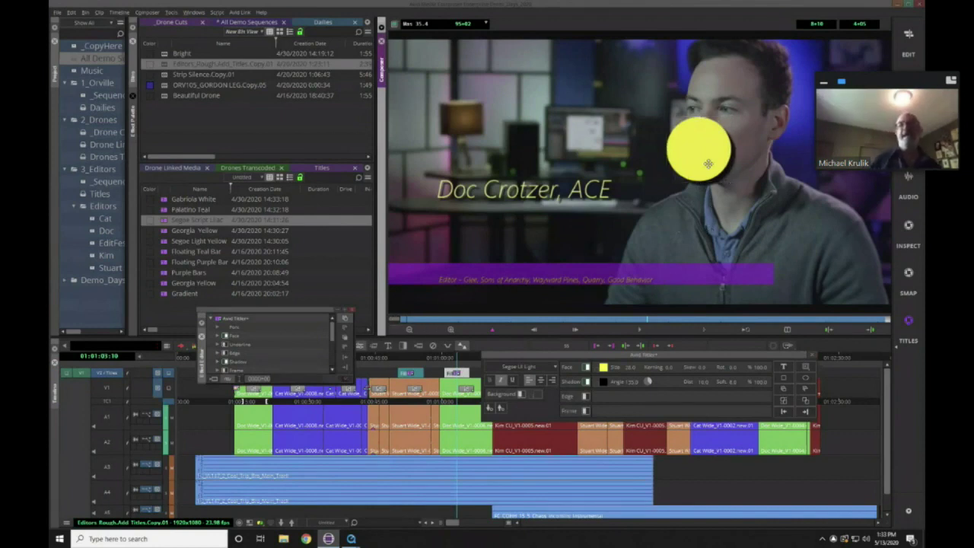
# Step: Lower the circle to the man's collar, move the name line below the bar and the credits line up, and close title editing
pyautogui.click(709, 168)
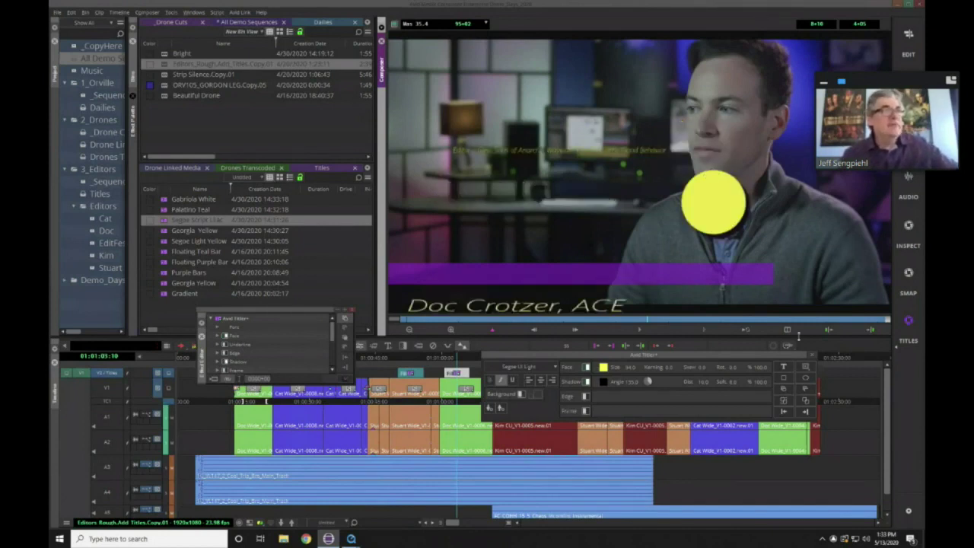
pyautogui.click(812, 355)
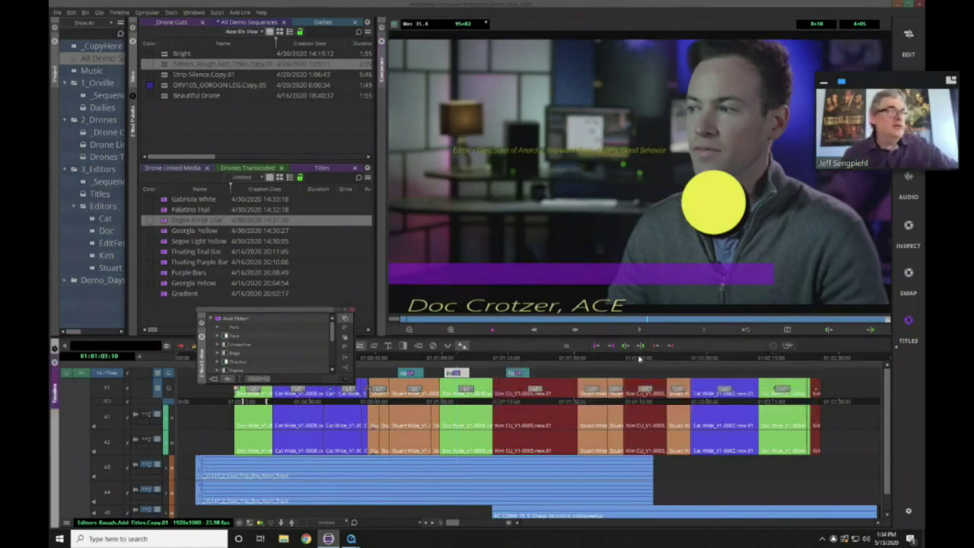
pyautogui.click(566, 357)
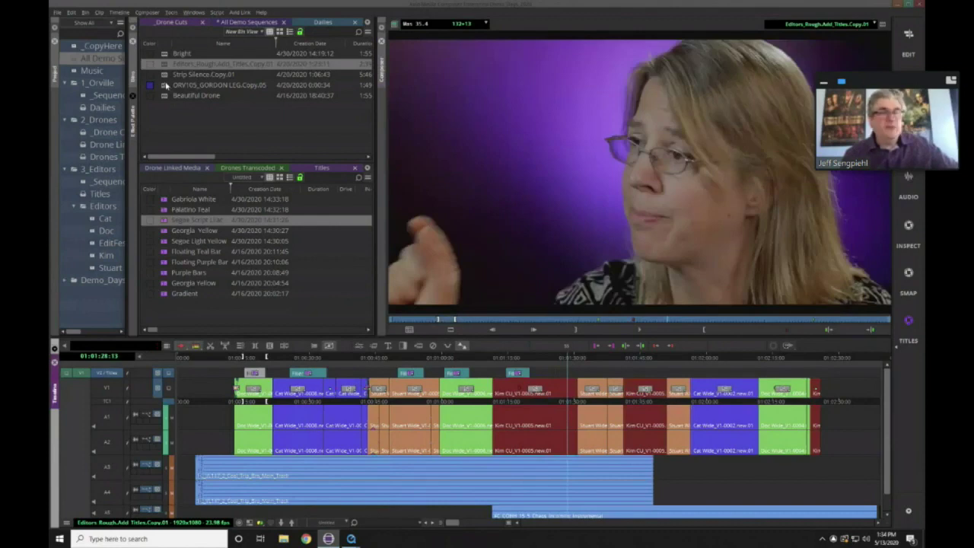
# Step: Load the ORV105_GORDON LEG.Copy.05 sequence and monitor the upper VFX track just below the topmost video track
pyautogui.doubleClick(165, 86)
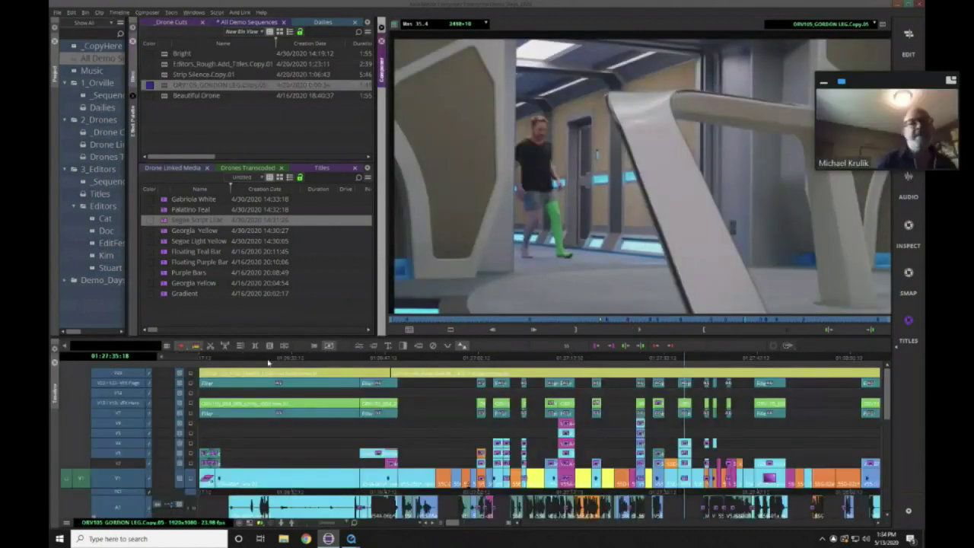
pyautogui.click(191, 386)
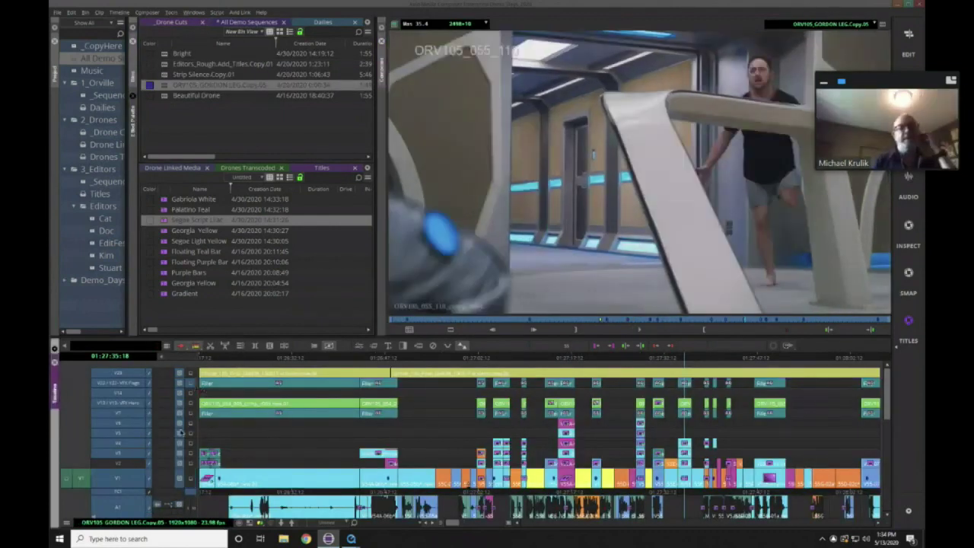
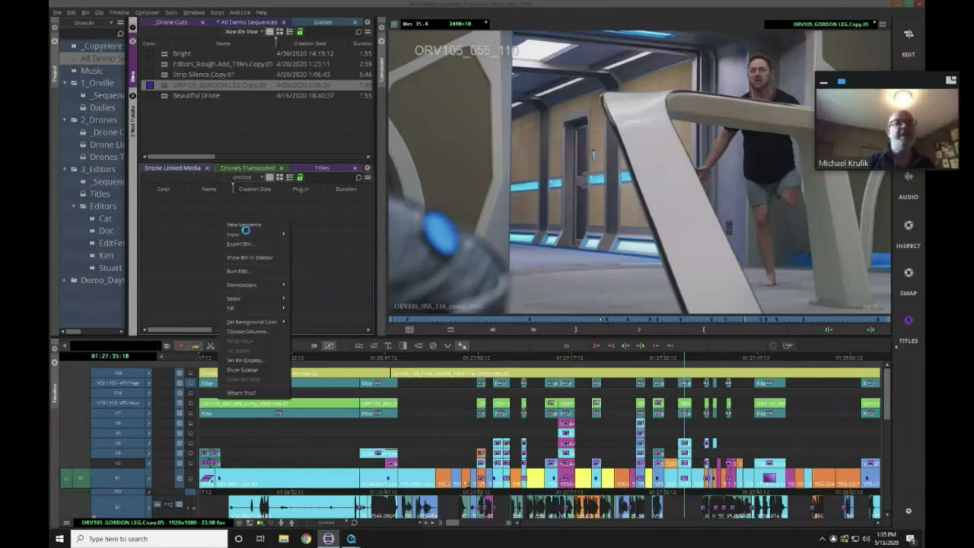
# Step: Open the Source Browser for the Drone Linked Media bin, browse to EM_Linked's Demo Drones folder, and widen the window for more file columns
pyautogui.click(314, 235)
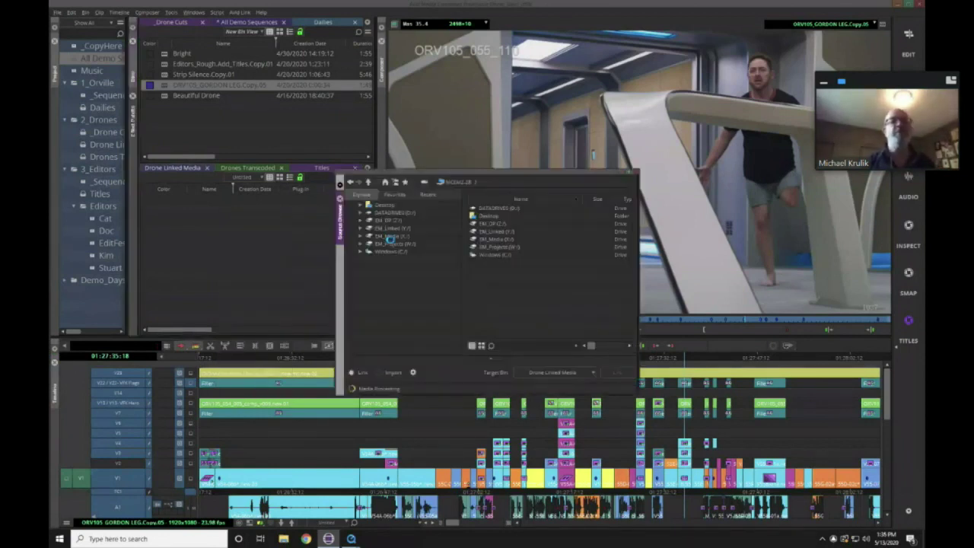
pyautogui.doubleClick(472, 232)
pyautogui.doubleClick(473, 239)
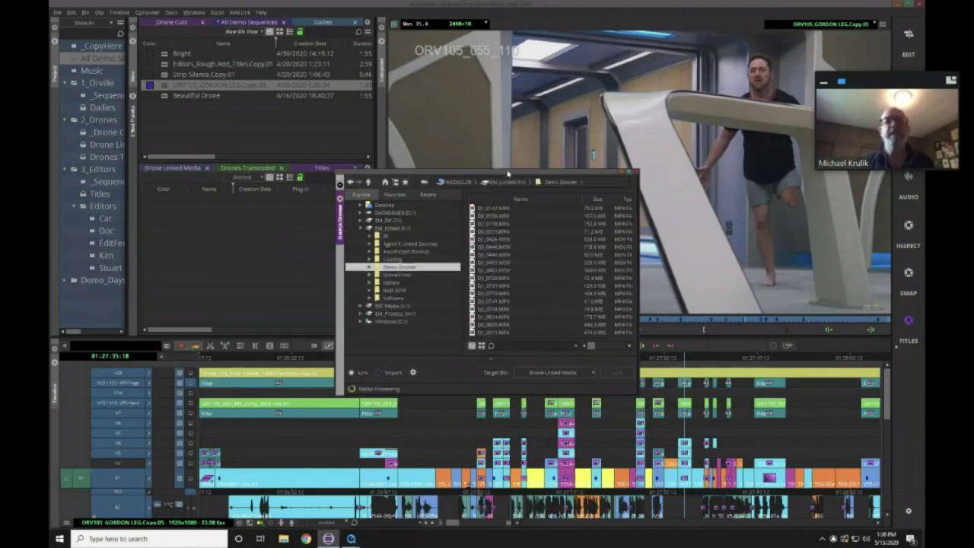
pyautogui.moveTo(508, 174); pyautogui.dragTo(416, 156)
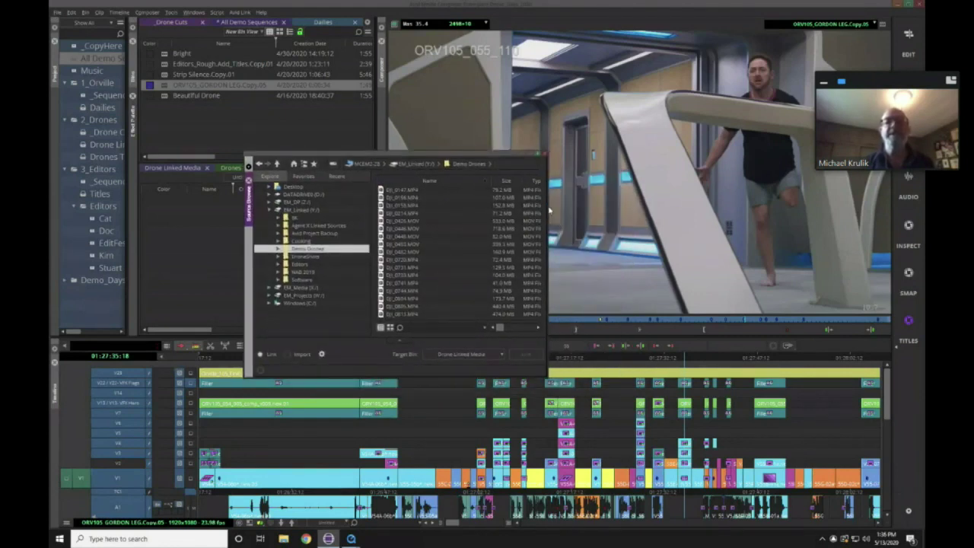
pyautogui.click(548, 209)
pyautogui.moveTo(644, 210); pyautogui.dragTo(679, 210)
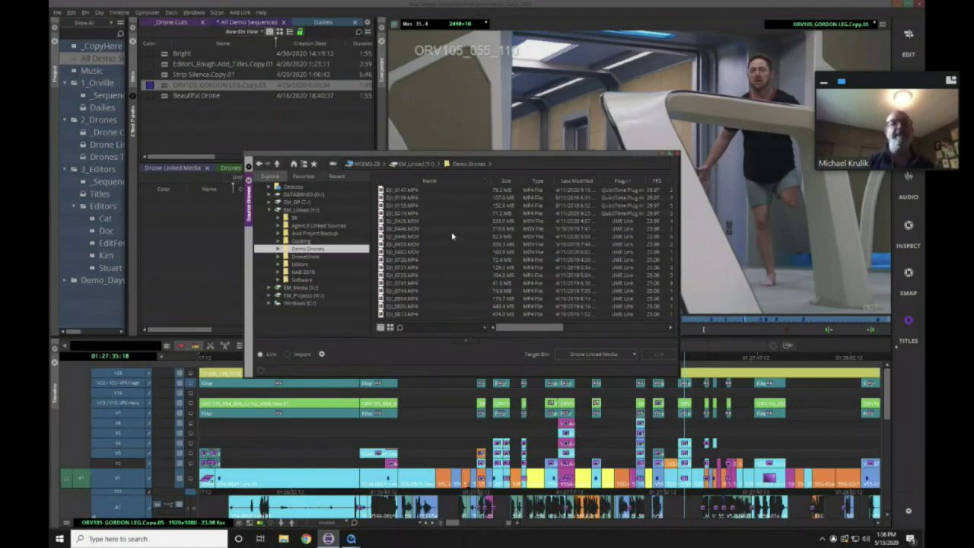
# Step: Reposition the Source Browser over the workspace and close it without linking any drone clips
pyautogui.moveTo(419, 156); pyautogui.dragTo(531, 154)
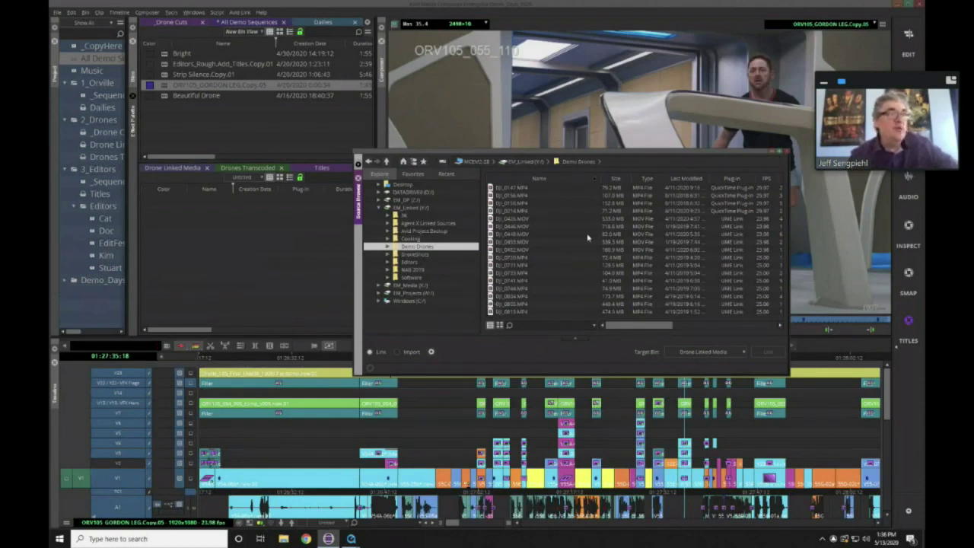
pyautogui.moveTo(727, 155); pyautogui.dragTo(632, 156)
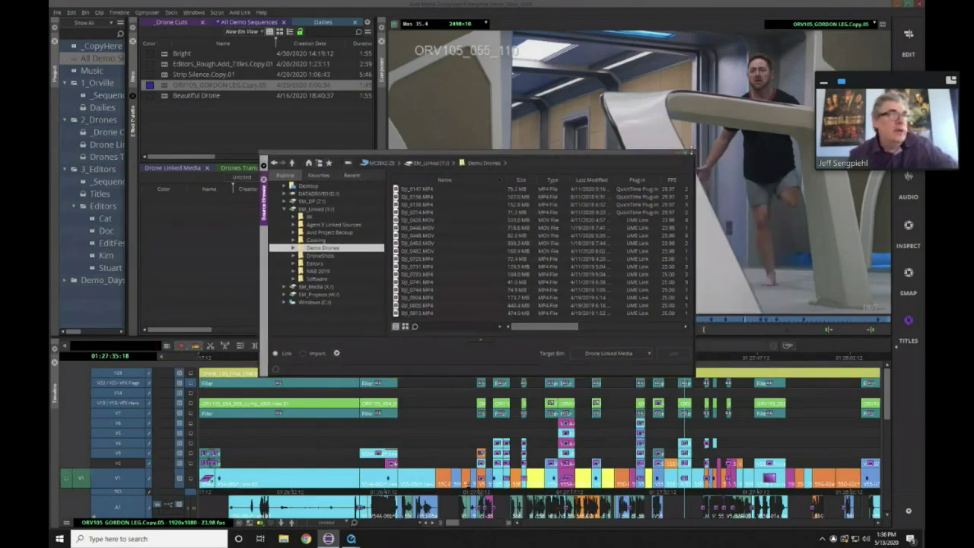
pyautogui.click(691, 154)
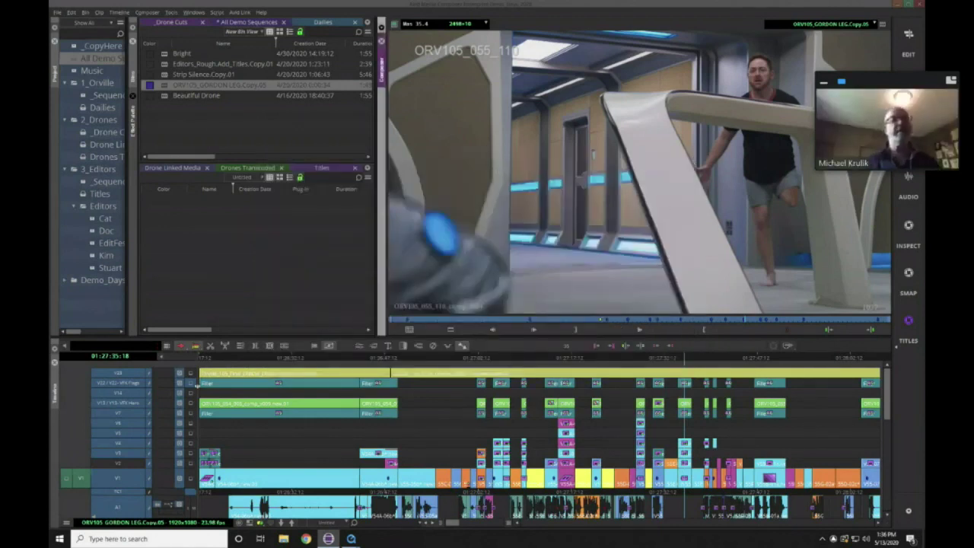
# Step: Open the export options for the loaded sequence and examine the MXF OP1a settings, returning the format to MOV
pyautogui.rightClick(486, 109)
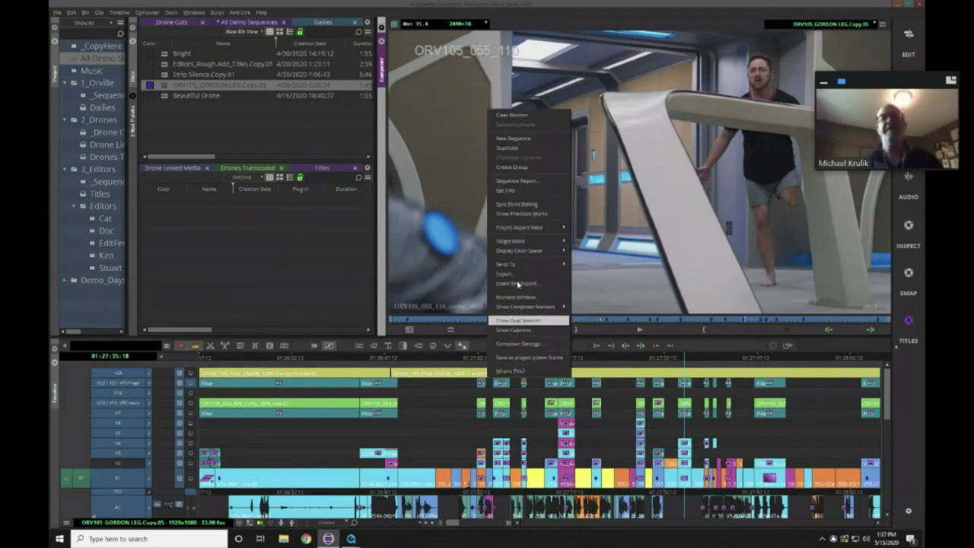
pyautogui.click(515, 273)
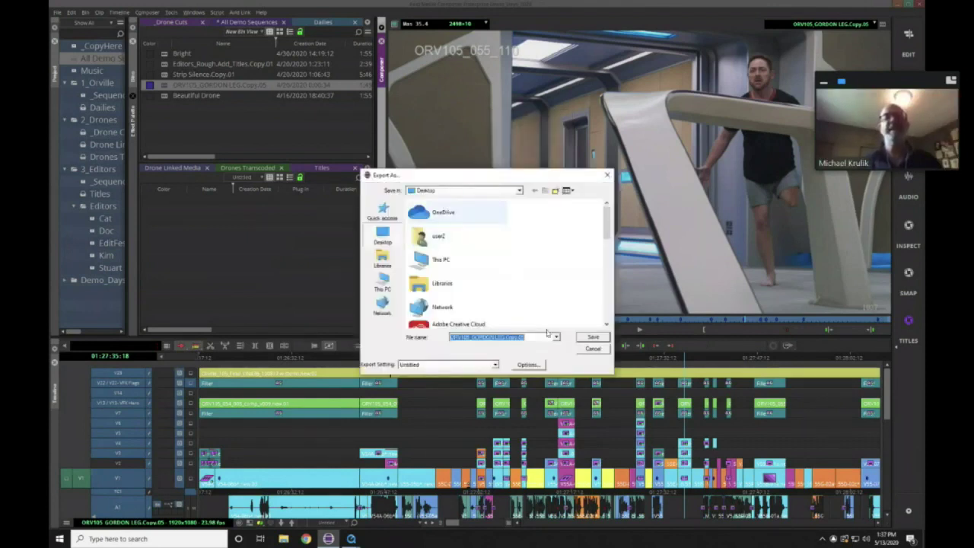
pyautogui.click(521, 365)
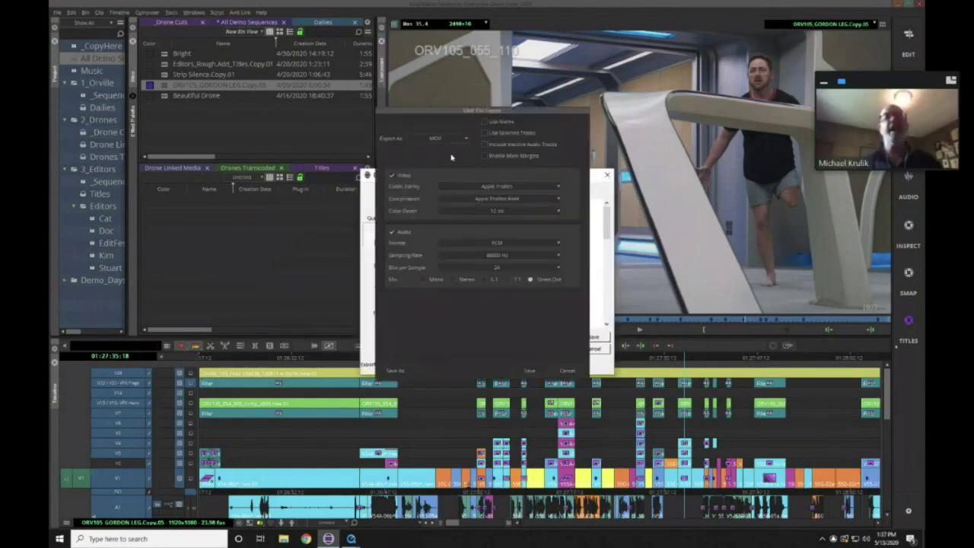
pyautogui.click(441, 138)
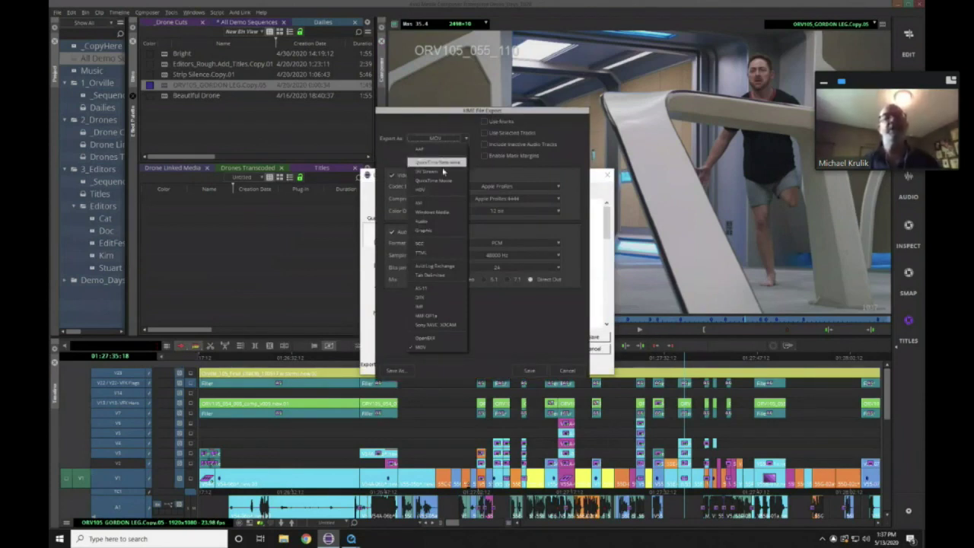
pyautogui.click(438, 315)
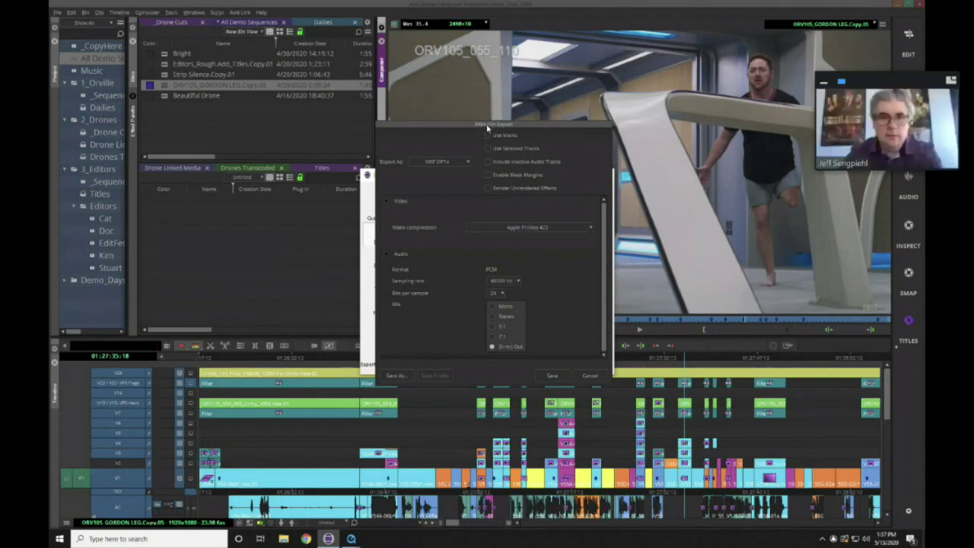
pyautogui.click(445, 162)
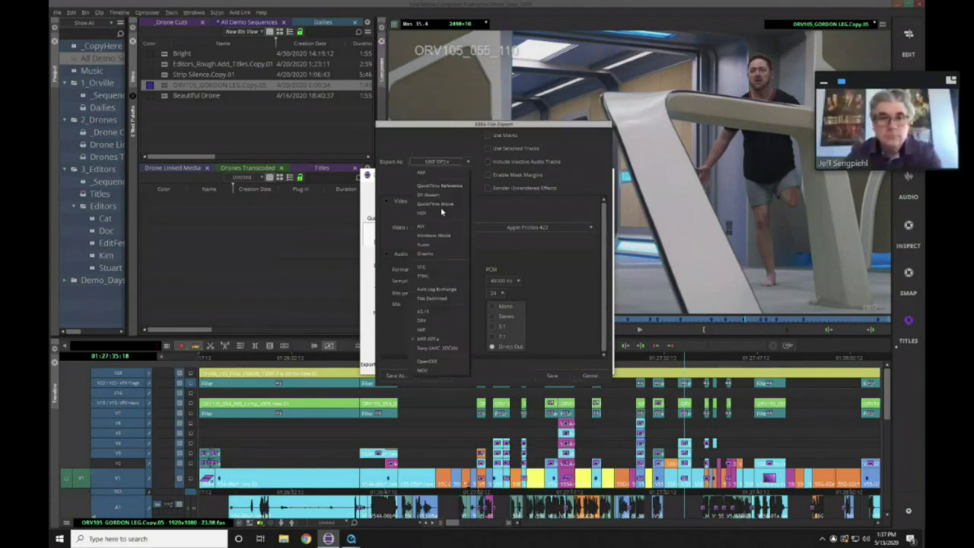
pyautogui.click(437, 370)
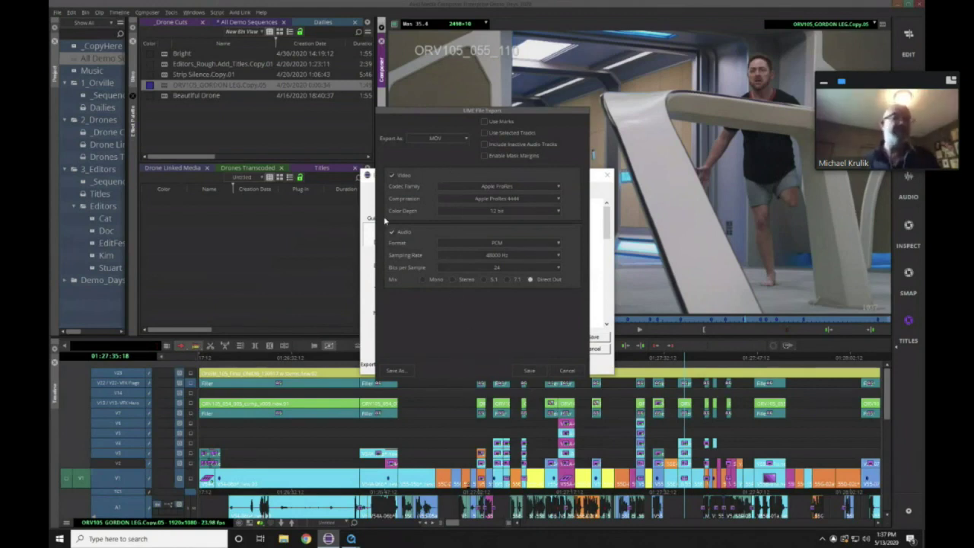
# Step: Reposition the MOV export settings, examine the available codec families, and cancel the export
pyautogui.moveTo(522, 113); pyautogui.dragTo(535, 117)
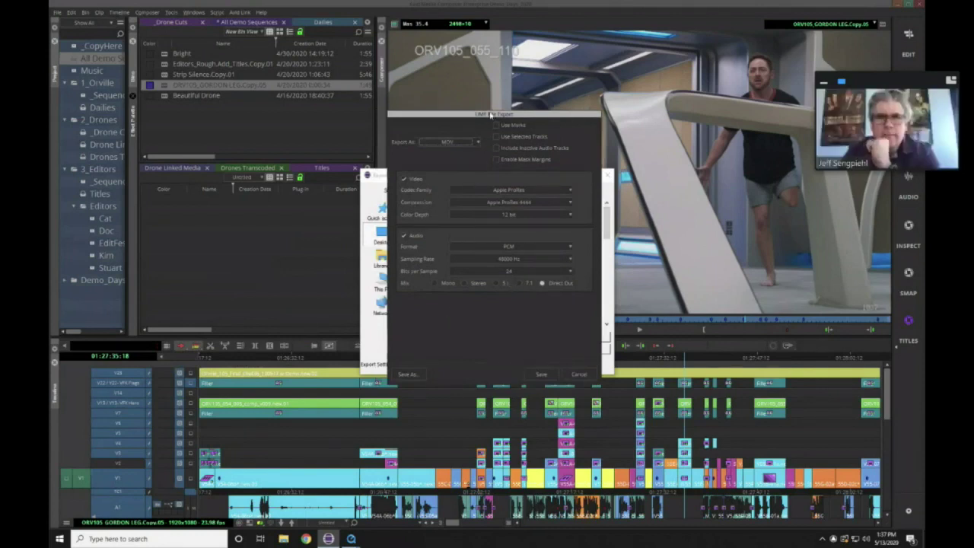
pyautogui.moveTo(430, 117); pyautogui.dragTo(378, 107)
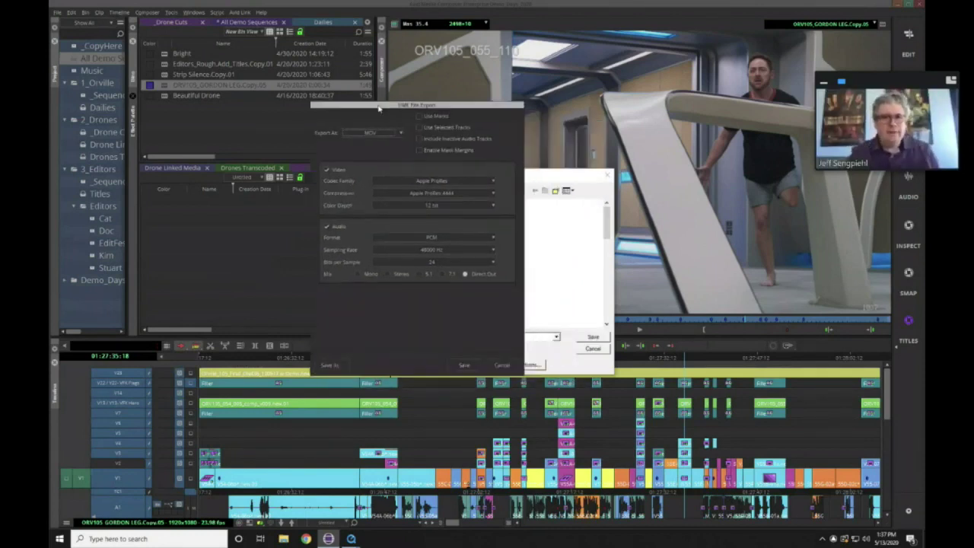
pyautogui.click(457, 181)
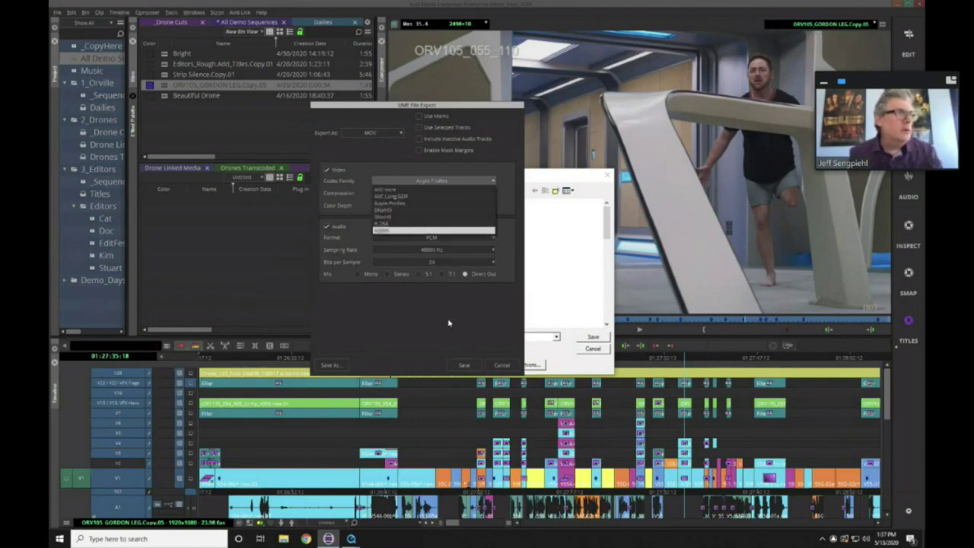
pyautogui.click(505, 366)
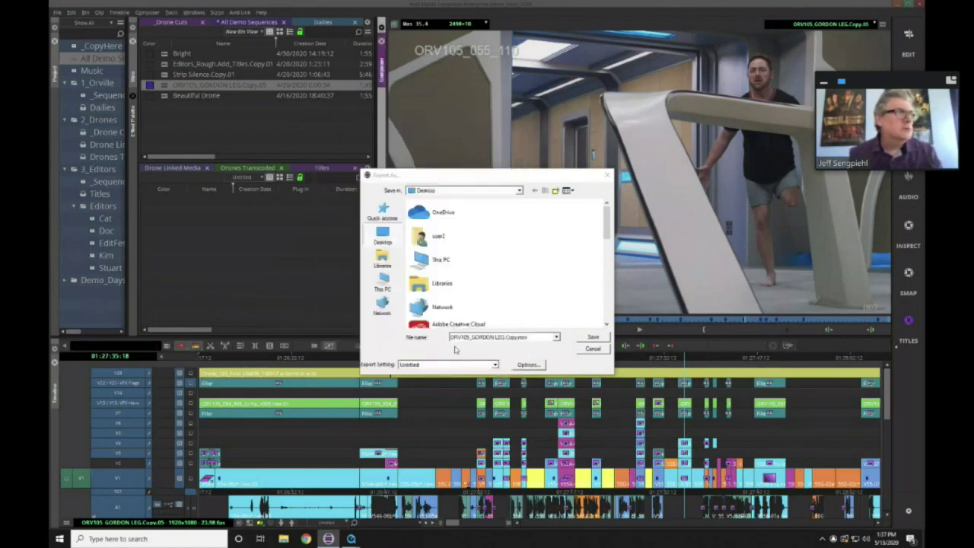
pyautogui.click(593, 349)
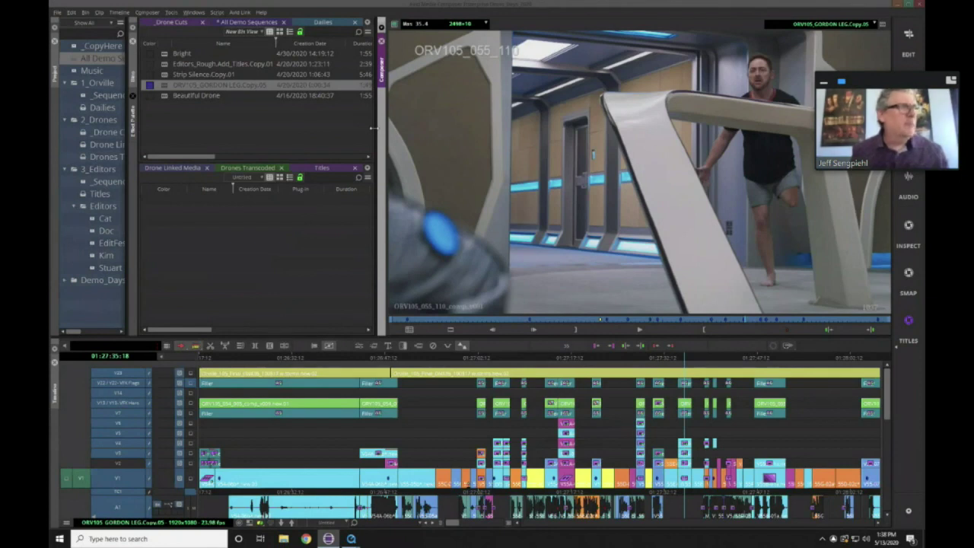
pyautogui.click(195, 13)
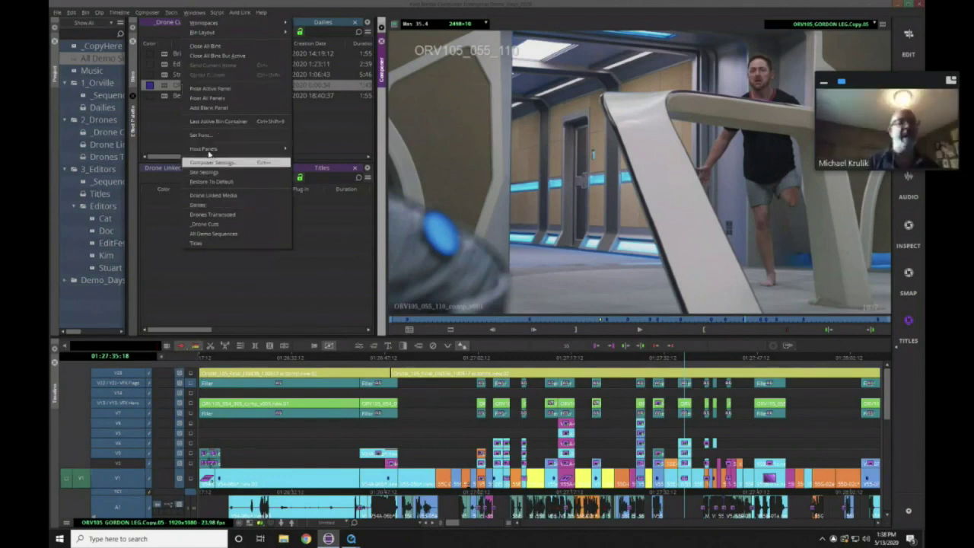
pyautogui.moveTo(217, 152)
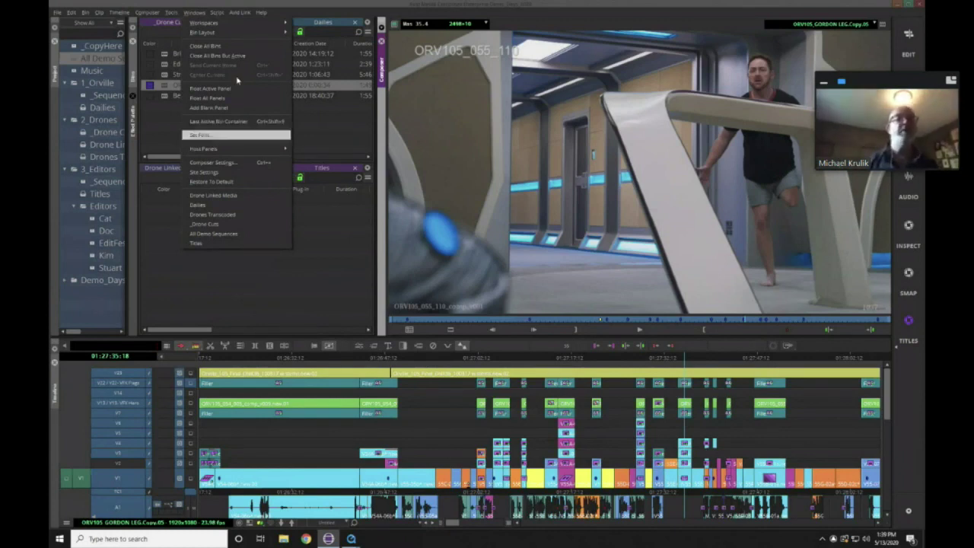
pyautogui.click(344, 108)
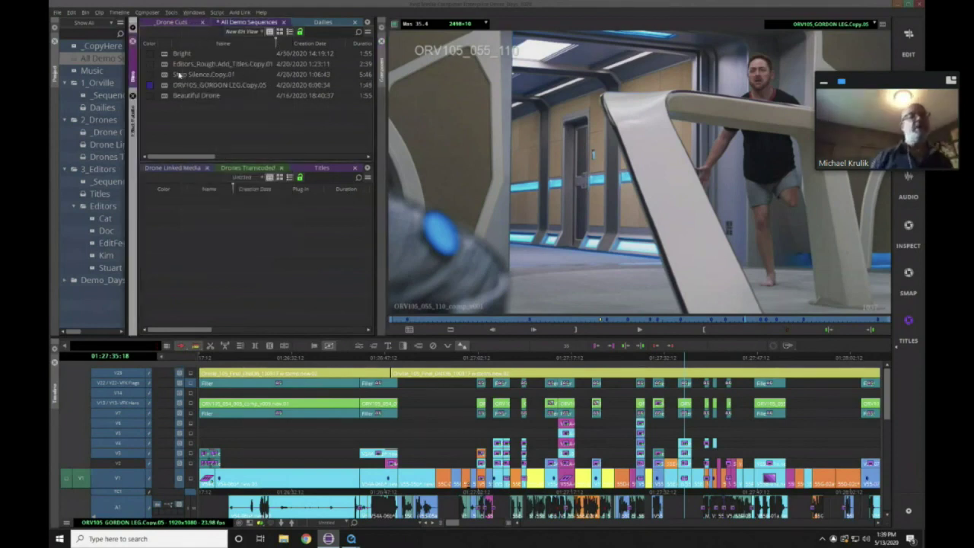
# Step: Float the Effect Palette out of the bin container, reposition it slightly, and close it
pyautogui.rightClick(172, 134)
pyautogui.click(261, 141)
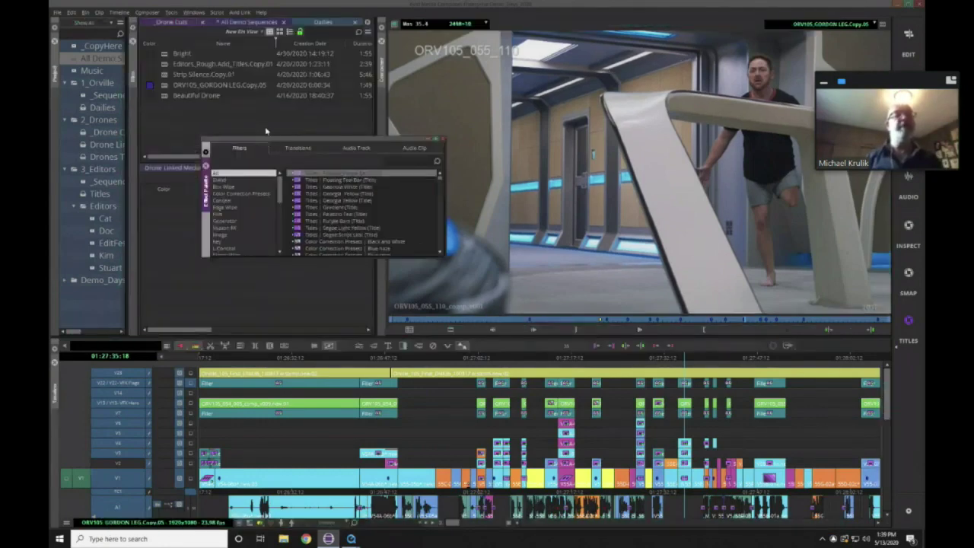
pyautogui.moveTo(265, 138); pyautogui.dragTo(229, 136)
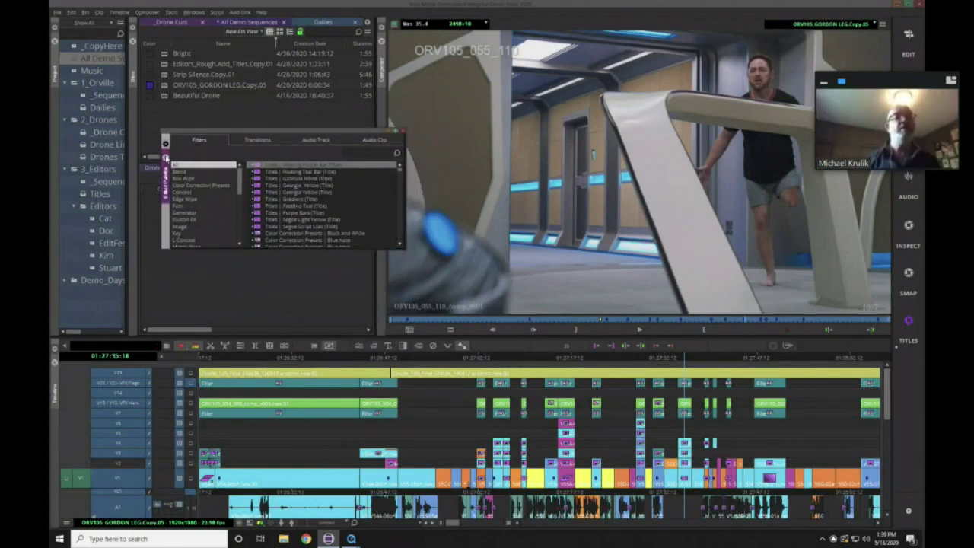
pyautogui.click(165, 157)
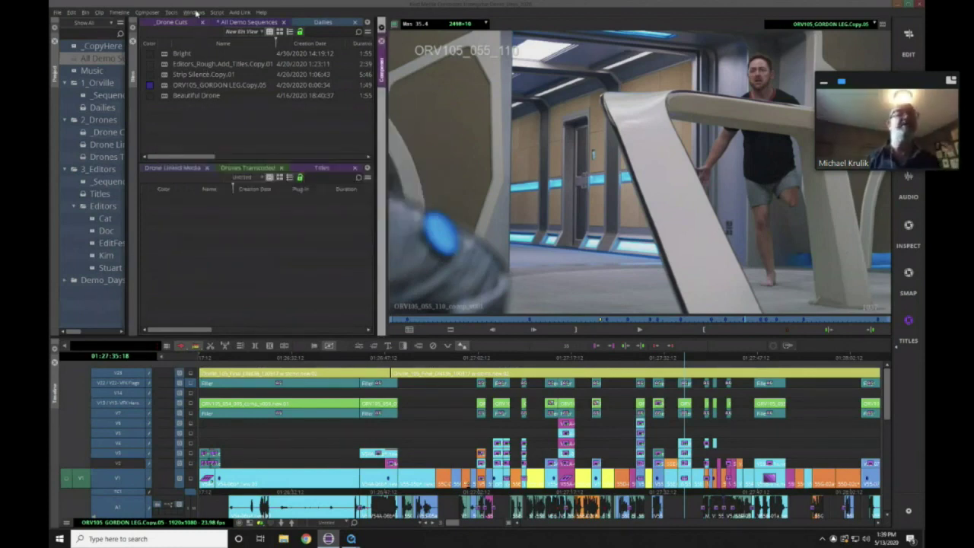
pyautogui.click(194, 12)
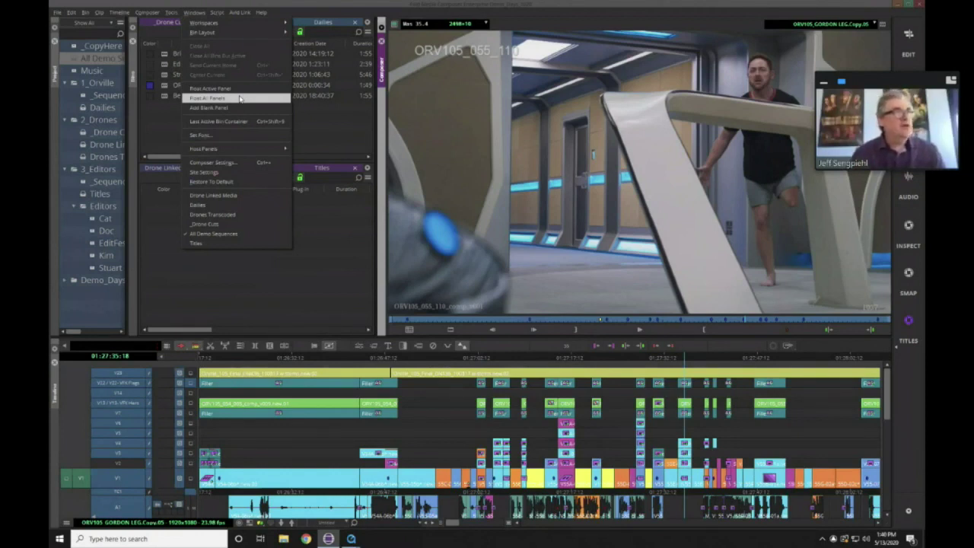
pyautogui.click(168, 121)
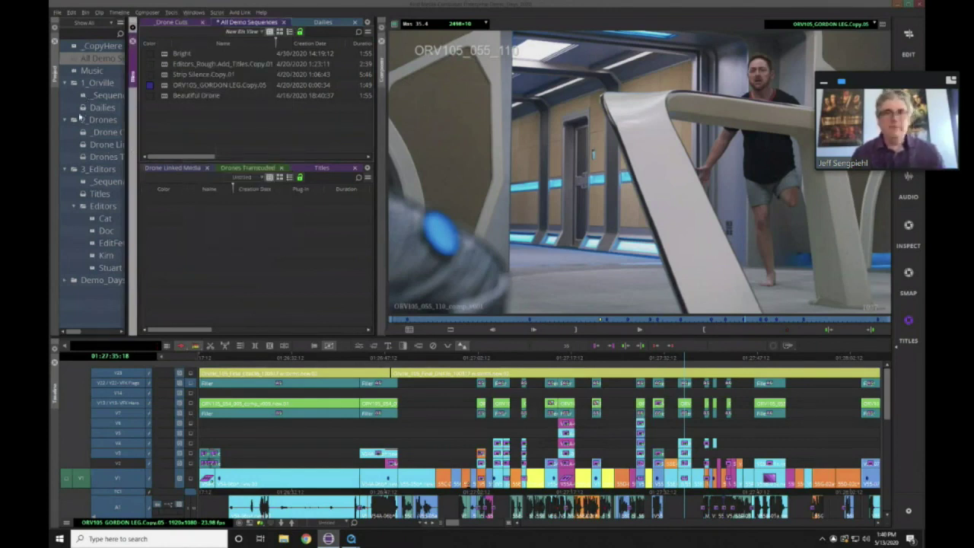
# Step: Show the clips of the Drones Transcoded bin and open Bulk Edit for that bin
pyautogui.click(85, 97)
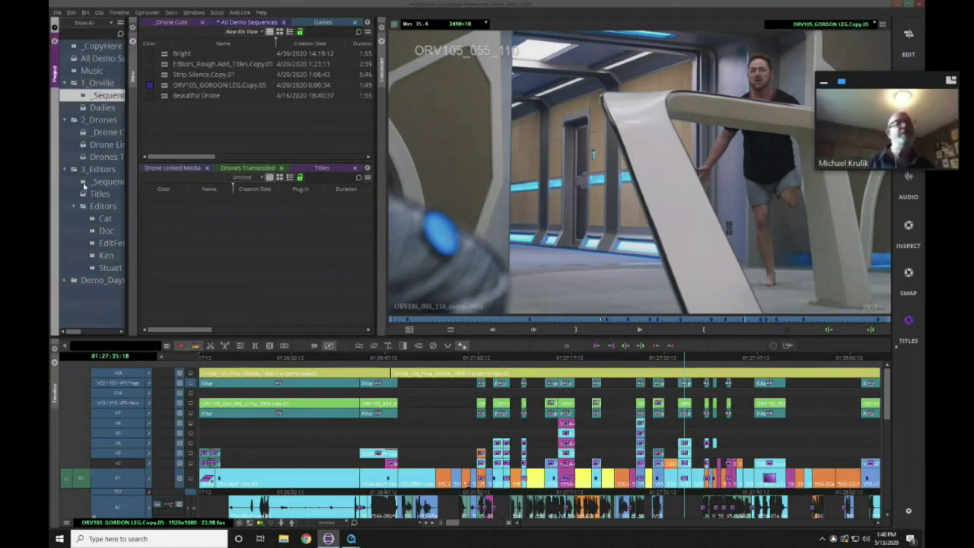
pyautogui.click(86, 155)
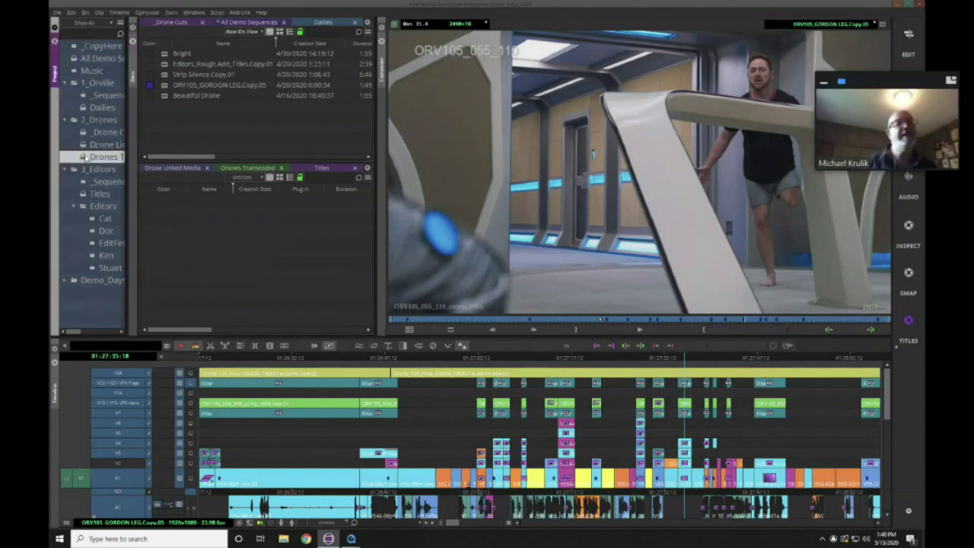
pyautogui.rightClick(231, 295)
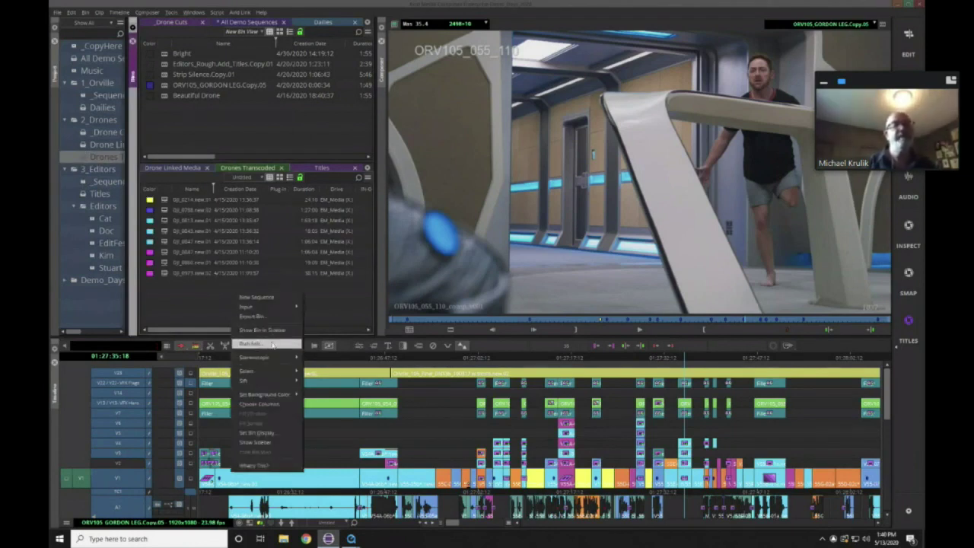
pyautogui.rightClick(201, 302)
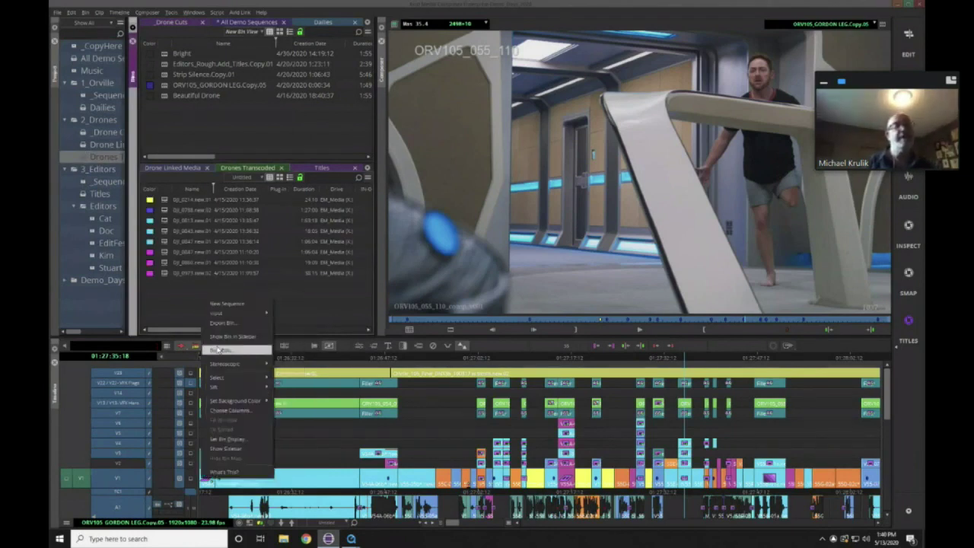
pyautogui.click(221, 350)
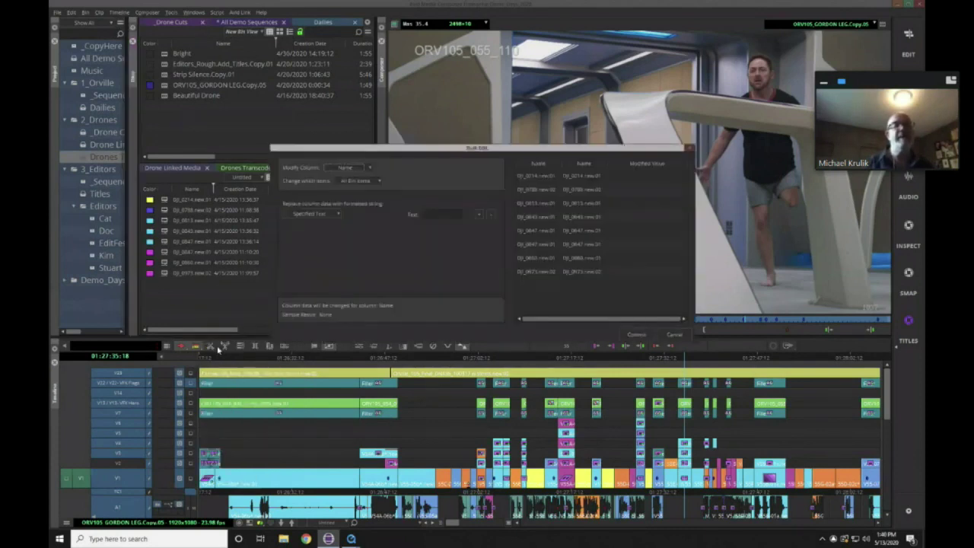
# Step: Try the All Sequences scope for the bulk edit, and set the items to change to All Master Clips
pyautogui.click(360, 181)
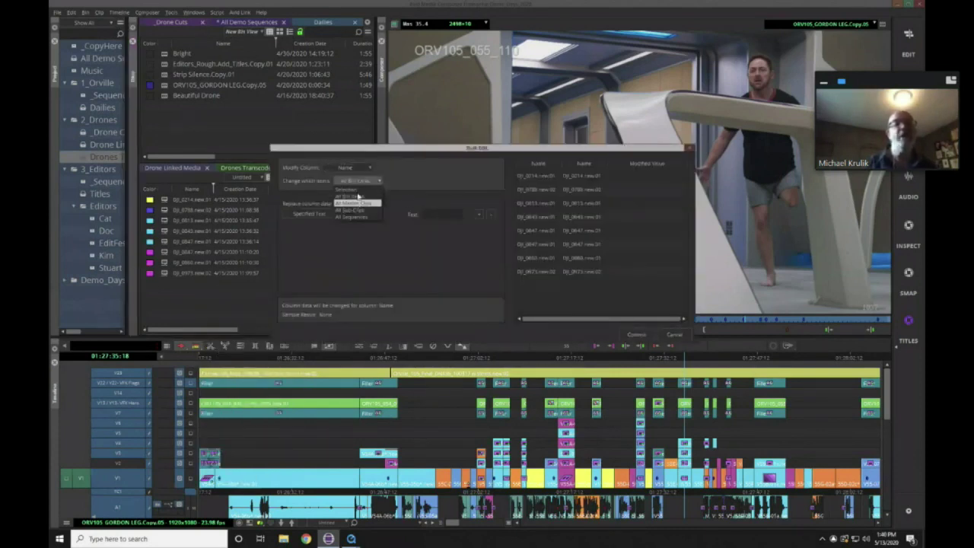
pyautogui.click(358, 201)
pyautogui.click(361, 181)
pyautogui.click(356, 214)
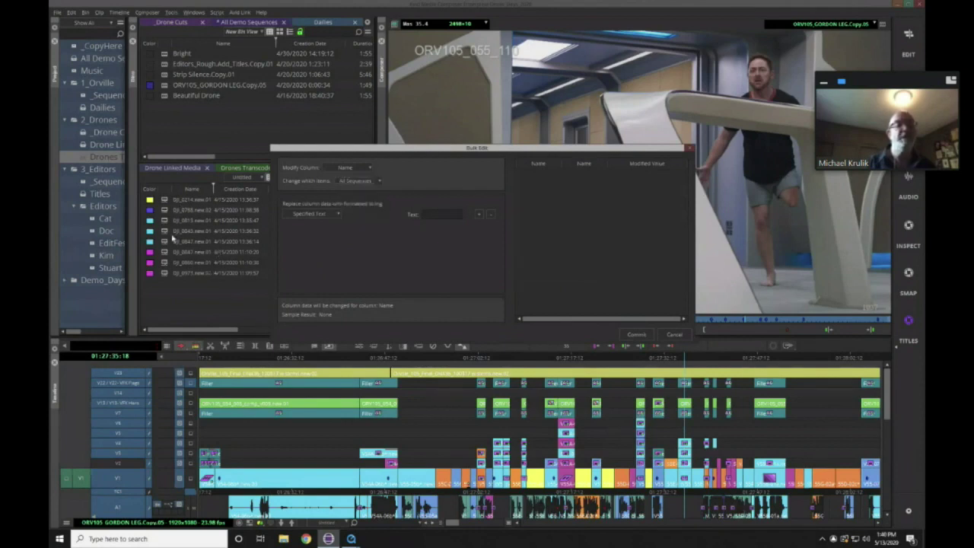
pyautogui.click(378, 183)
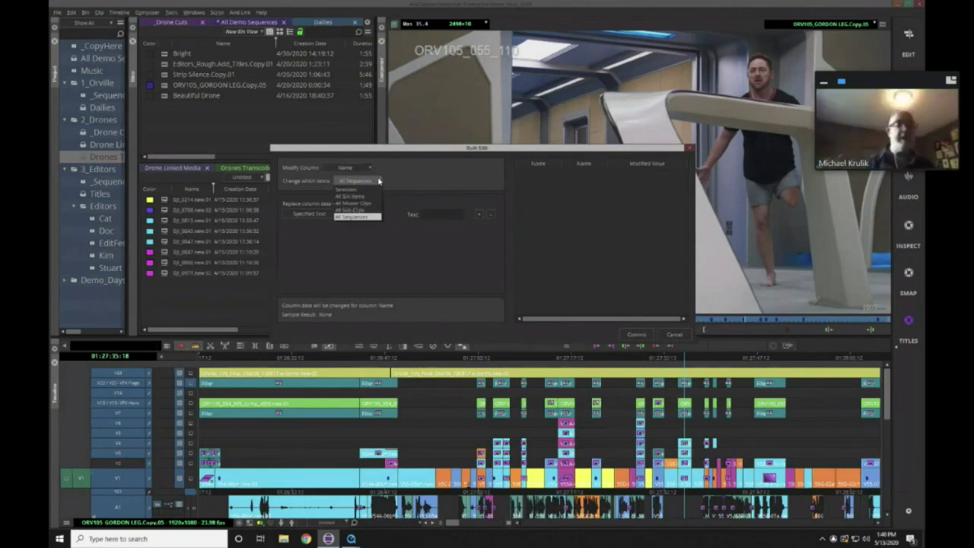
pyautogui.click(343, 203)
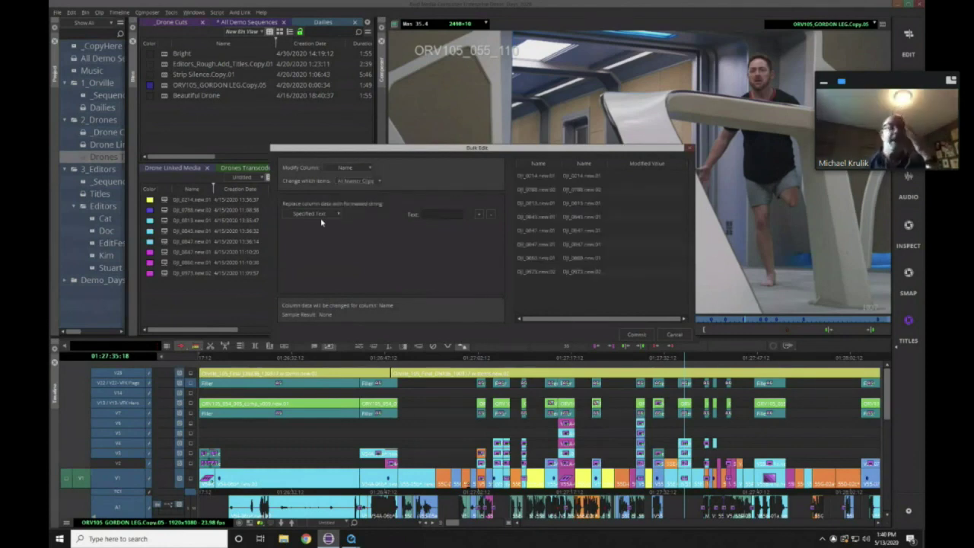
# Step: Preview the Tracks column in the bulk edit, switch back to Name, and commit it without replacement text
pyautogui.click(344, 167)
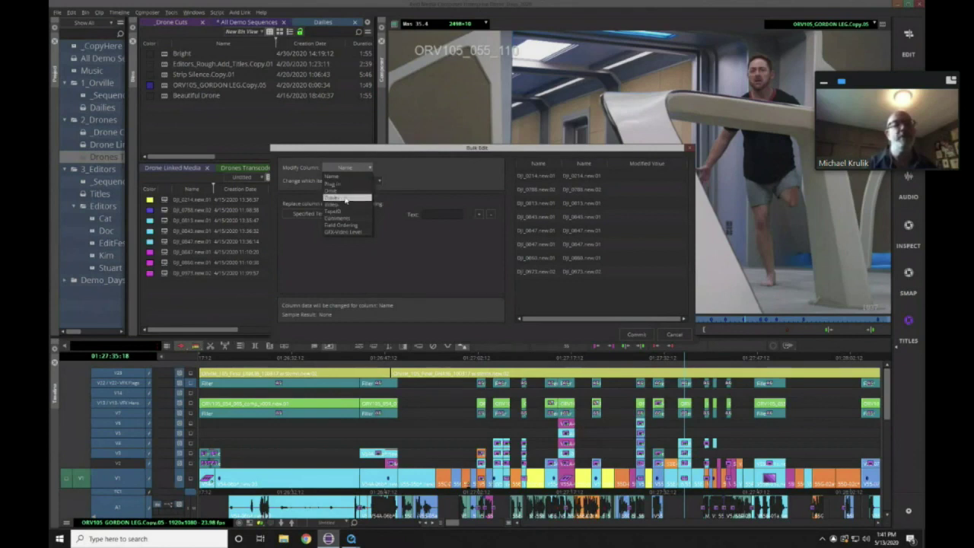
pyautogui.click(346, 198)
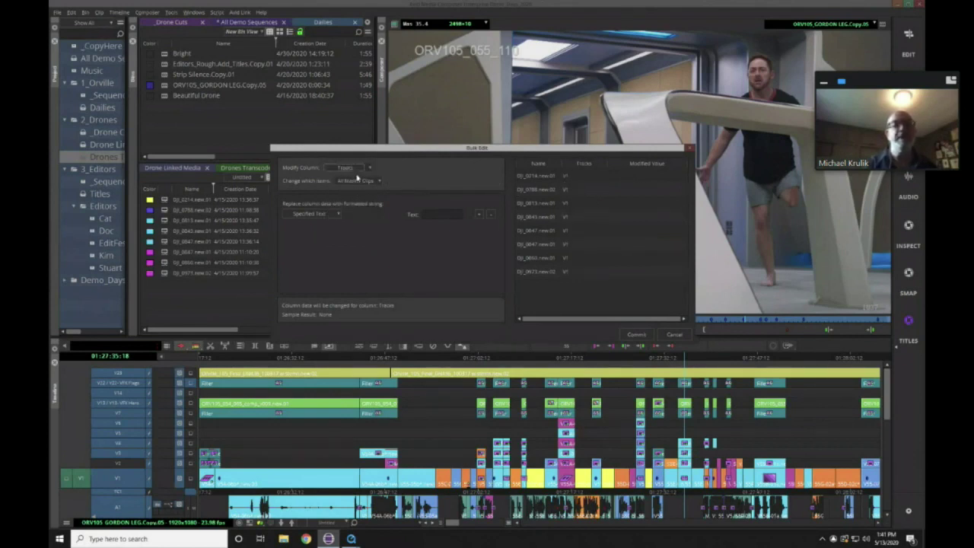
pyautogui.click(357, 168)
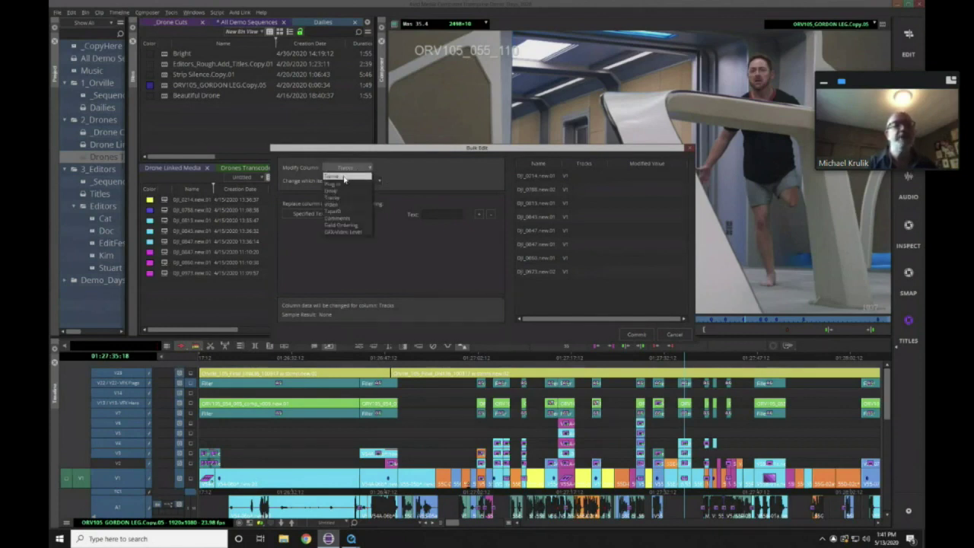
pyautogui.click(345, 178)
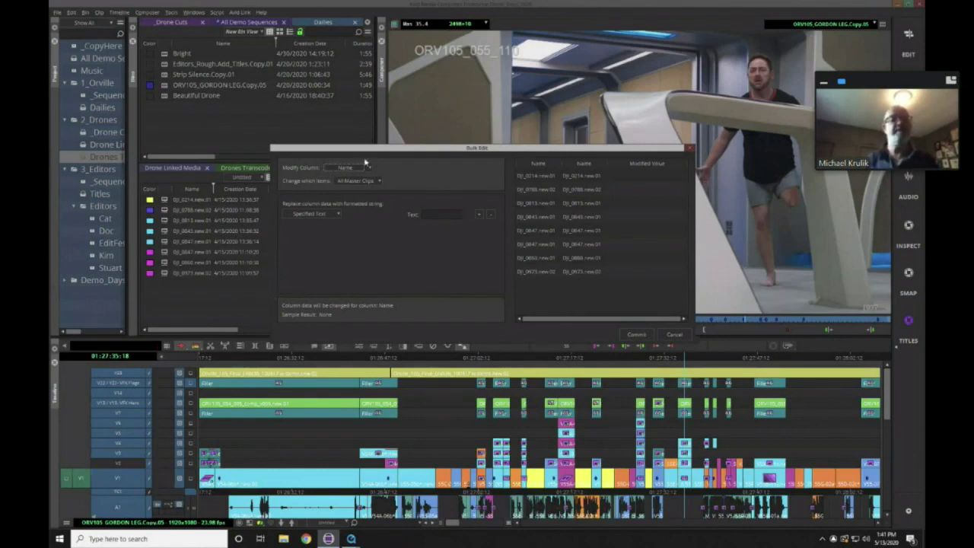
pyautogui.click(636, 335)
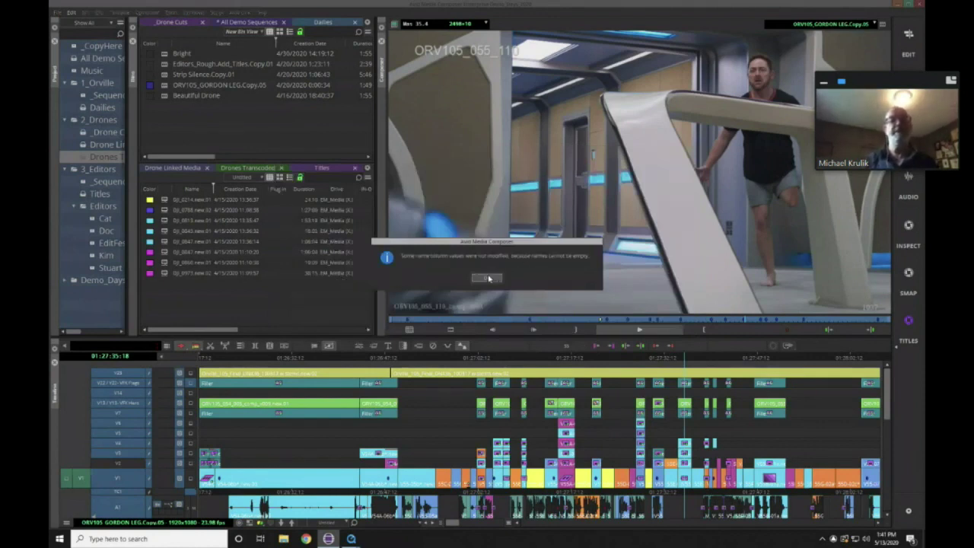
pyautogui.click(488, 277)
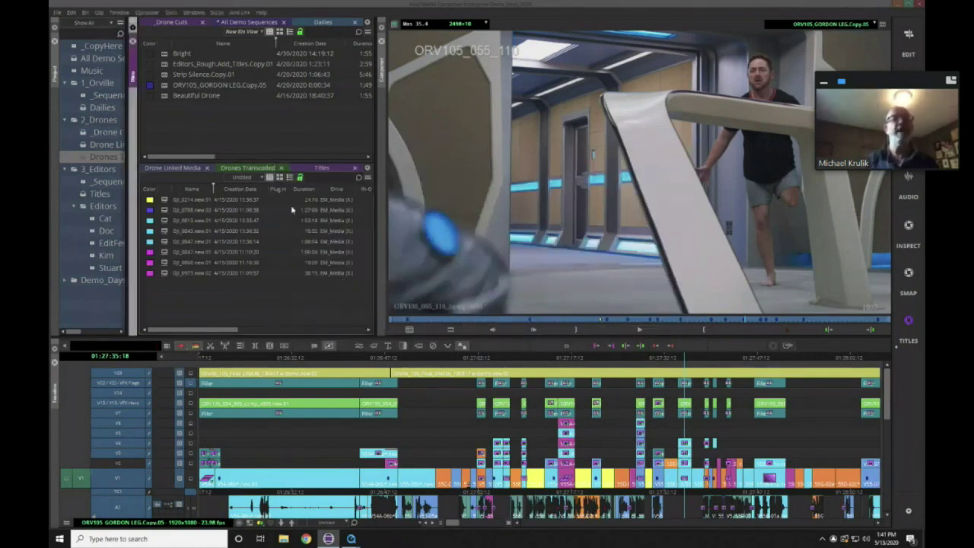
# Step: Set the Plug-in column's bulk edit to use column data from Name, browse the source columns, and commit it
pyautogui.rightClick(285, 281)
pyautogui.click(315, 335)
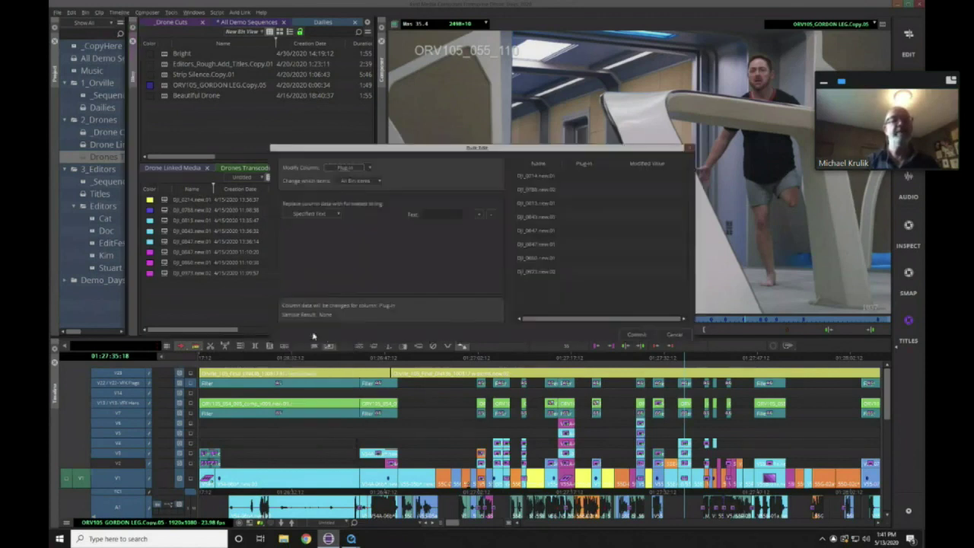
pyautogui.click(312, 215)
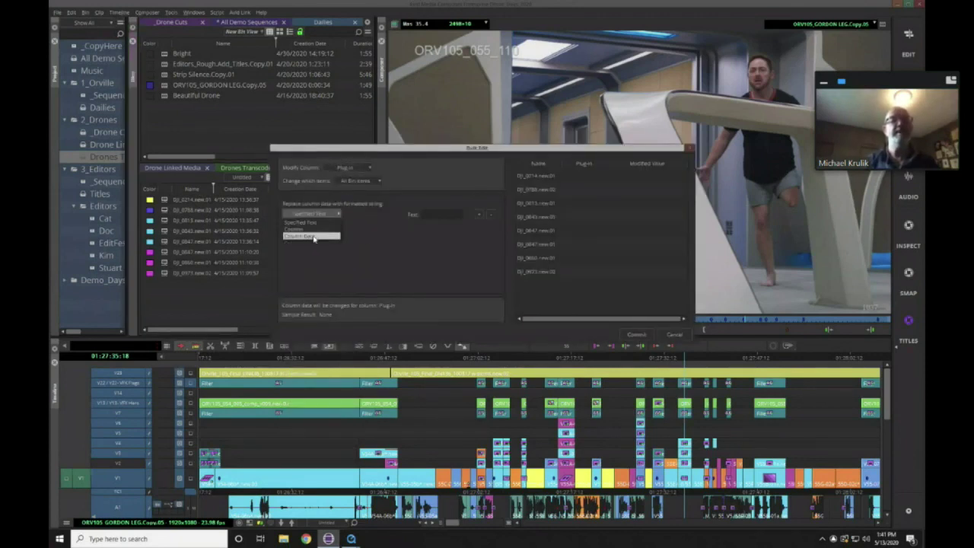
pyautogui.click(313, 237)
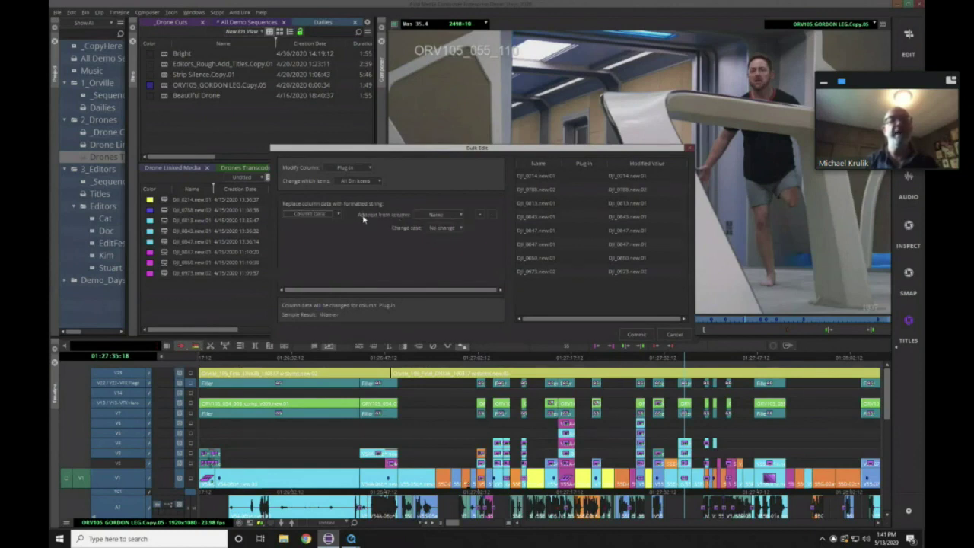
pyautogui.click(448, 216)
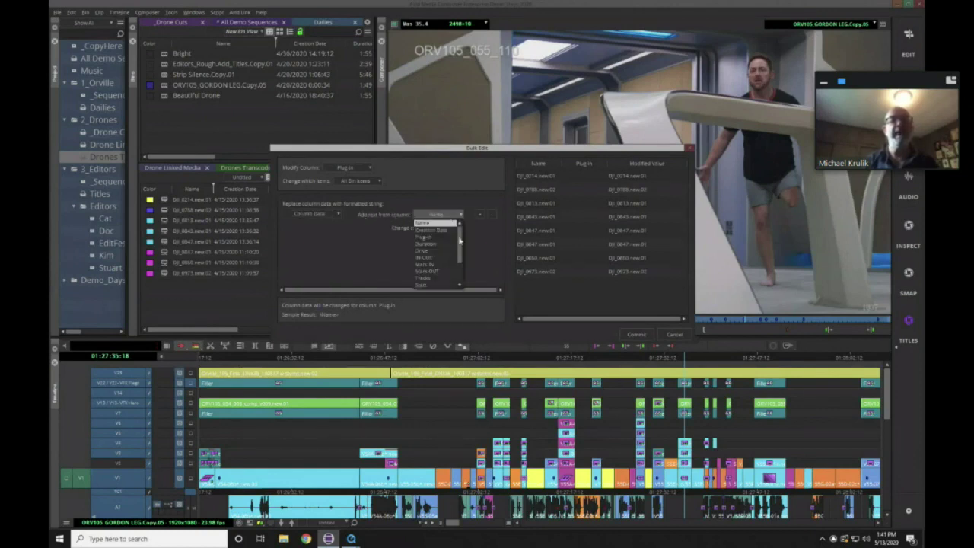
pyautogui.scroll(-2, 460, 240)
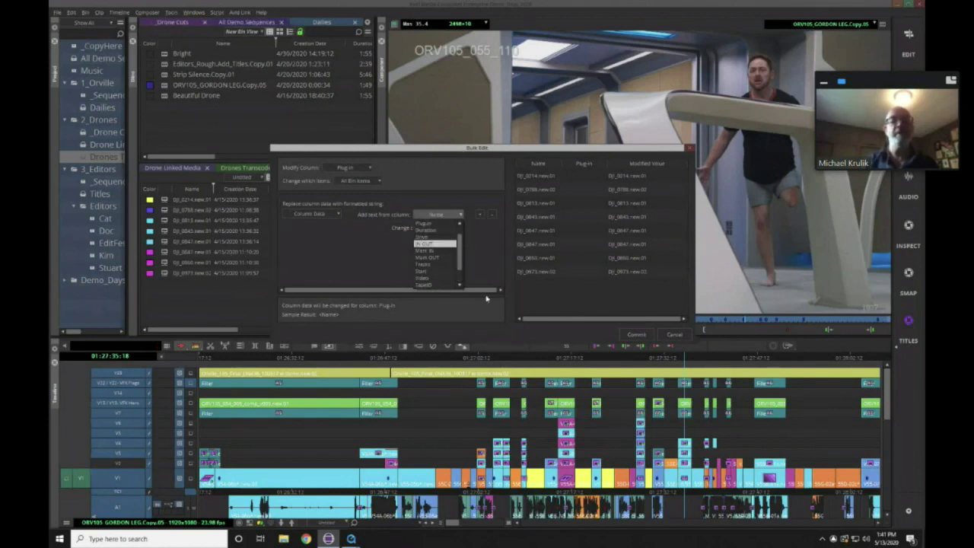
pyautogui.click(636, 336)
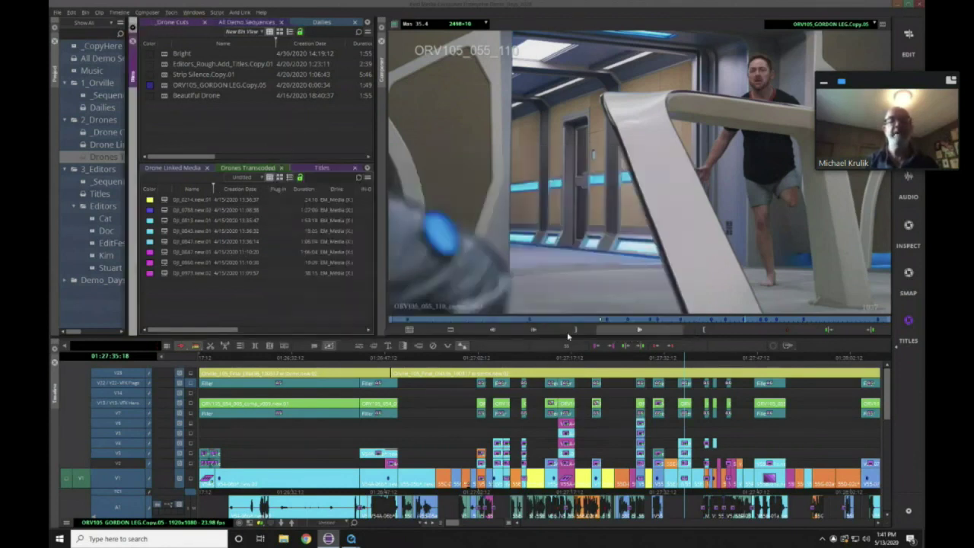
# Step: Display all available columns in the Drones Transcoded bin
pyautogui.rightClick(278, 299)
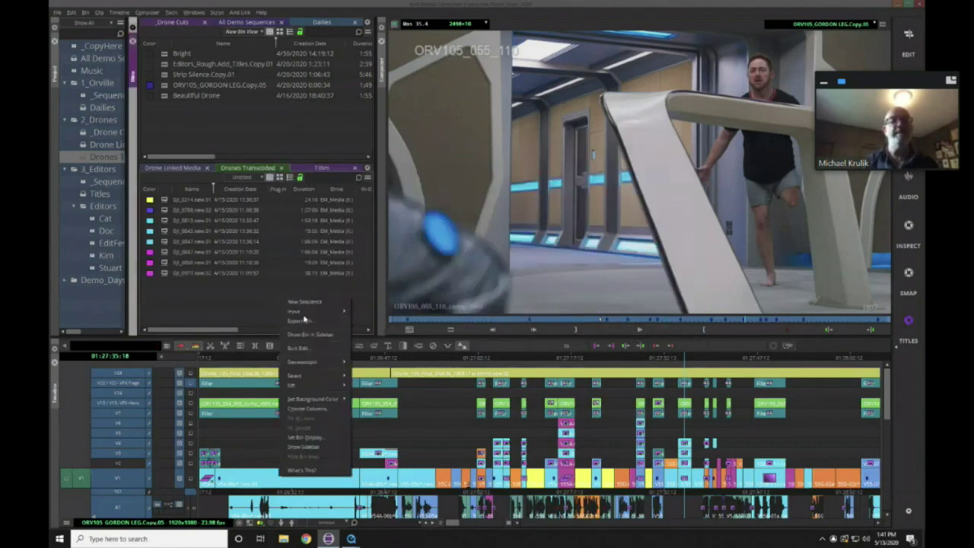
pyautogui.click(314, 409)
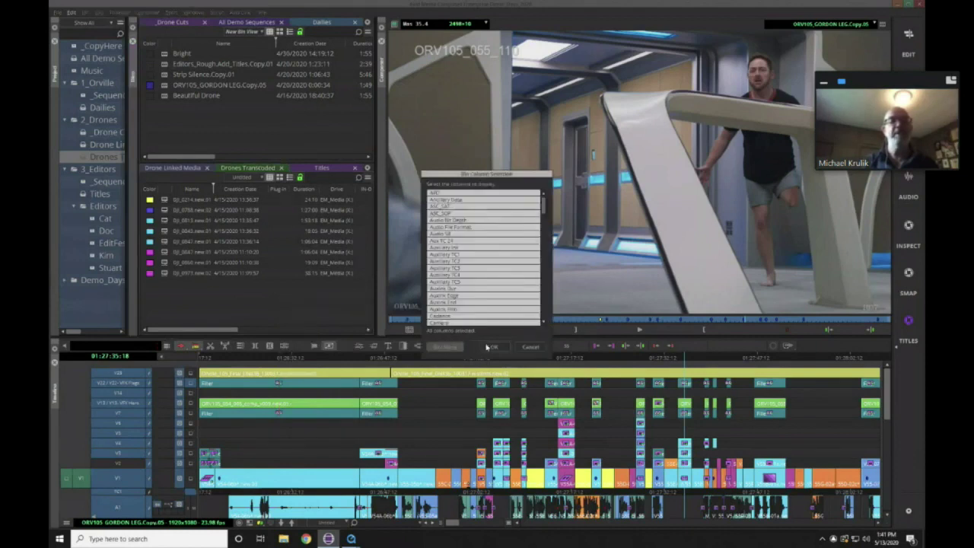
pyautogui.click(494, 346)
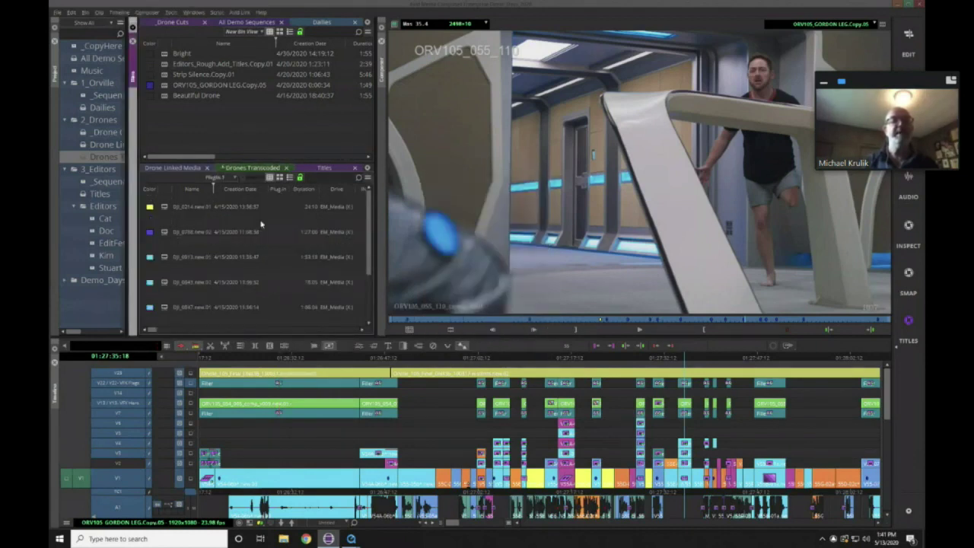
# Step: Set up a bulk edit of the Name column for All Master Clips, with Column Data as the replacement
pyautogui.rightClick(261, 223)
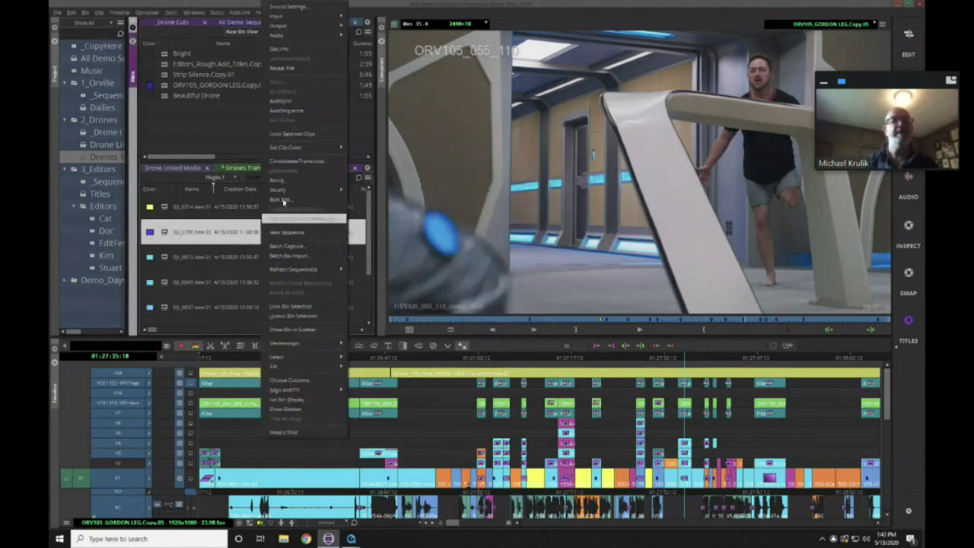
pyautogui.click(283, 200)
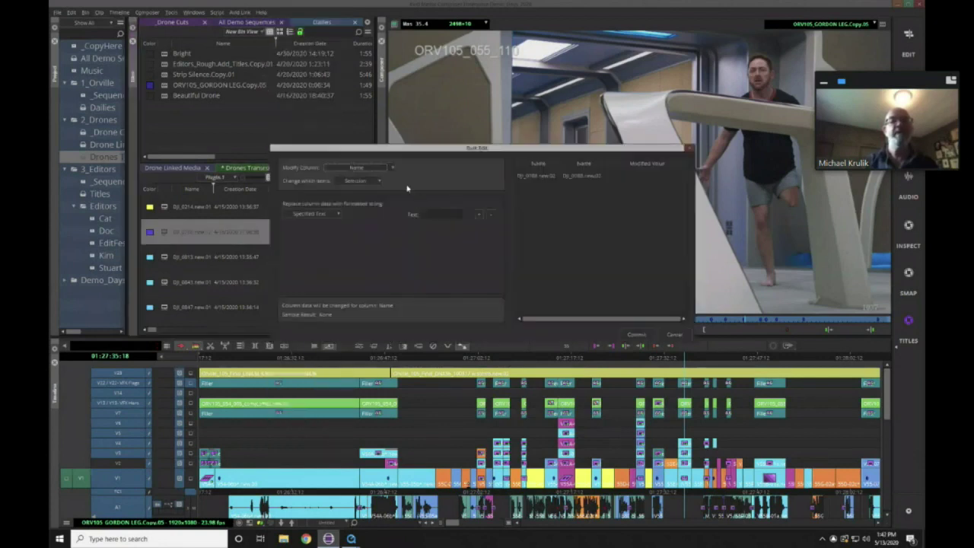
pyautogui.click(351, 182)
pyautogui.click(350, 203)
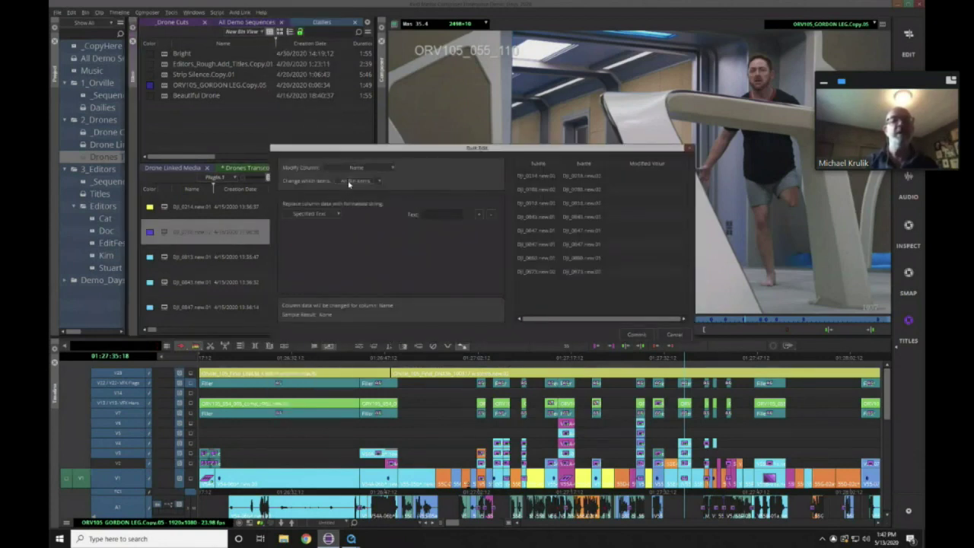
pyautogui.click(349, 183)
pyautogui.click(353, 204)
pyautogui.click(322, 214)
pyautogui.click(312, 236)
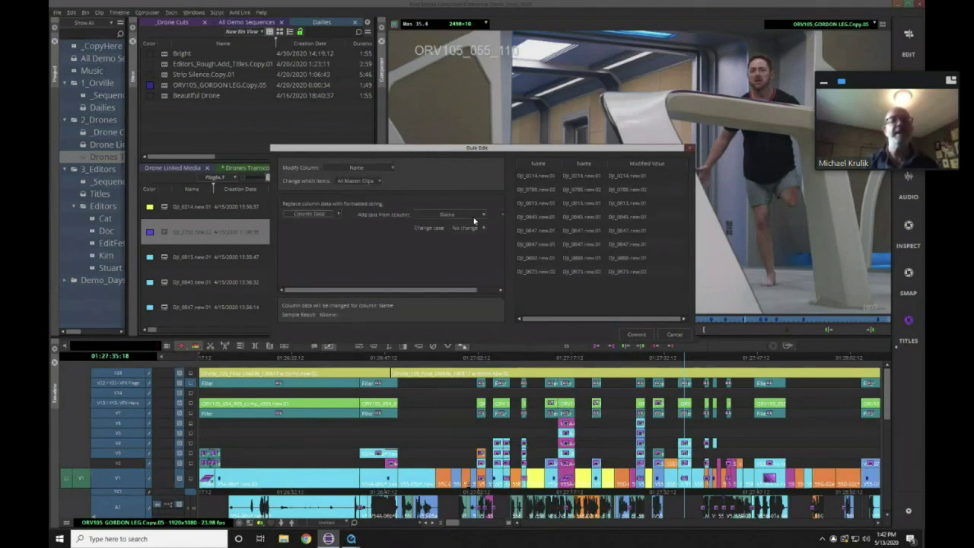
# Step: Browse the source columns available for the replacement text, keep Name, and commit the bulk edit
pyautogui.click(481, 216)
pyautogui.moveTo(482, 231); pyautogui.dragTo(487, 261)
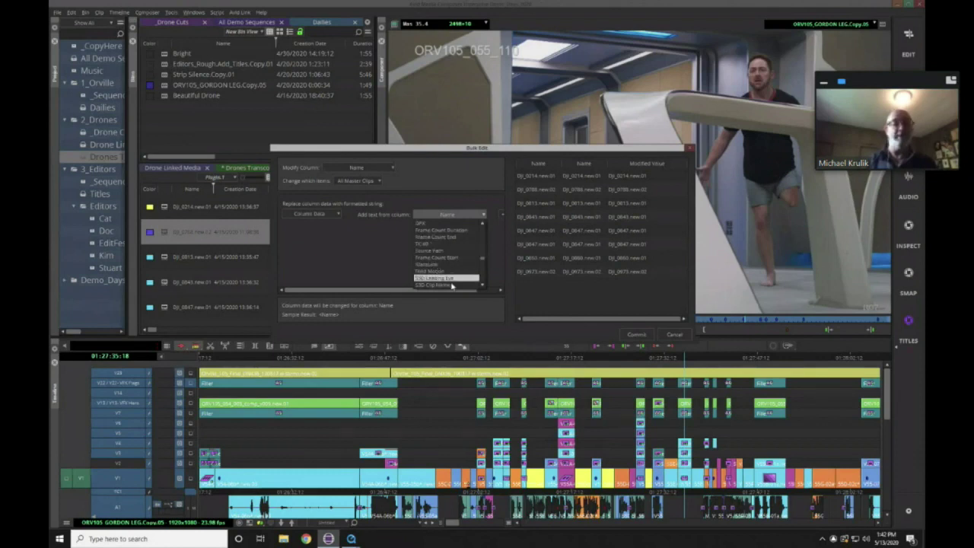
pyautogui.scroll(-8, 480, 260)
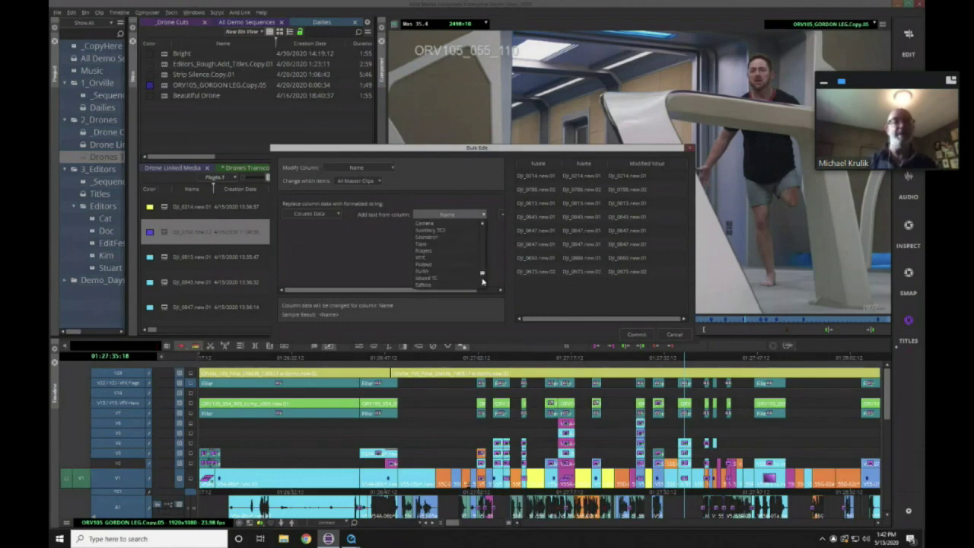
pyautogui.scroll(-5, 481, 261)
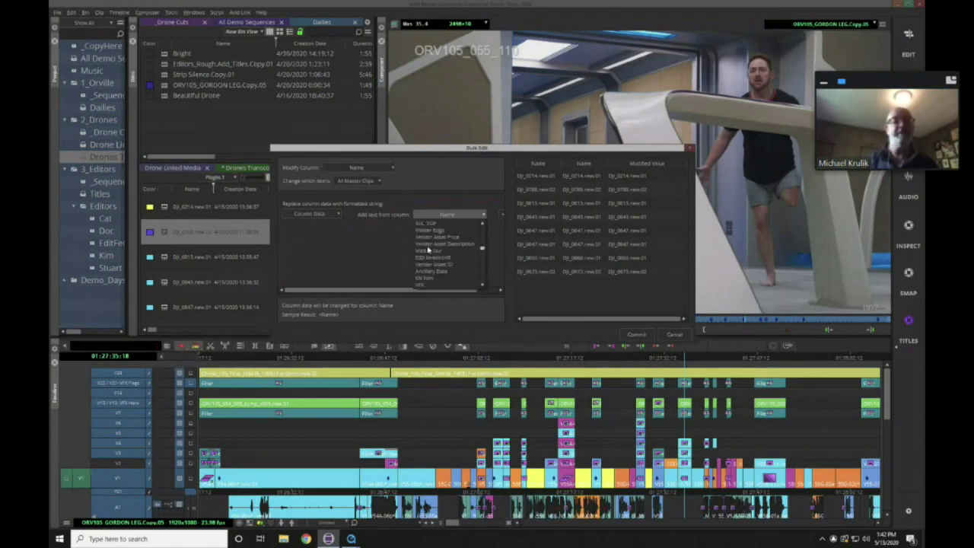
pyautogui.scroll(15, 439, 270)
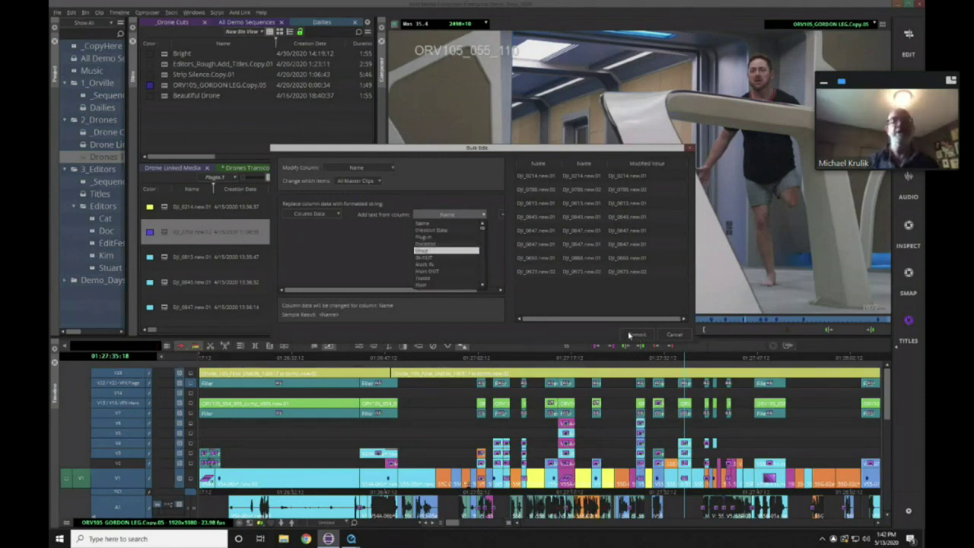
pyautogui.click(382, 246)
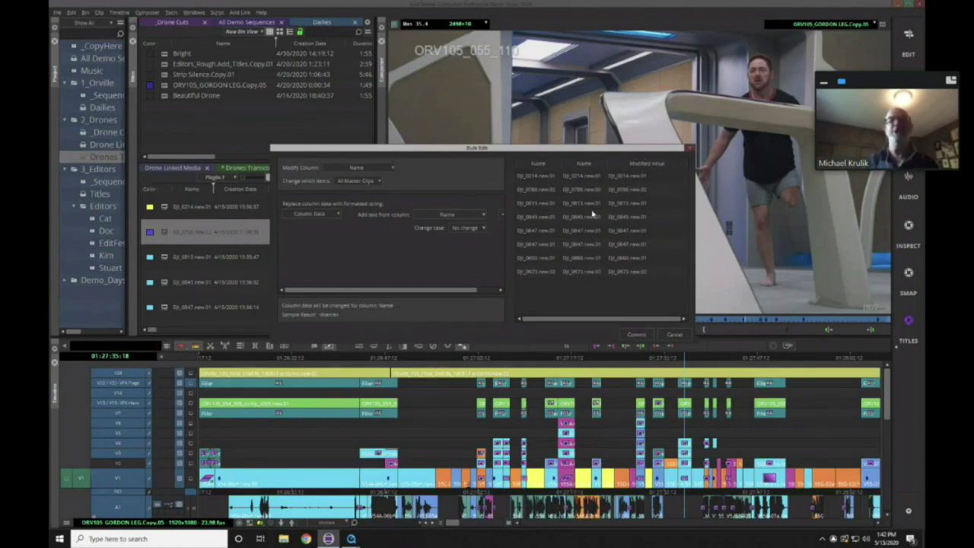
pyautogui.click(635, 336)
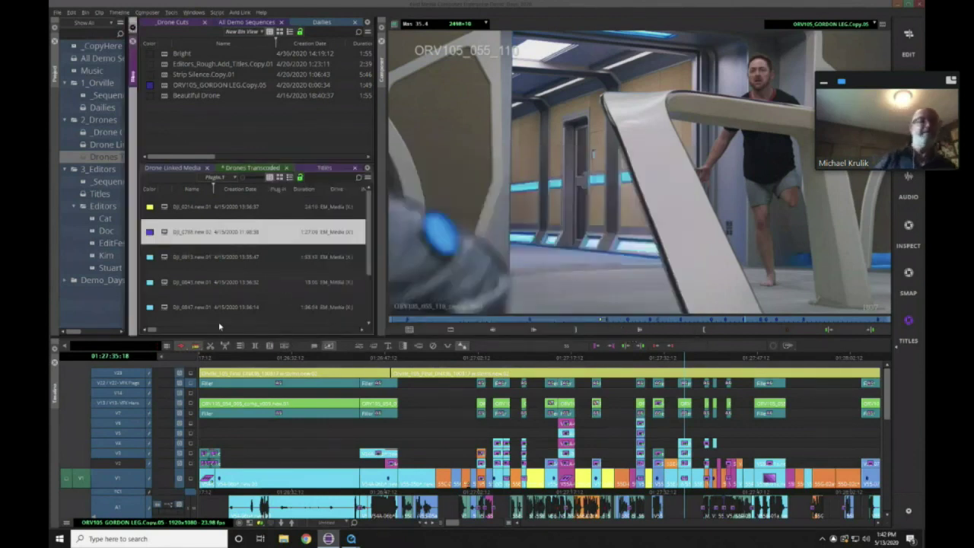
pyautogui.click(219, 327)
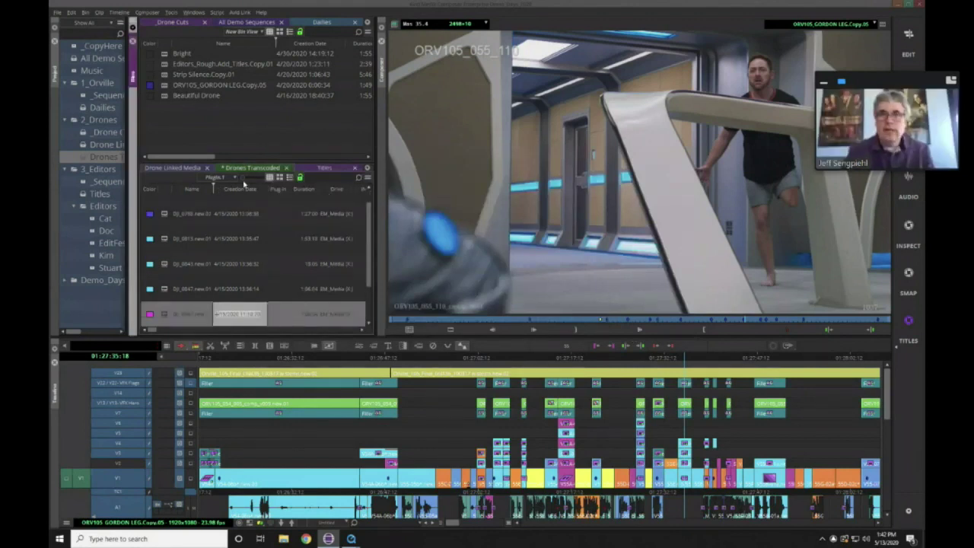
pyautogui.rightClick(284, 242)
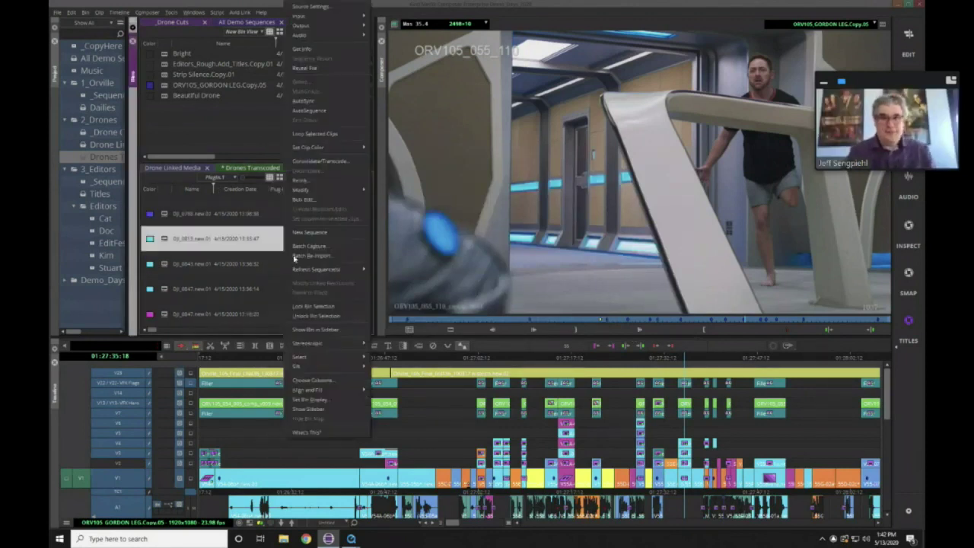
pyautogui.click(313, 199)
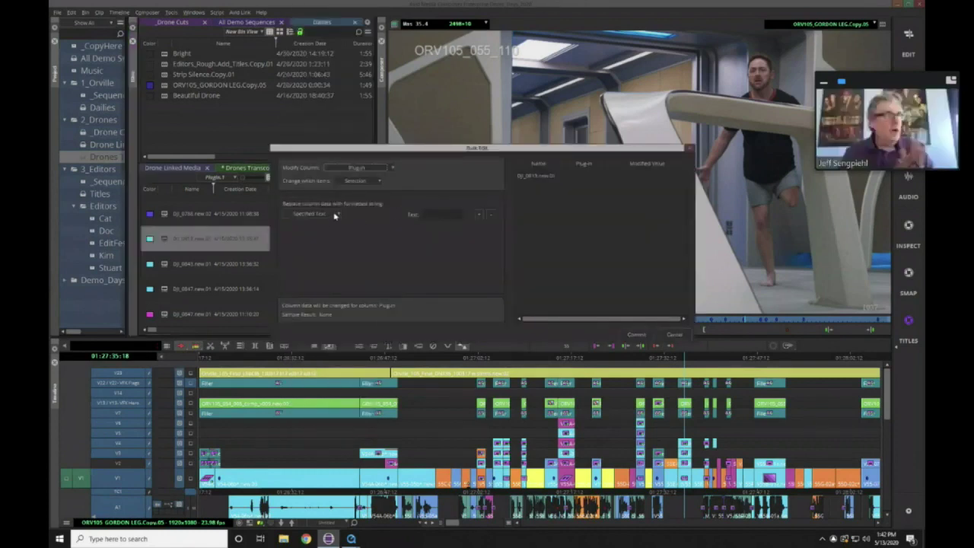
pyautogui.click(671, 335)
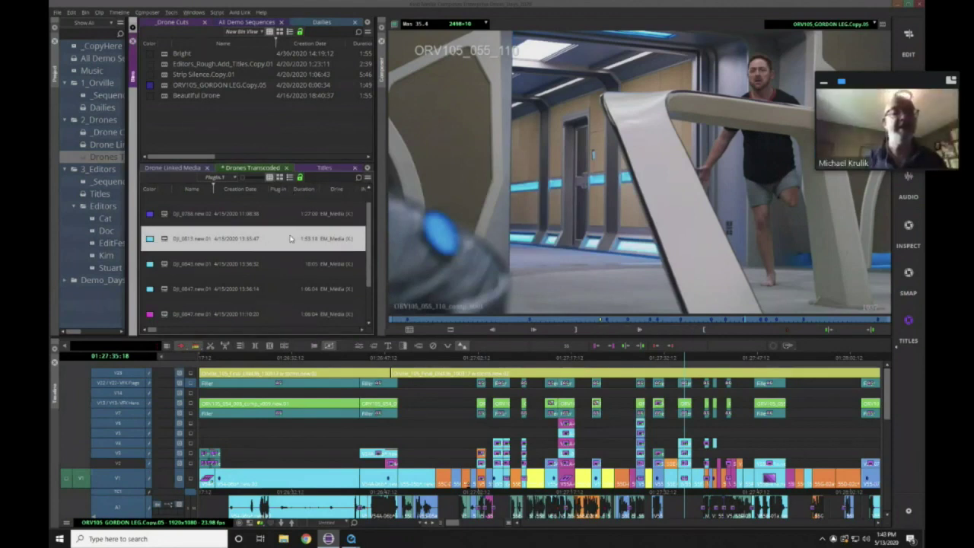
# Step: Move the Creation Date column between Duration and Drive in the Drones Transcoded bin
pyautogui.click(266, 189)
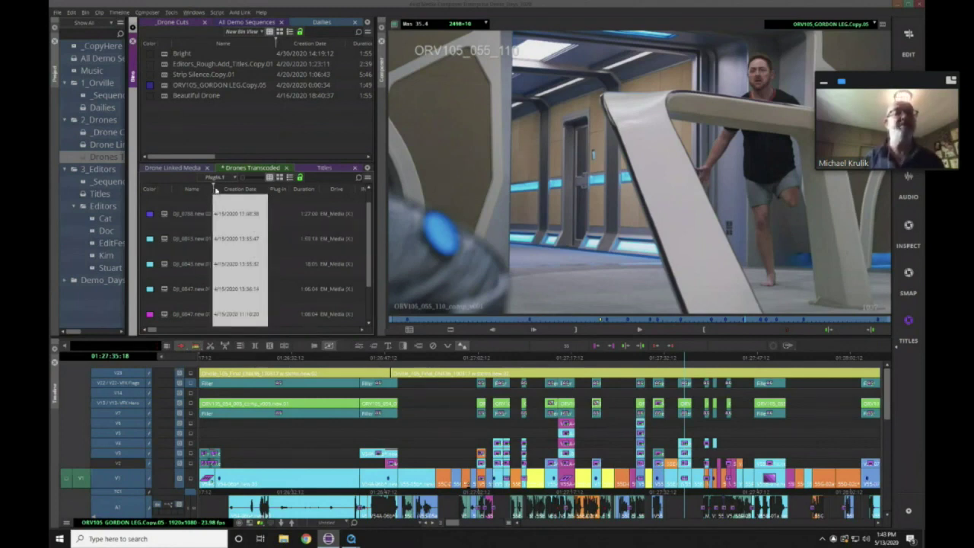
pyautogui.moveTo(327, 193); pyautogui.dragTo(310, 192)
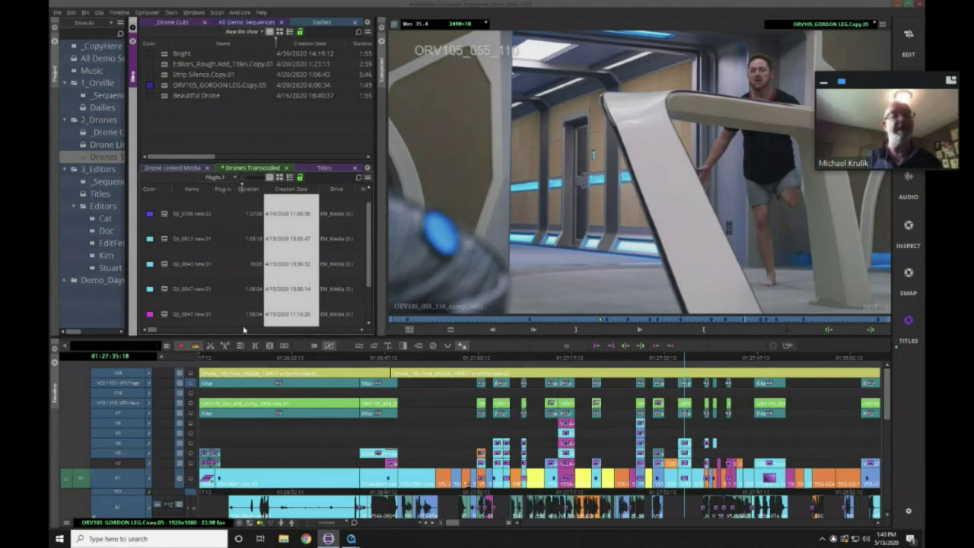
pyautogui.moveTo(150, 330)
pyautogui.mouseDown()
pyautogui.moveTo(224, 328)
pyautogui.moveTo(149, 330)
pyautogui.mouseUp()
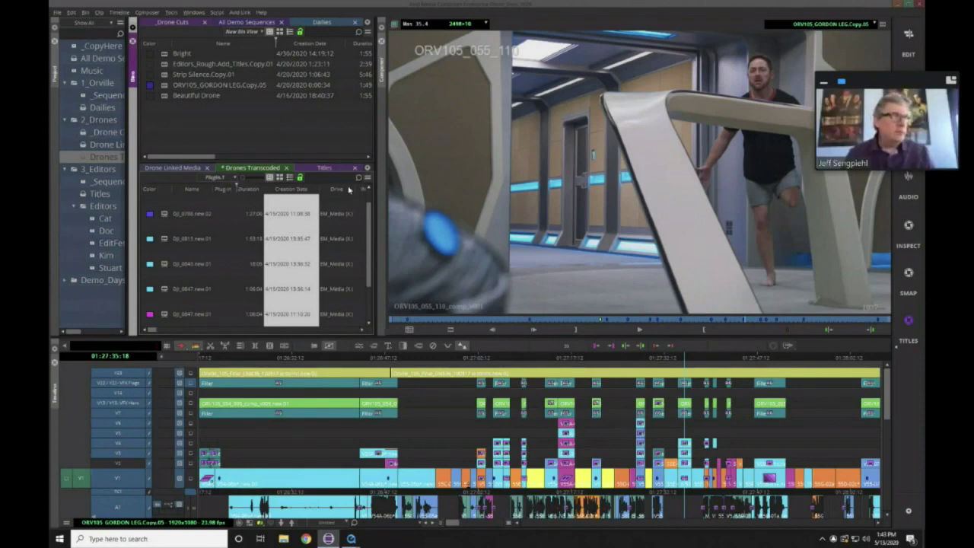
# Step: Switch the Drones Transcoded bin to the Format bin view
pyautogui.click(224, 178)
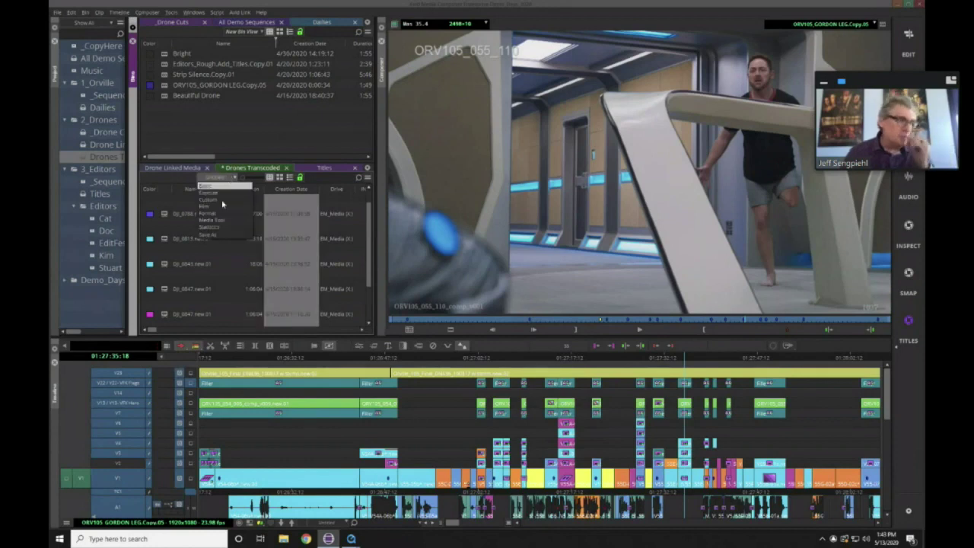
pyautogui.click(219, 214)
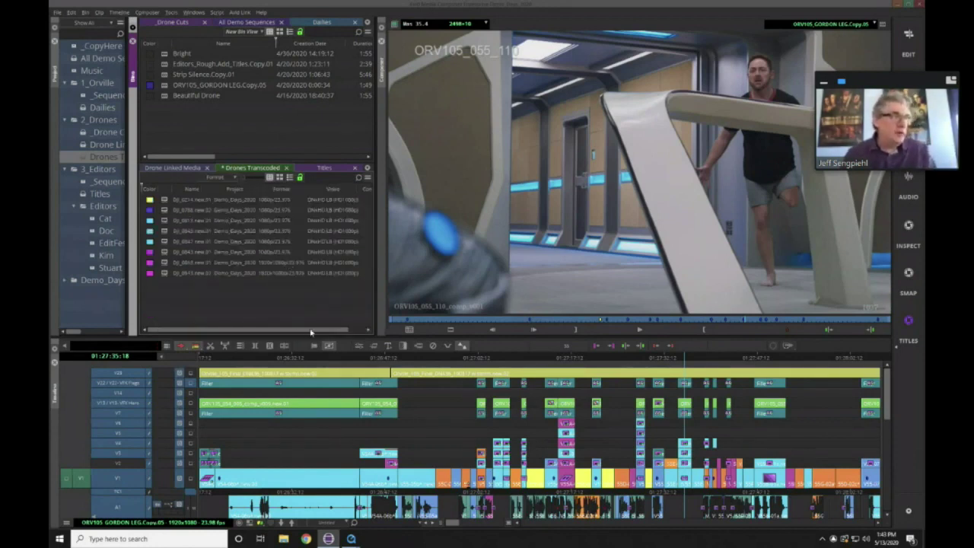
pyautogui.moveTo(327, 329); pyautogui.dragTo(310, 330)
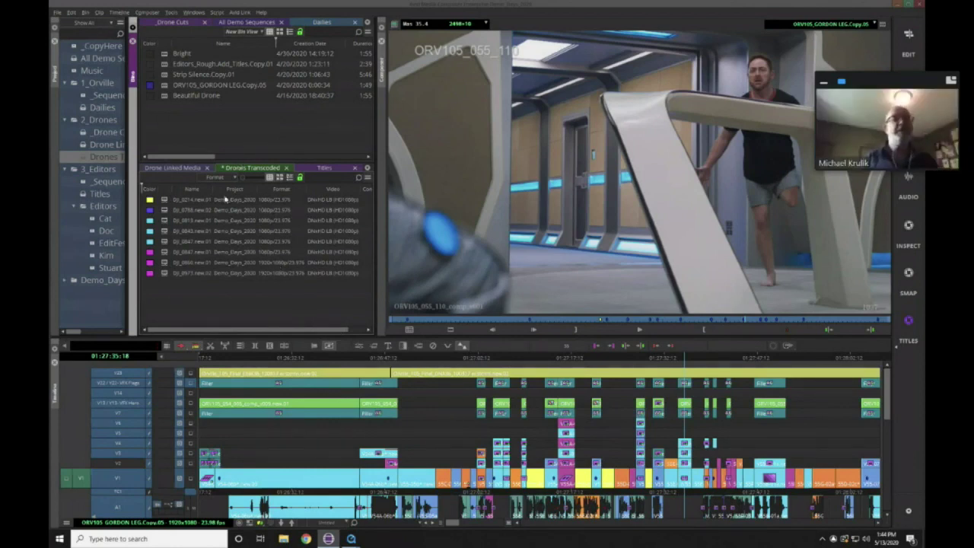
# Step: Float the _Sequences_Orville bin in its own window with its sidebar hidden, and close it
pyautogui.doubleClick(84, 97)
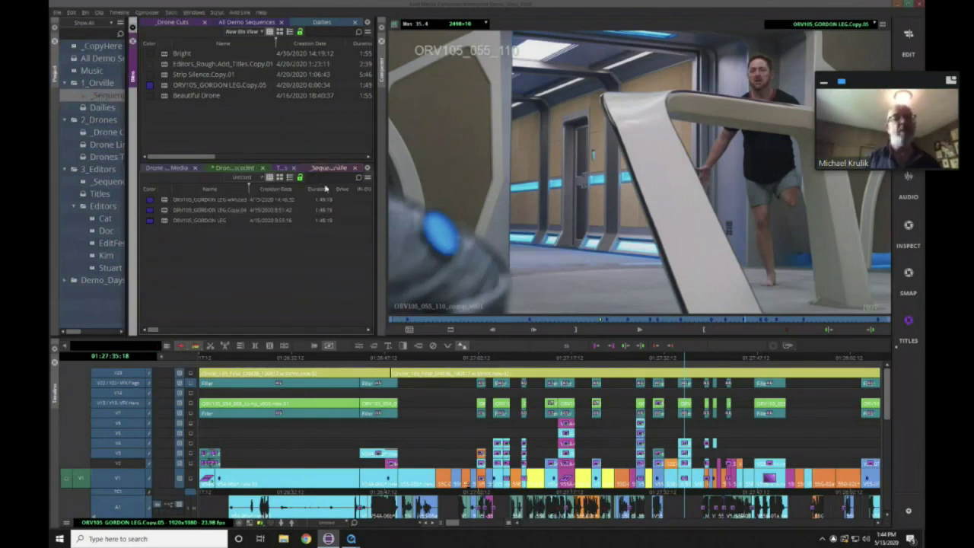
pyautogui.moveTo(329, 168); pyautogui.dragTo(282, 133)
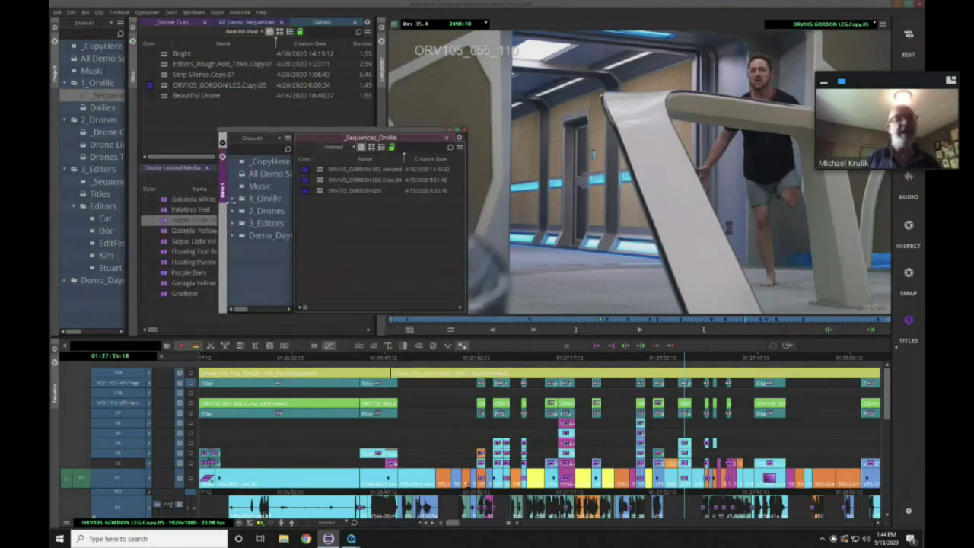
pyautogui.moveTo(231, 202); pyautogui.dragTo(319, 209)
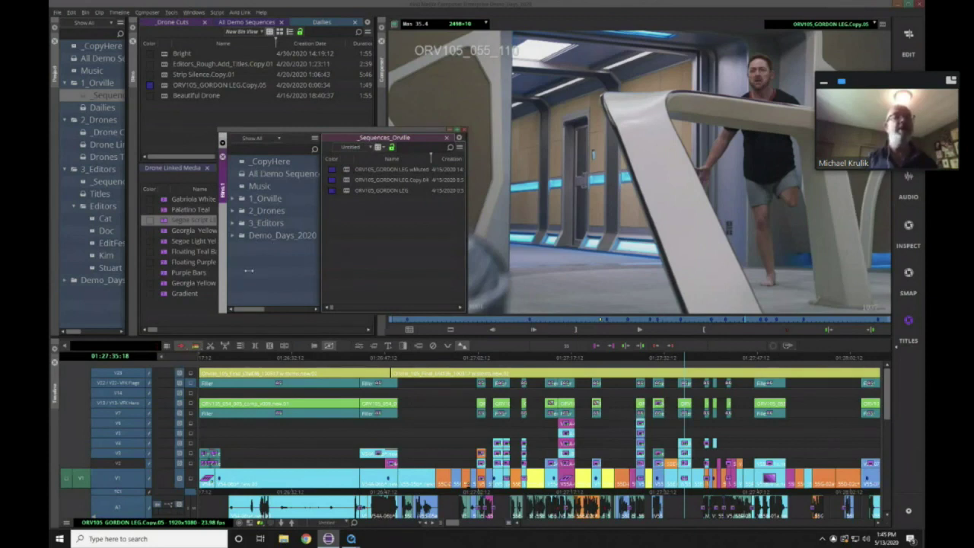
pyautogui.moveTo(248, 270); pyautogui.dragTo(208, 275)
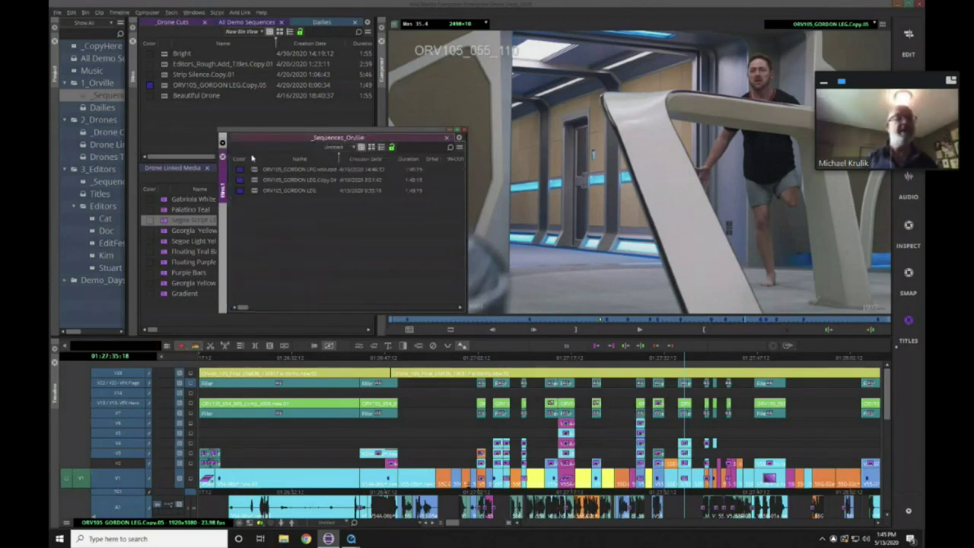
pyautogui.hotkey('ctrl', 'w')
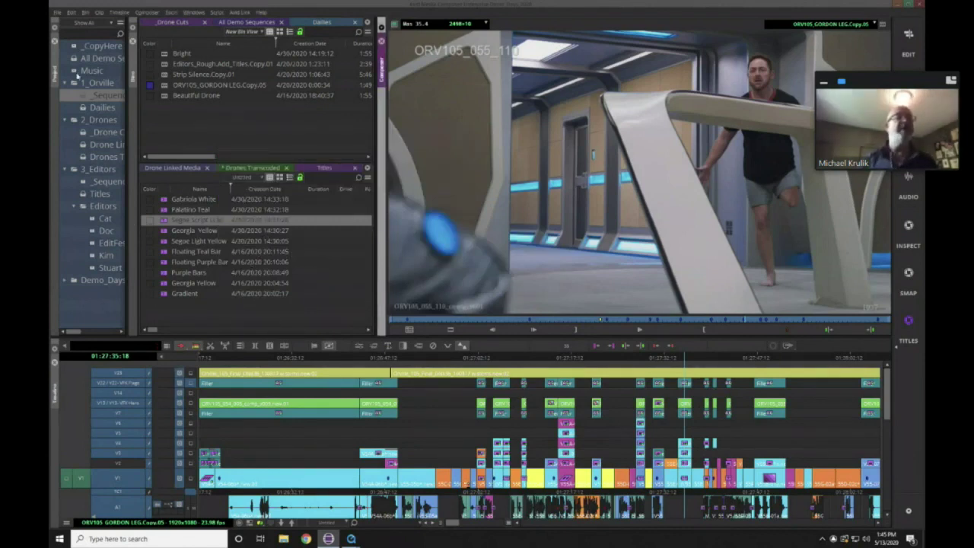
pyautogui.click(174, 14)
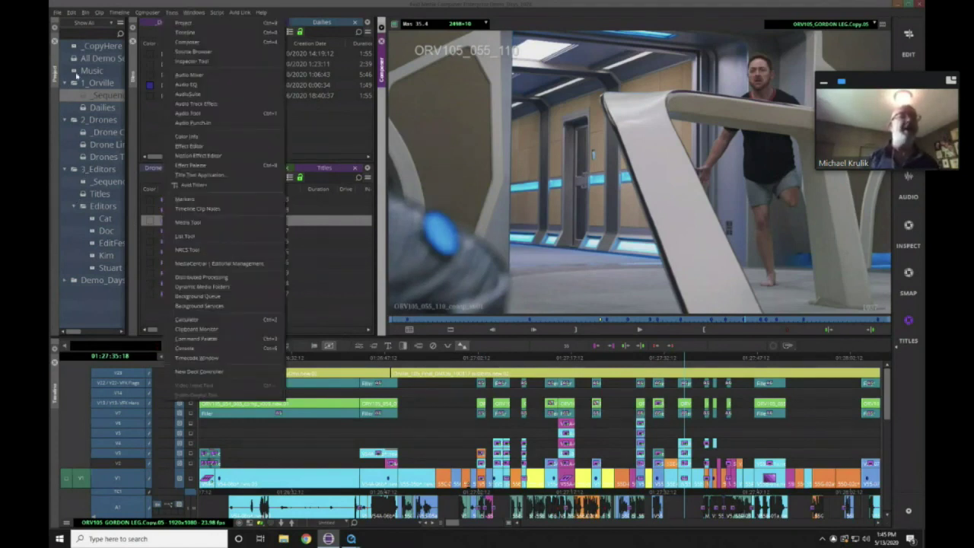
pyautogui.click(327, 274)
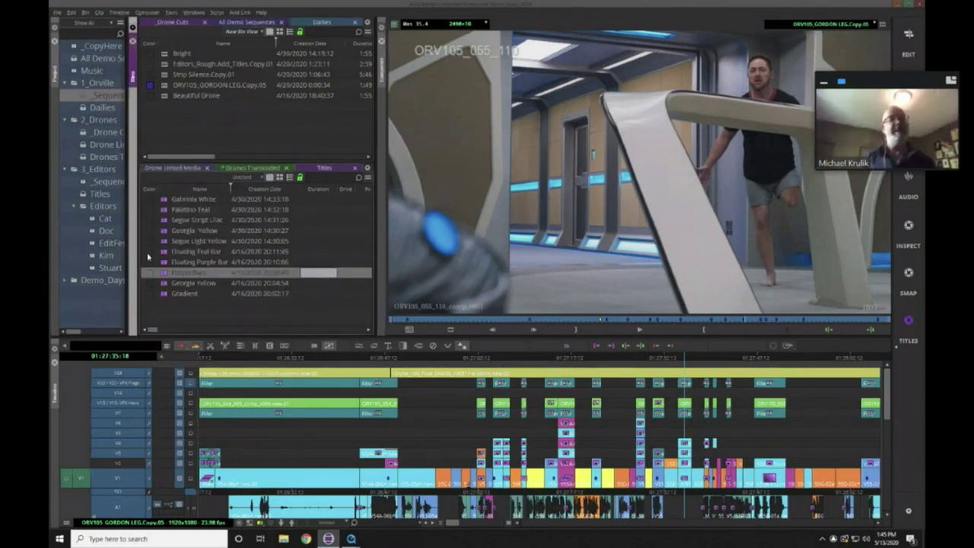
# Step: Float the bin container in its own large window and place the Drones Transcoded bin beside the other lower bins at about half width
pyautogui.moveTo(140, 251); pyautogui.dragTo(111, 263)
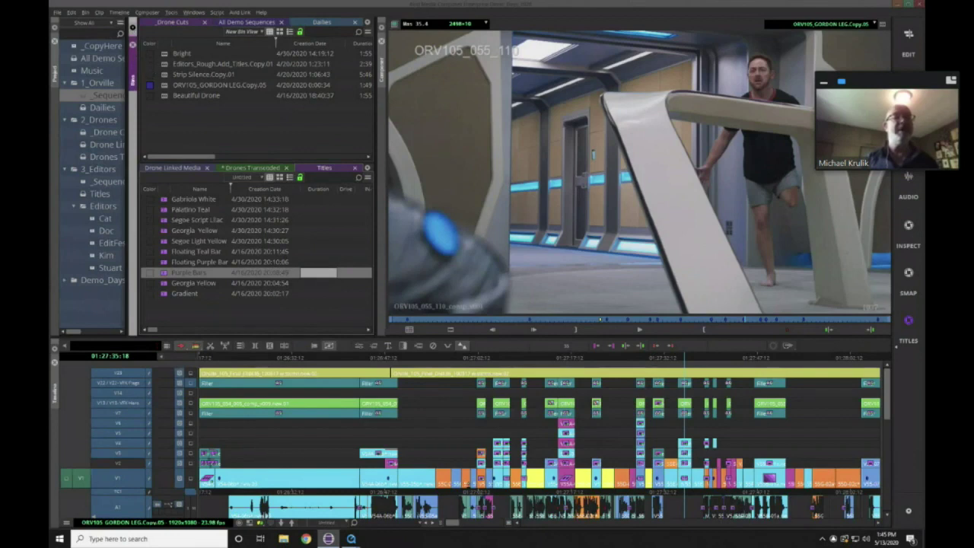
pyautogui.moveTo(133, 43); pyautogui.dragTo(87, 22)
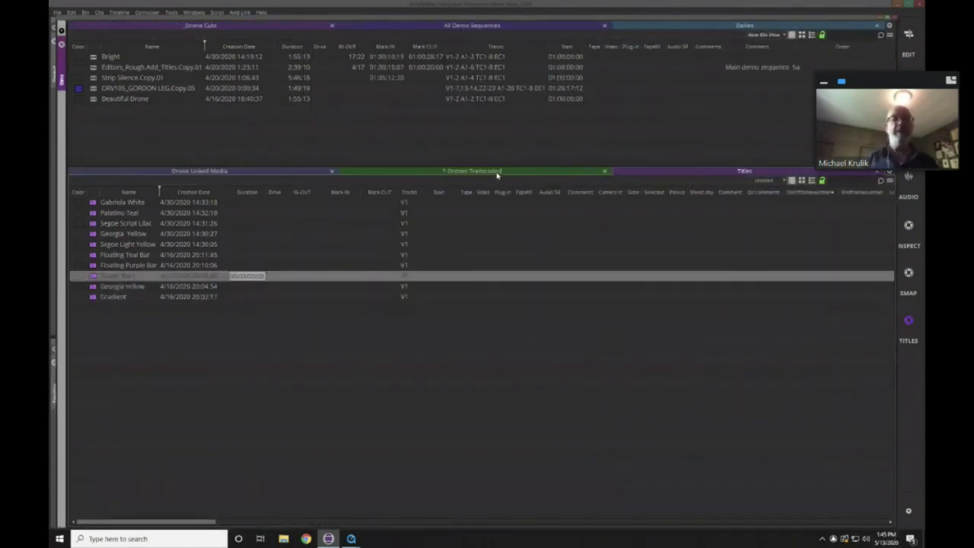
pyautogui.moveTo(494, 171); pyautogui.dragTo(73, 369)
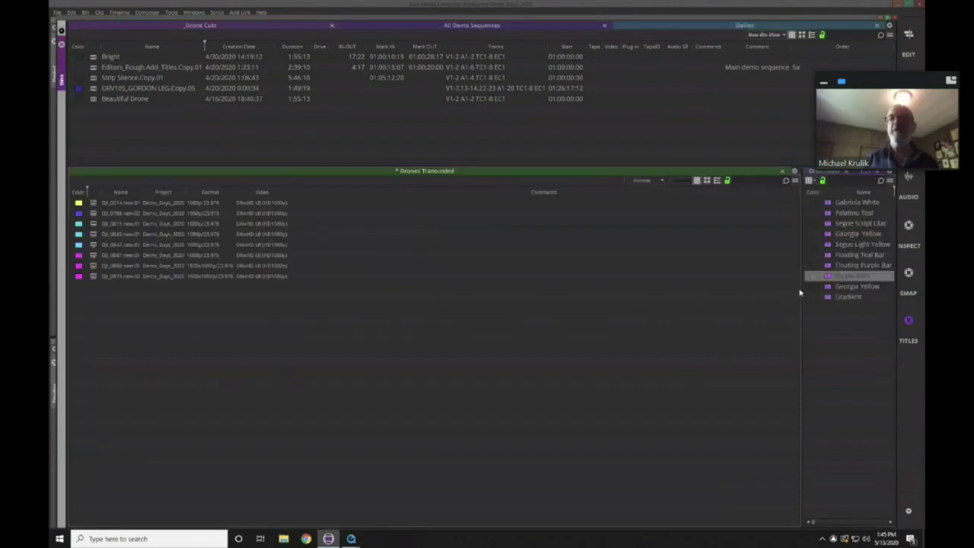
pyautogui.moveTo(801, 289); pyautogui.dragTo(465, 297)
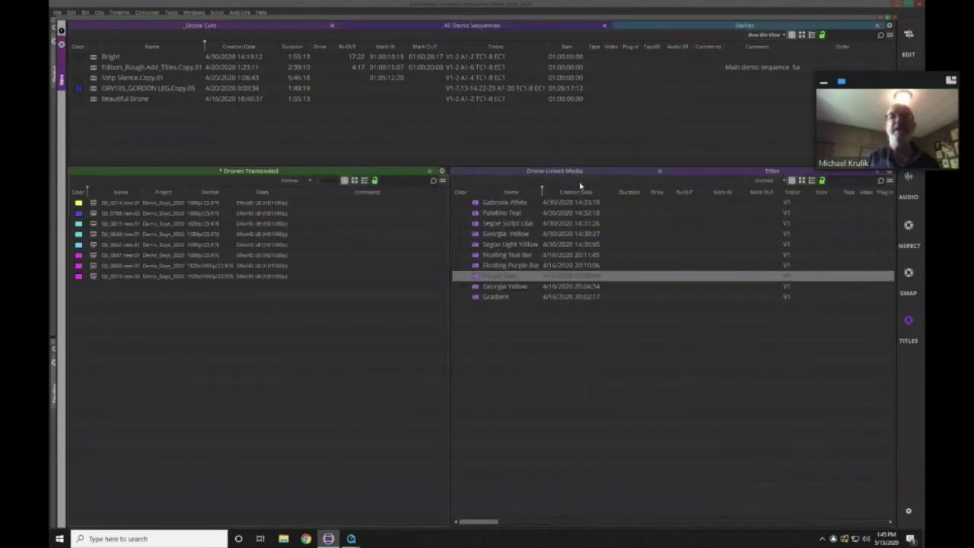
# Step: Try the Titles bin in frame view and return it to text view
pyautogui.click(801, 180)
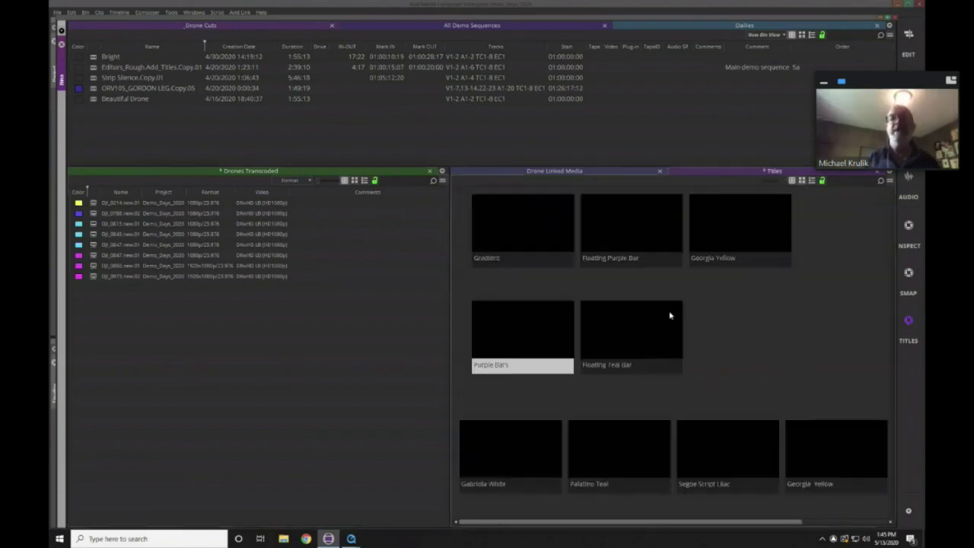
pyautogui.click(793, 180)
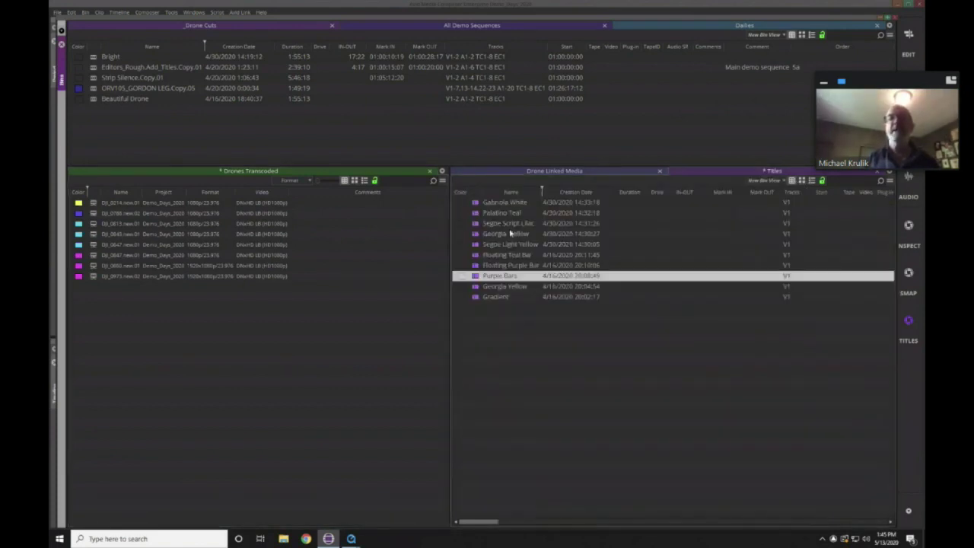
# Step: Switch the Drones Transcoded bin to frame view, enlarge its thumbnails and rearrange them with Fill Window
pyautogui.click(353, 182)
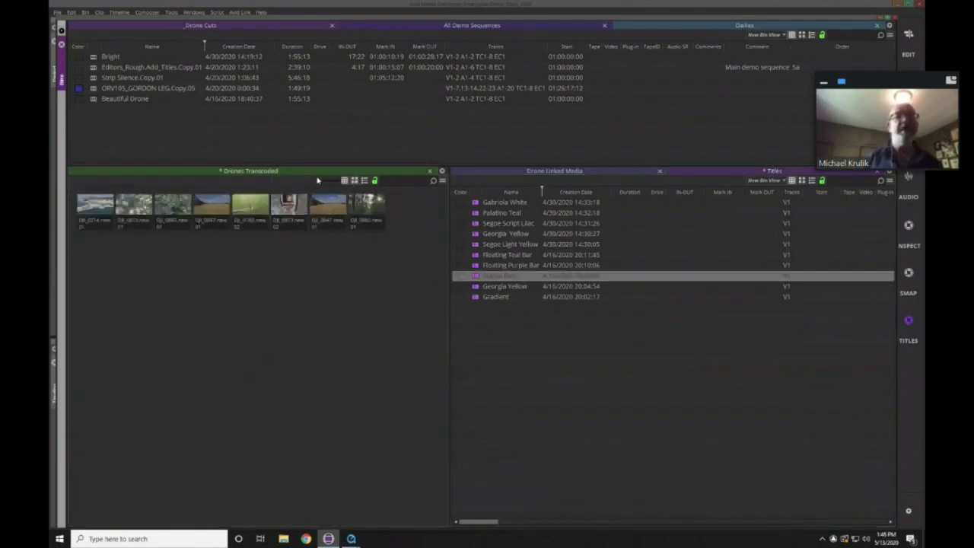
pyautogui.moveTo(319, 180); pyautogui.dragTo(383, 181)
pyautogui.rightClick(259, 318)
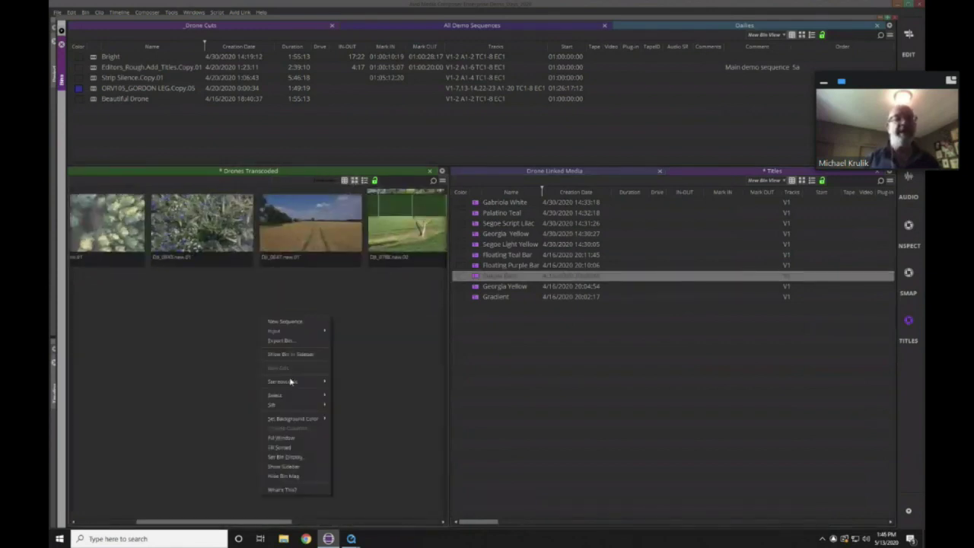
pyautogui.moveTo(293, 399)
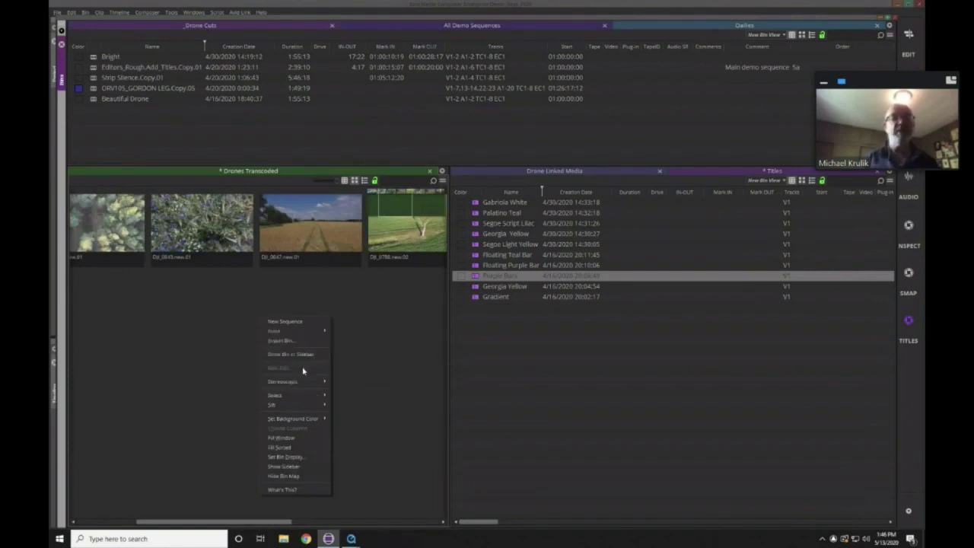
pyautogui.click(291, 442)
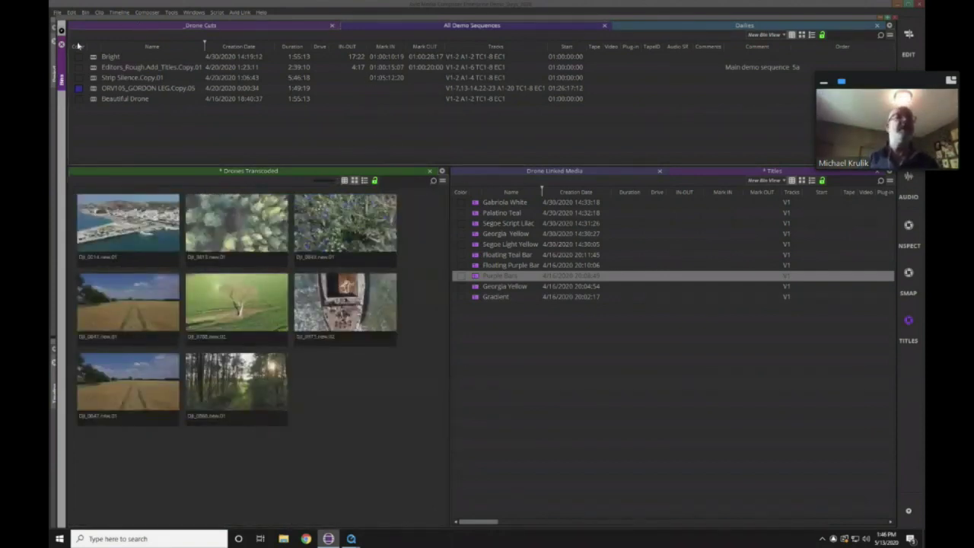
# Step: Dock the floating bin container back into the main window beside the Composer and adjust its width
pyautogui.doubleClick(126, 34)
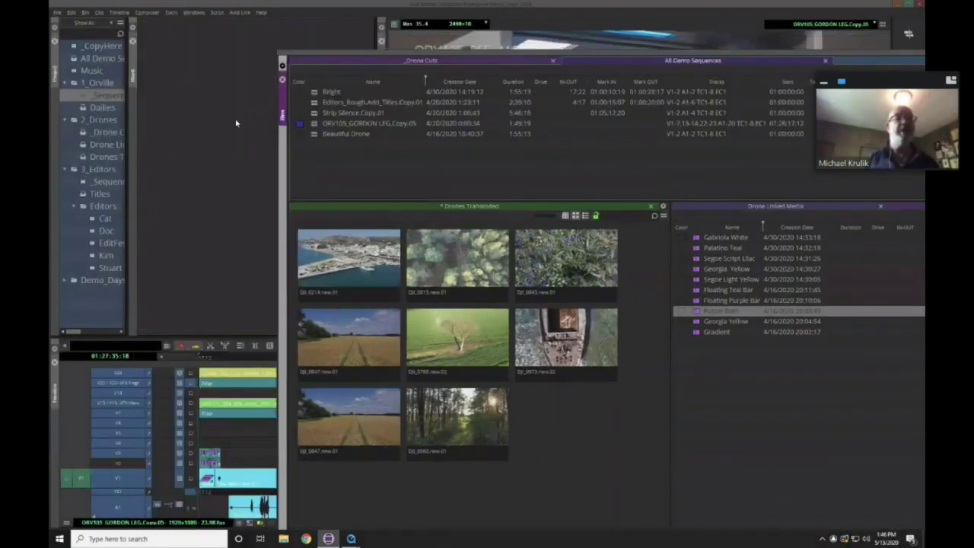
pyautogui.moveTo(236, 122); pyautogui.dragTo(196, 136)
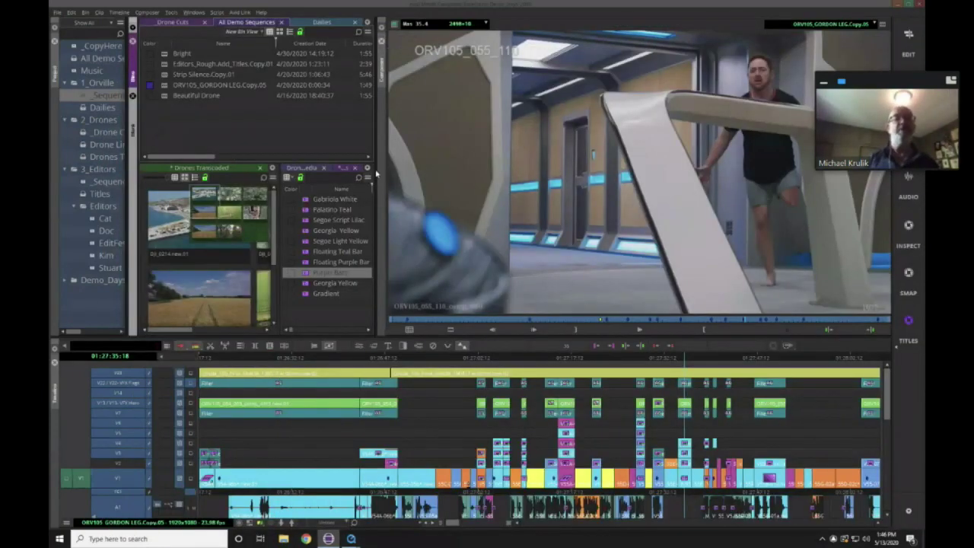
pyautogui.moveTo(391, 169); pyautogui.dragTo(422, 169)
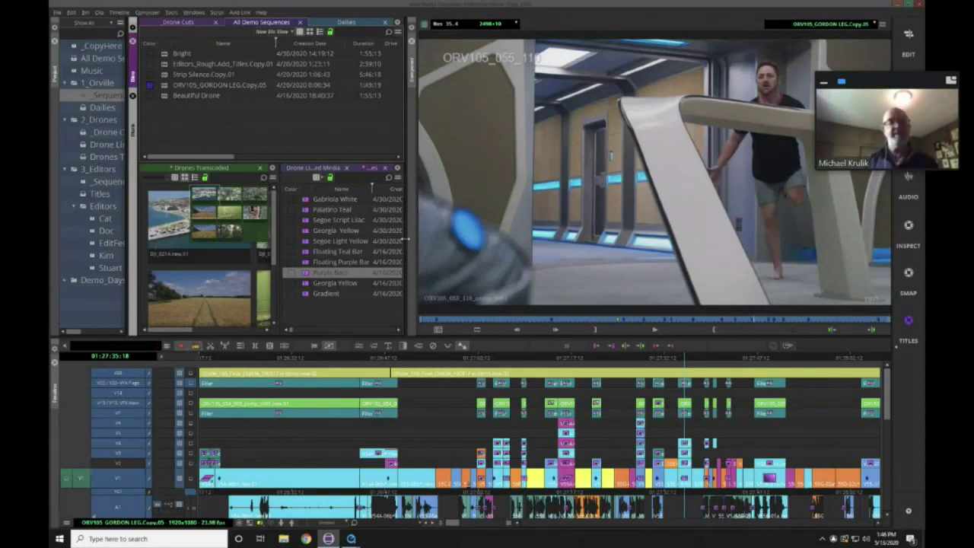
pyautogui.moveTo(406, 242); pyautogui.dragTo(373, 257)
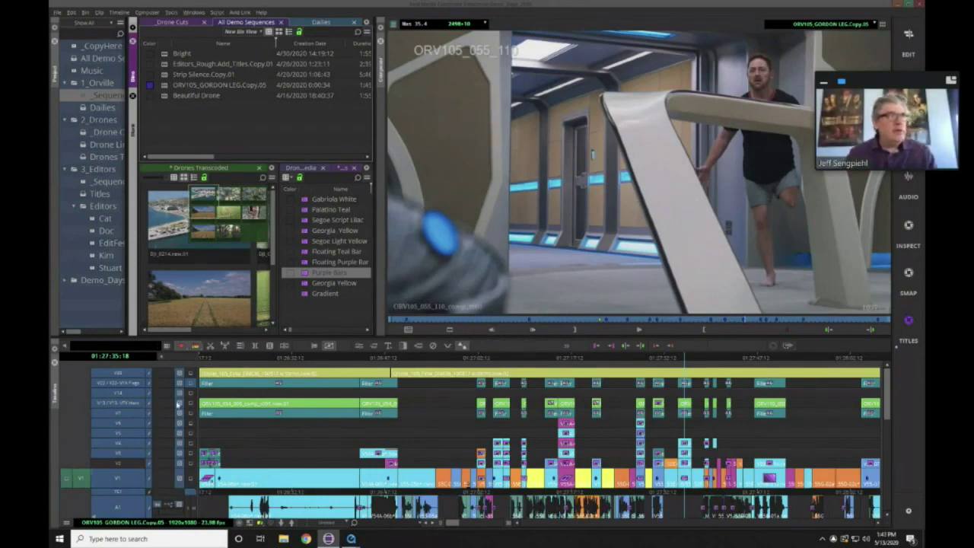
# Step: Look through the tabbed _Drone Cuts and All Demo Sequences bins and park the sequence at 01:27:06:16
pyautogui.click(468, 356)
pyautogui.moveTo(472, 357); pyautogui.dragTo(500, 362)
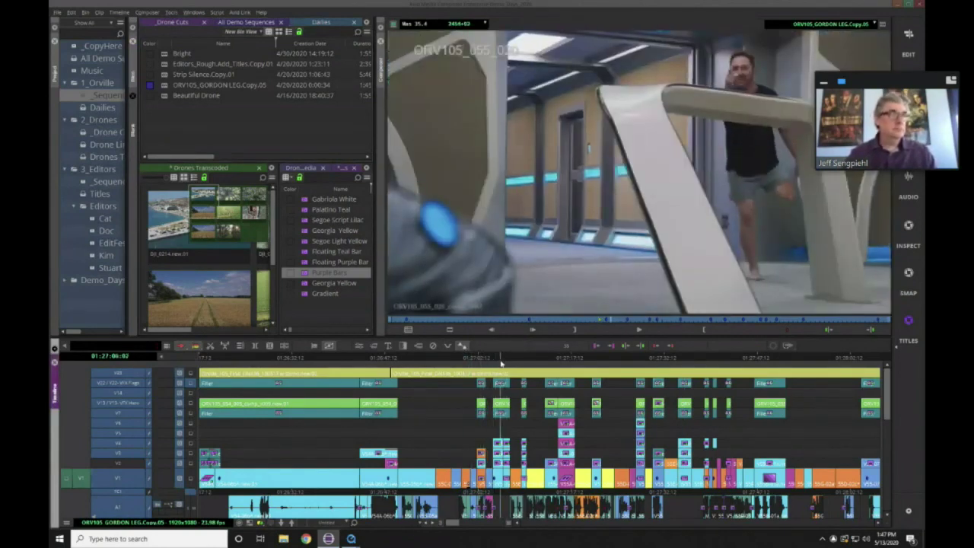
pyautogui.click(302, 24)
pyautogui.click(256, 22)
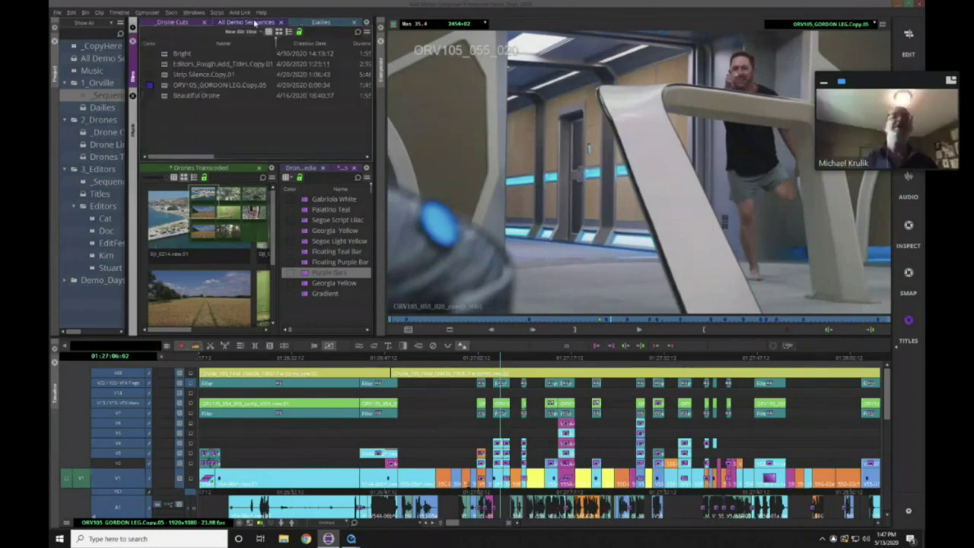
pyautogui.click(173, 25)
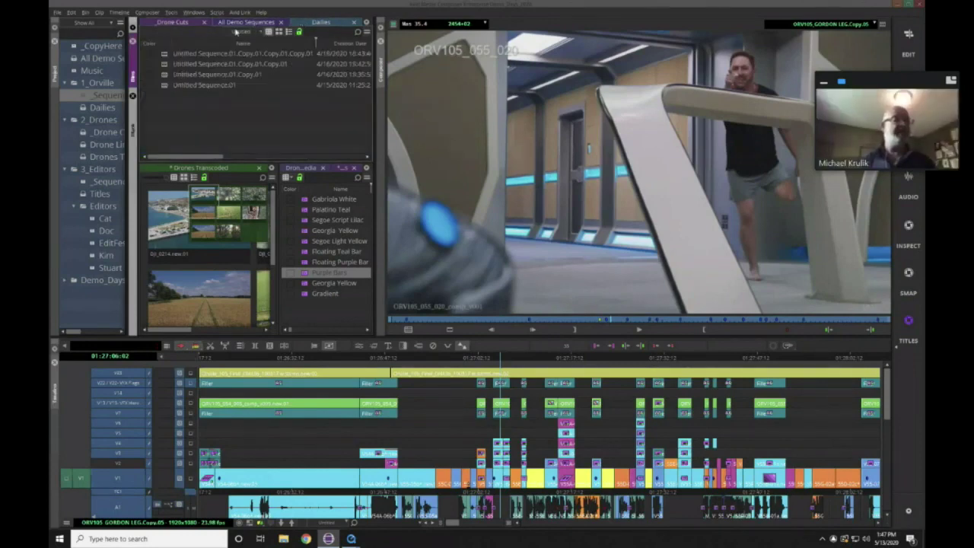
pyautogui.click(250, 23)
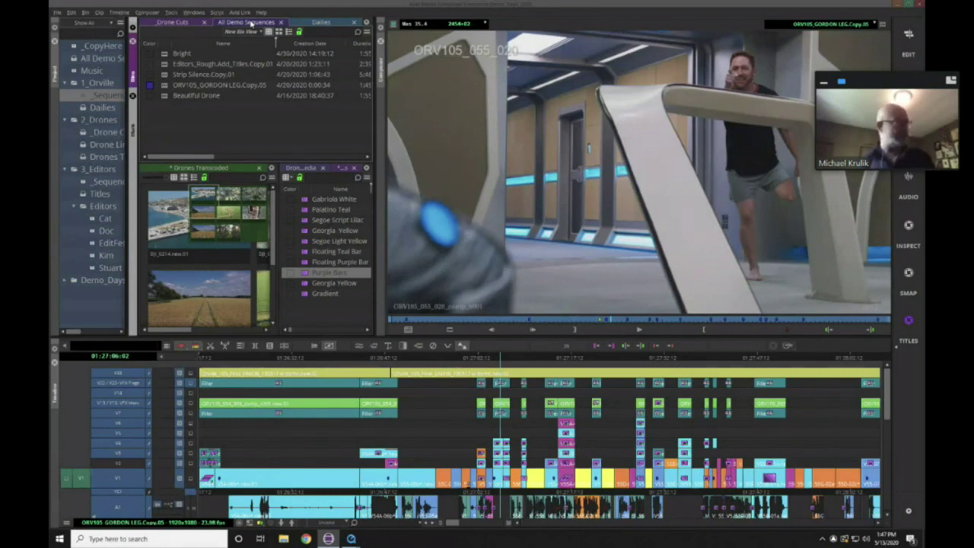
pyautogui.click(504, 358)
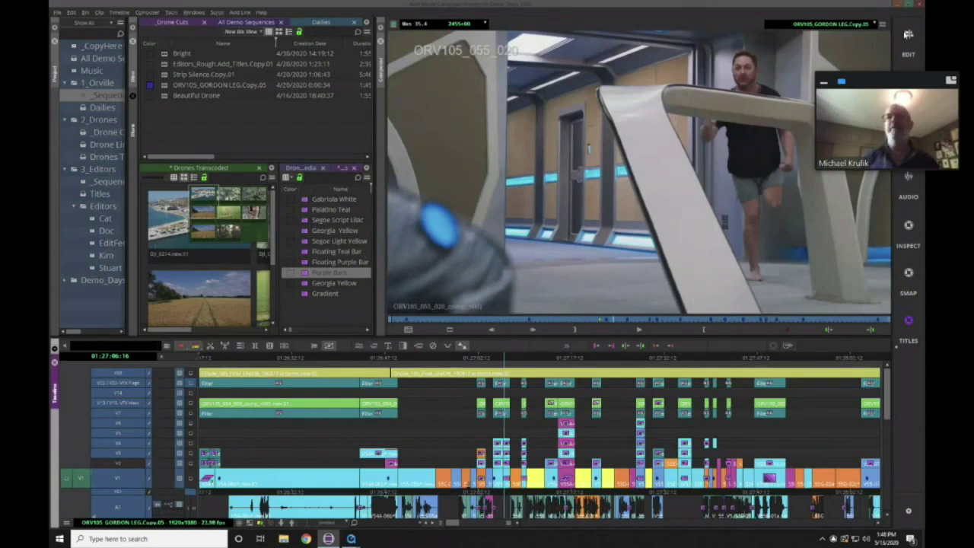
# Step: Open the Doc bin in the Edit workspace and load a Doc Wide clip into the source monitor, parked partway through
pyautogui.click(907, 34)
pyautogui.click(92, 231)
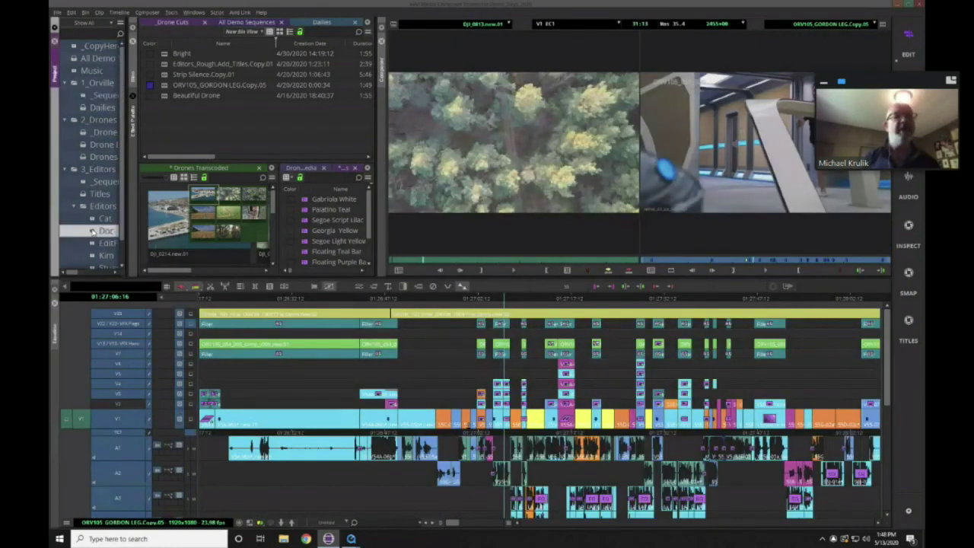
pyautogui.doubleClick(92, 231)
pyautogui.moveTo(198, 117); pyautogui.dragTo(472, 131)
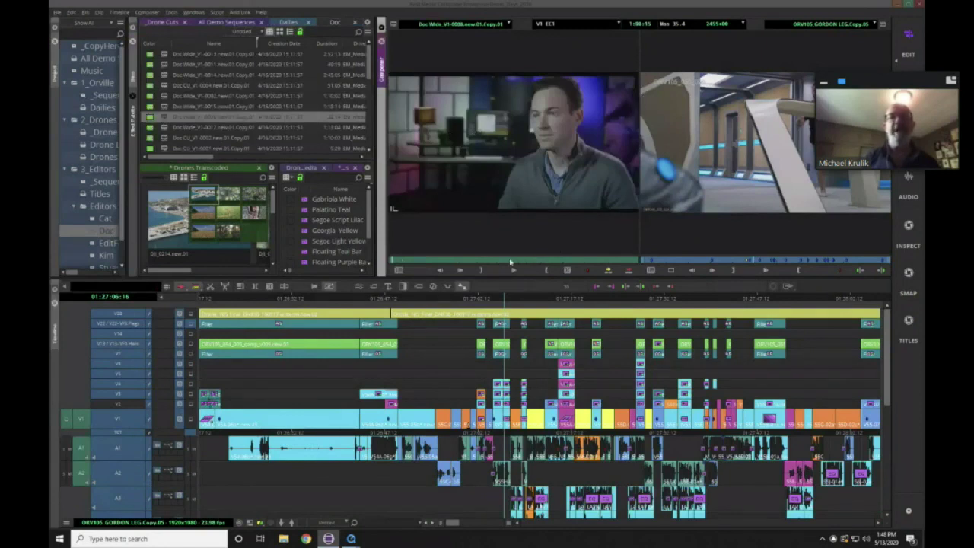
pyautogui.click(511, 263)
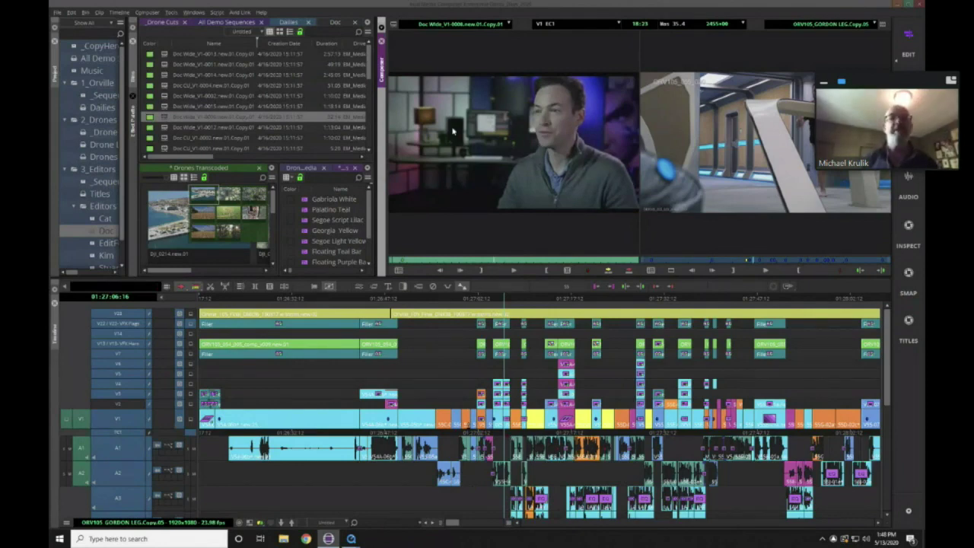
# Step: Slip the Doc Wide clip's audio 562 samples earlier in the Audio section of its Source Settings
pyautogui.rightClick(452, 131)
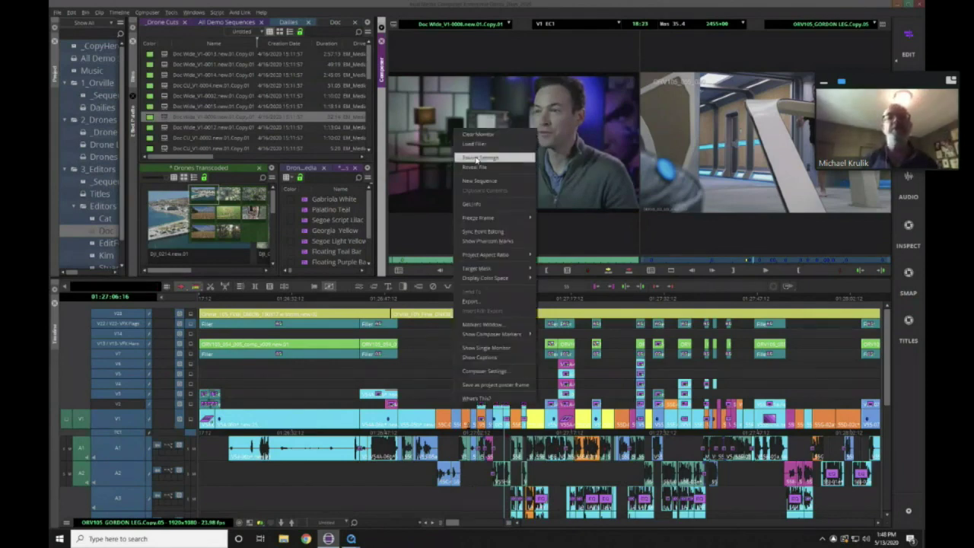
pyautogui.click(475, 157)
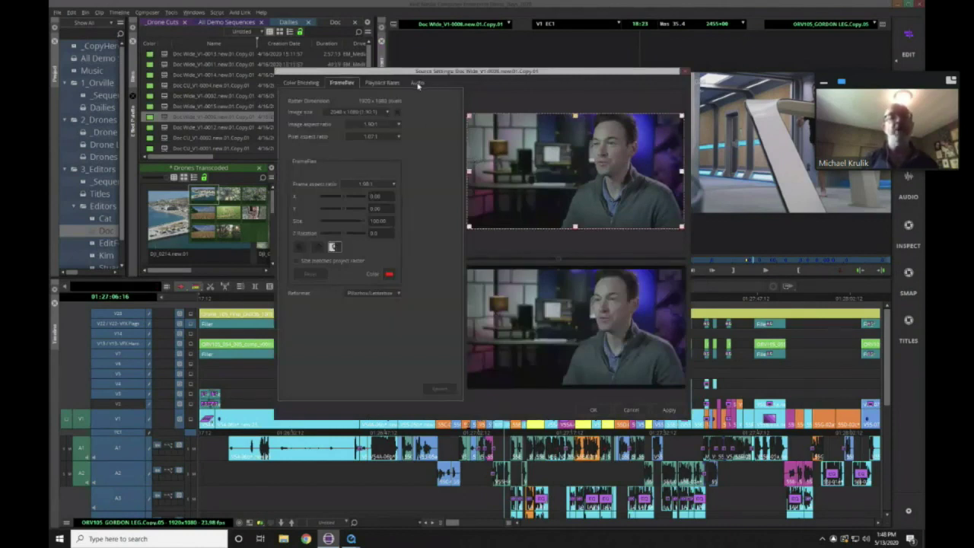
pyautogui.click(417, 83)
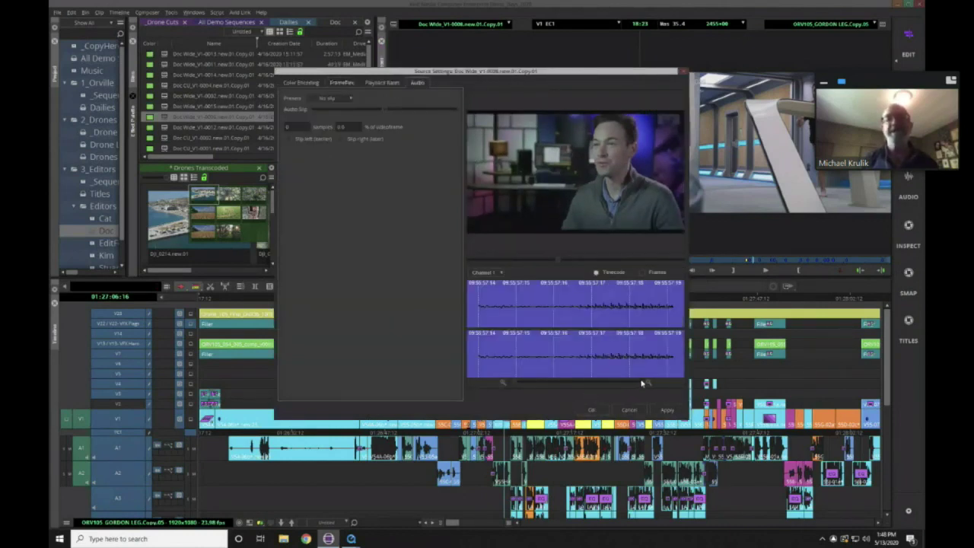
pyautogui.moveTo(511, 385); pyautogui.dragTo(659, 384)
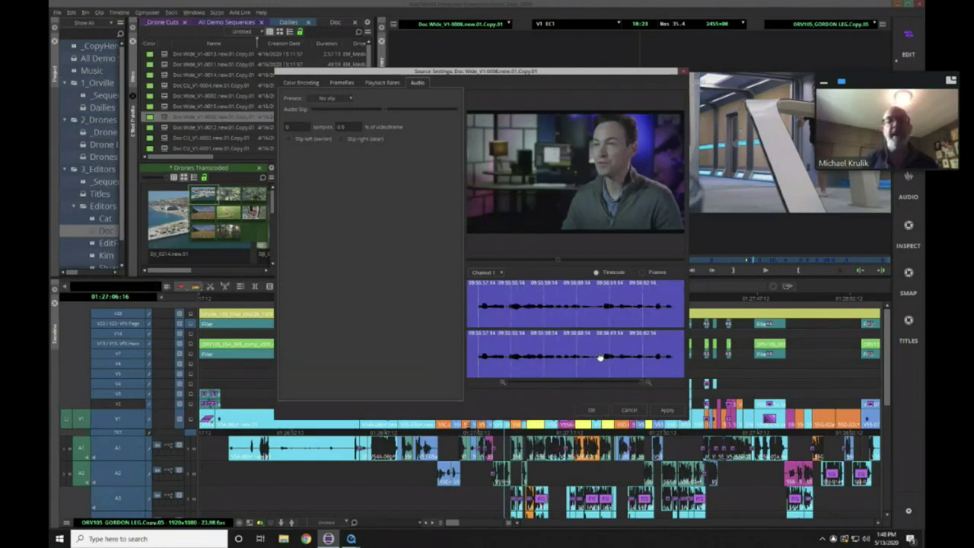
pyautogui.moveTo(600, 358); pyautogui.dragTo(601, 358)
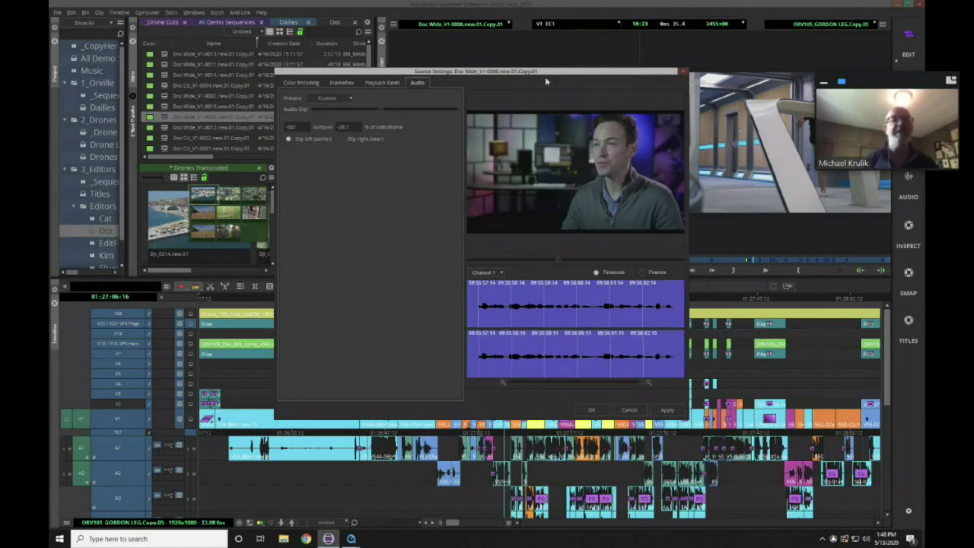
# Step: Move the Source Settings window clear of the source monitor, browse the audio slip presets and keep Custom
pyautogui.moveTo(553, 70); pyautogui.dragTo(421, 251)
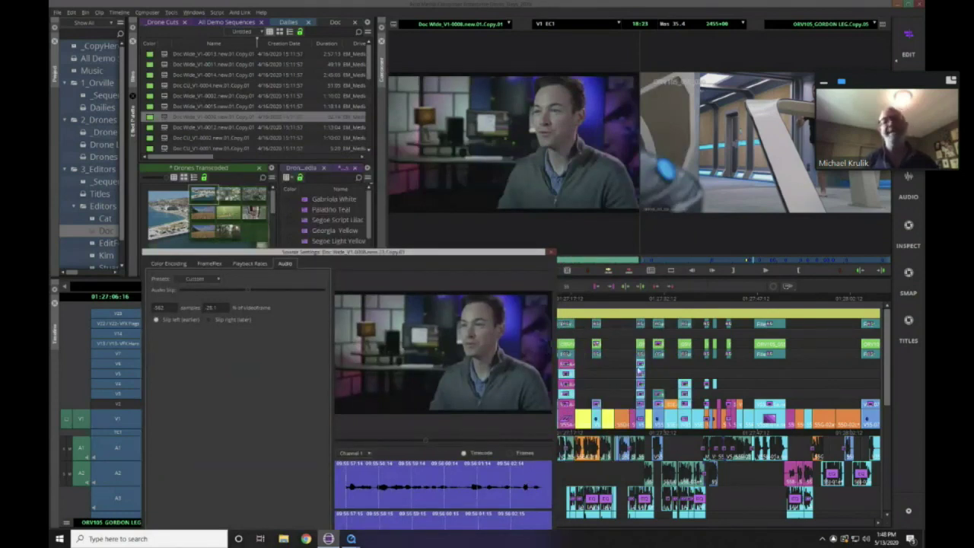
pyautogui.moveTo(469, 254); pyautogui.dragTo(404, 139)
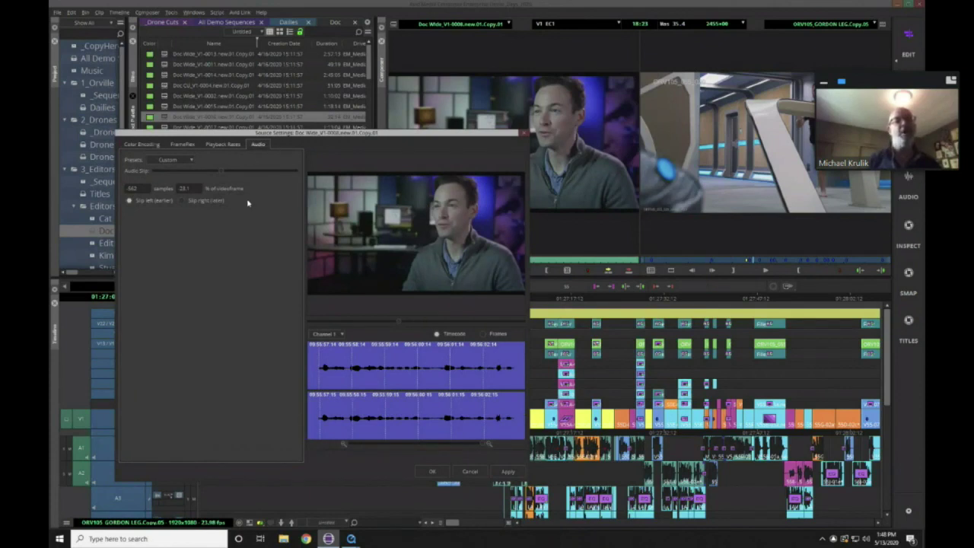
pyautogui.click(180, 161)
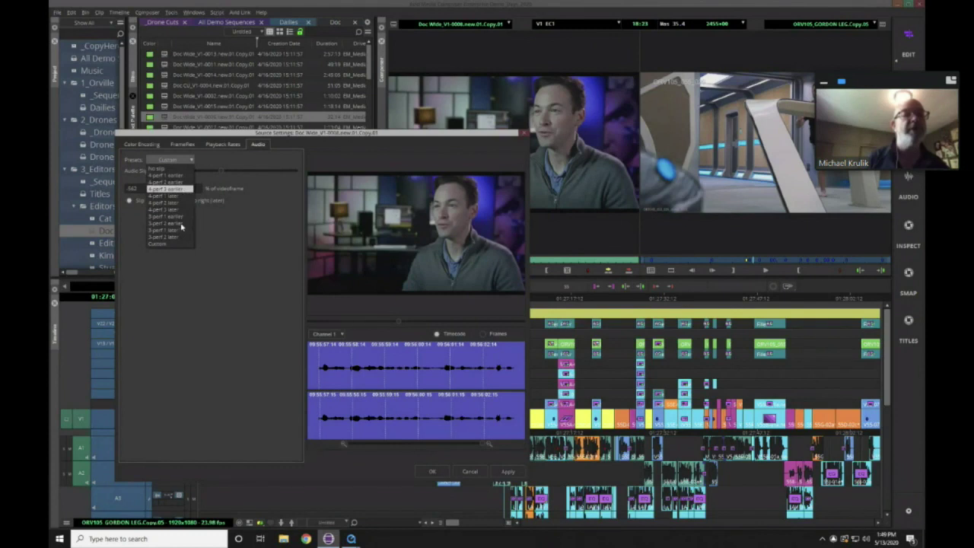
pyautogui.click(180, 244)
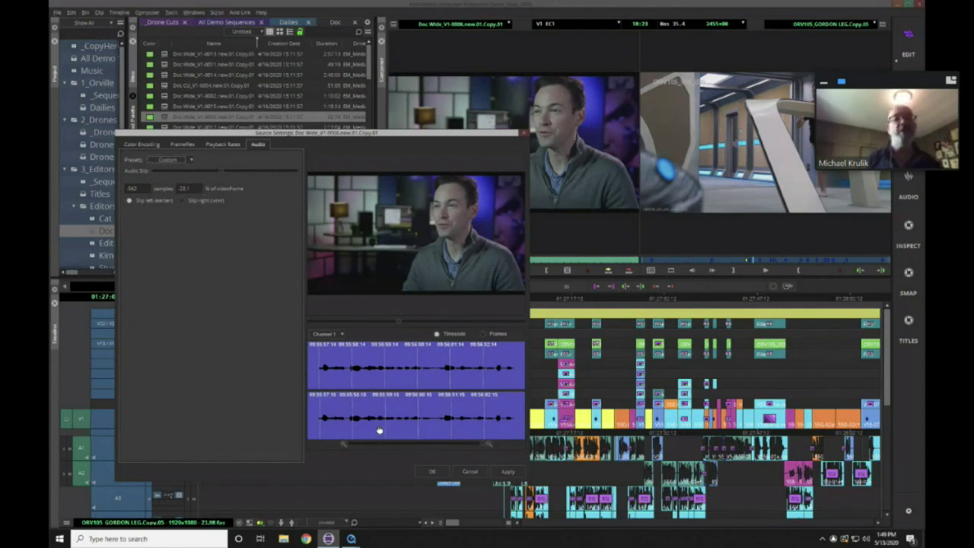
# Step: Slip the clip's audio 106 samples later and close Source Settings without applying it
pyautogui.moveTo(371, 432); pyautogui.dragTo(470, 429)
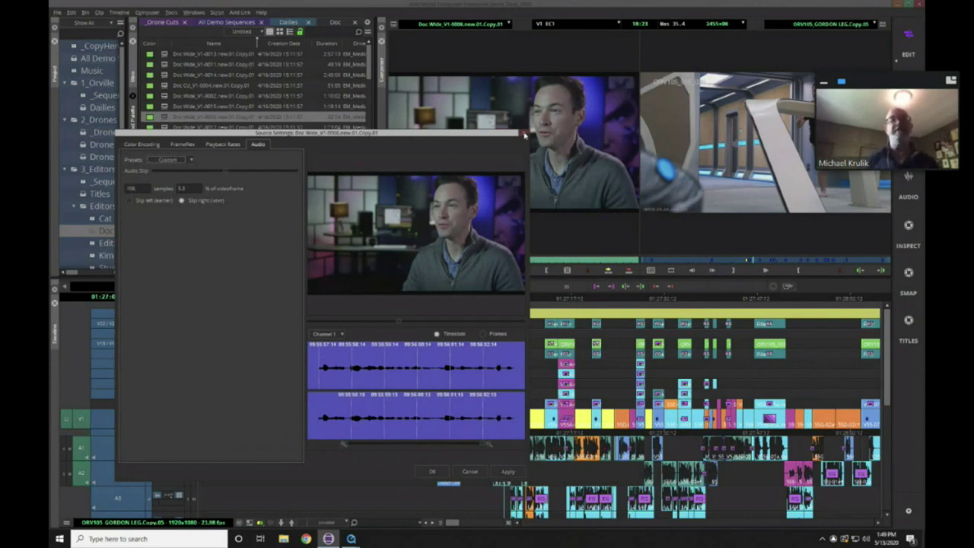
pyautogui.click(523, 134)
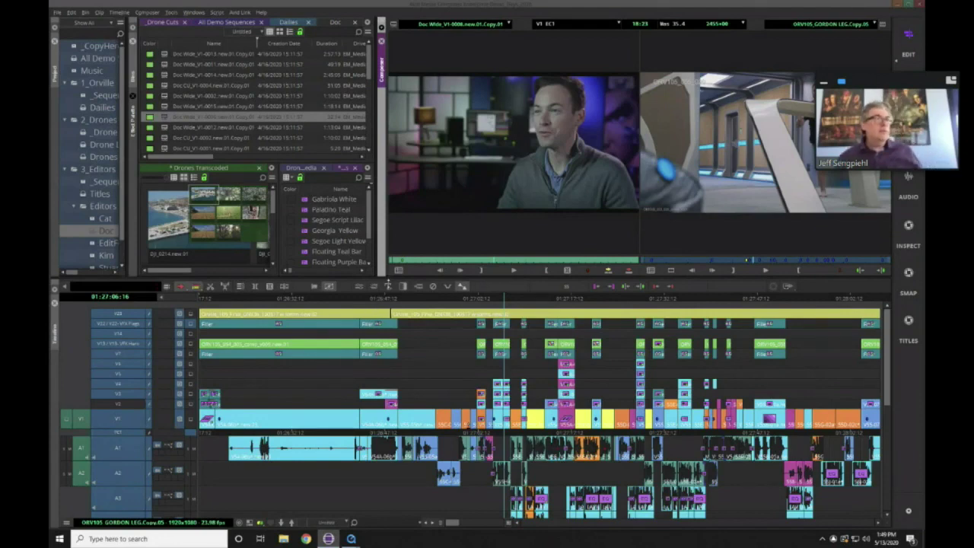
# Step: Widen the bin area slightly, open the export options for the ORV105_GORDON LEG.Copy.05 sequence and choose QuickTime Movie as the format
pyautogui.moveTo(388, 277)
pyautogui.mouseDown()
pyautogui.moveTo(380, 305)
pyautogui.moveTo(396, 278)
pyautogui.mouseUp()
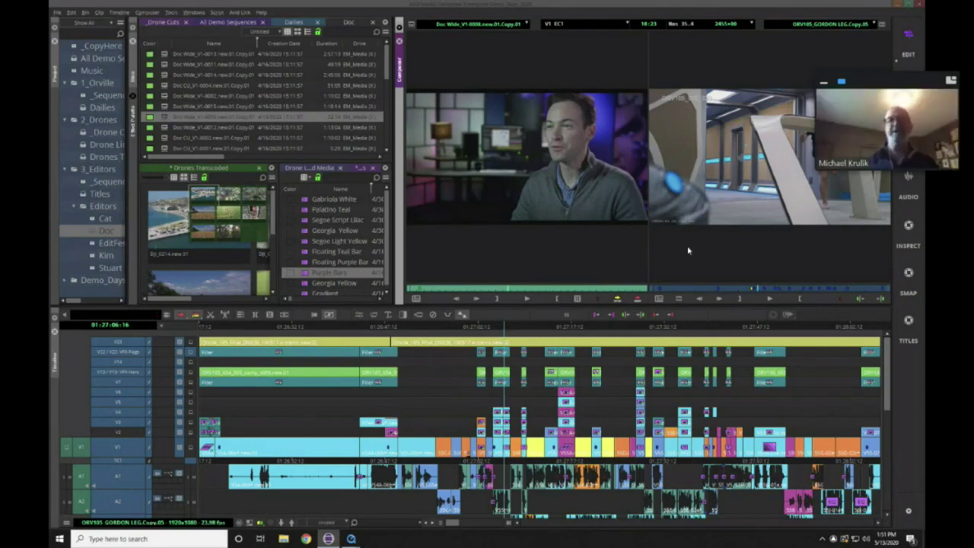
pyautogui.rightClick(689, 181)
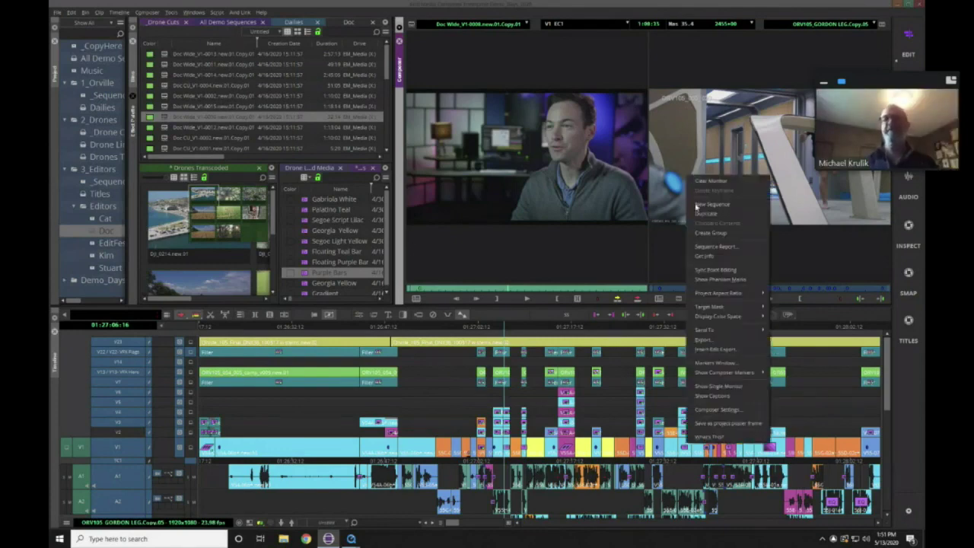
pyautogui.click(704, 339)
pyautogui.click(529, 365)
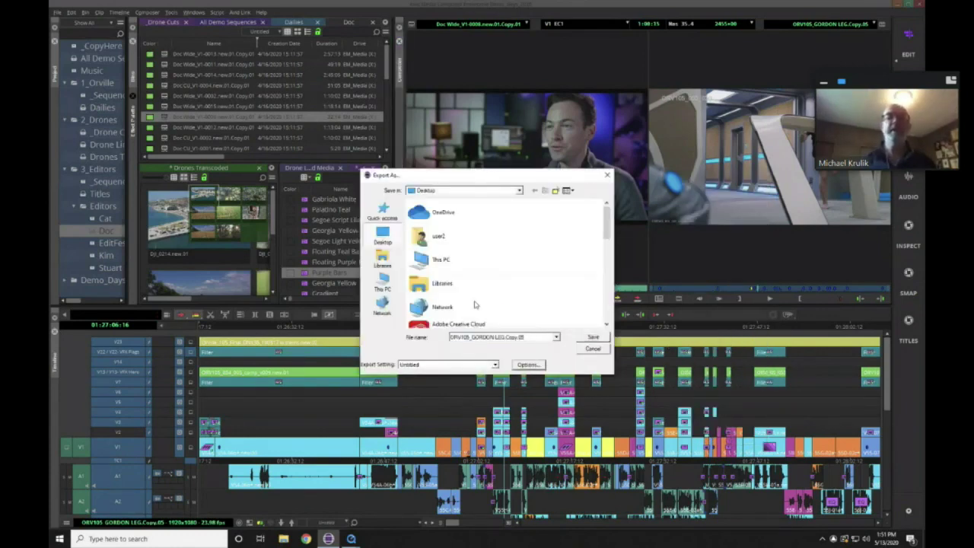
pyautogui.click(454, 139)
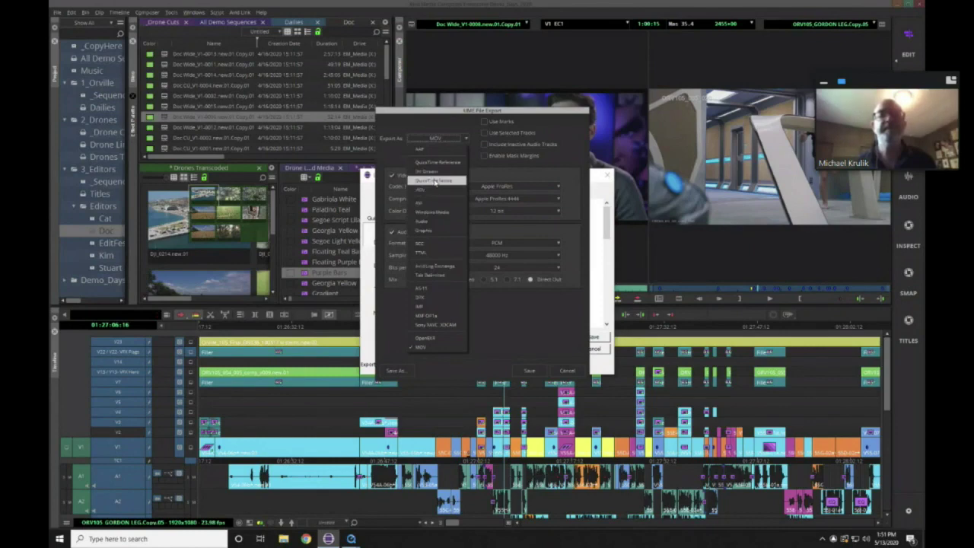
pyautogui.click(435, 181)
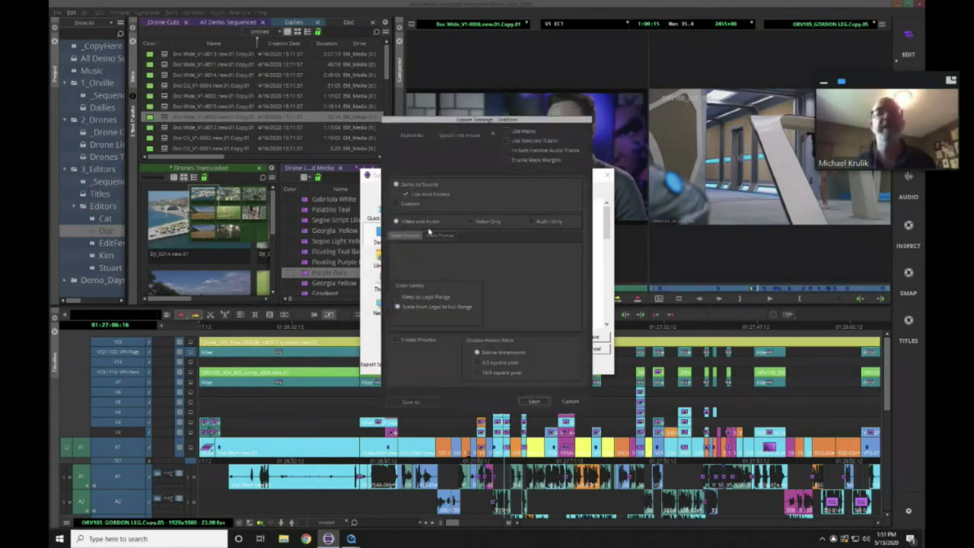
# Step: Switch the QuickTime export to Custom and examine the compression types offered in its video format settings
pyautogui.click(412, 204)
pyautogui.click(537, 189)
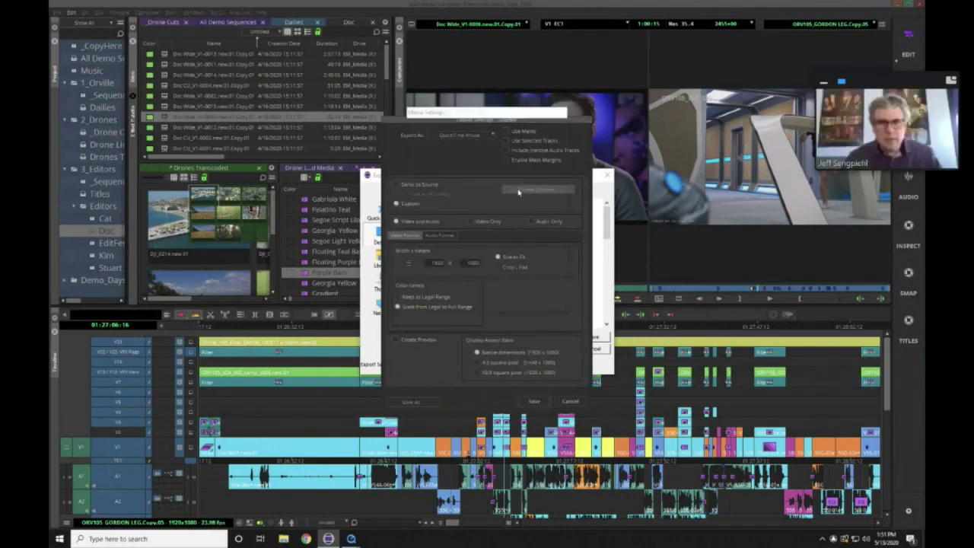
pyautogui.click(447, 137)
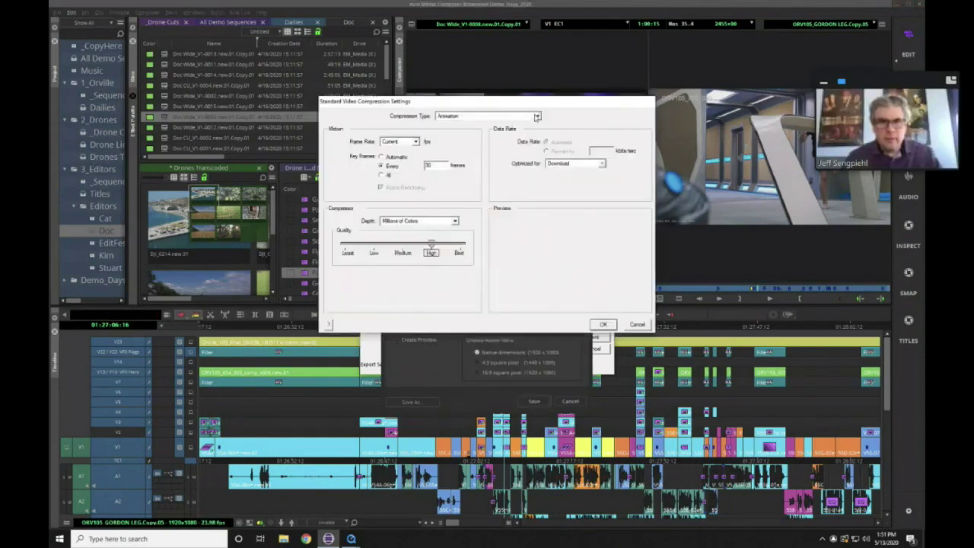
pyautogui.click(537, 116)
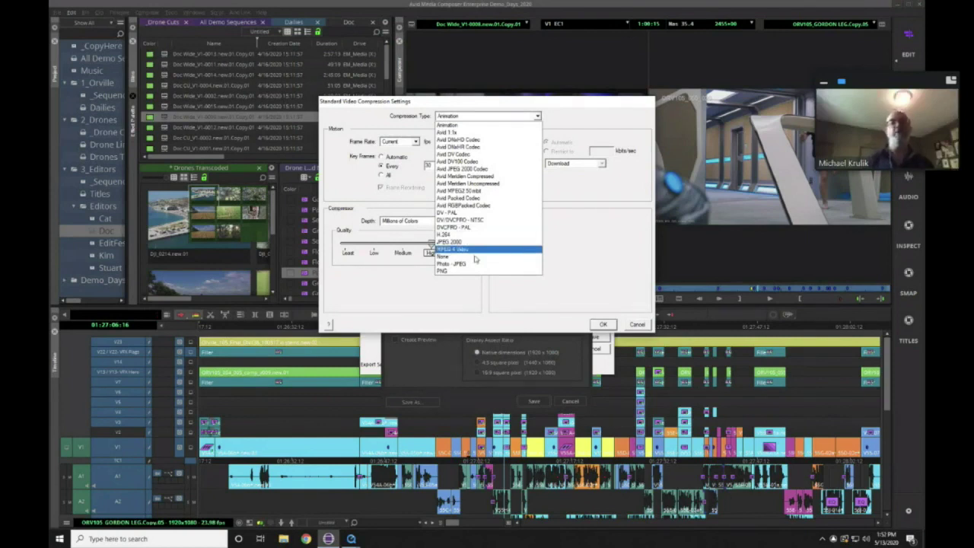
pyautogui.click(598, 233)
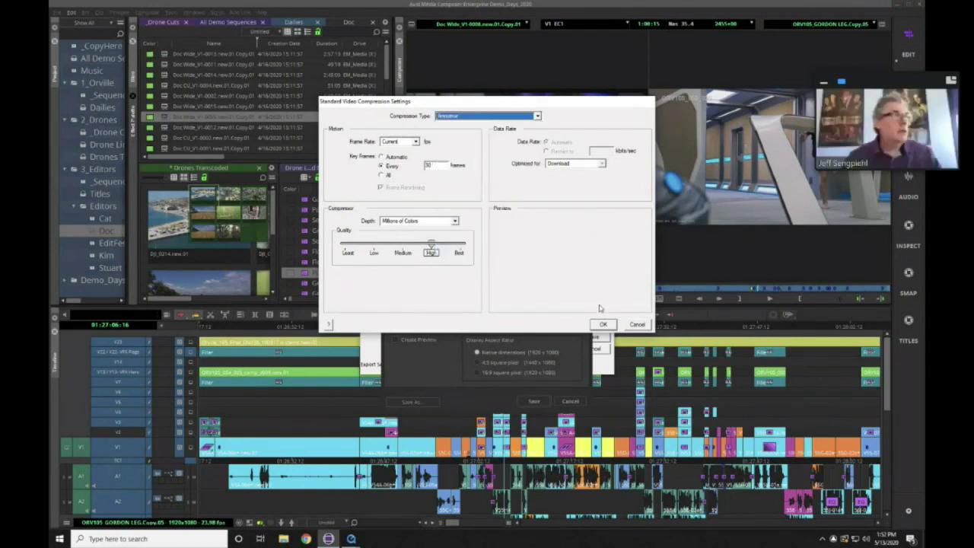
# Step: Back out of the compression, movie and export settings and cancel the export
pyautogui.click(645, 325)
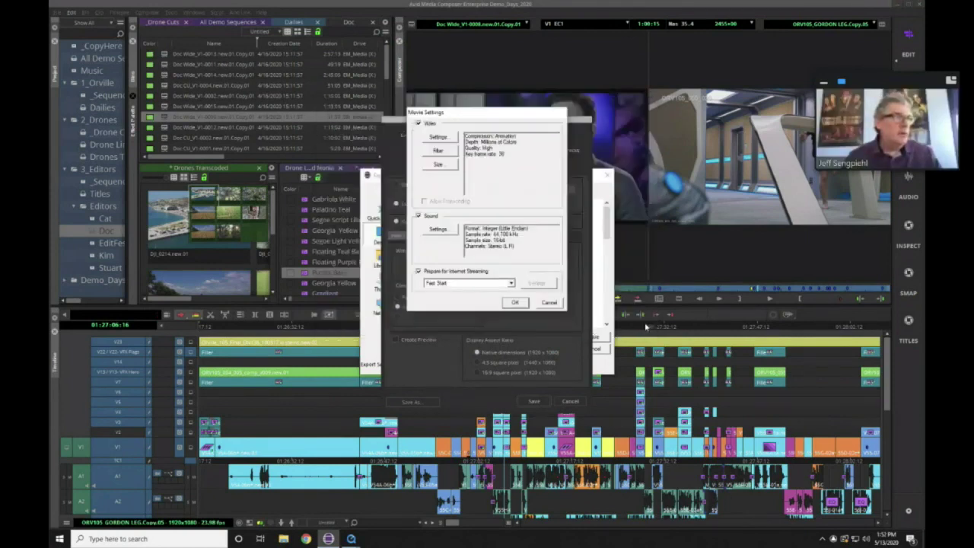
pyautogui.click(550, 303)
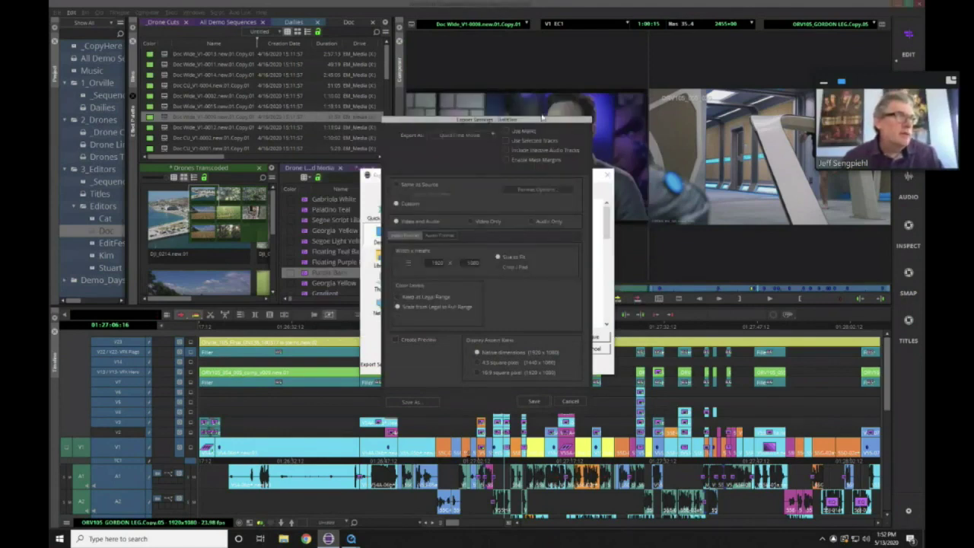
pyautogui.click(570, 401)
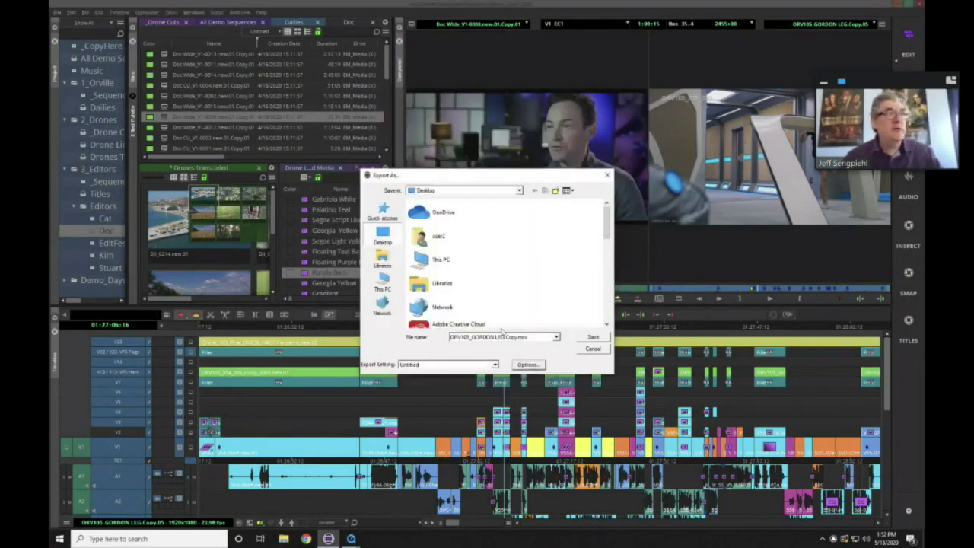
pyautogui.moveTo(528, 175); pyautogui.dragTo(505, 152)
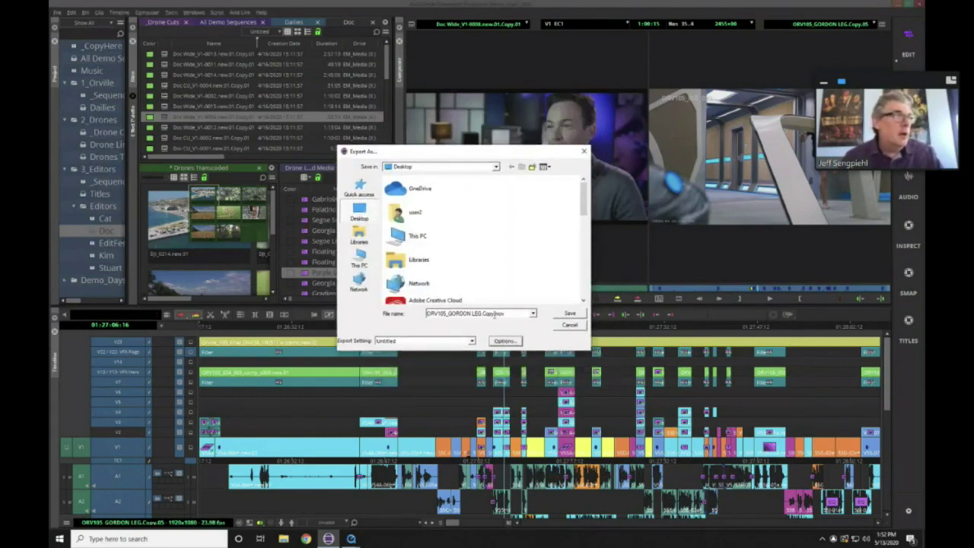
pyautogui.click(562, 325)
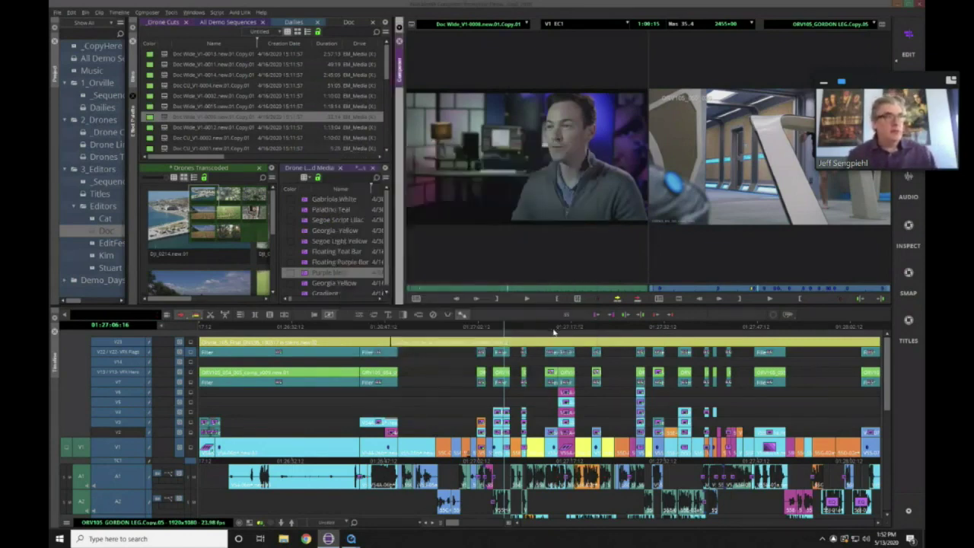
pyautogui.click(505, 326)
pyautogui.click(504, 325)
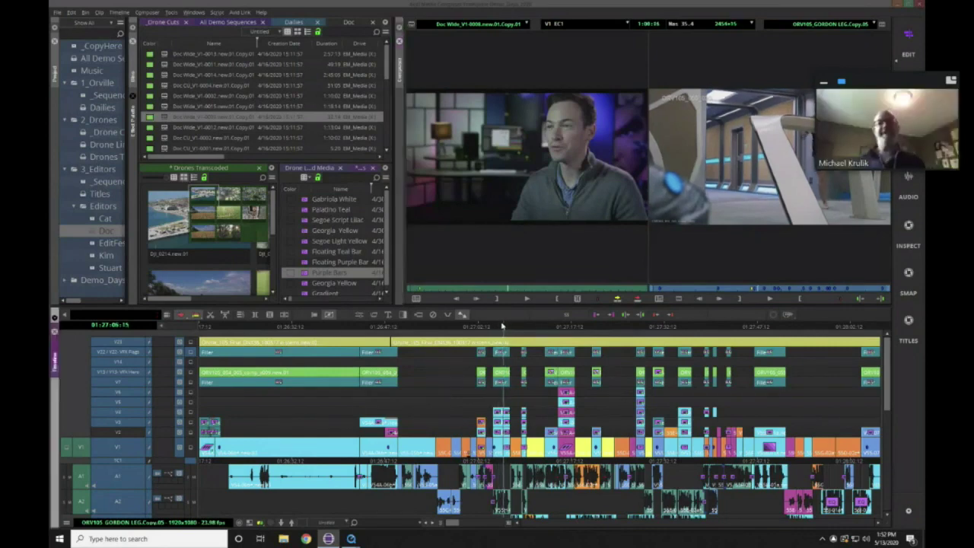
pyautogui.moveTo(496, 329); pyautogui.dragTo(501, 328)
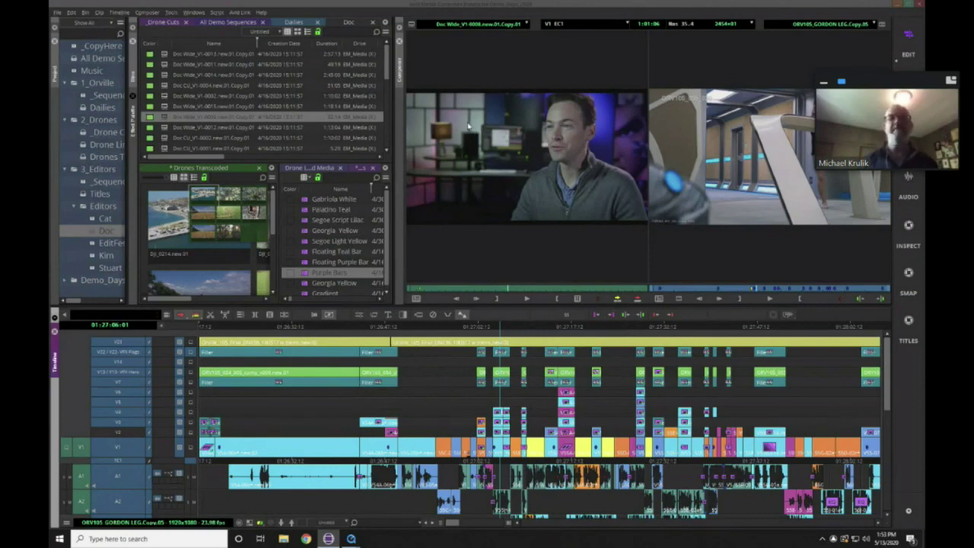
# Step: Reframe the Doc Wide source clip with FrameFlex in Source Settings, shrinking the frame to about 70% around the man, and apply it
pyautogui.rightClick(450, 125)
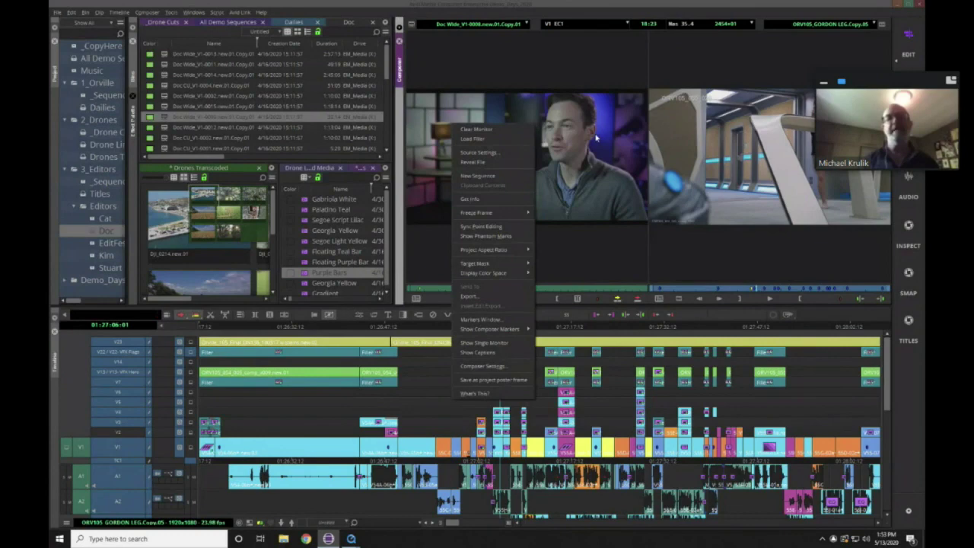
pyautogui.click(475, 153)
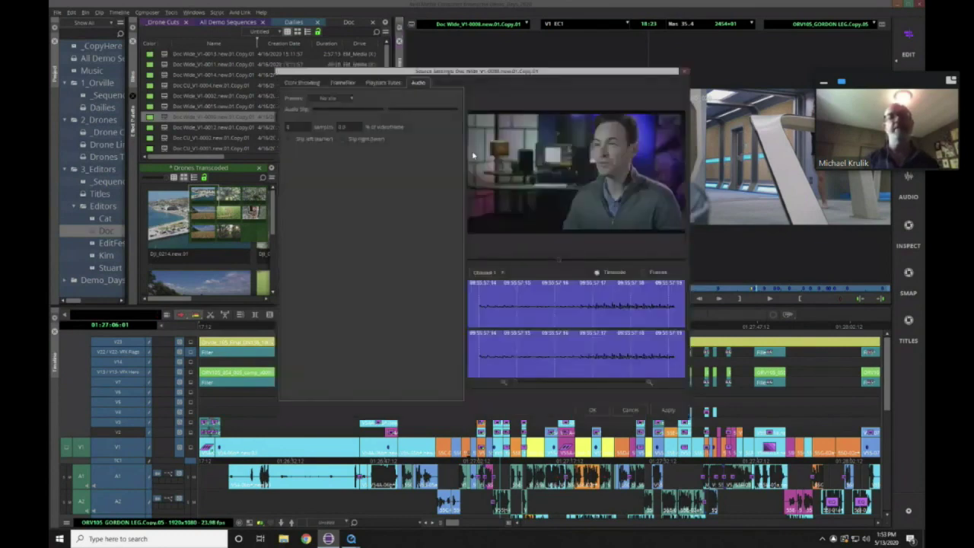
pyautogui.click(343, 83)
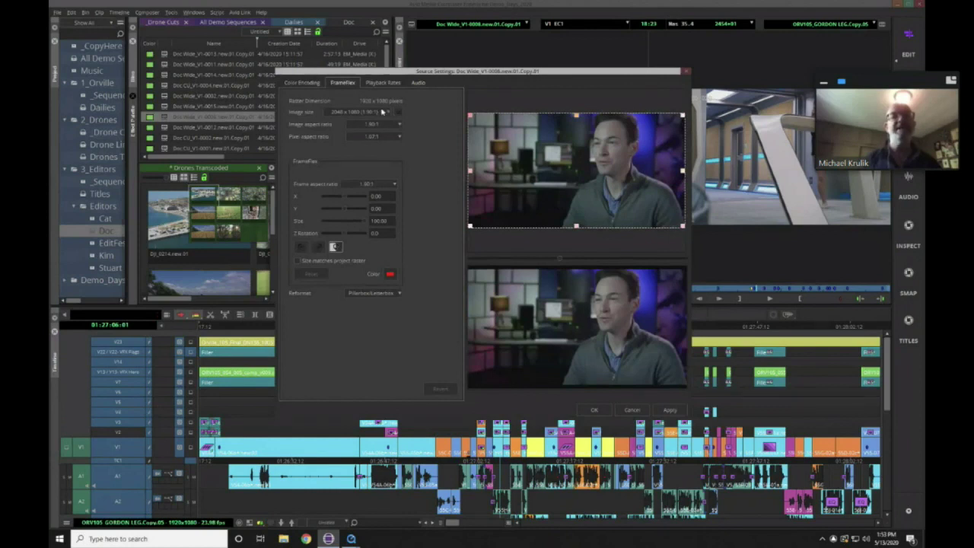
pyautogui.moveTo(469, 114); pyautogui.dragTo(500, 131)
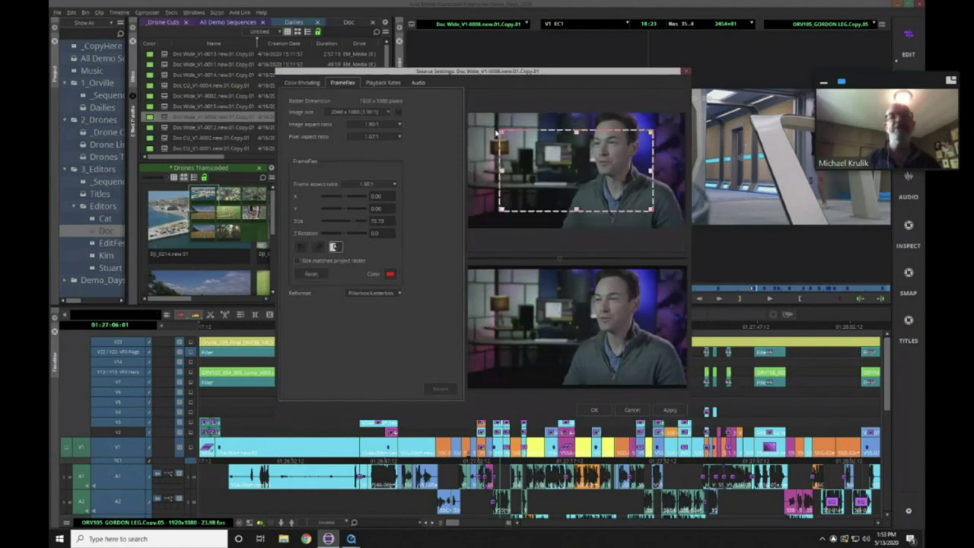
pyautogui.moveTo(499, 207); pyautogui.dragTo(533, 165)
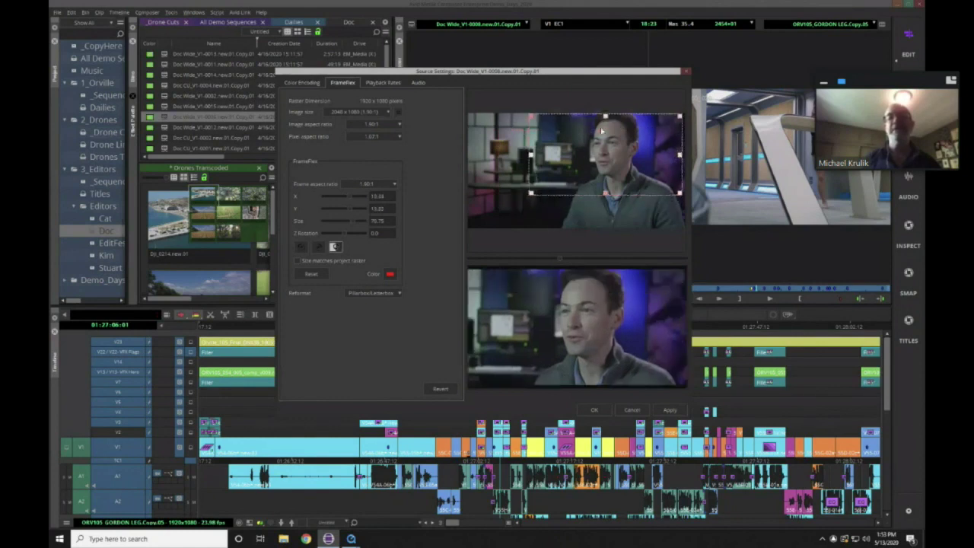
pyautogui.click(659, 411)
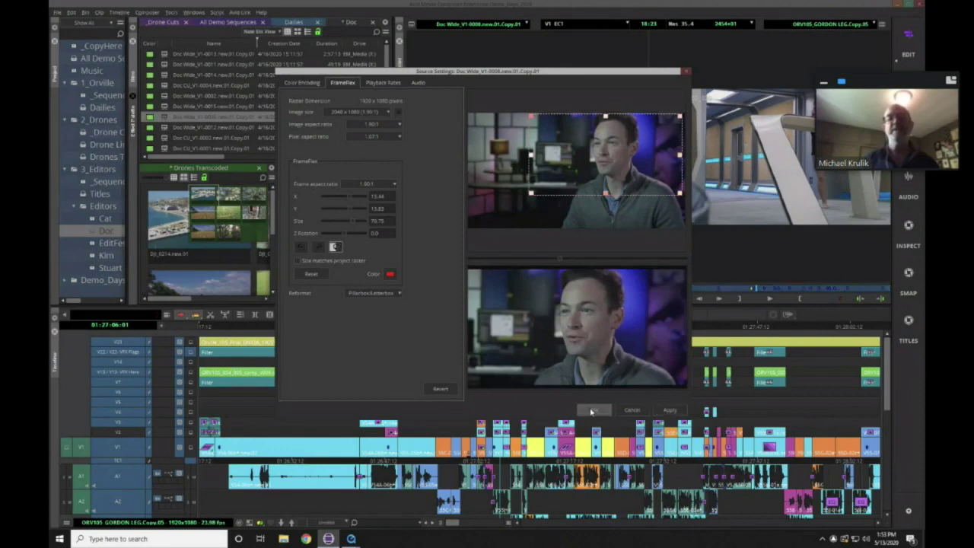
pyautogui.click(592, 410)
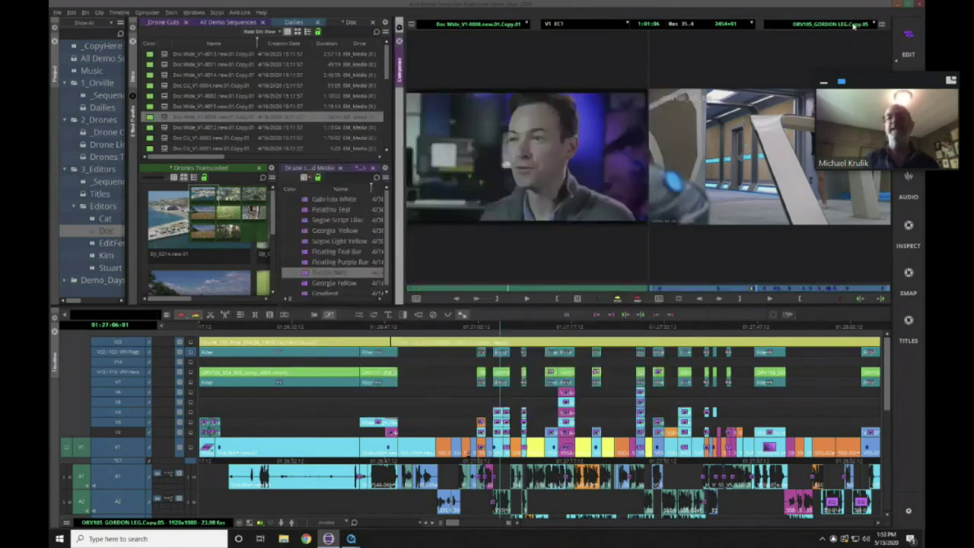
# Step: Clear the sequence from the record monitor and edit the reframed Doc Wide clip into a new sequence in the Doc bin
pyautogui.click(854, 25)
pyautogui.click(845, 35)
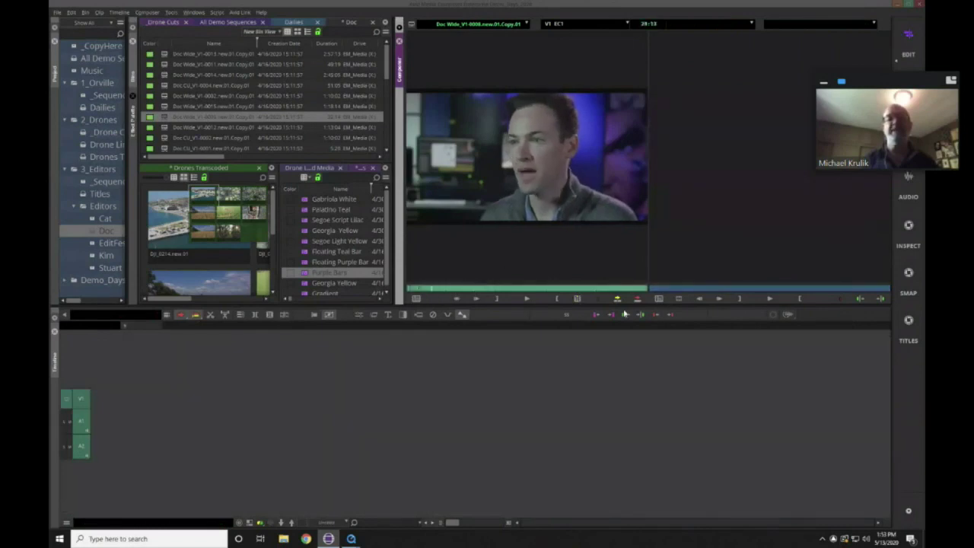
pyautogui.click(657, 299)
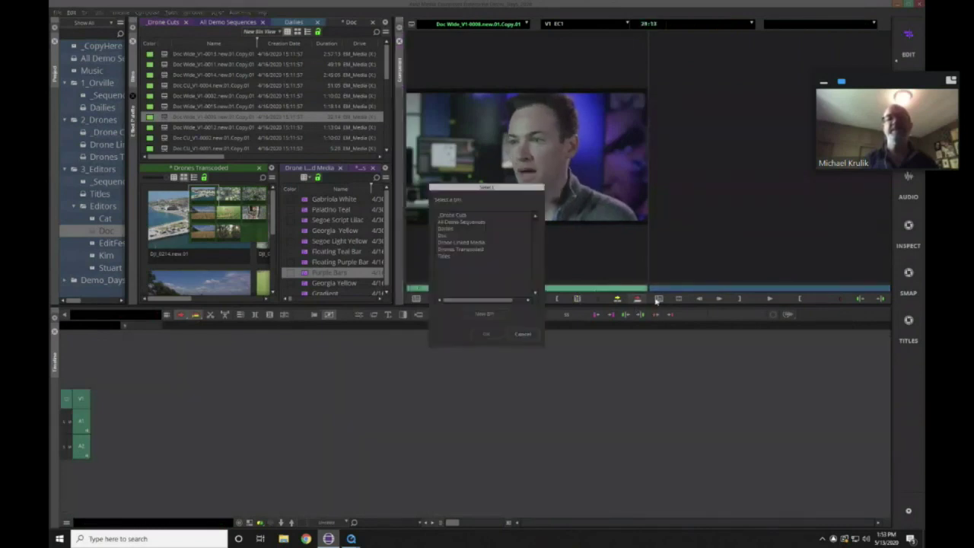
pyautogui.click(463, 228)
pyautogui.press('Return')
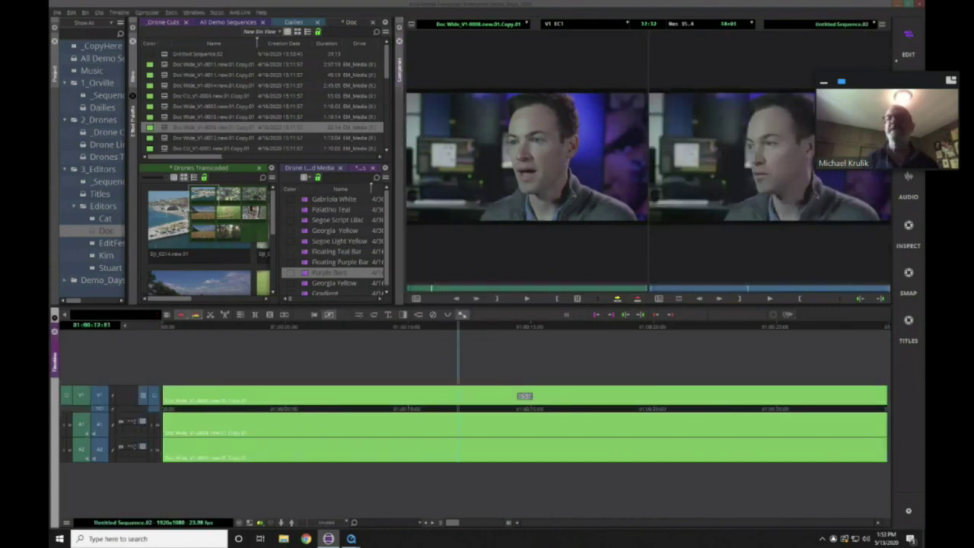
# Step: Open the clip's FrameFlex parameters in the Effect Editor and keyframe a wider, repositioned frame at 01:00:12:01
pyautogui.click(461, 313)
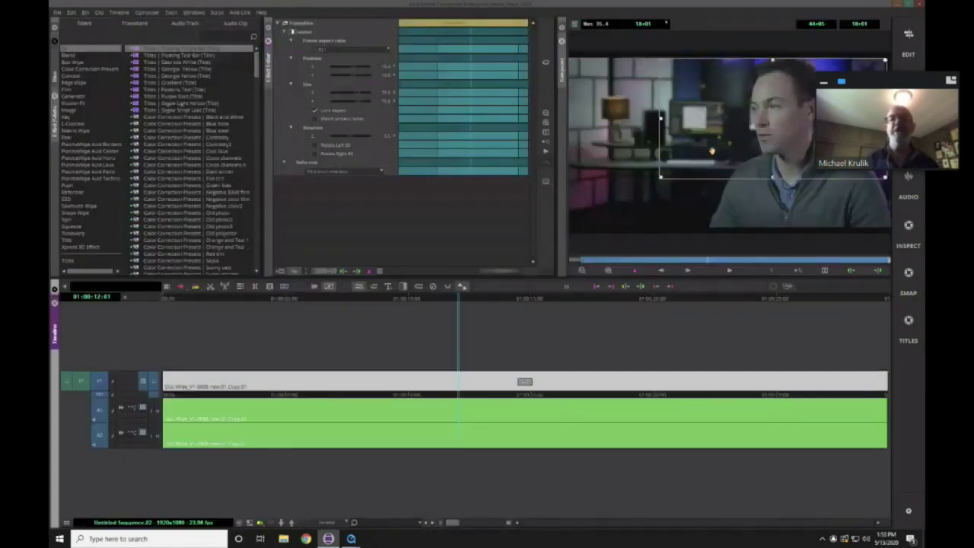
pyautogui.moveTo(658, 173); pyautogui.dragTo(575, 214)
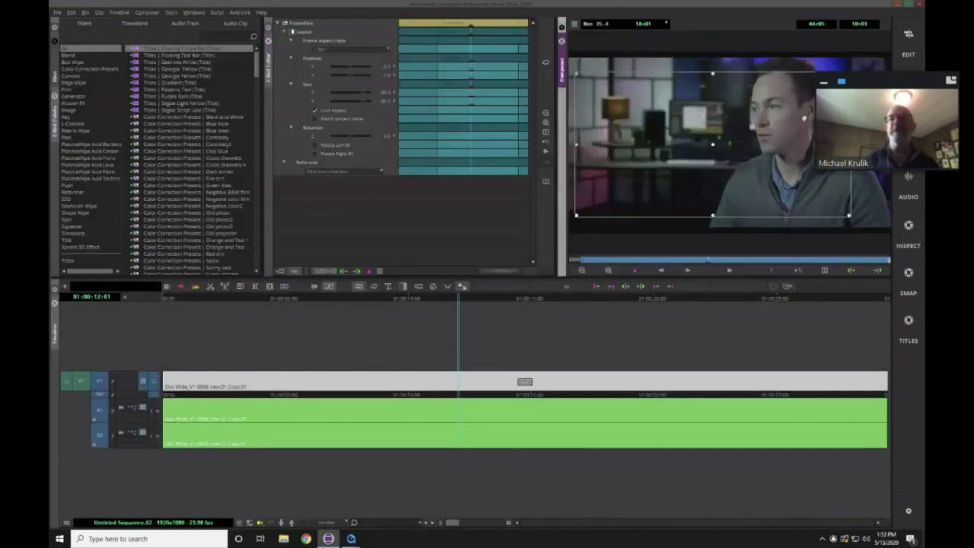
pyautogui.moveTo(804, 119); pyautogui.dragTo(819, 112)
pyautogui.click(462, 286)
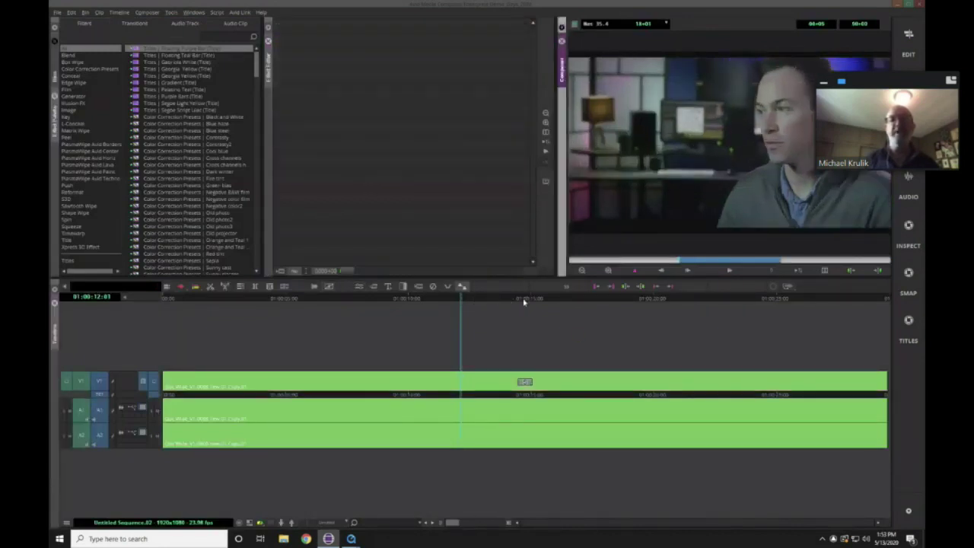
# Step: Keyframe a second FrameFlex framing at 01:00:15:18, shifting the frame and tightening it to about 73% on the man
pyautogui.moveTo(540, 298); pyautogui.dragTo(549, 298)
pyautogui.click(523, 378)
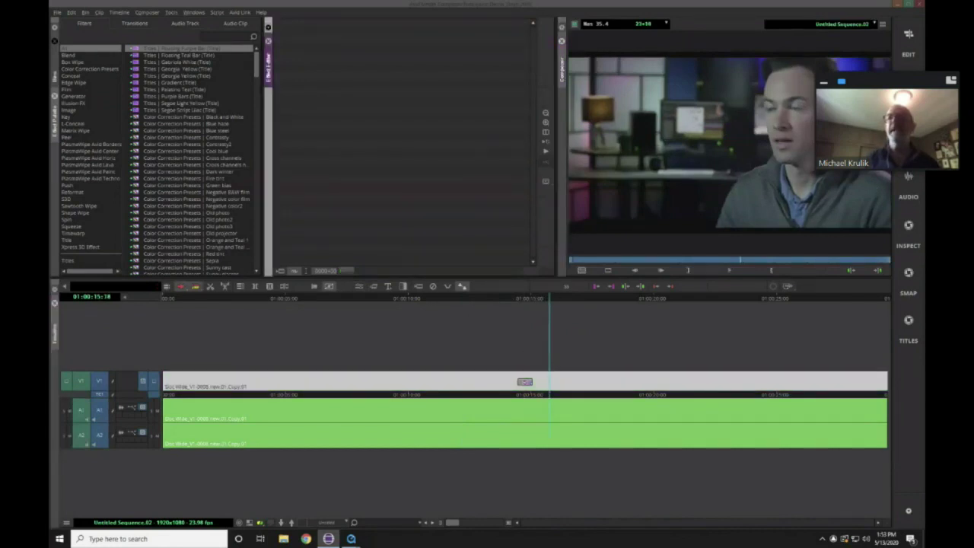
pyautogui.click(682, 264)
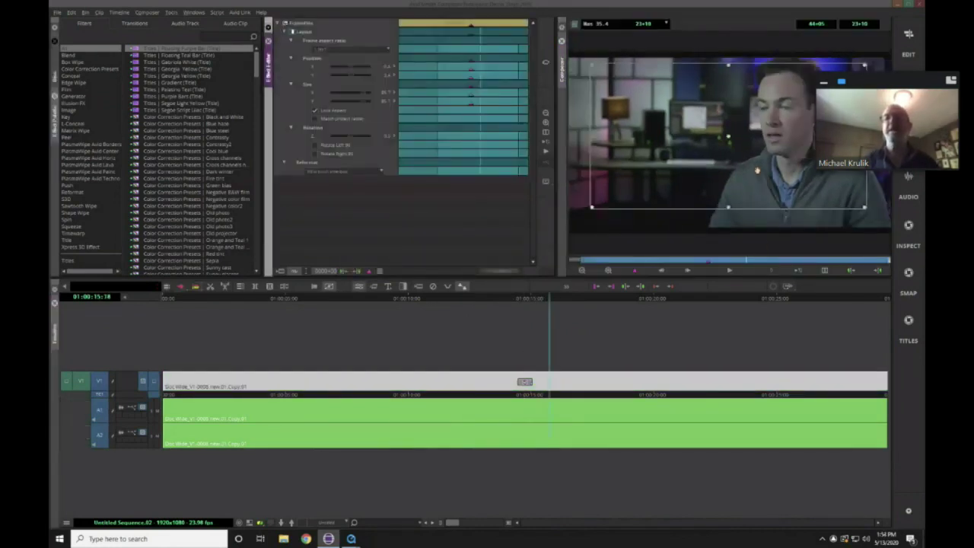
pyautogui.moveTo(757, 171); pyautogui.dragTo(766, 172)
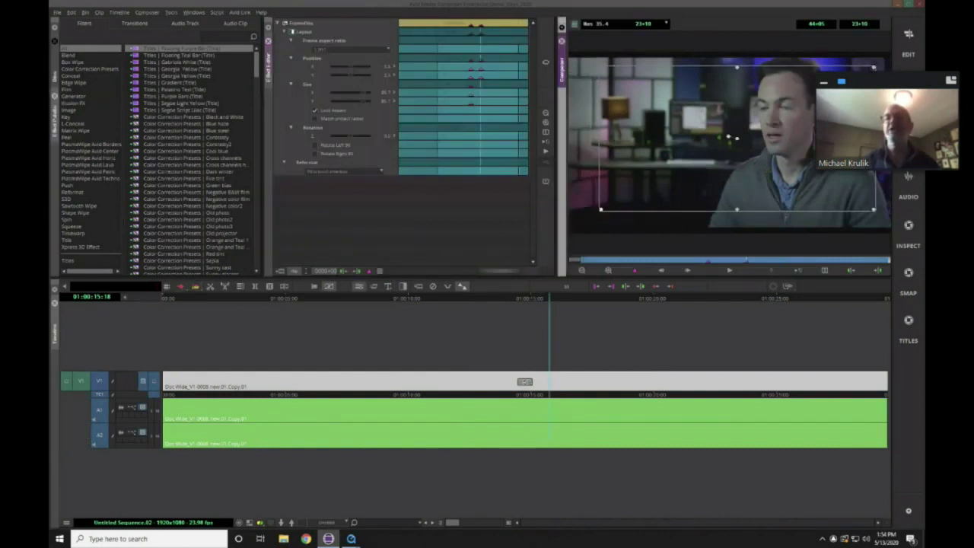
pyautogui.moveTo(601, 210); pyautogui.dragTo(644, 182)
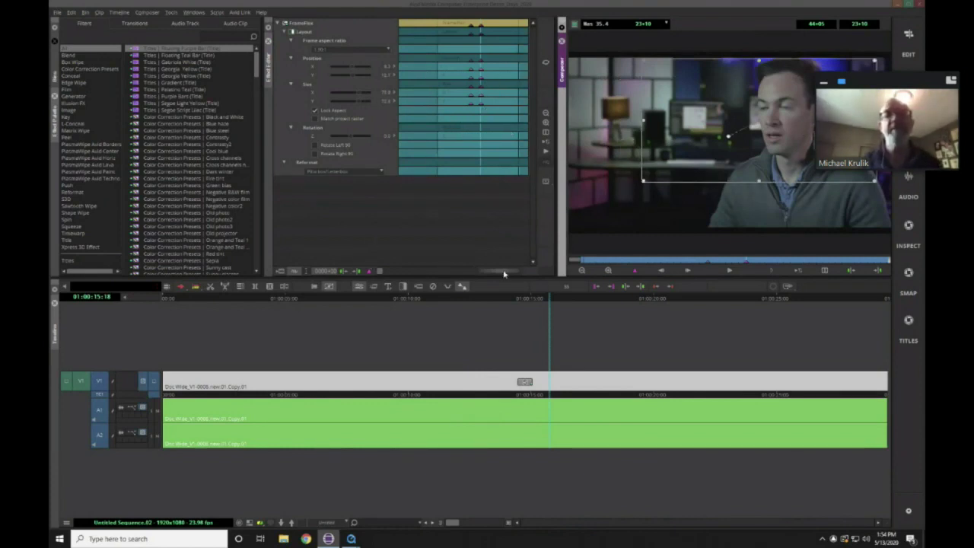
# Step: Expand the FrameFlex Position X graph, set its keyframe interpolation to Bezier, and lengthen the second keyframe's curve handle
pyautogui.moveTo(504, 274); pyautogui.dragTo(541, 266)
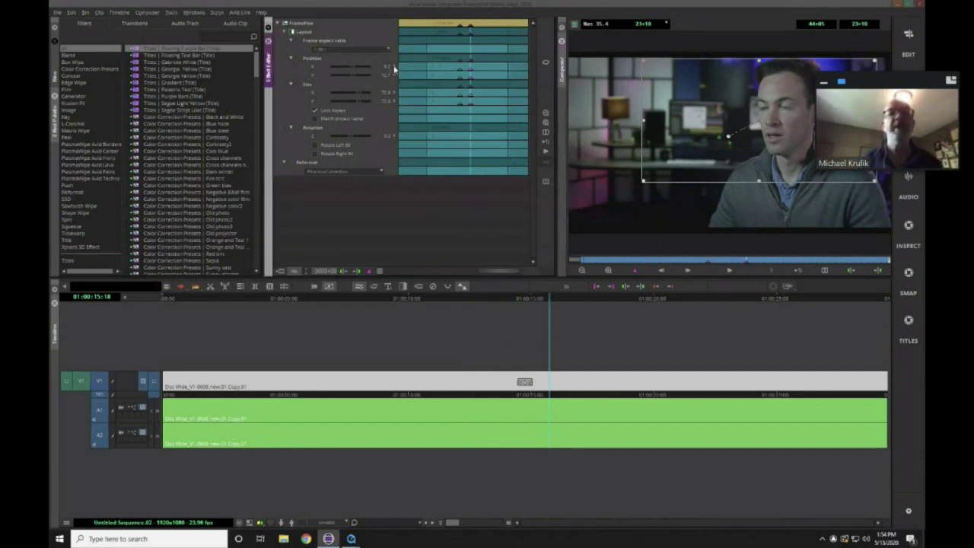
pyautogui.click(394, 70)
pyautogui.rightClick(469, 66)
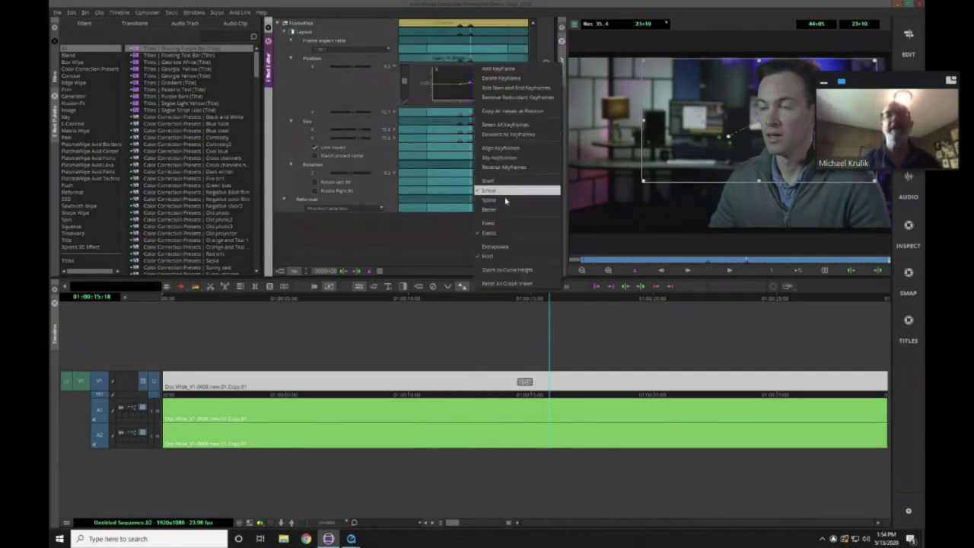
pyautogui.click(505, 209)
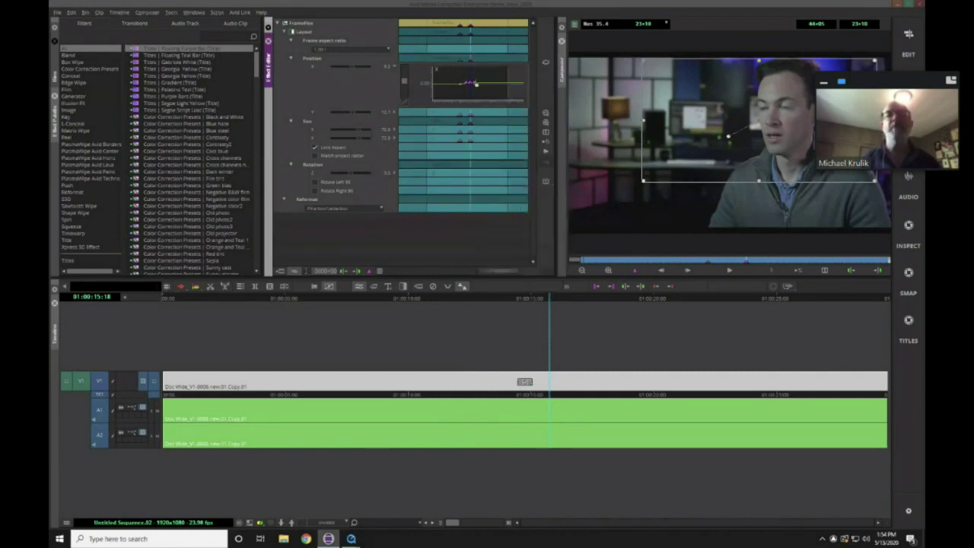
pyautogui.moveTo(477, 89)
pyautogui.mouseDown()
pyautogui.moveTo(494, 77)
pyautogui.moveTo(488, 100)
pyautogui.moveTo(492, 87)
pyautogui.mouseUp()
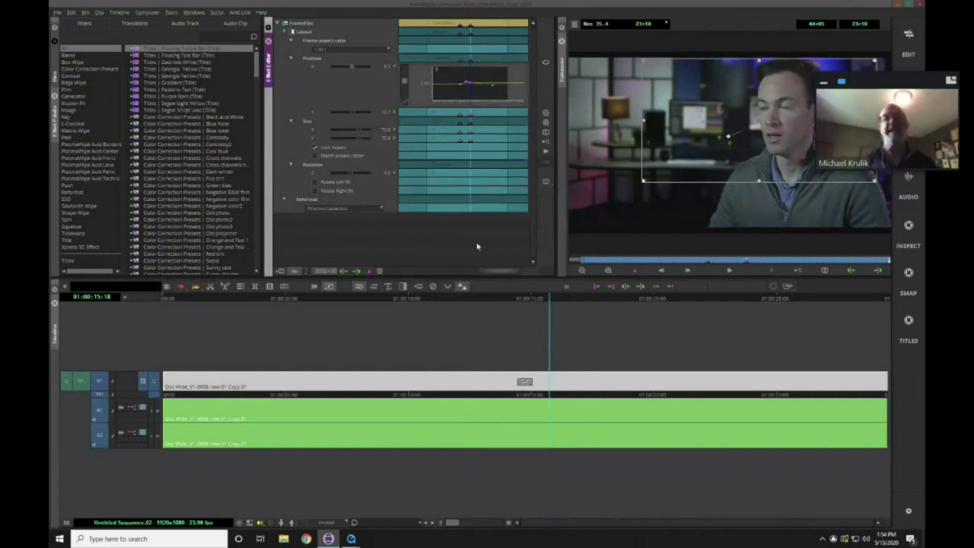
# Step: Play and scrub the sequence through the two FrameFlex keyframes to preview the animated reframing
pyautogui.click(552, 300)
pyautogui.moveTo(514, 299)
pyautogui.mouseDown()
pyautogui.moveTo(489, 299)
pyautogui.moveTo(509, 298)
pyautogui.mouseUp()
pyautogui.click(728, 270)
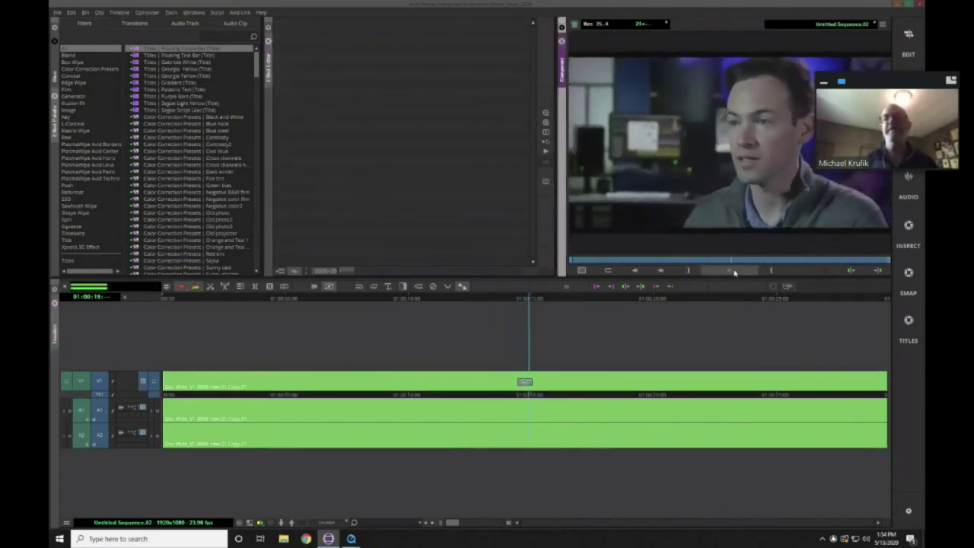
pyautogui.click(728, 271)
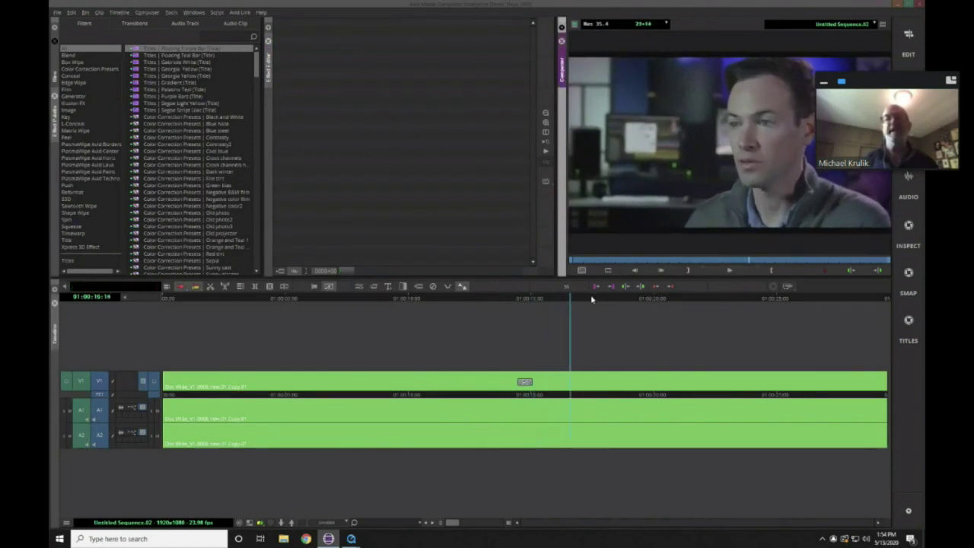
pyautogui.moveTo(540, 297); pyautogui.dragTo(514, 302)
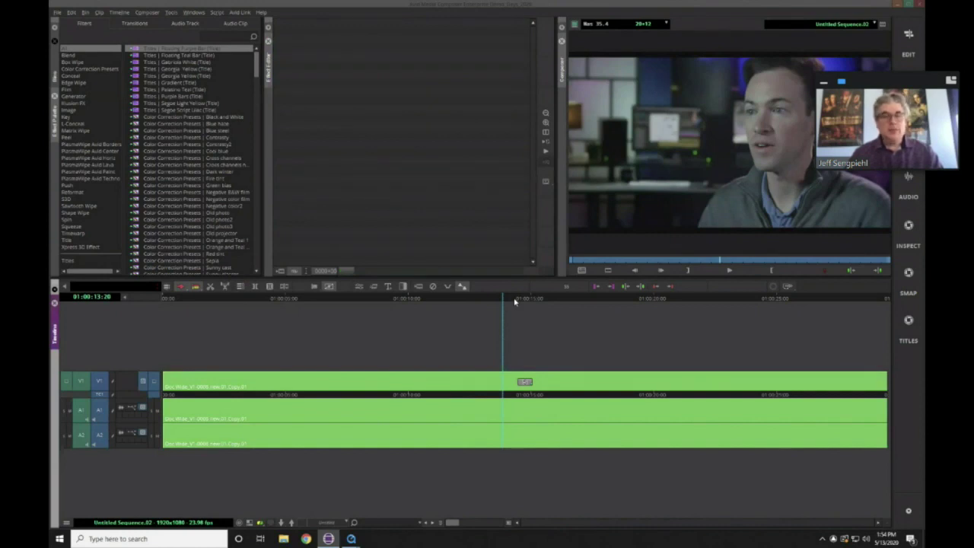
# Step: Switch to the Edit workspace and park the sequence at 01:00:08:15
pyautogui.click(908, 34)
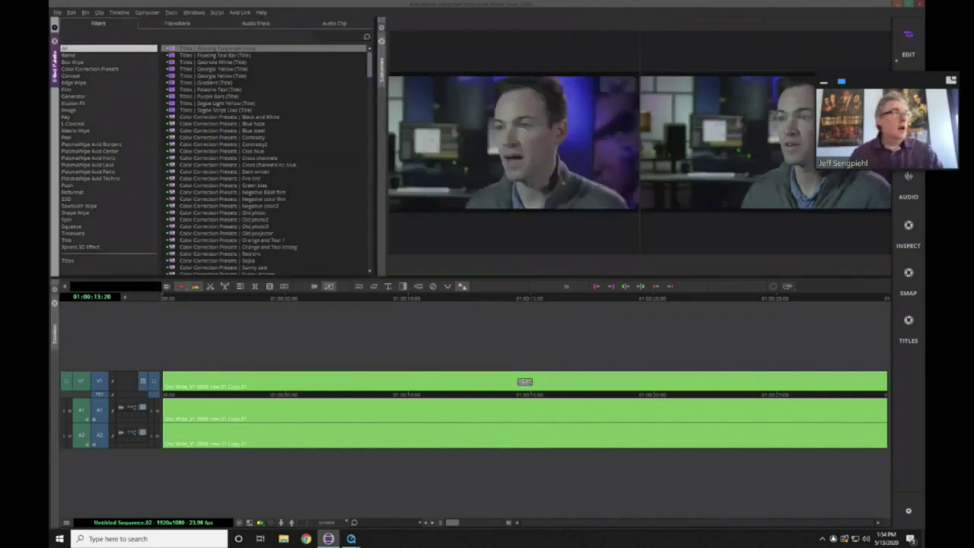
pyautogui.moveTo(520, 303); pyautogui.dragTo(373, 318)
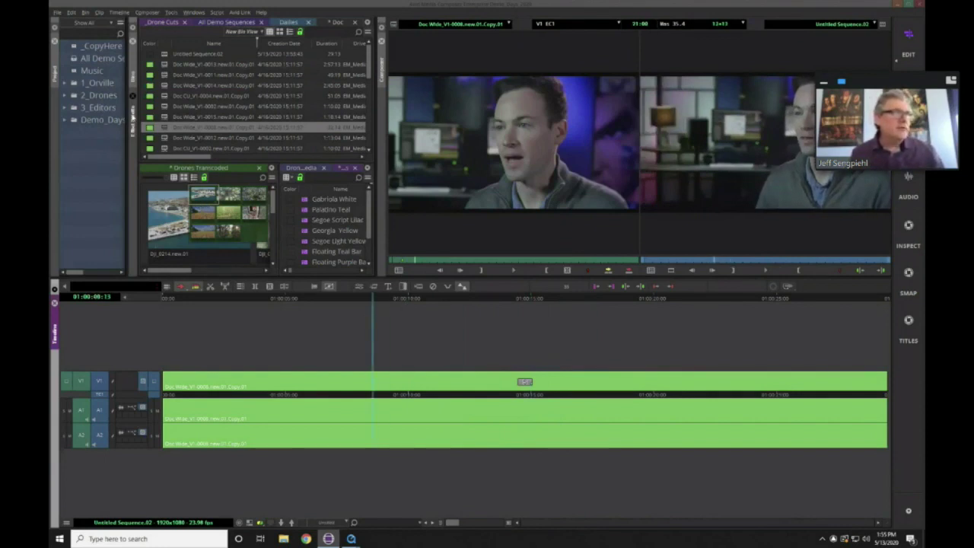
# Step: Undock the Effect Palette as a floating window, enlarge and reposition it over the timeline, and close the window
pyautogui.click(134, 119)
pyautogui.moveTo(156, 127); pyautogui.dragTo(162, 111)
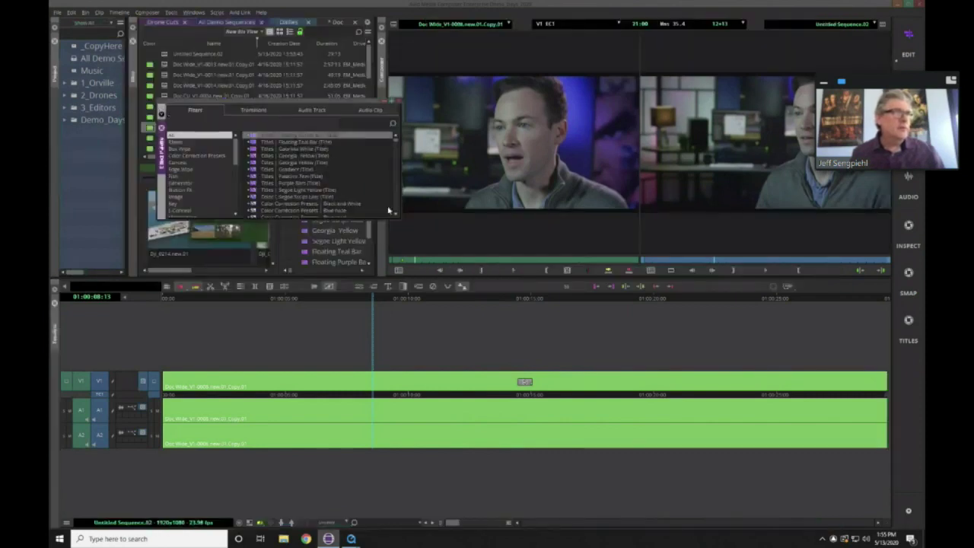
pyautogui.moveTo(396, 219); pyautogui.dragTo(454, 371)
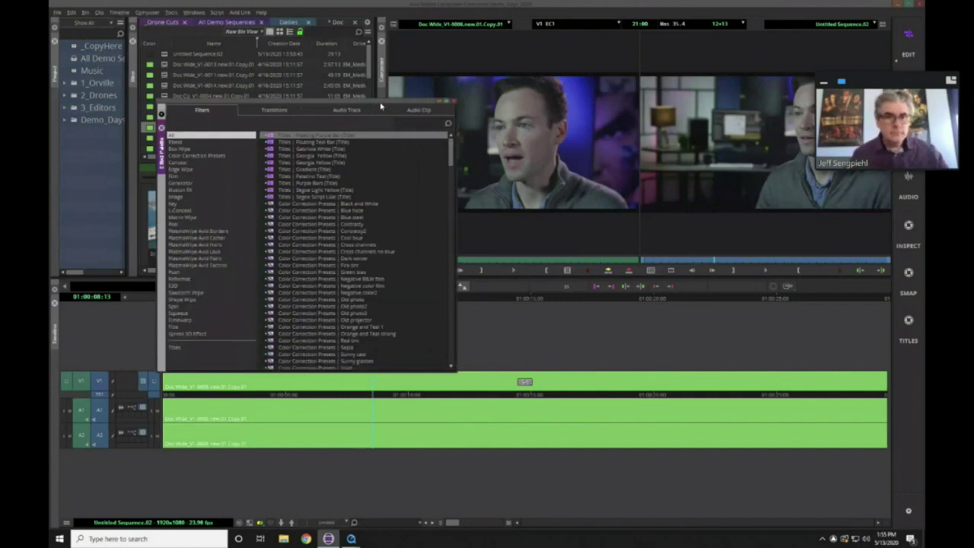
pyautogui.moveTo(381, 106); pyautogui.dragTo(388, 95)
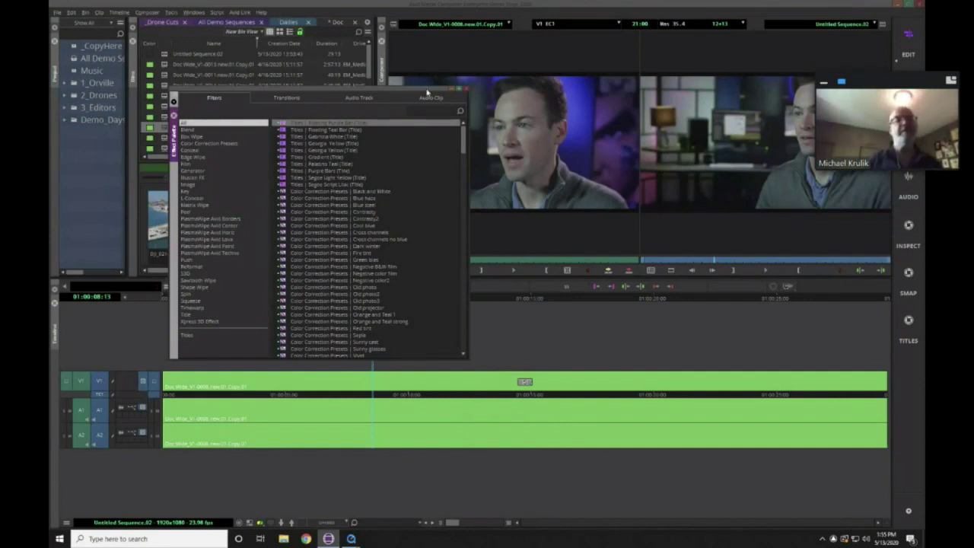
pyautogui.moveTo(429, 82); pyautogui.dragTo(433, 63)
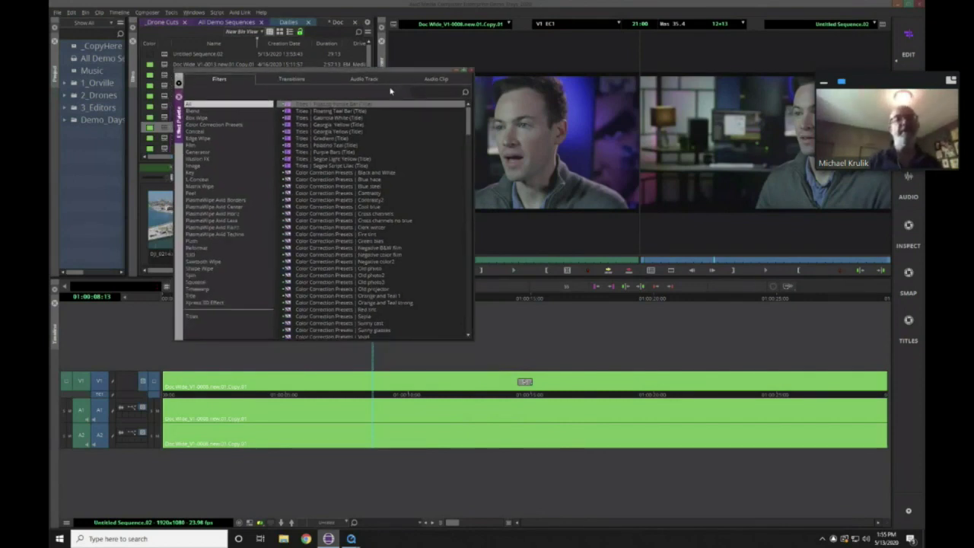
pyautogui.click(472, 70)
# Step: Reopen the clip's FrameFlex parameters in effect mode and narrow the docked Effect Palette to widen the Effect Editor
pyautogui.click(329, 286)
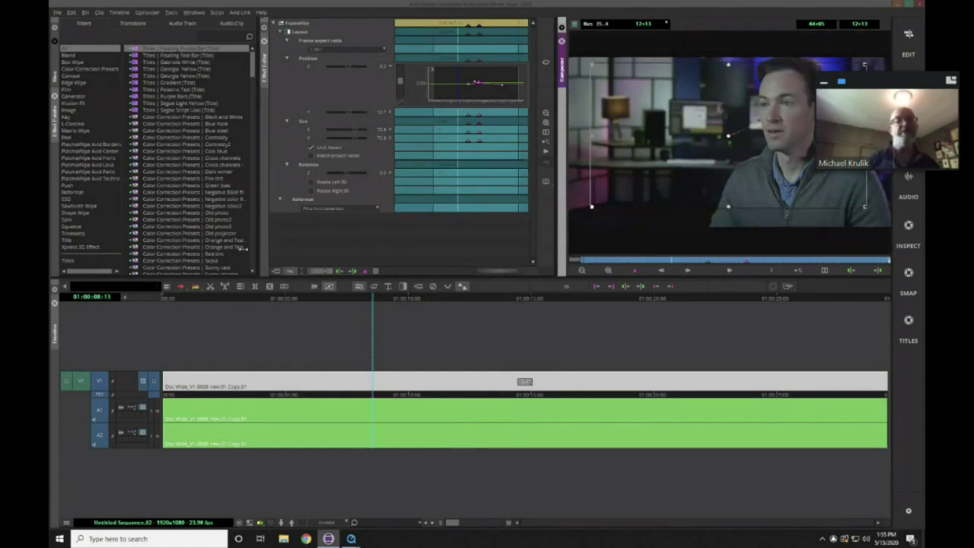
pyautogui.moveTo(260, 244); pyautogui.dragTo(248, 249)
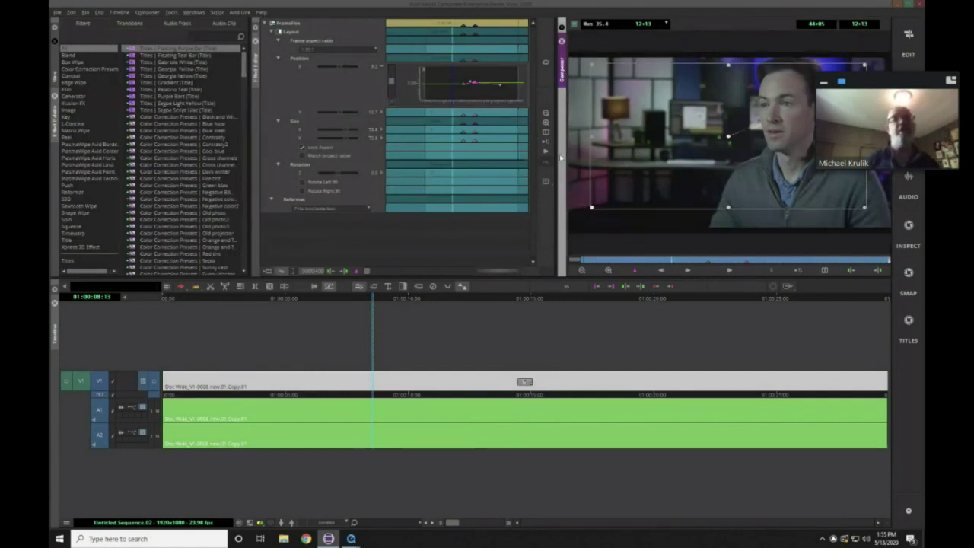